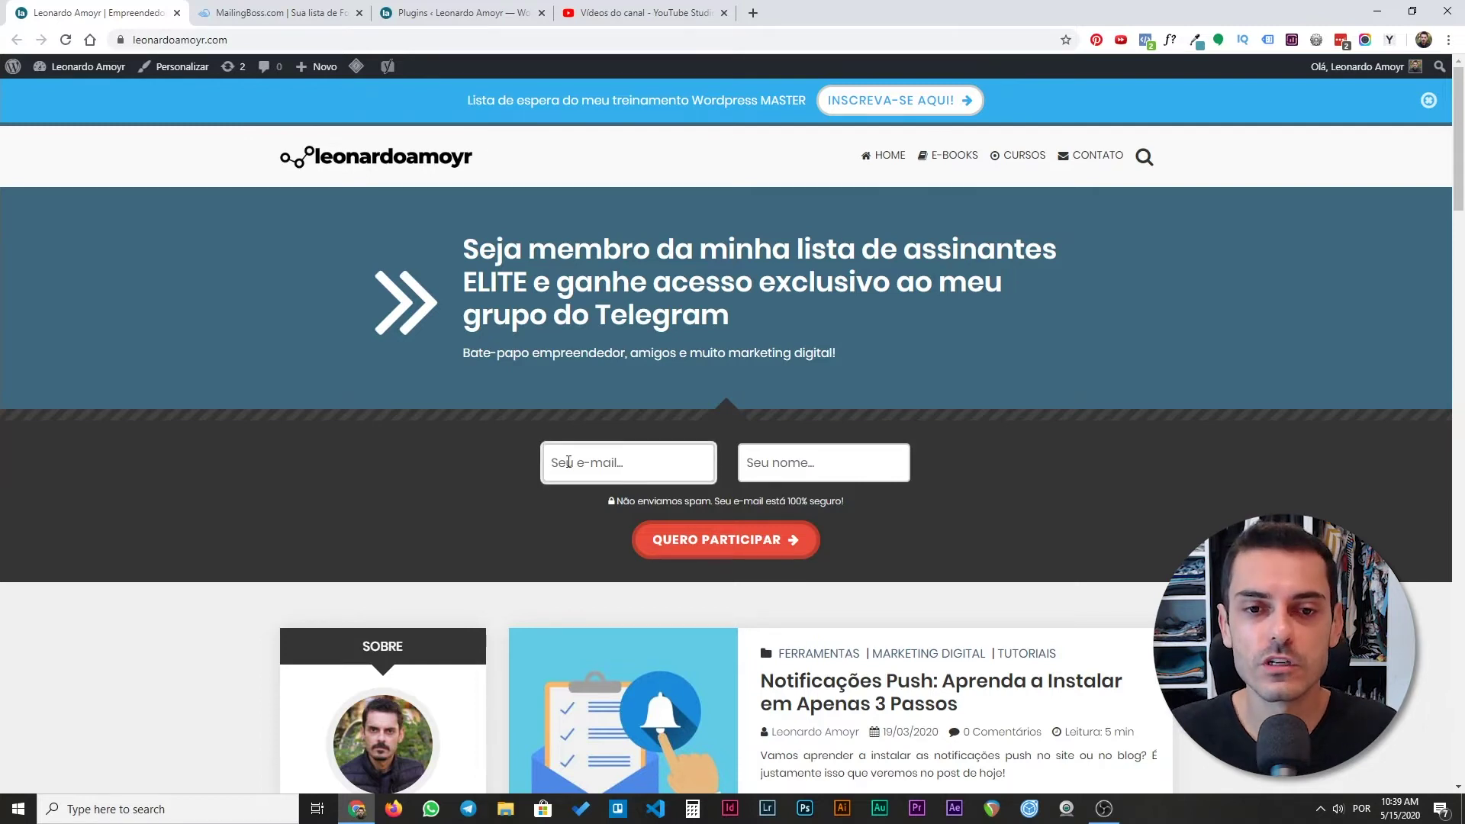
# - Examine the blog homepage's header and footer sign-up forms and the site's list of installed WordPress plugins
pyautogui.scroll(-2, 827, 395)
pyautogui.scroll(2, 1103, 310)
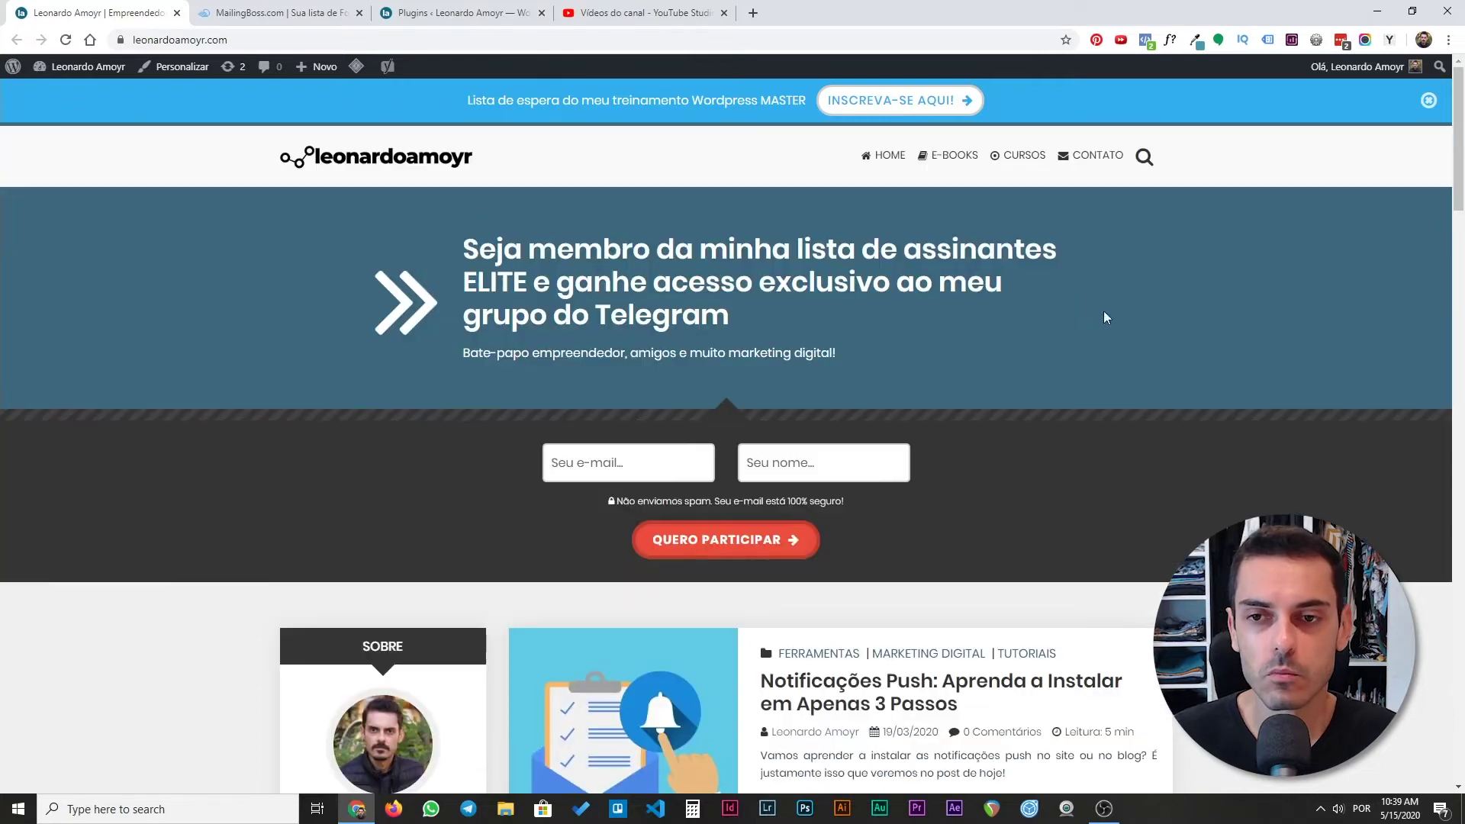
pyautogui.moveTo(1457, 137); pyautogui.dragTo(1459, 770)
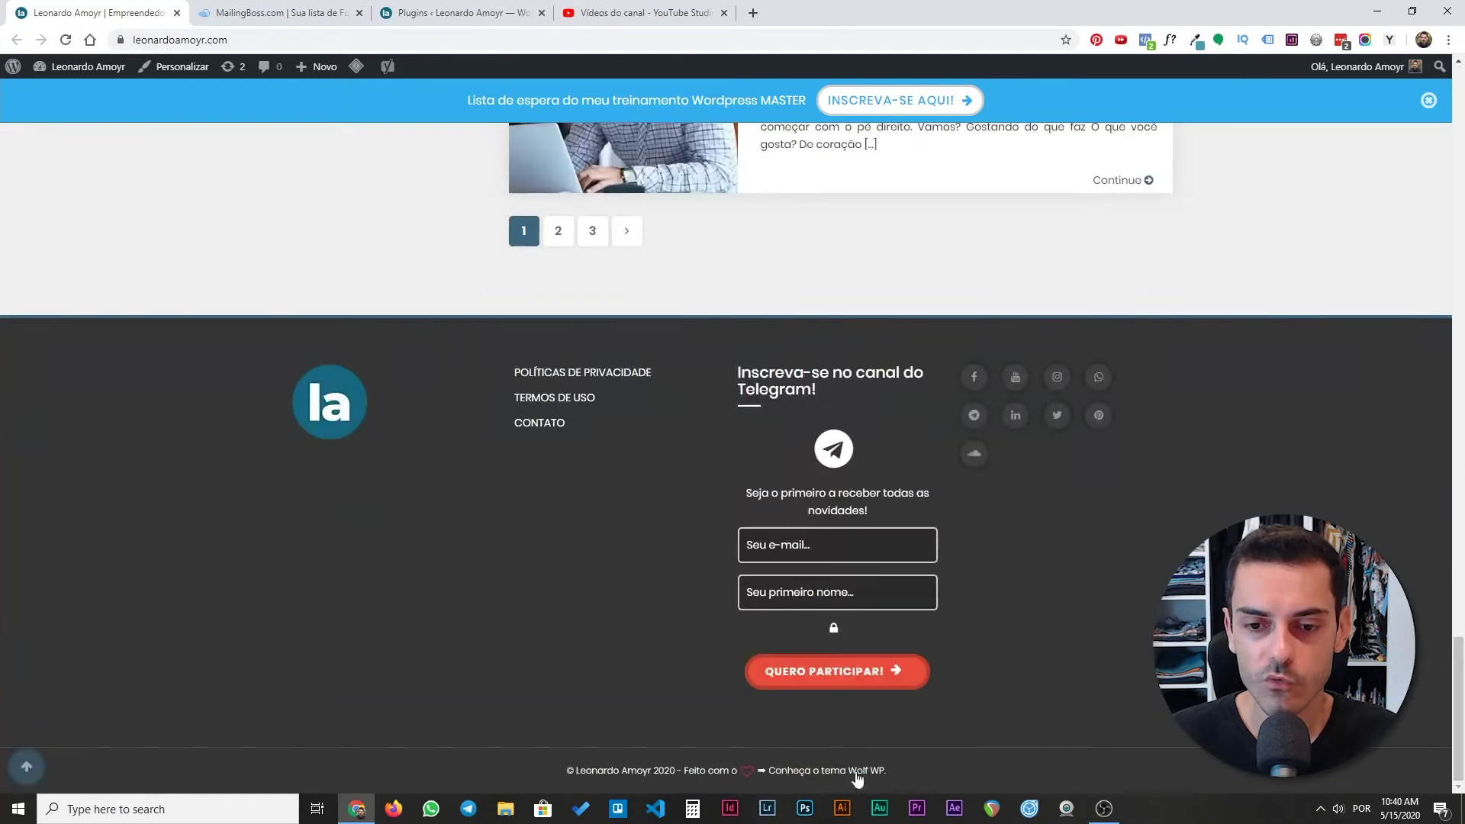
pyautogui.press('Home')
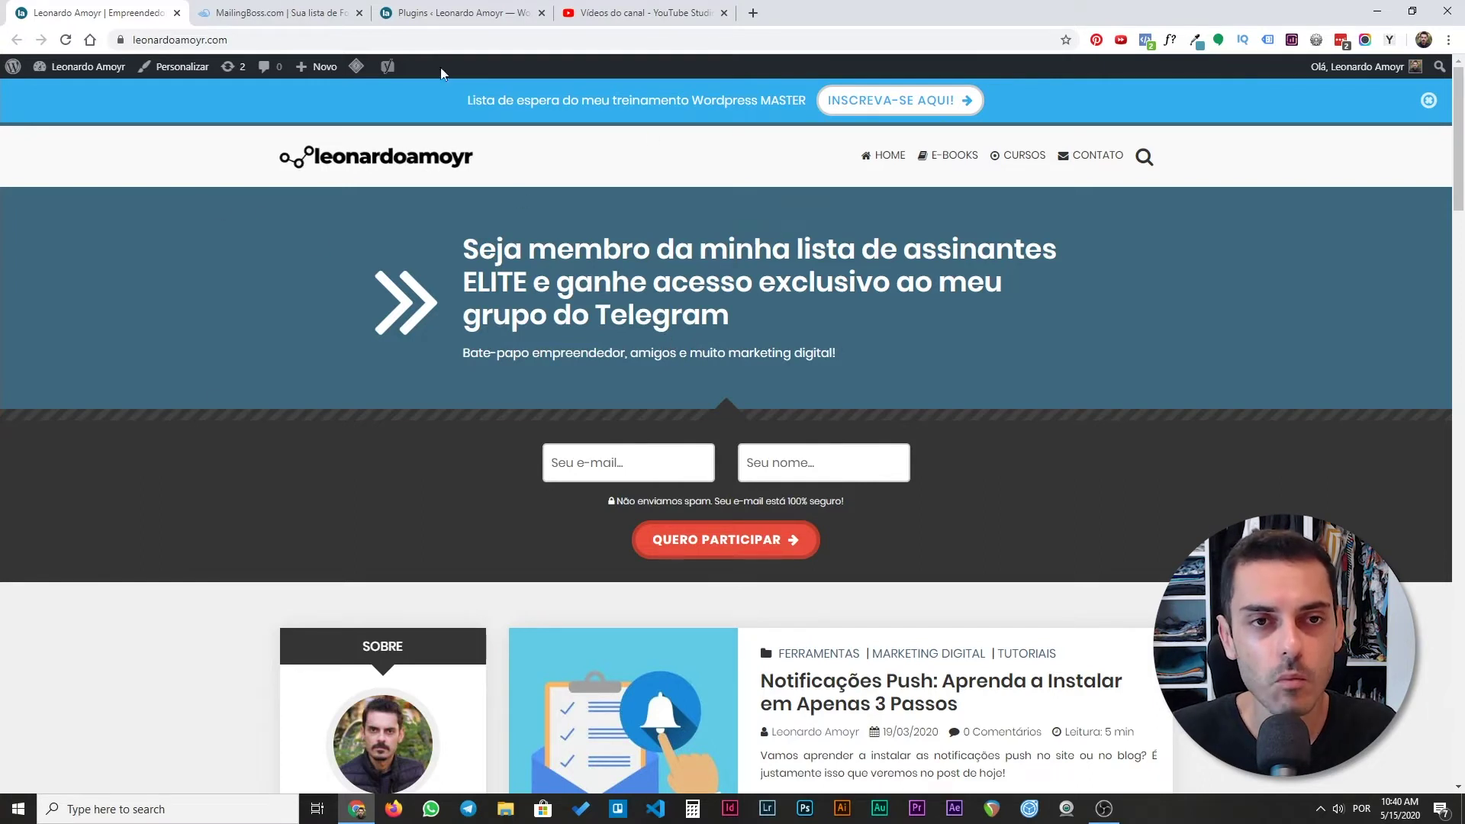
pyautogui.moveTo(435, 11); pyautogui.dragTo(298, 6)
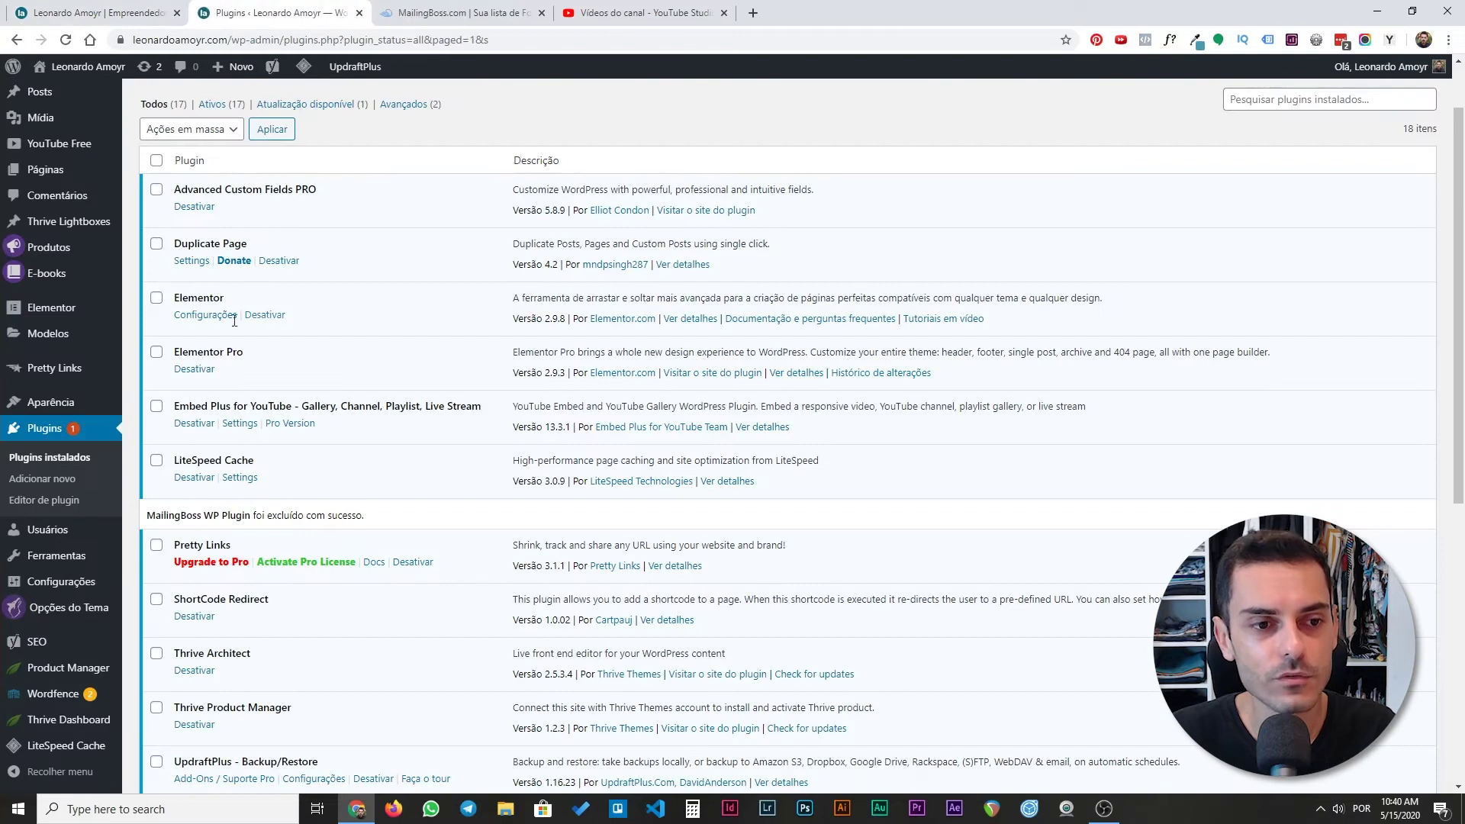
pyautogui.scroll(-1, 313, 507)
pyautogui.scroll(-1, 294, 550)
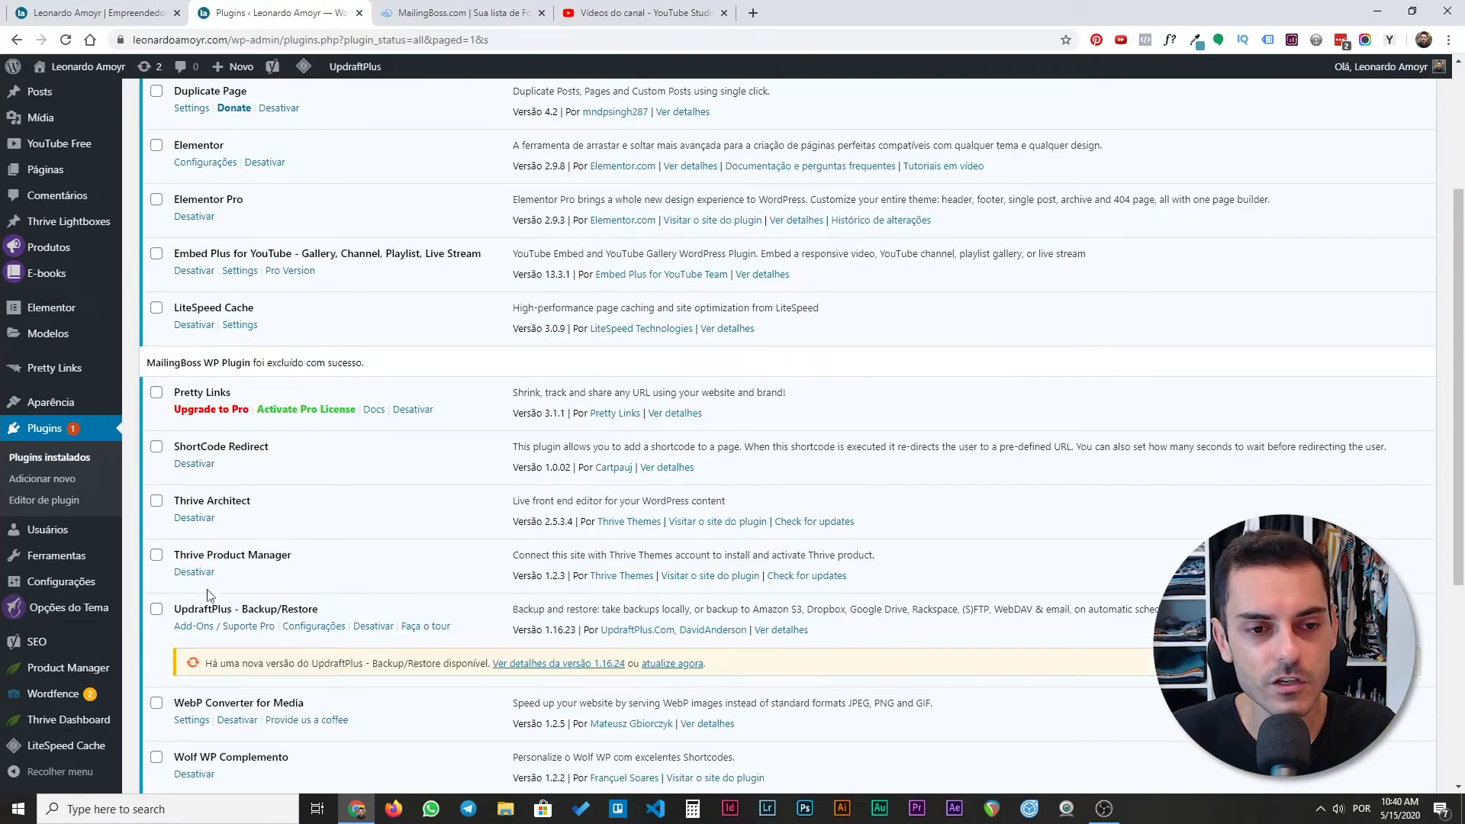
pyautogui.scroll(3, 231, 502)
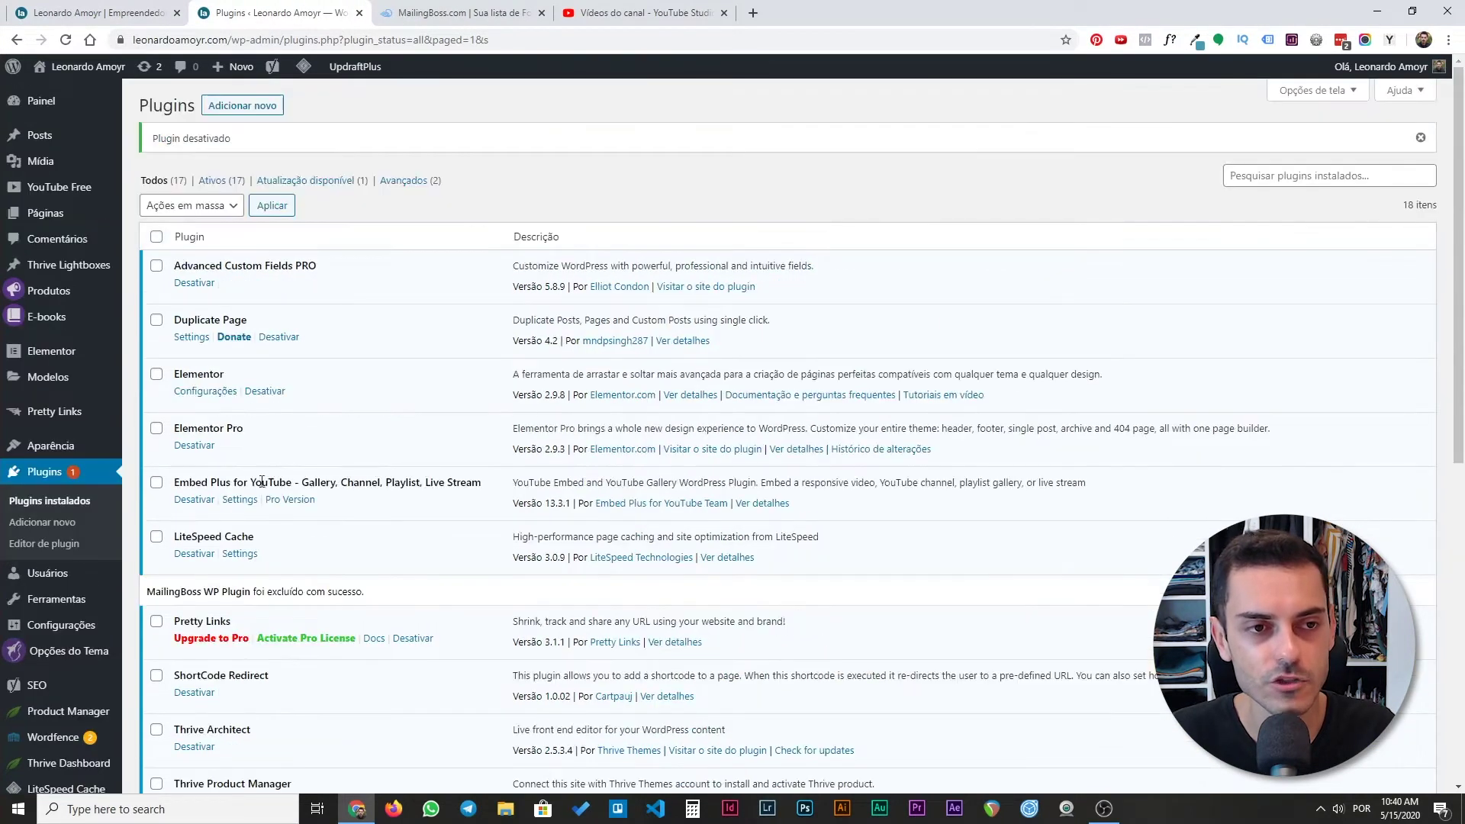
# - Create a new WordPress page titled "Assinantes ELITE" and save it as a draft
pyautogui.moveTo(105, 219)
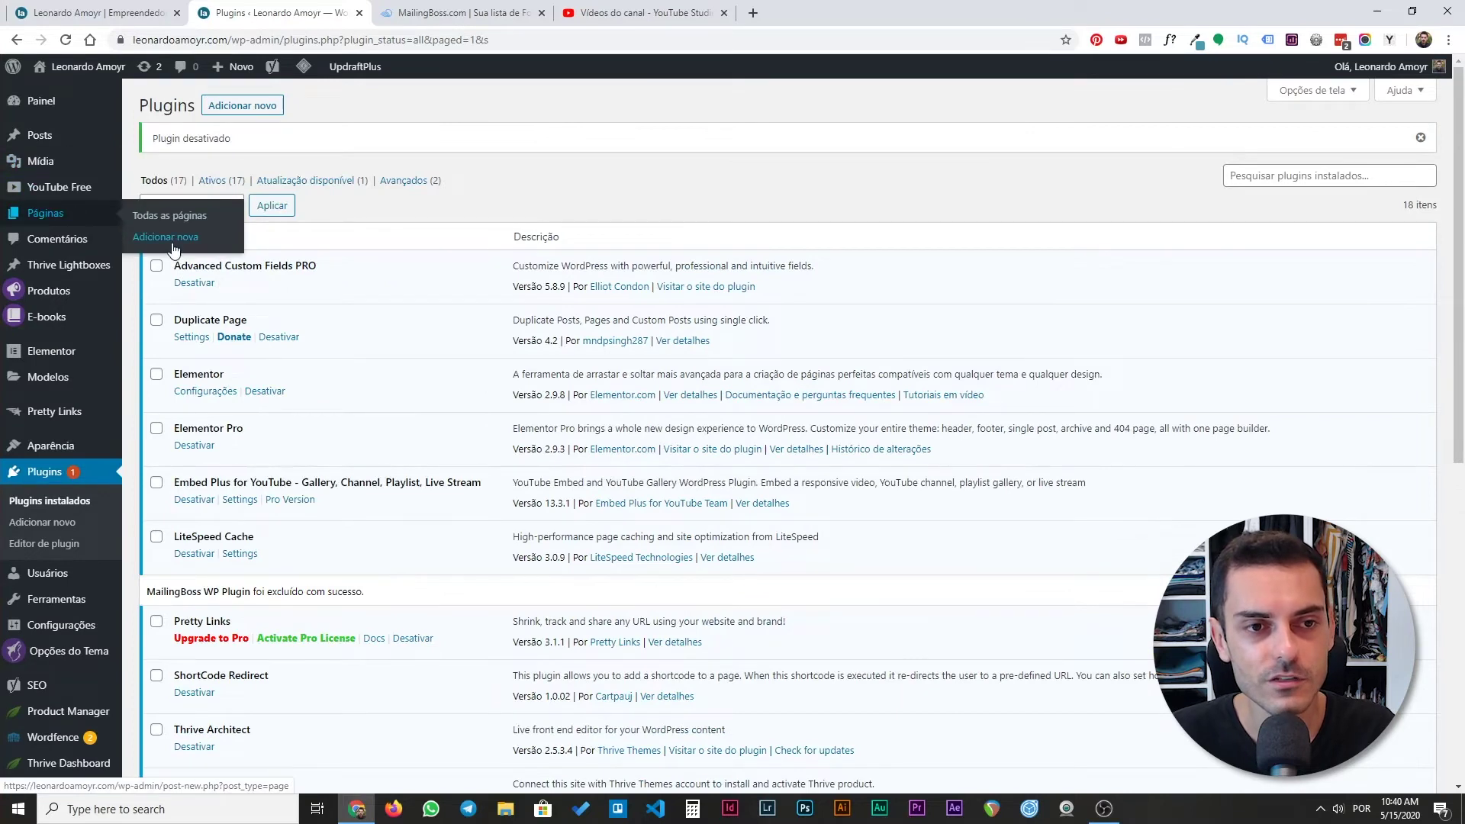
pyautogui.click(174, 248)
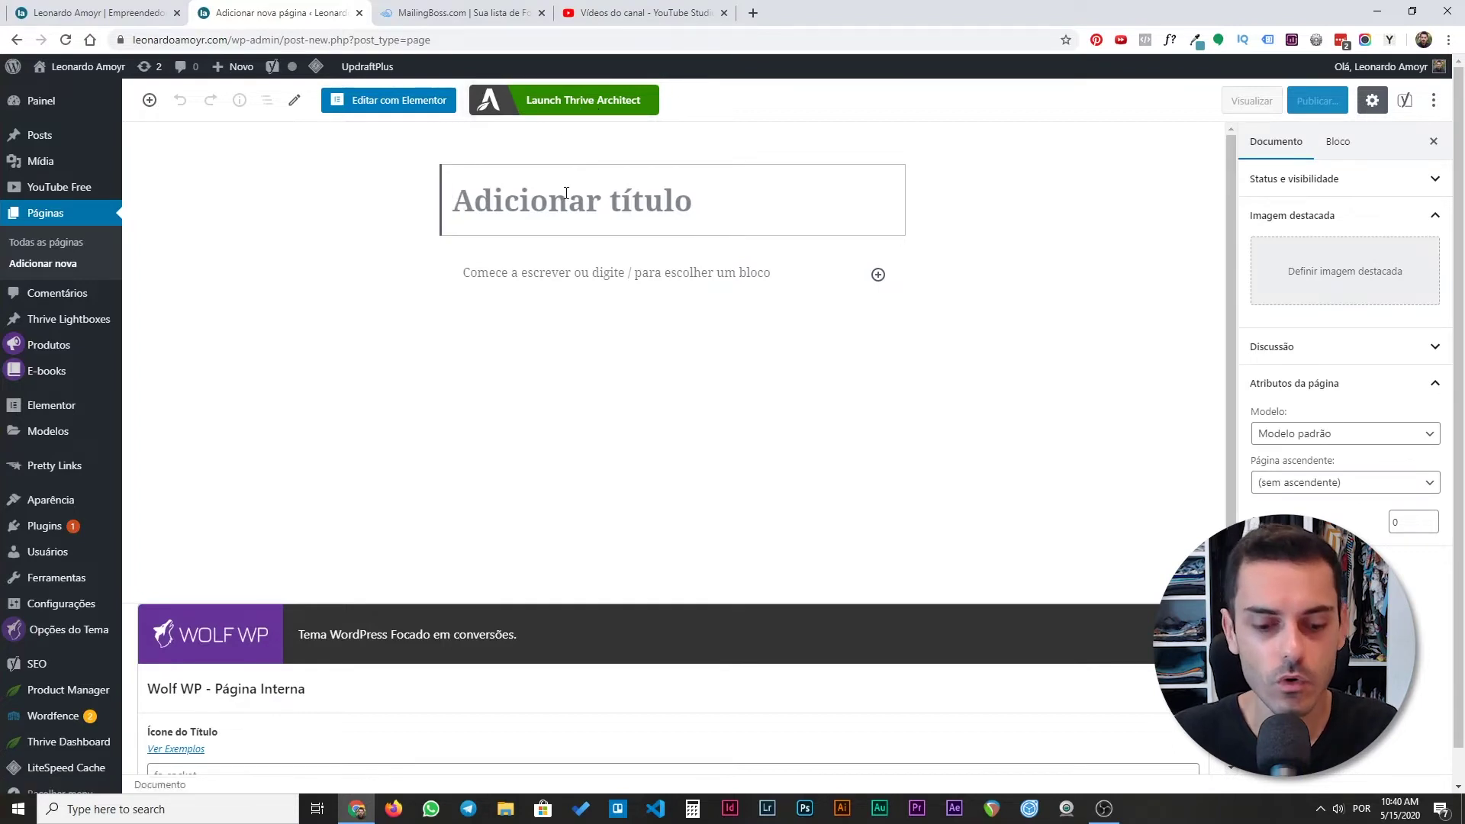
pyautogui.write('Ass')
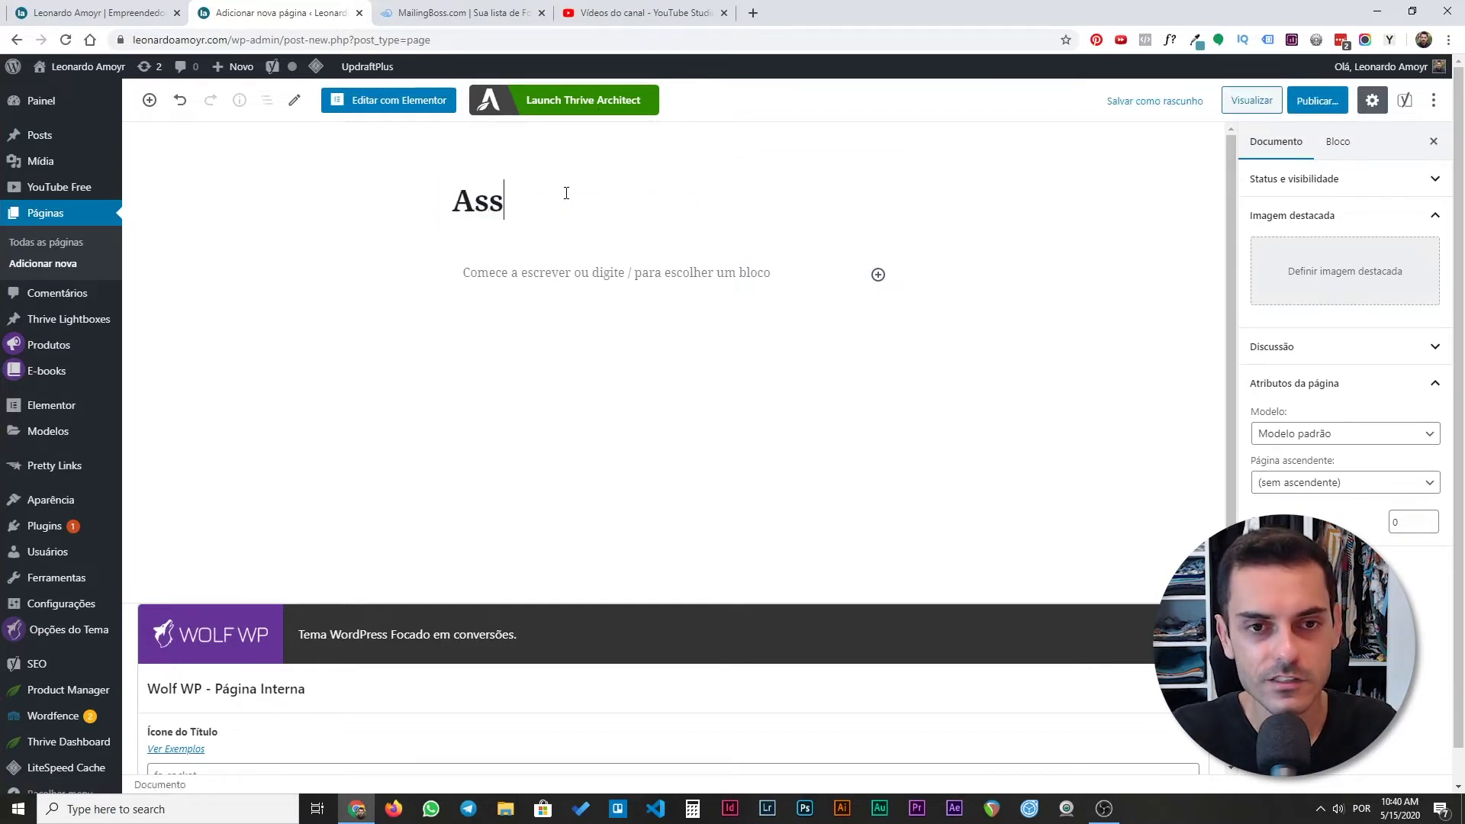
pyautogui.write('inantes ELITE')
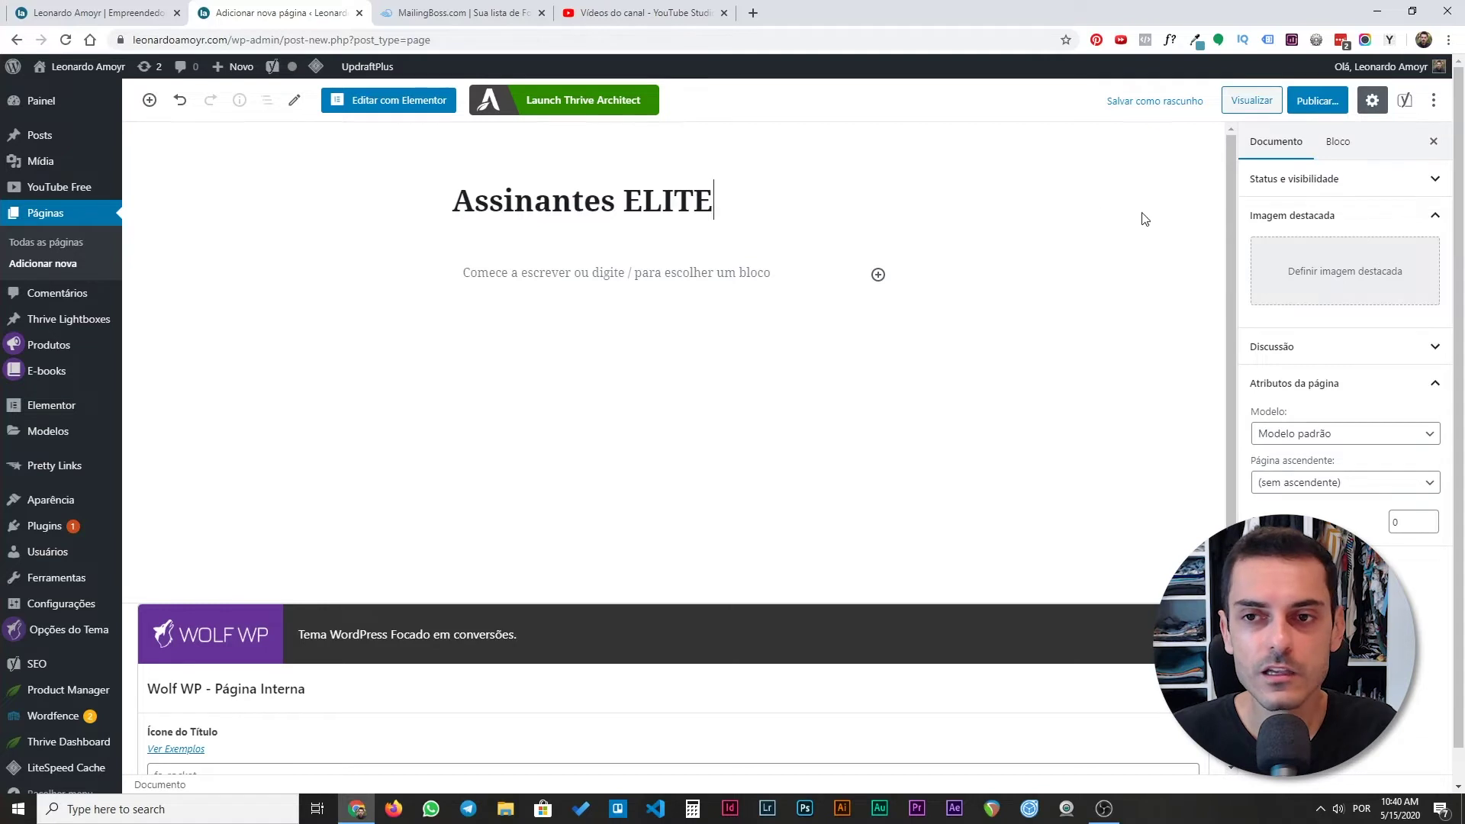
pyautogui.click(1144, 101)
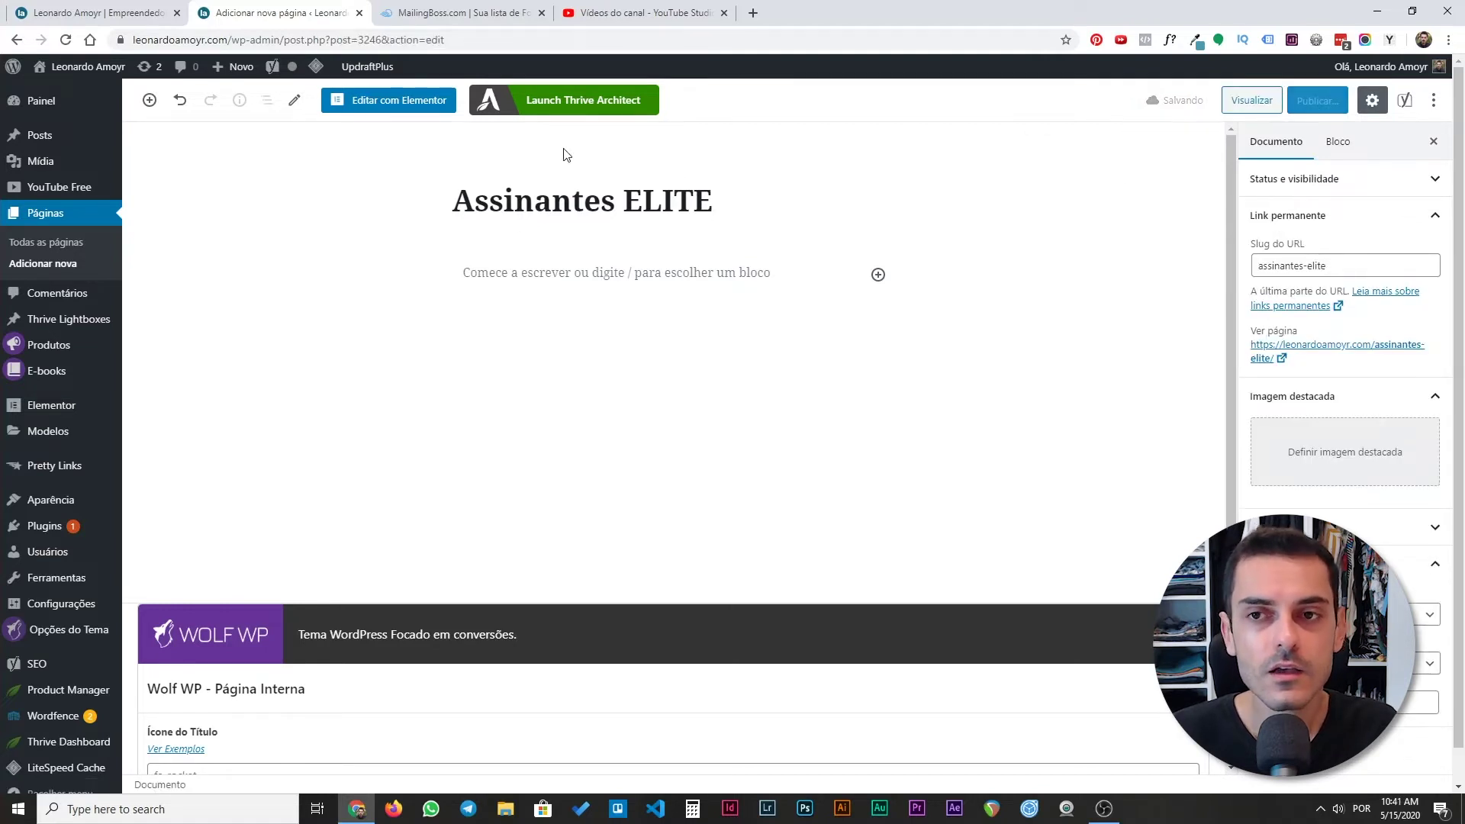
# - Launch Thrive Architect for the Assinantes ELITE page and open the chooser of default landing page templates
pyautogui.click(542, 105)
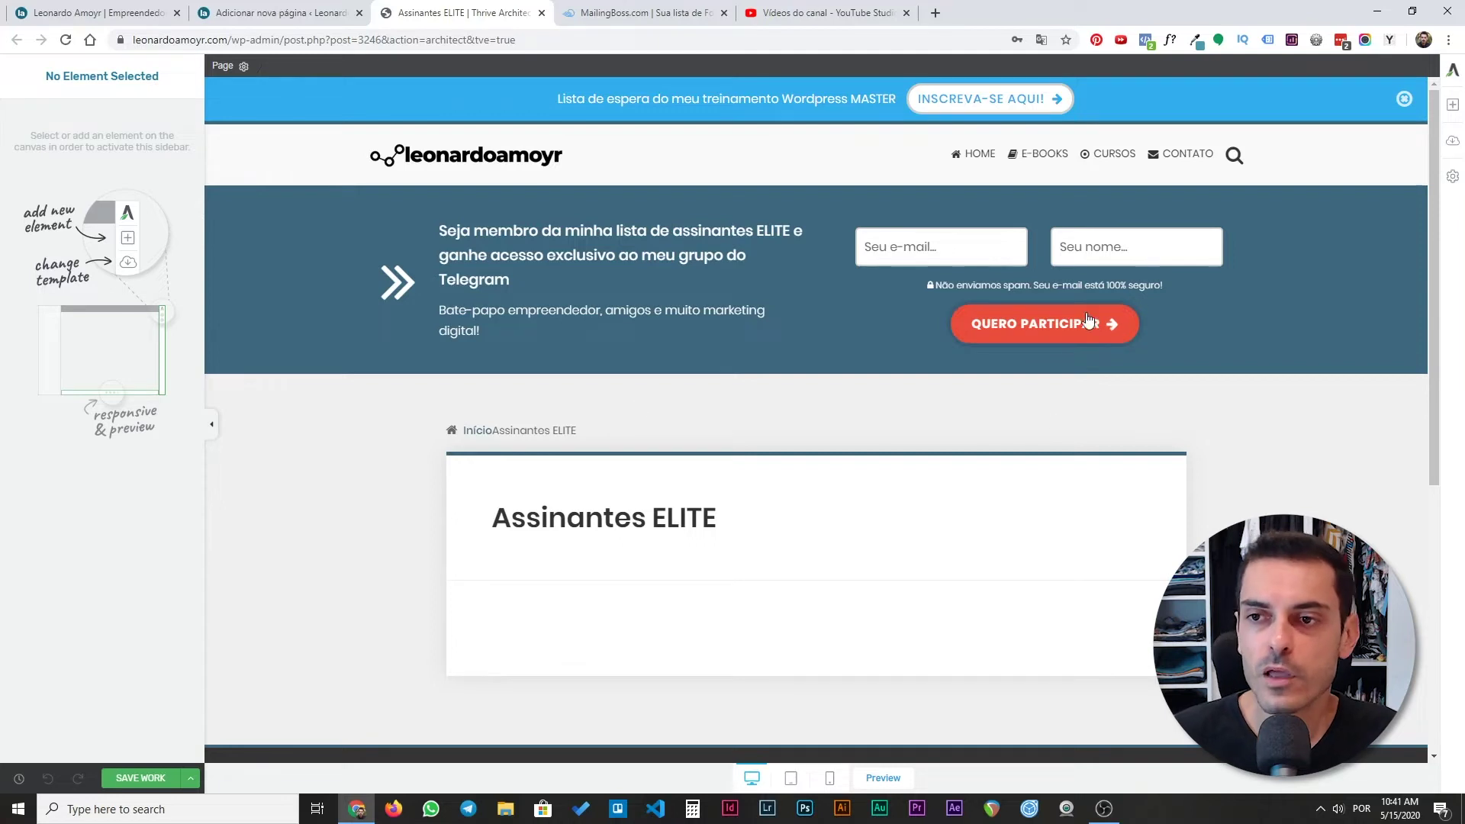
pyautogui.click(1450, 149)
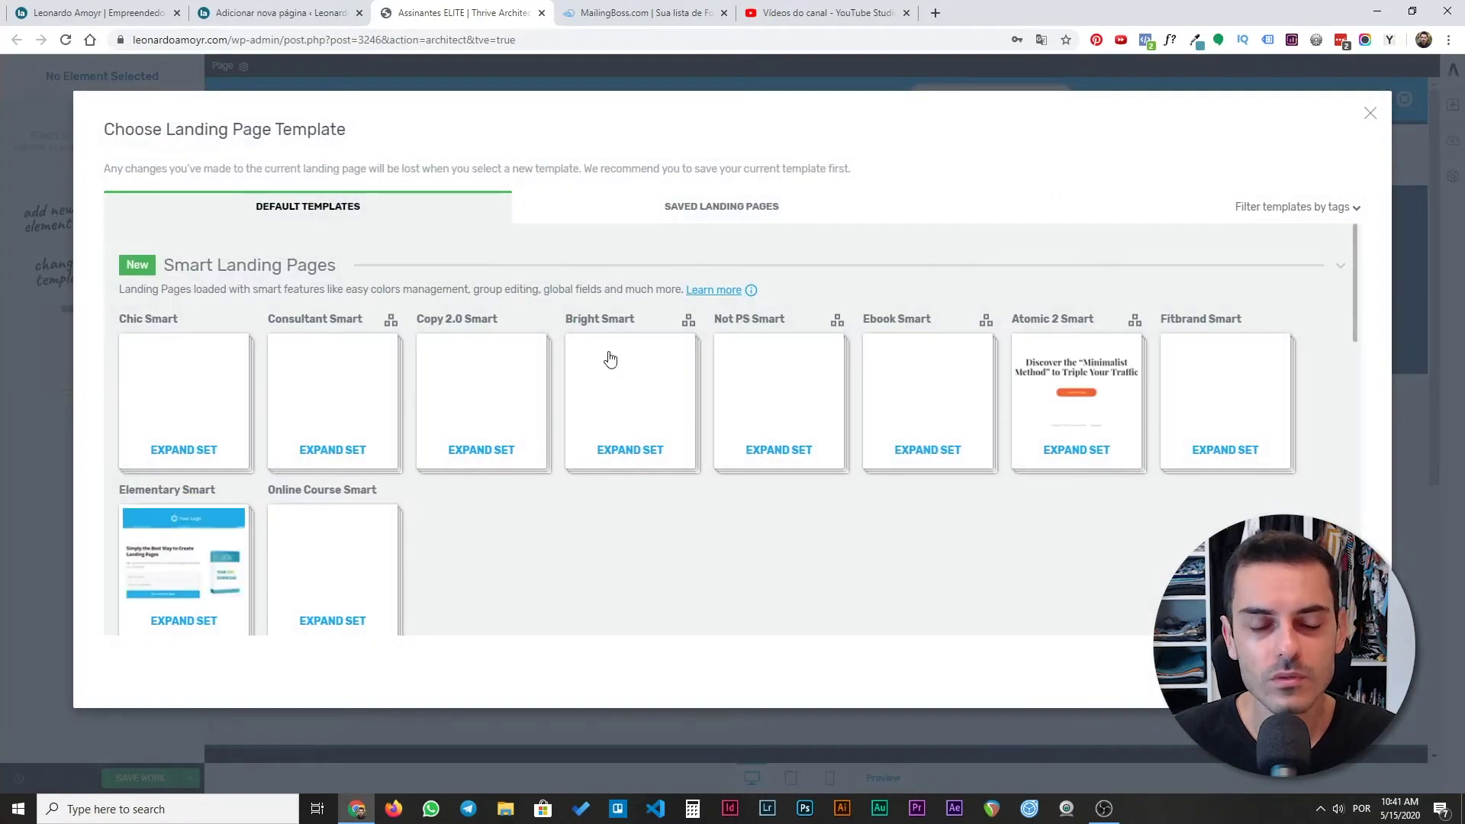
pyautogui.scroll(-4, 278, 277)
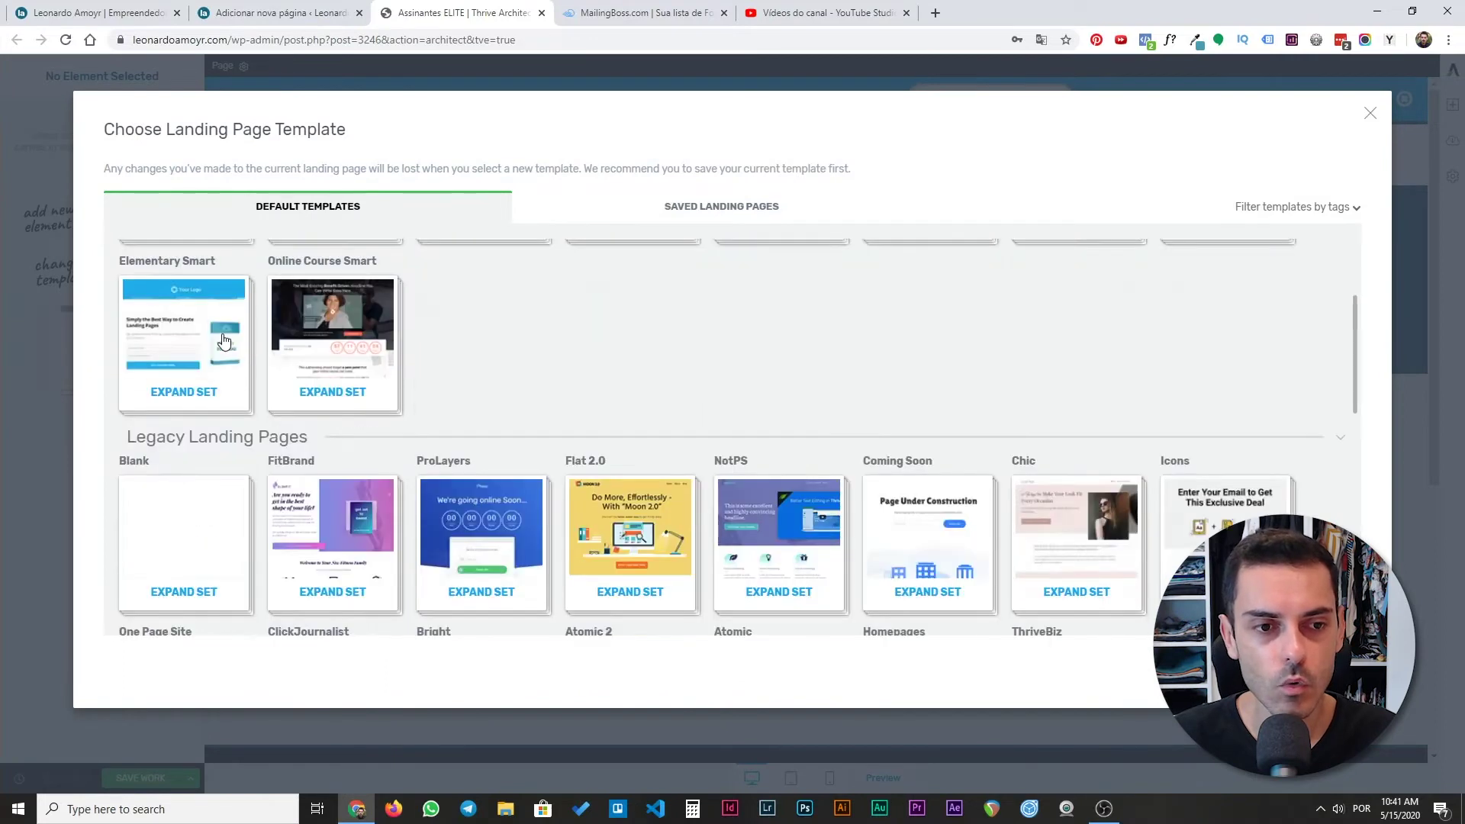
pyautogui.scroll(4, 300, 397)
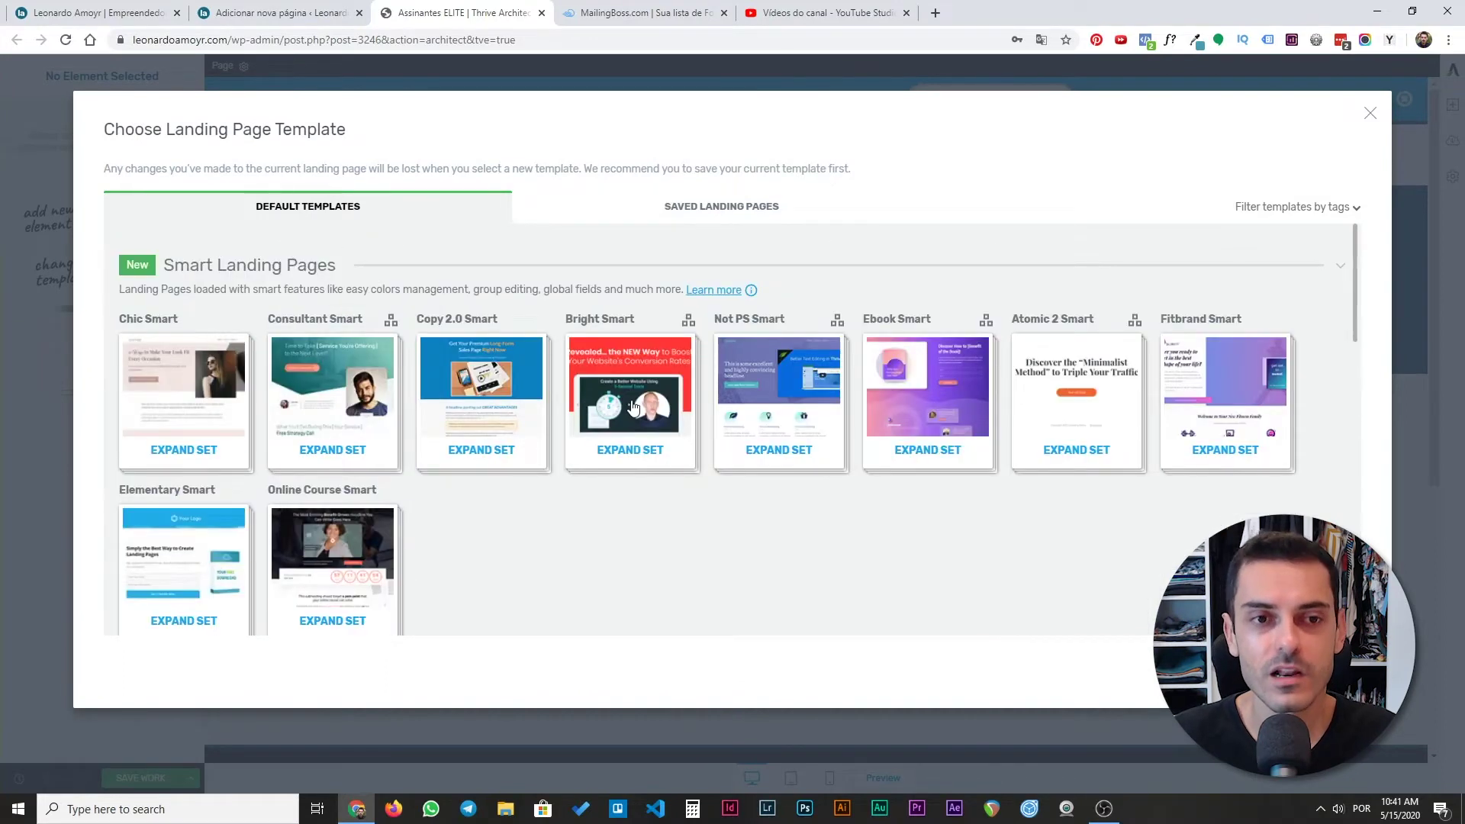
# - Look through the tags available for filtering the landing page templates
pyautogui.click(1329, 210)
pyautogui.scroll(-1, 1355, 260)
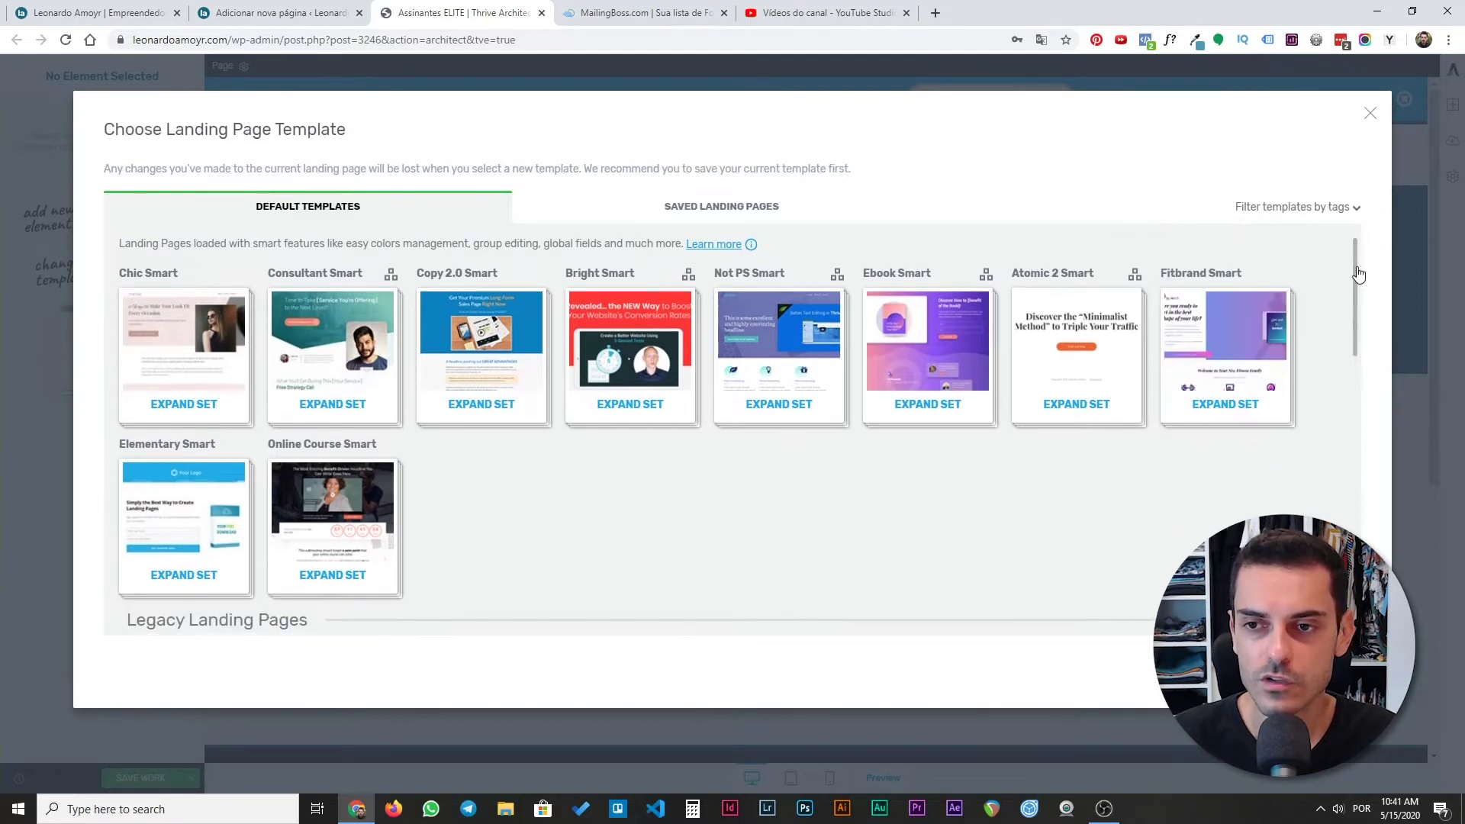
pyautogui.click(1347, 234)
pyautogui.scroll(-4, 1269, 314)
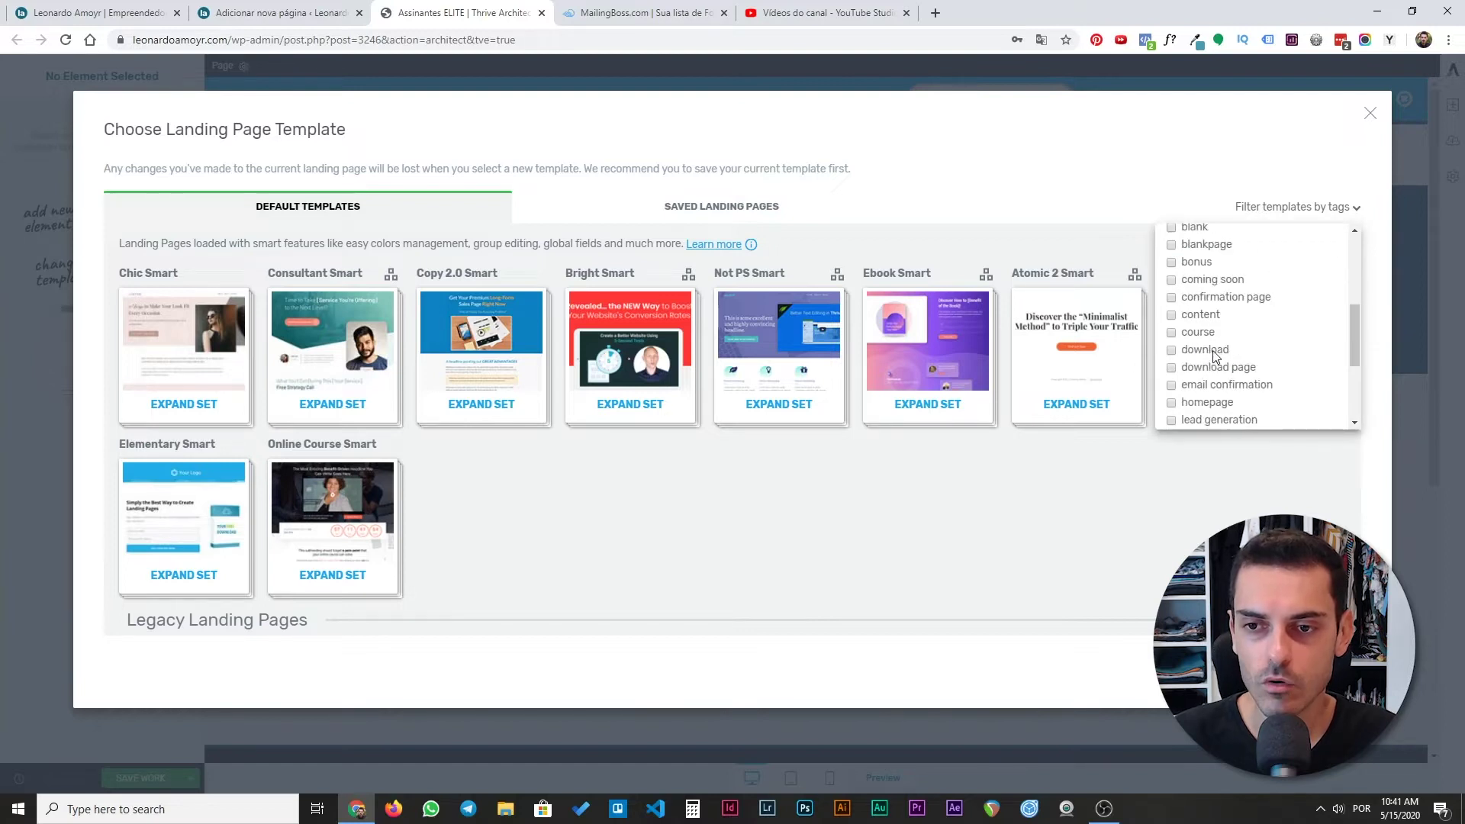
pyautogui.scroll(-3, 1271, 394)
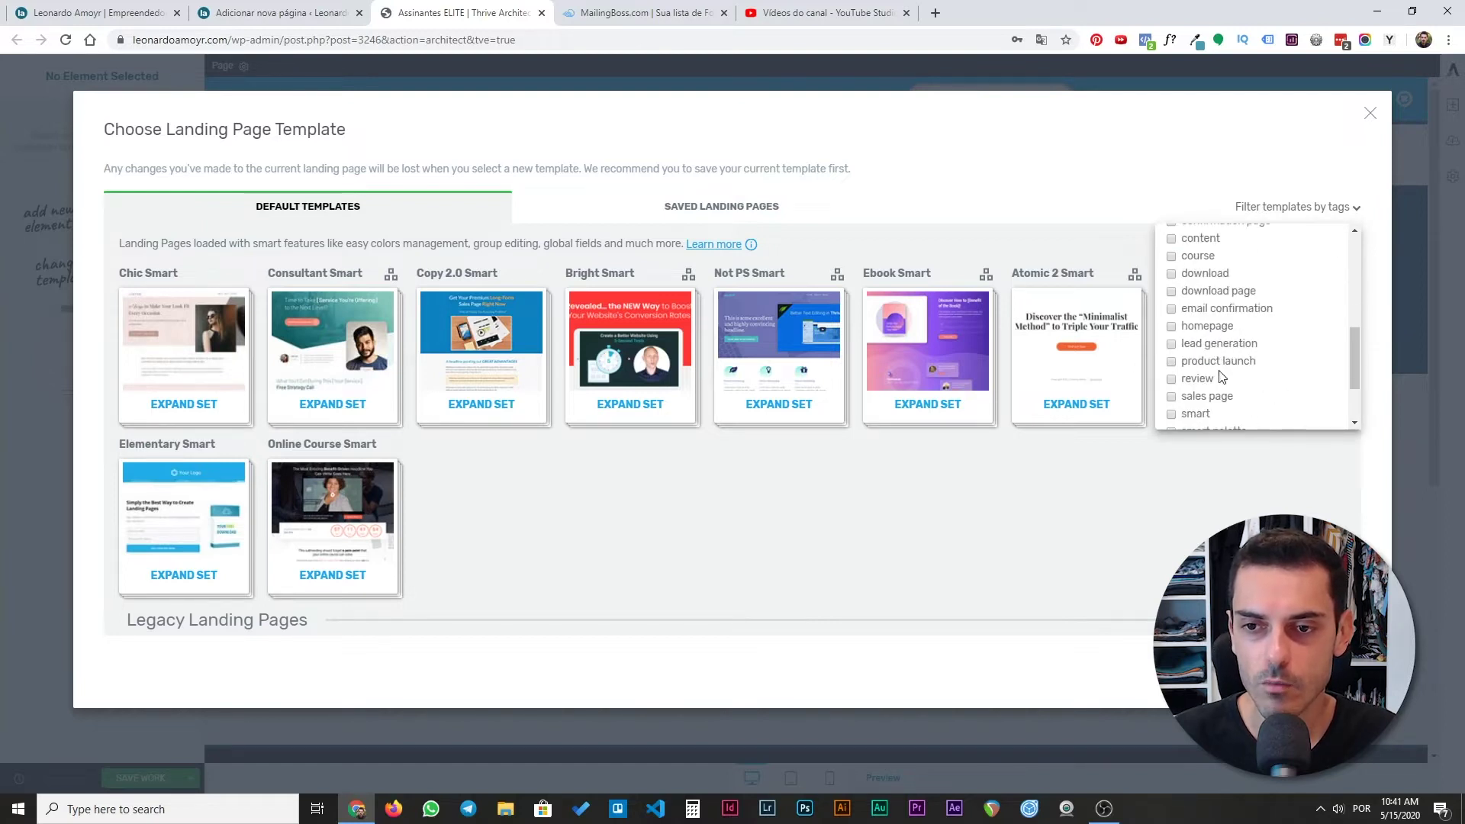
pyautogui.scroll(7, 1252, 353)
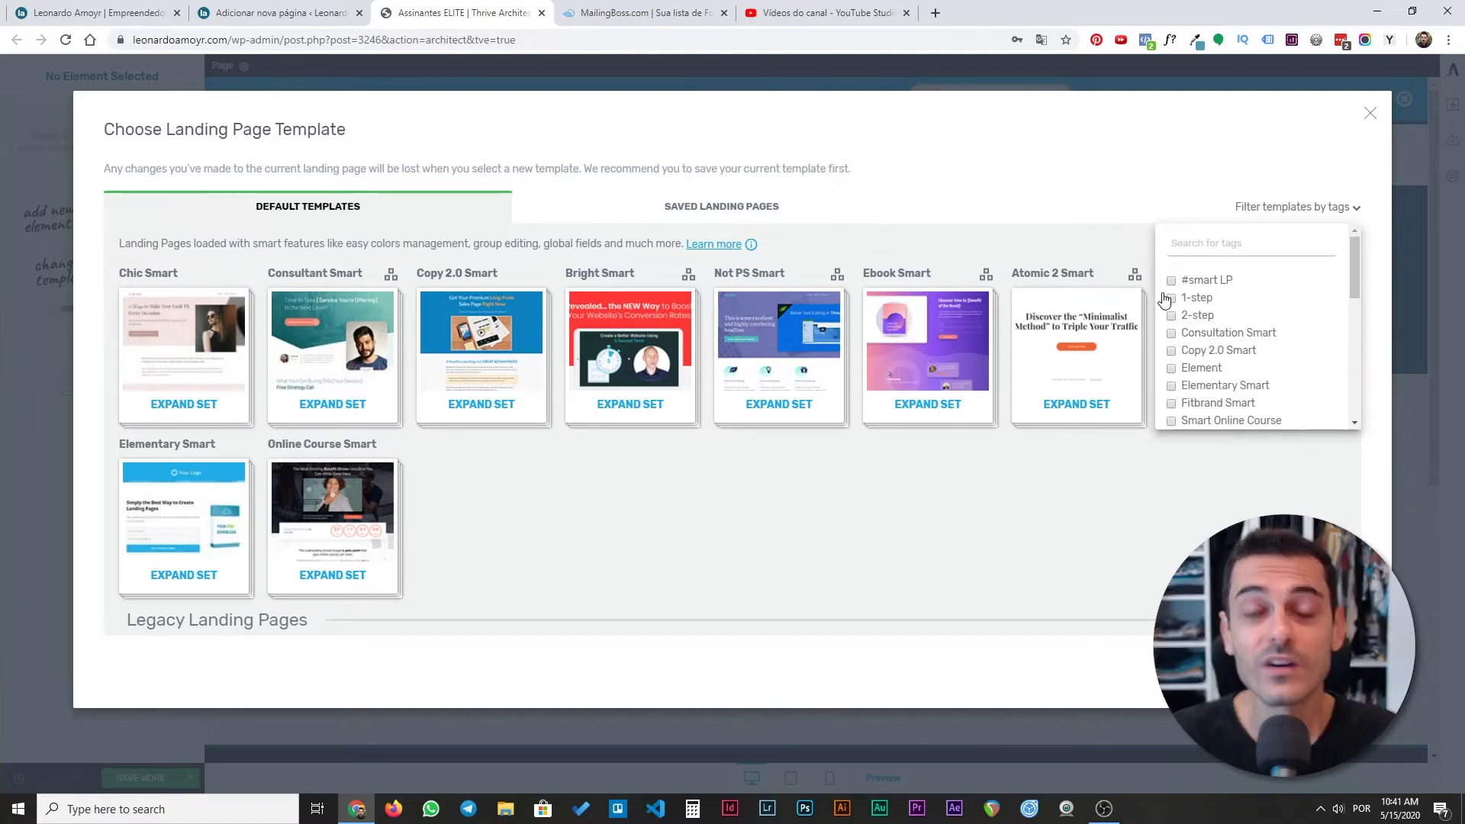
pyautogui.scroll(-3, 1194, 321)
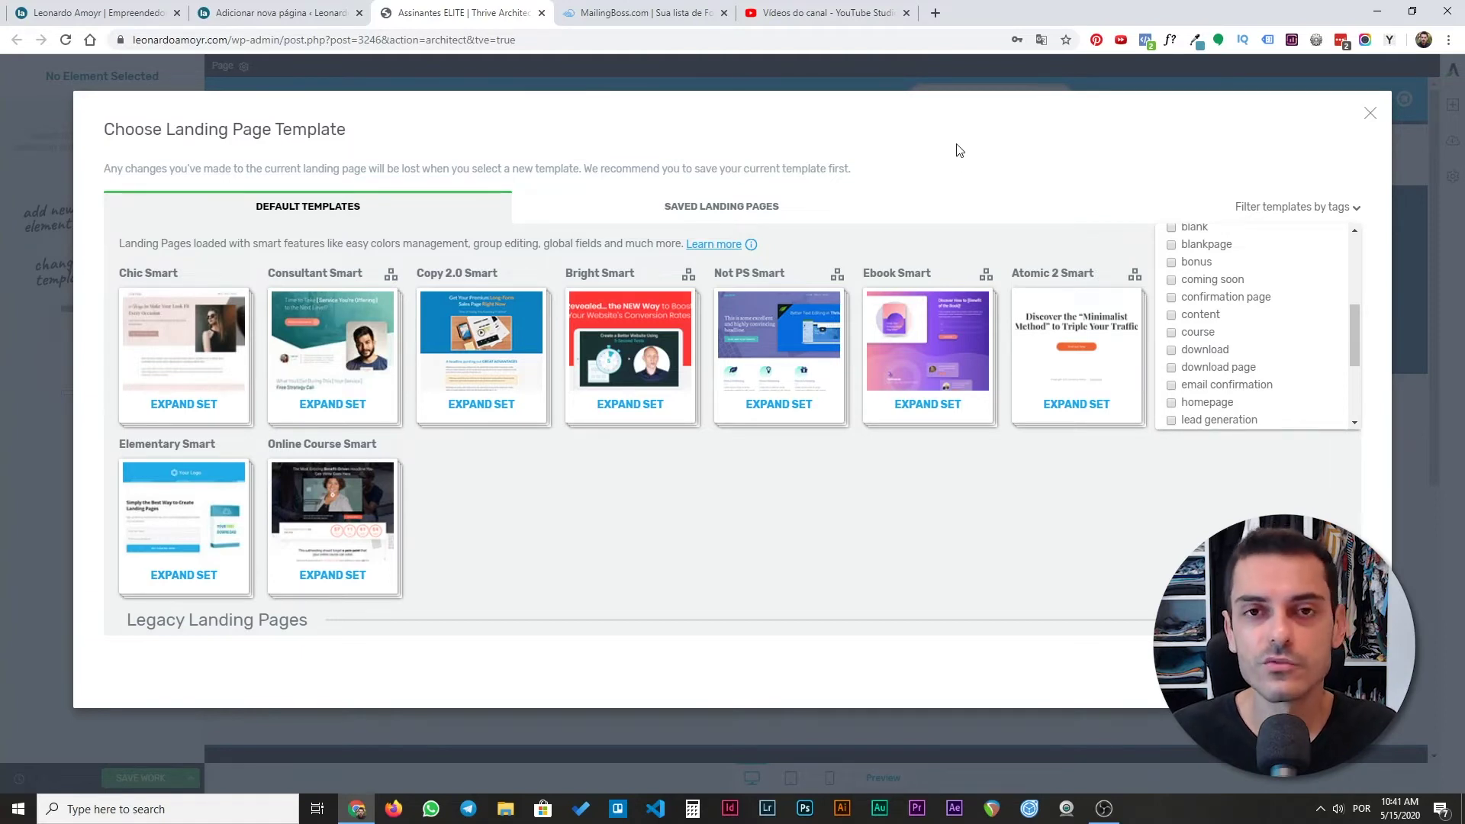
pyautogui.scroll(5, 1251, 328)
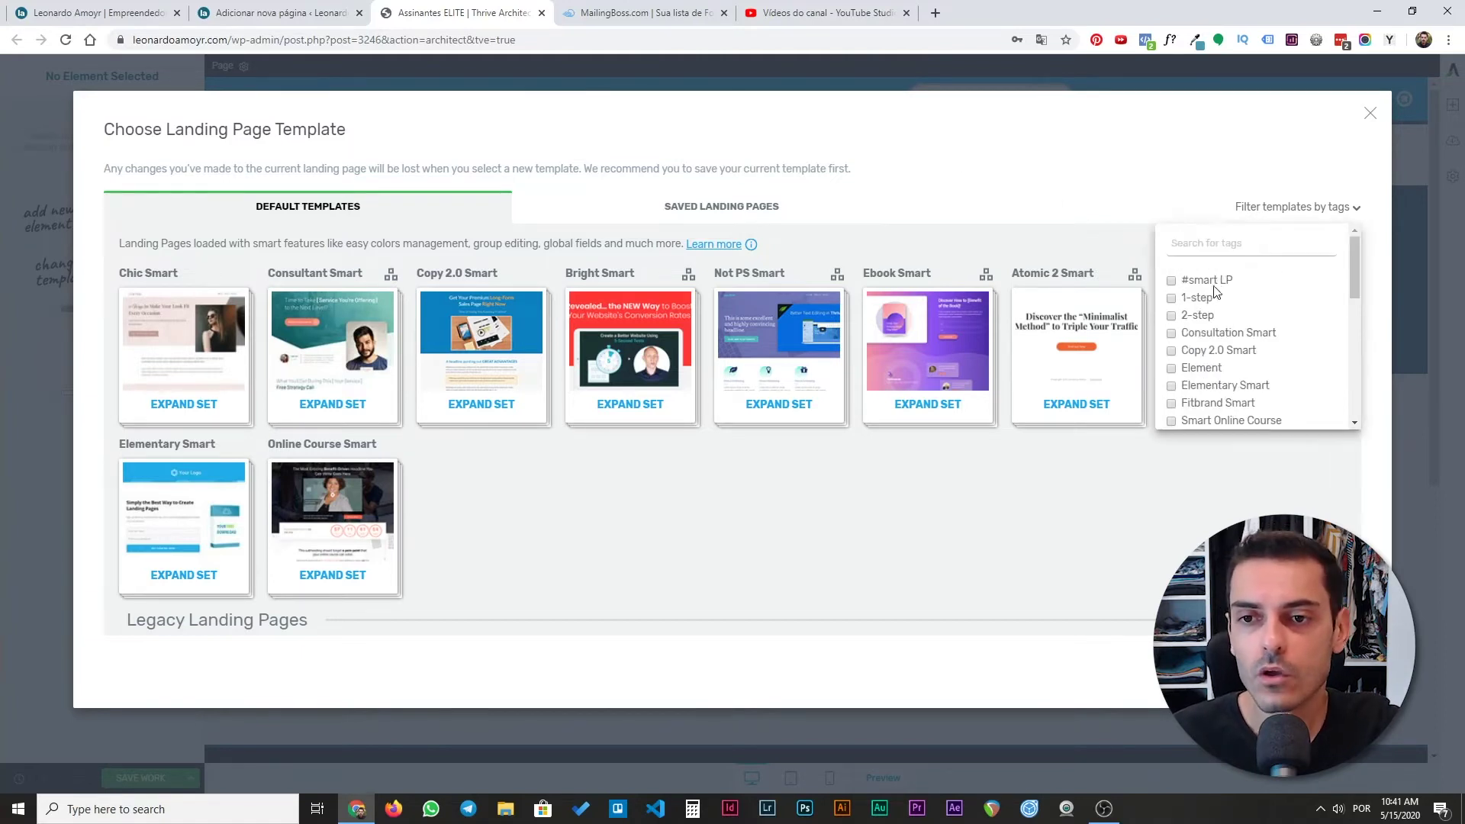
pyautogui.scroll(1, 226, 374)
# - Apply the Blank Page template from the Blank set of Legacy Landing Pages and delete its H1 heading
pyautogui.scroll(-4, 222, 385)
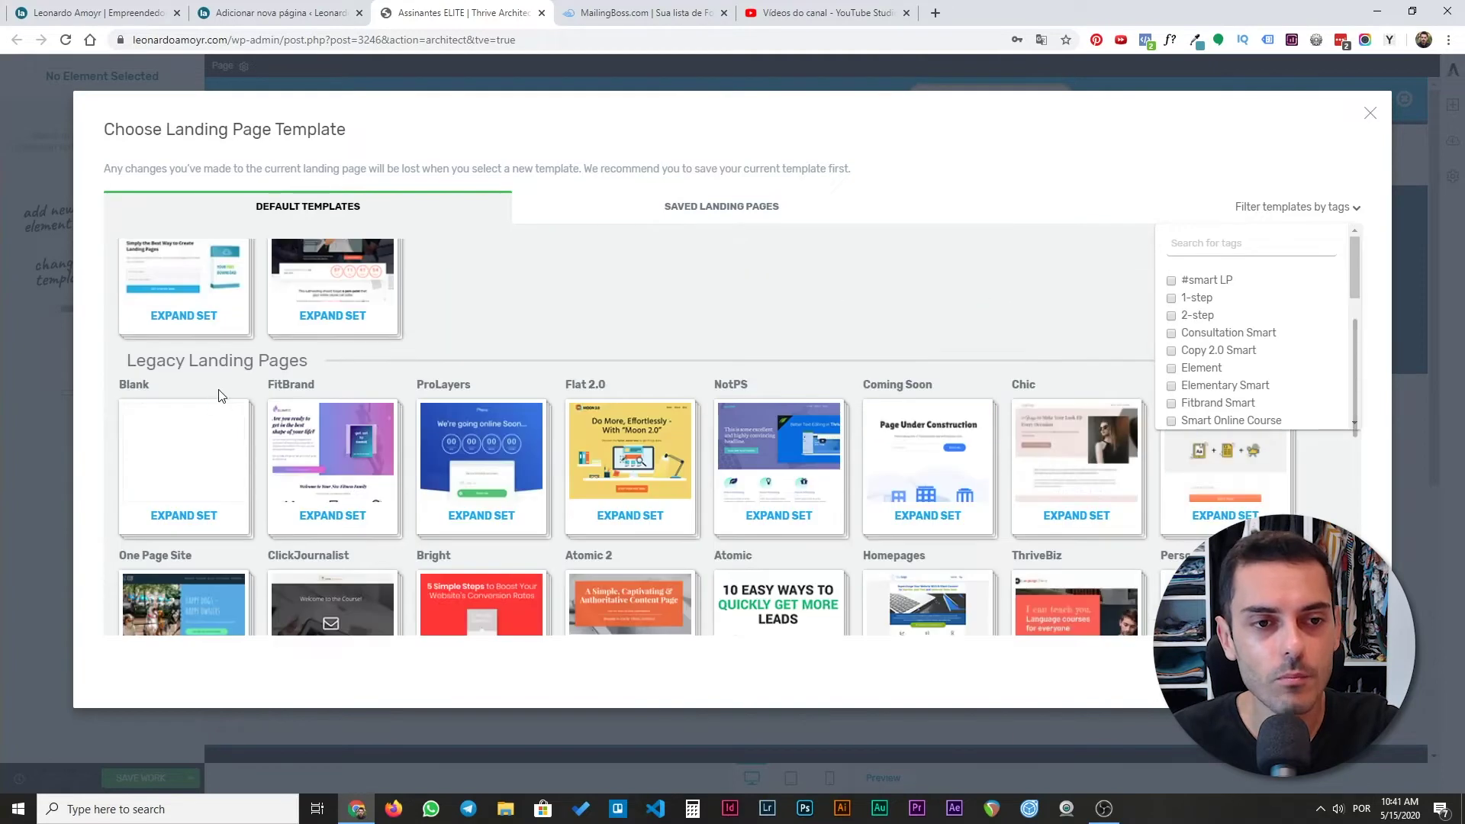
pyautogui.click(184, 517)
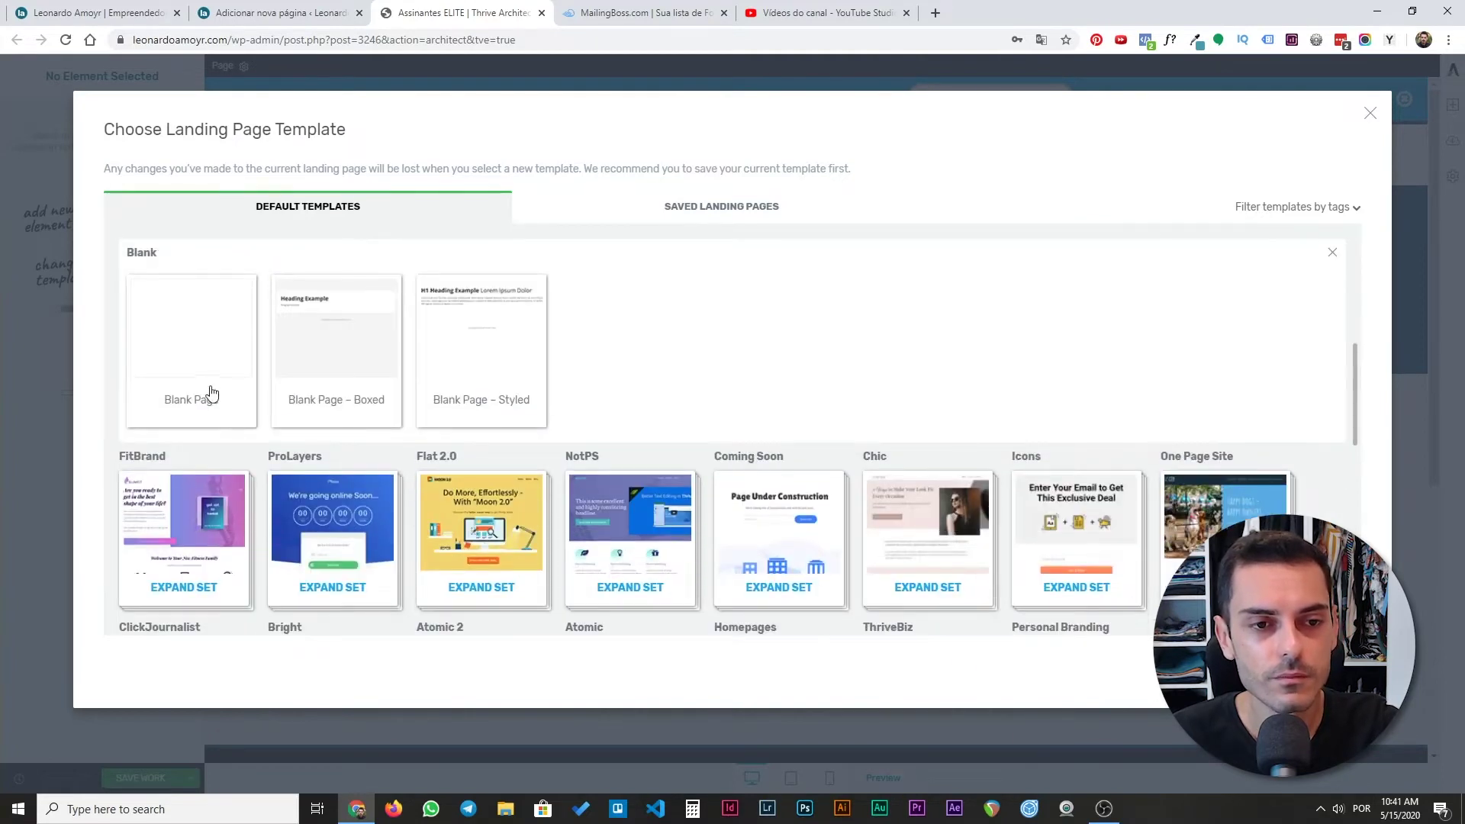
pyautogui.click(181, 354)
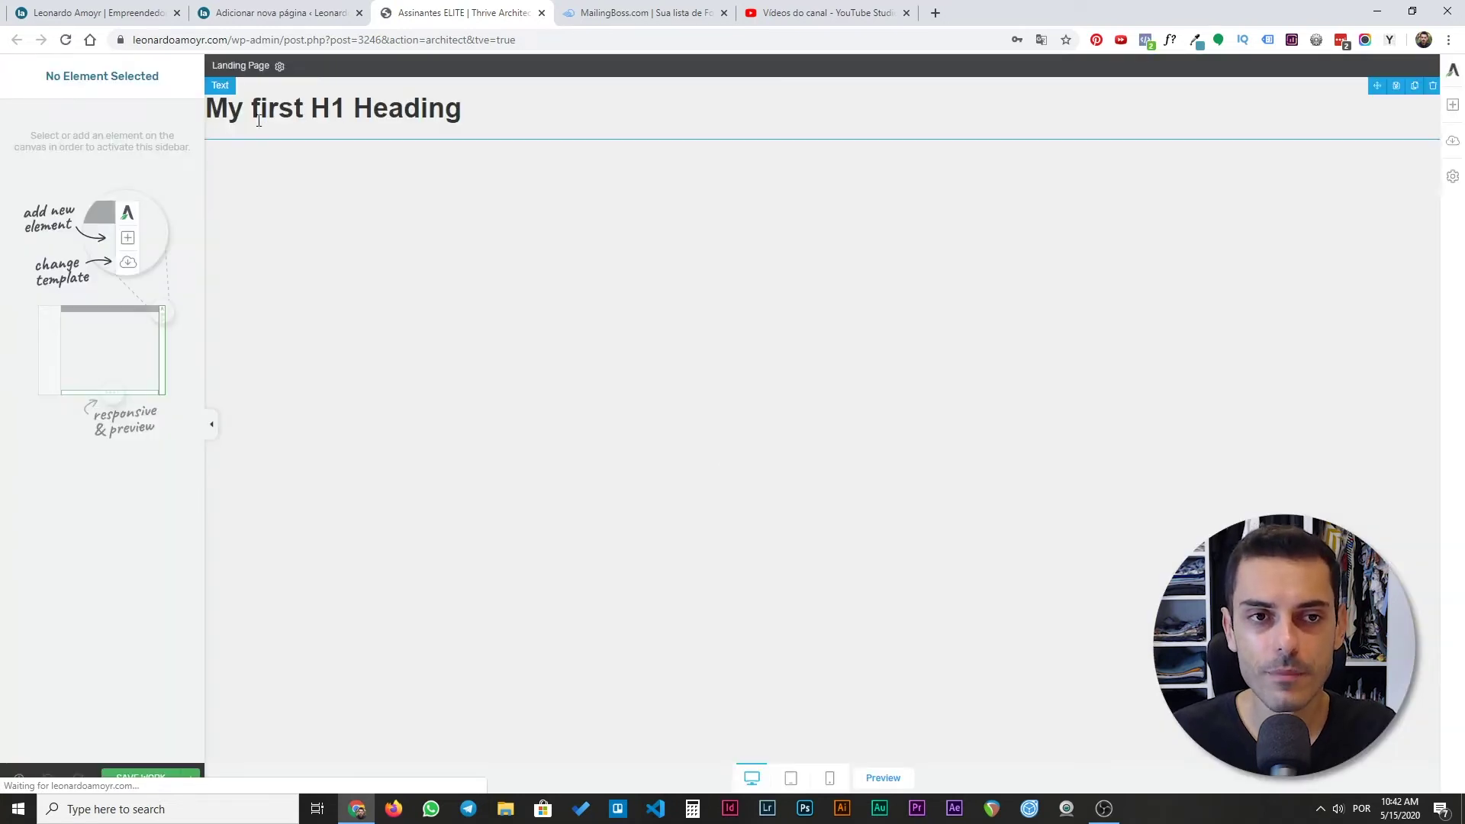
pyautogui.click(1434, 87)
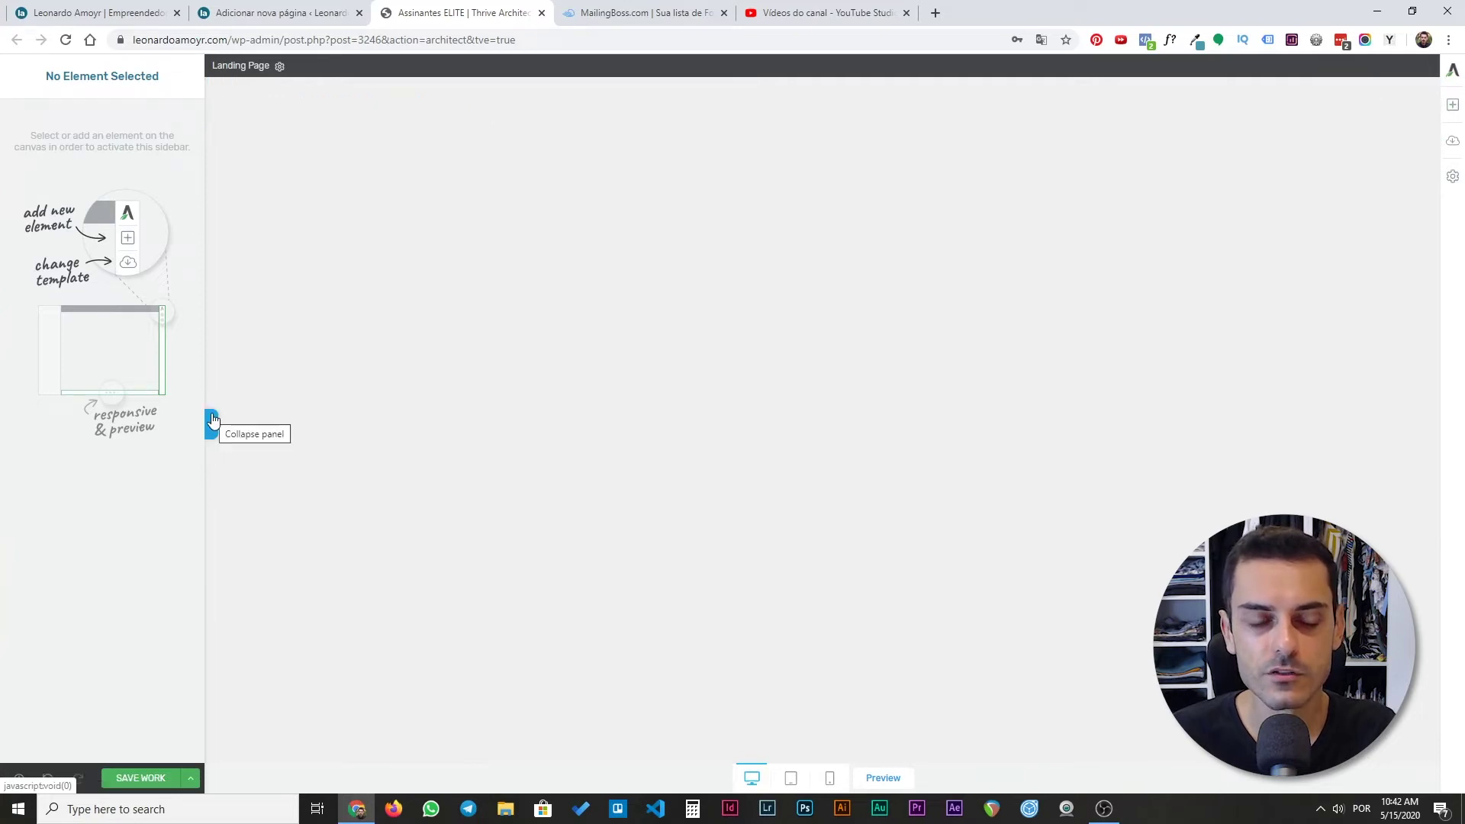
# - Add a Background Section at the top of the page with centred vertical position and a 90 px minimum height
pyautogui.click(1453, 107)
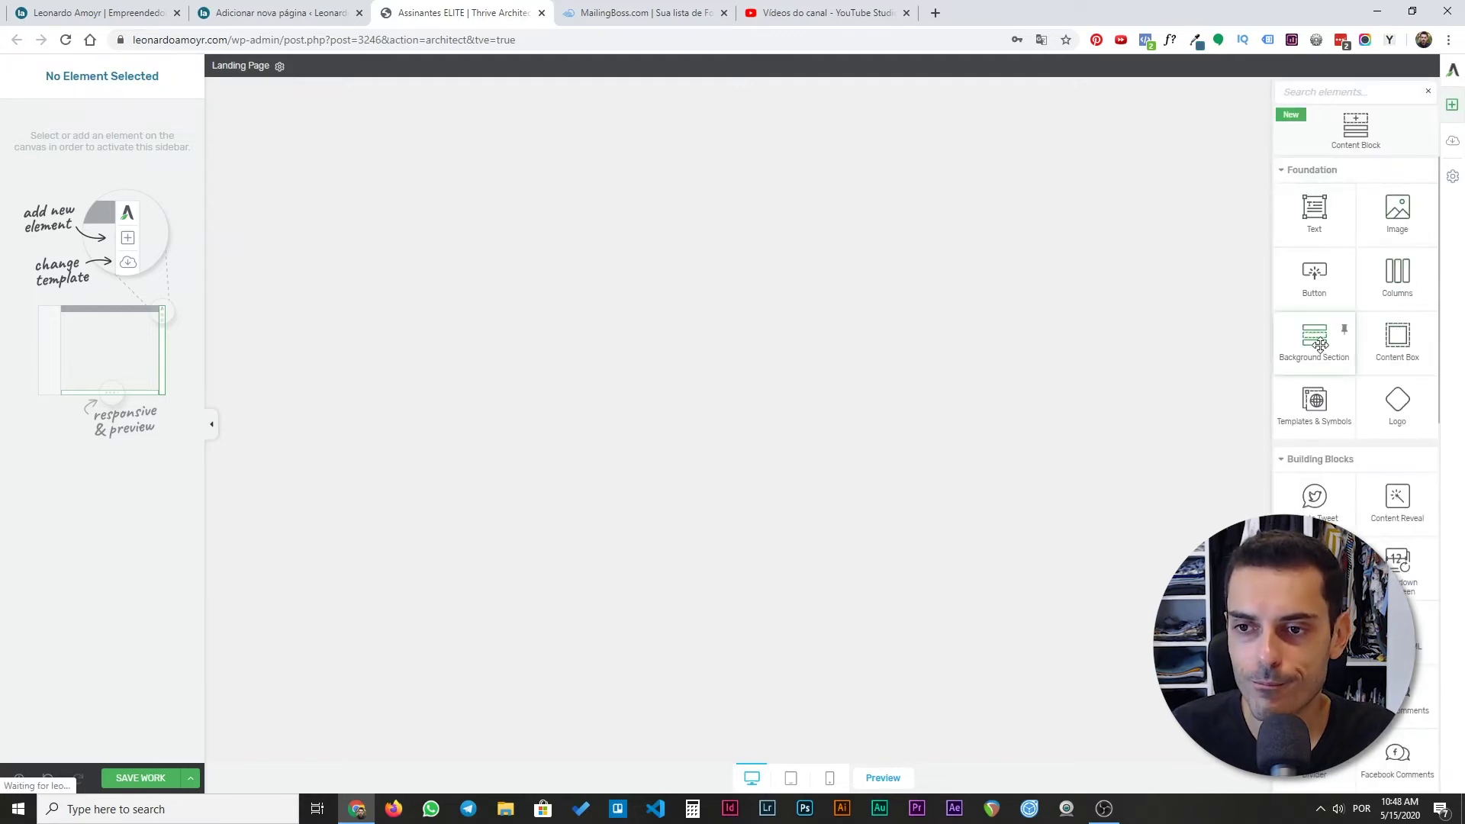
pyautogui.moveTo(1316, 338); pyautogui.dragTo(885, 95)
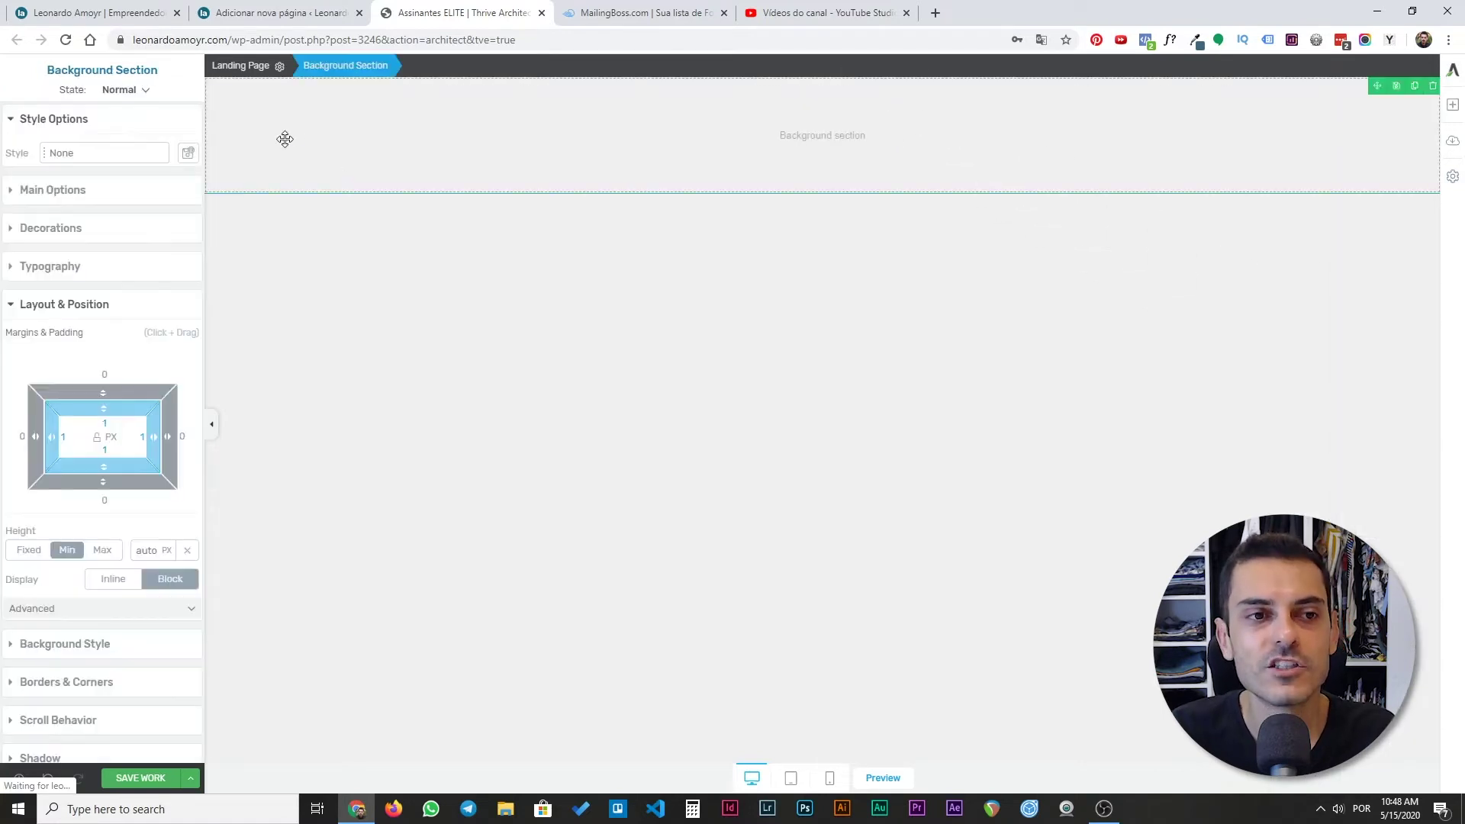
pyautogui.click(10, 191)
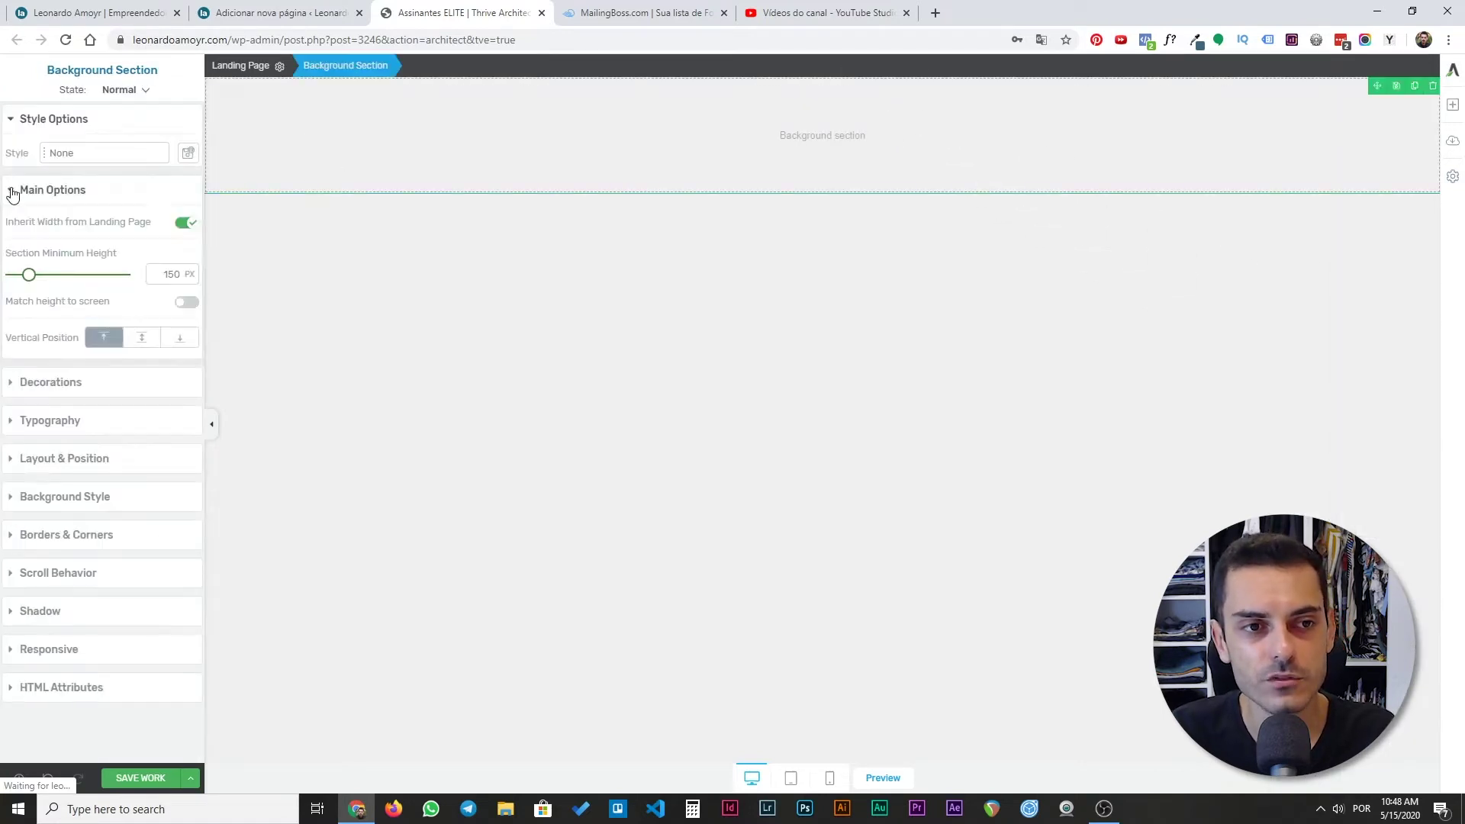
pyautogui.click(140, 343)
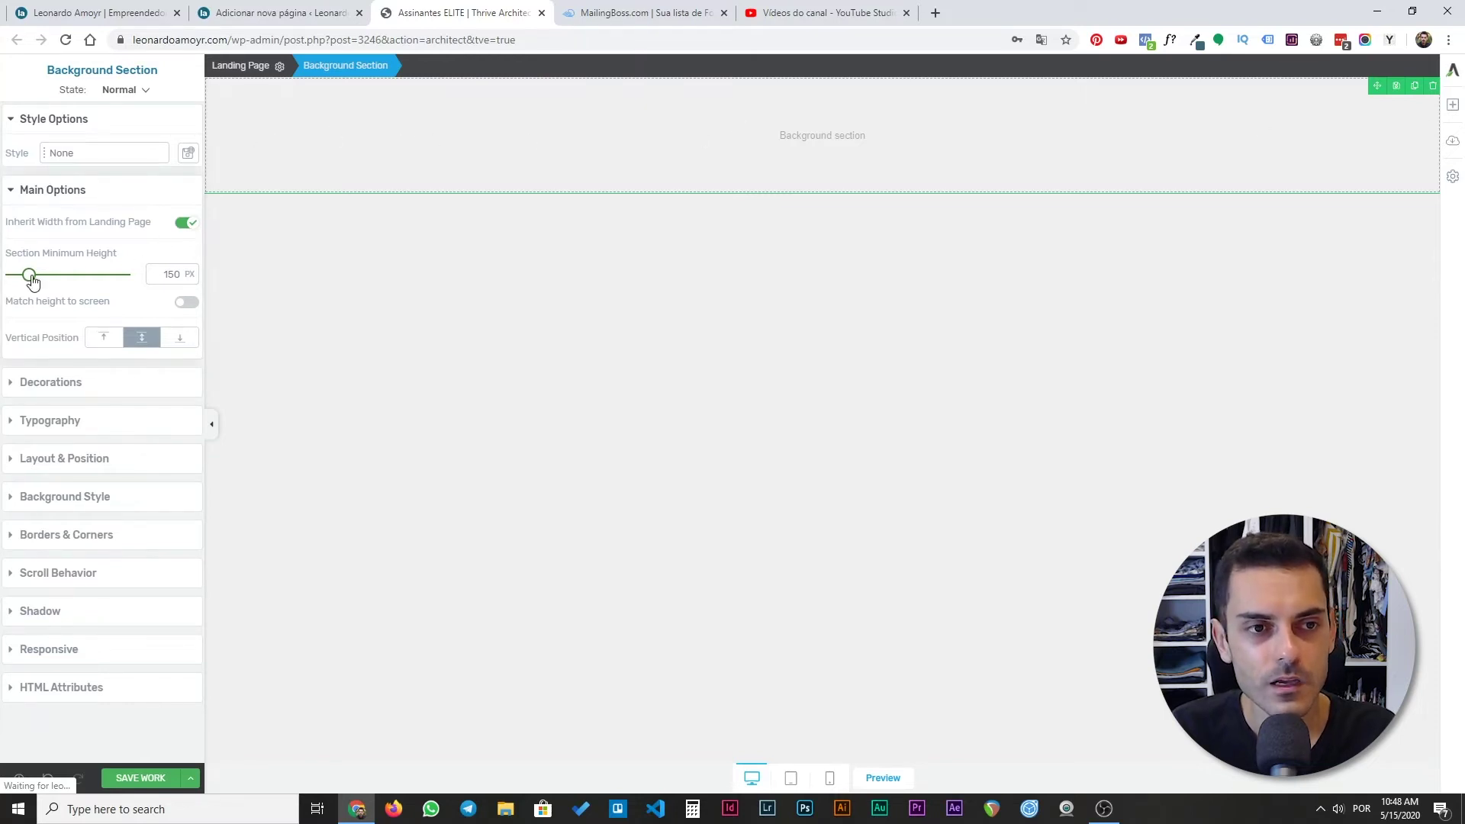
pyautogui.click(195, 274)
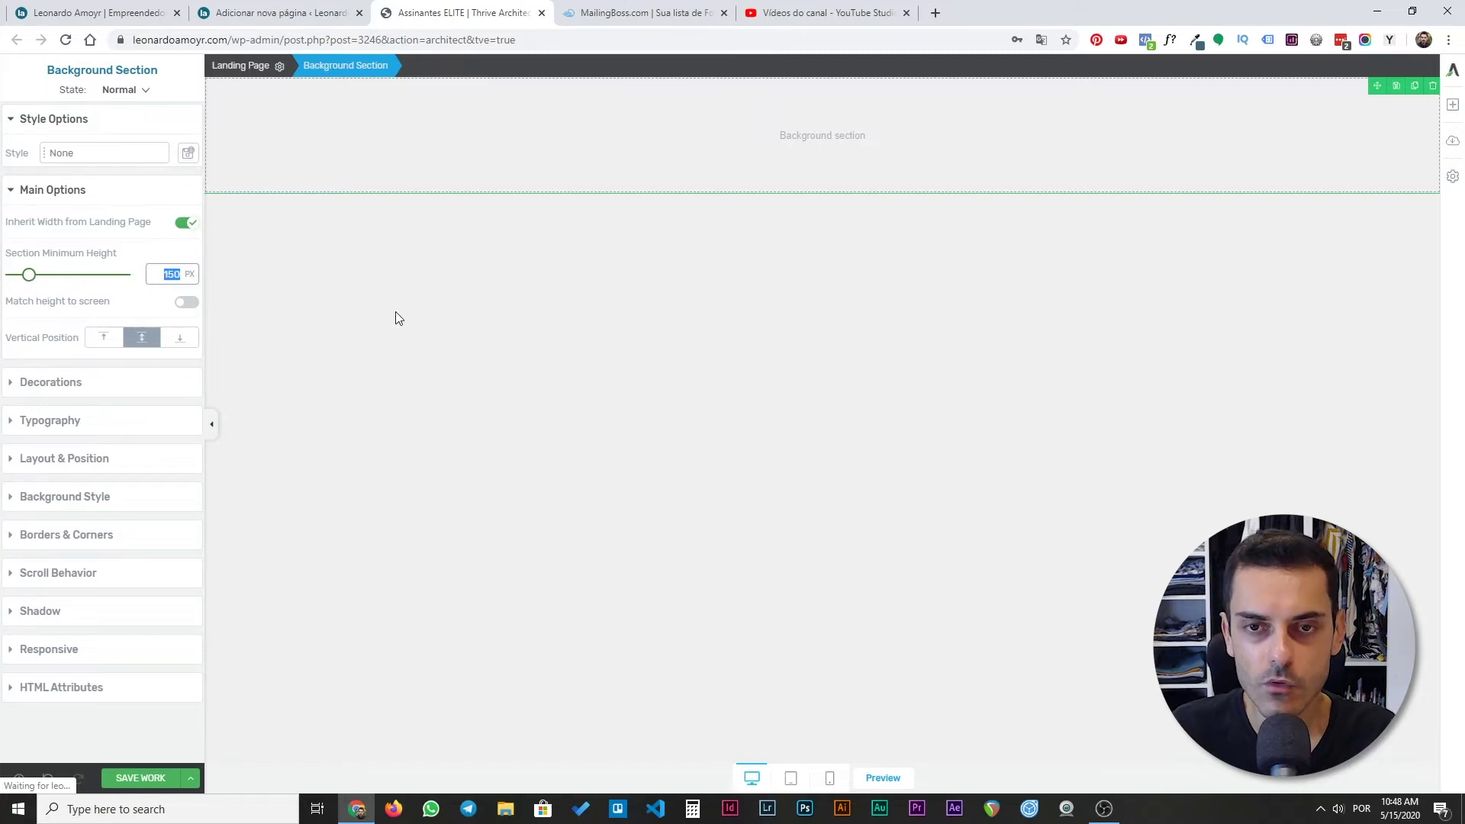
pyautogui.write('90')
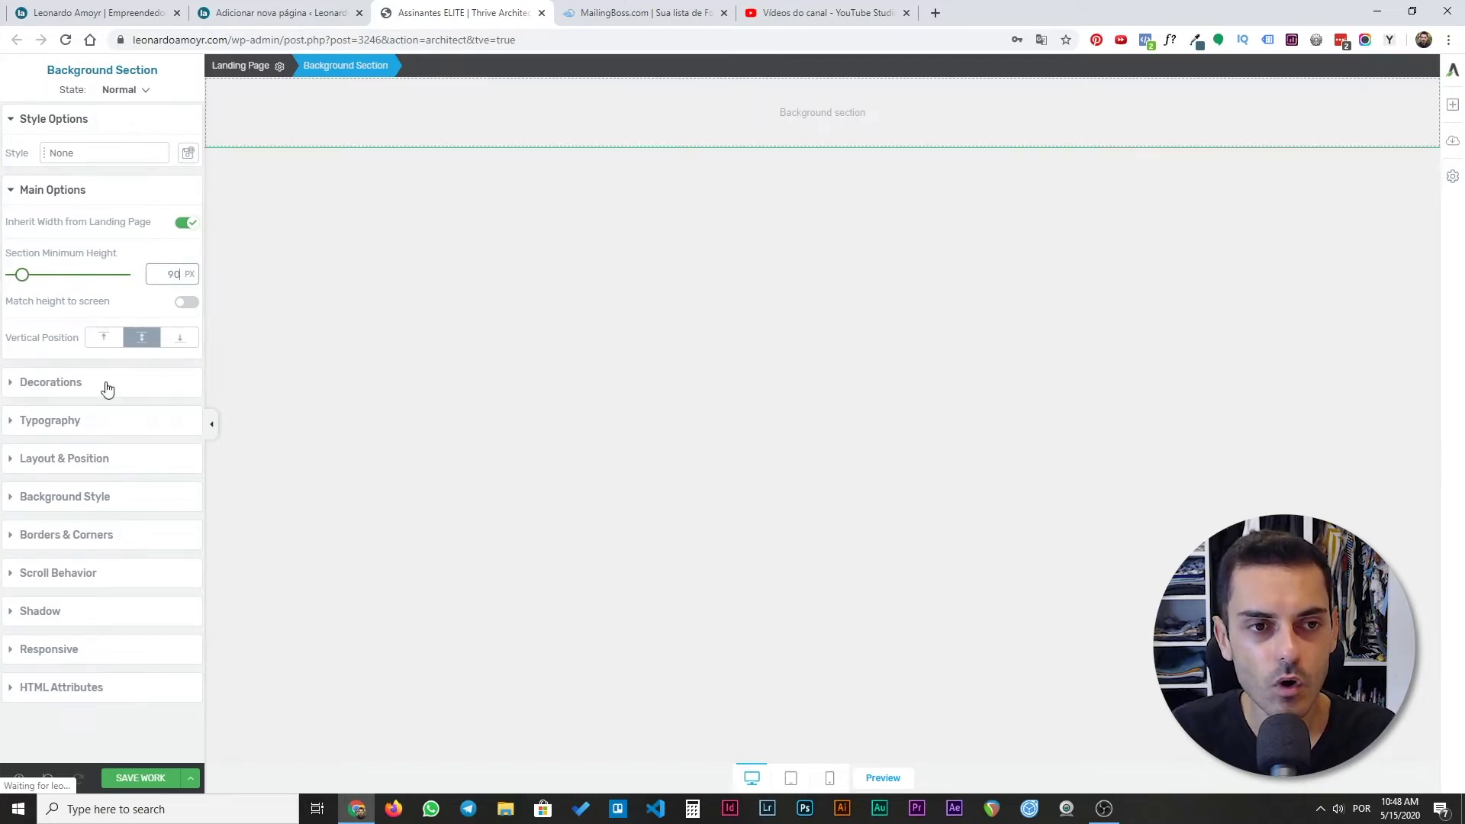
# - Set the background section's background colour to #3e677e
pyautogui.click(11, 497)
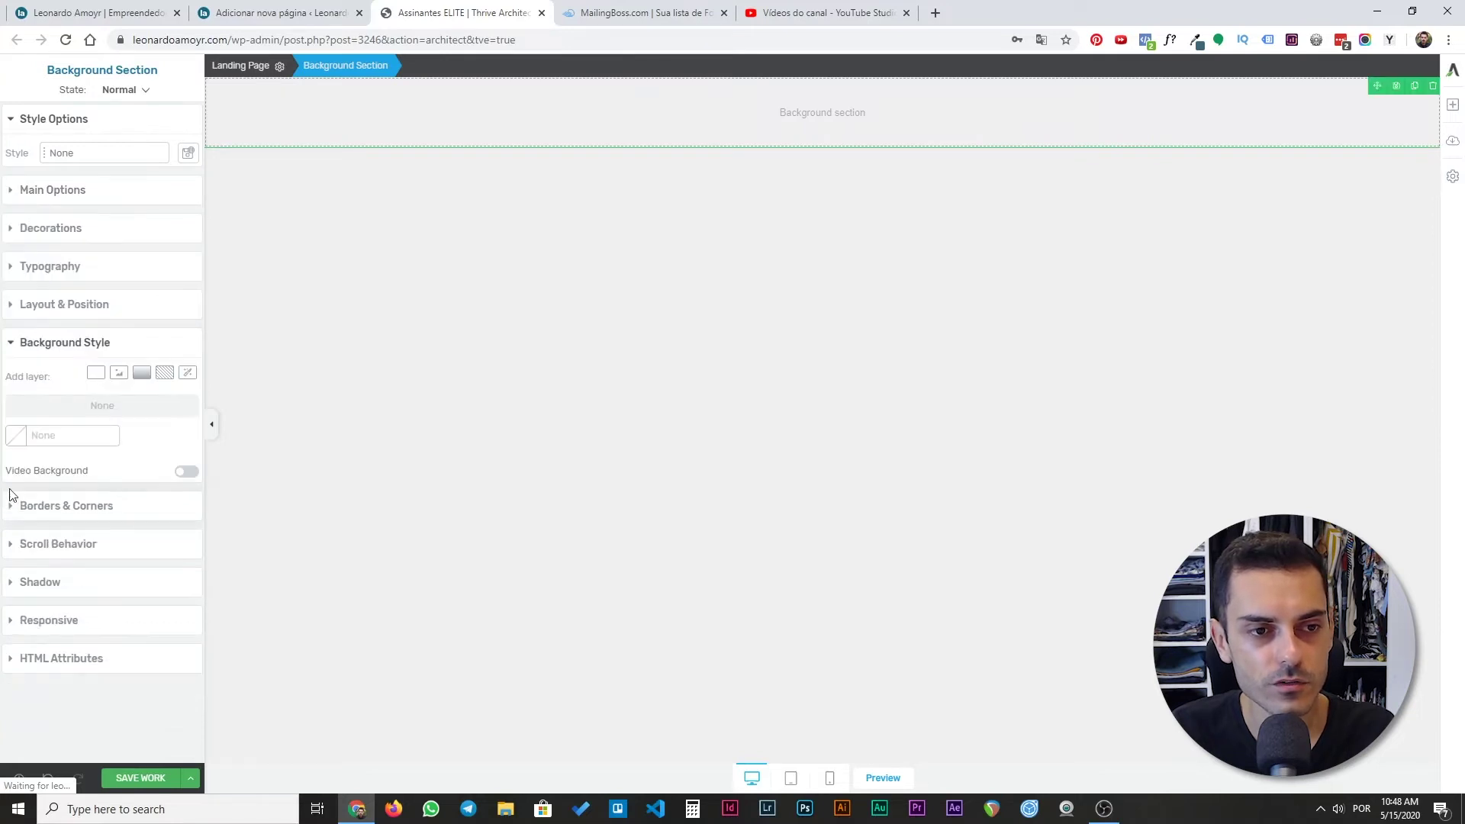
pyautogui.click(16, 436)
pyautogui.click(93, 642)
pyautogui.write('#3e677e')
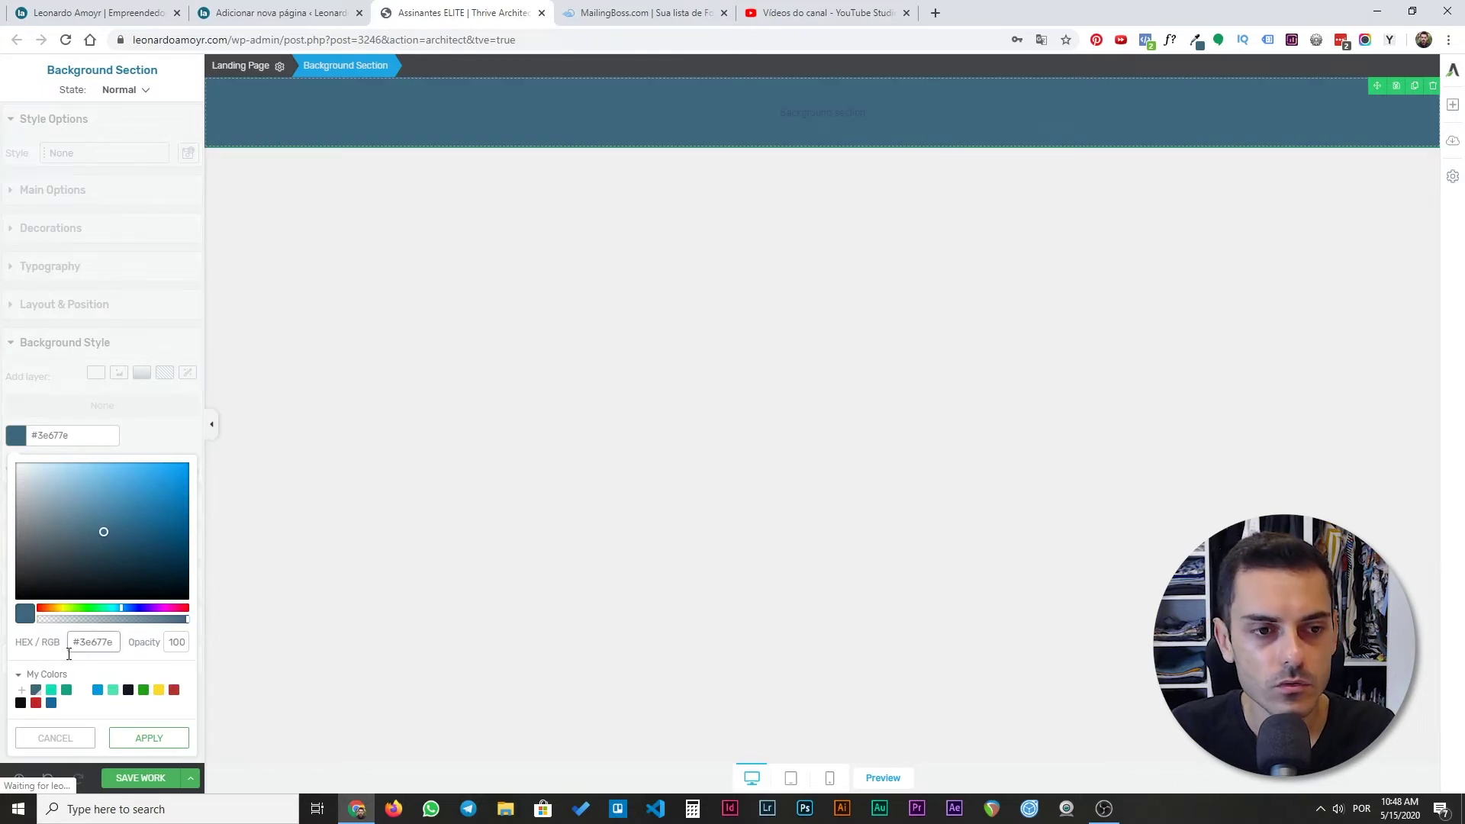
pyautogui.click(149, 738)
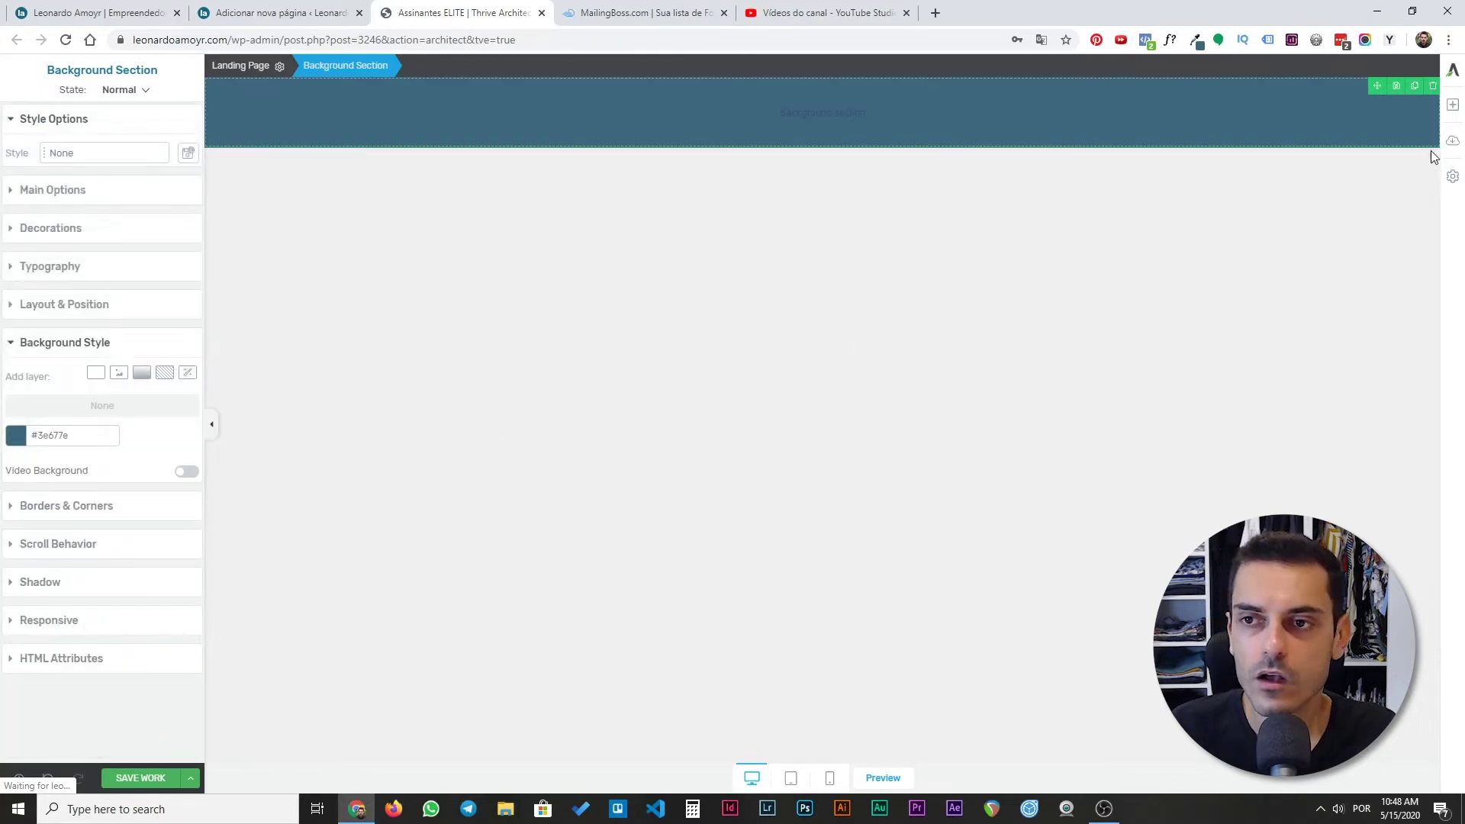
pyautogui.click(1453, 104)
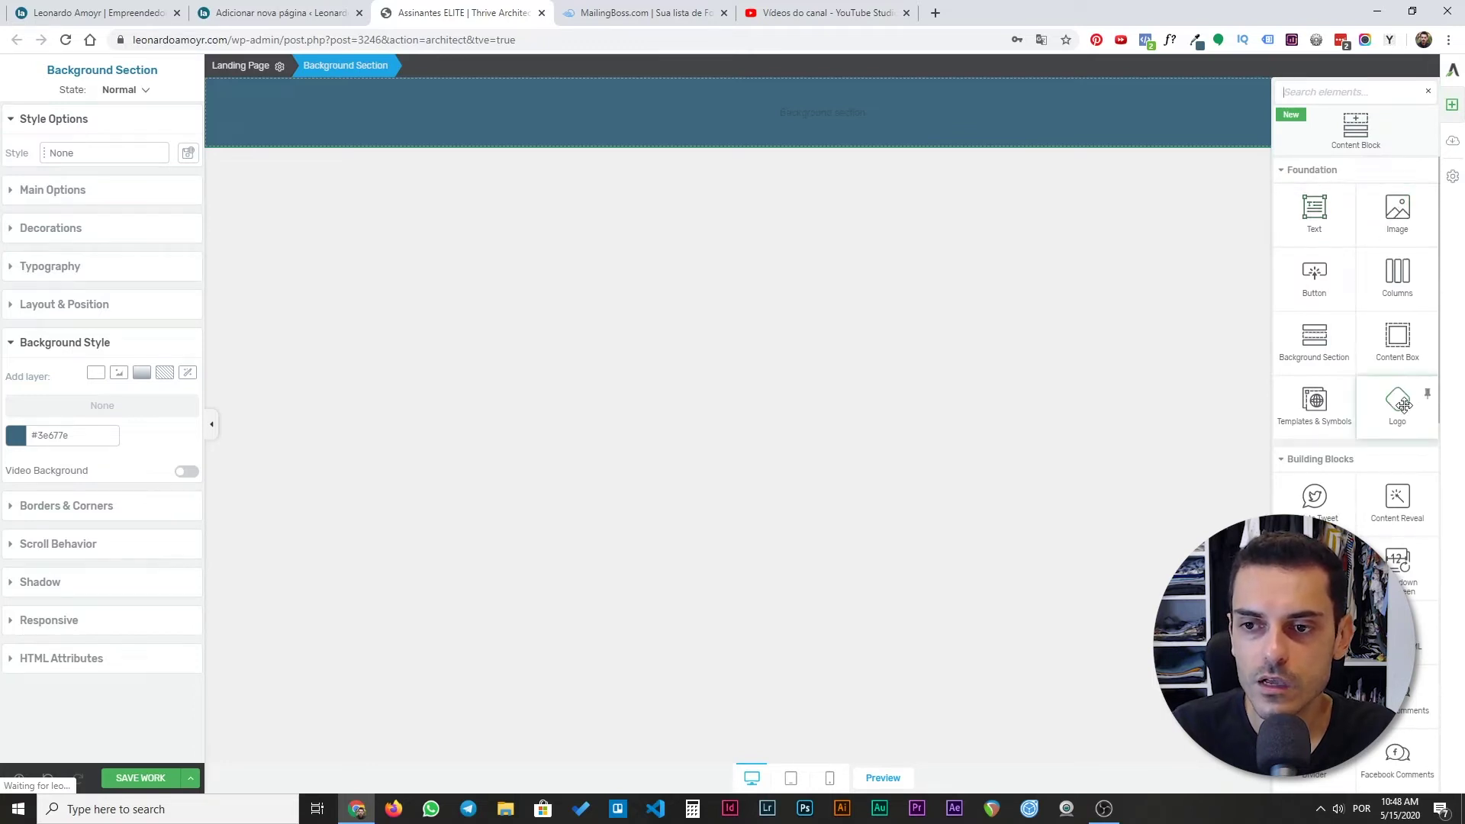
pyautogui.moveTo(1402, 405); pyautogui.dragTo(819, 104)
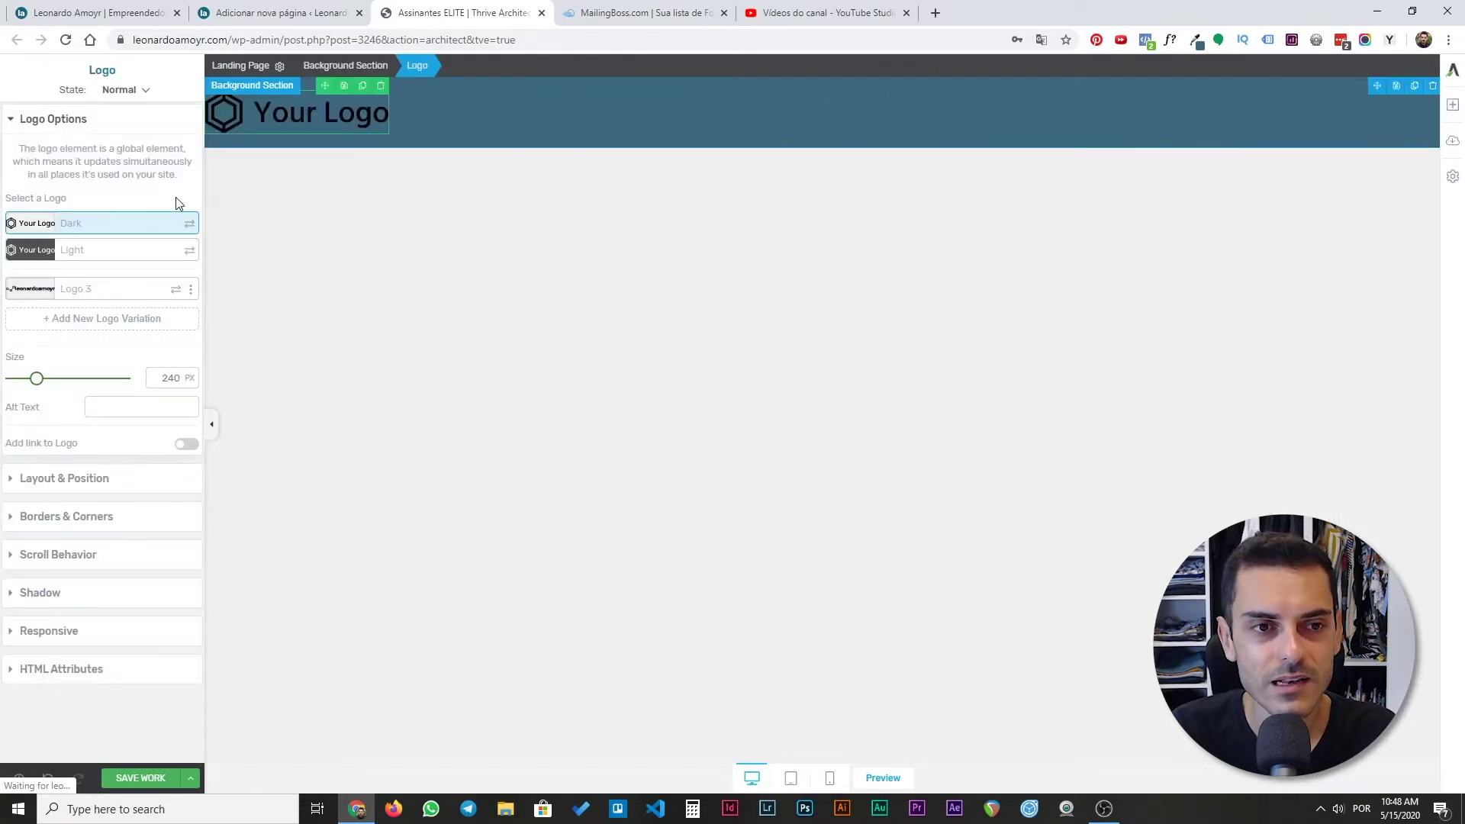
pyautogui.click(380, 87)
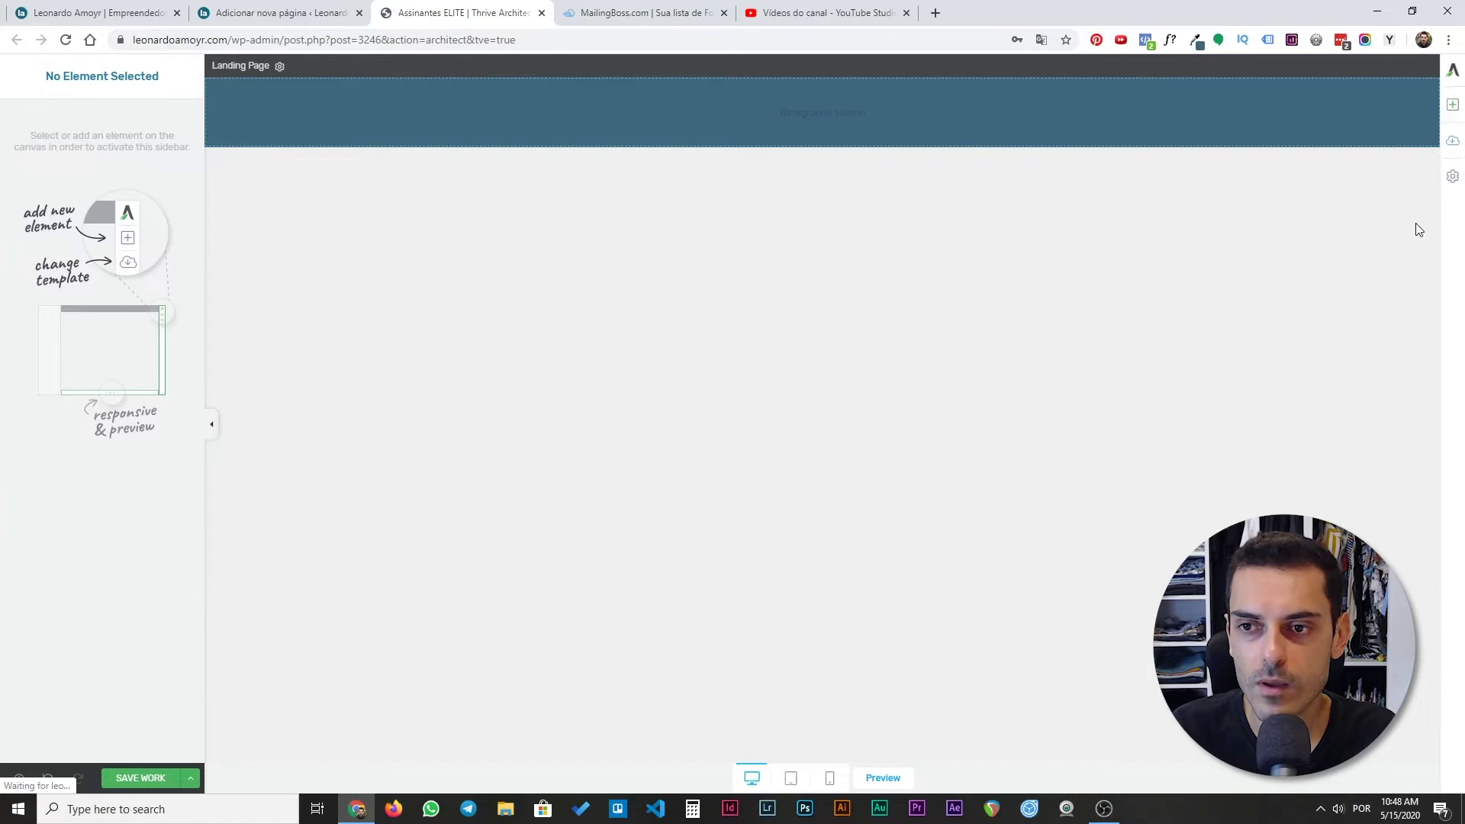
# - Add an Image element to the header's background section and insert the white site logo from the media library
pyautogui.click(1452, 105)
pyautogui.moveTo(1397, 207); pyautogui.dragTo(785, 116)
pyautogui.scroll(-15, 784, 450)
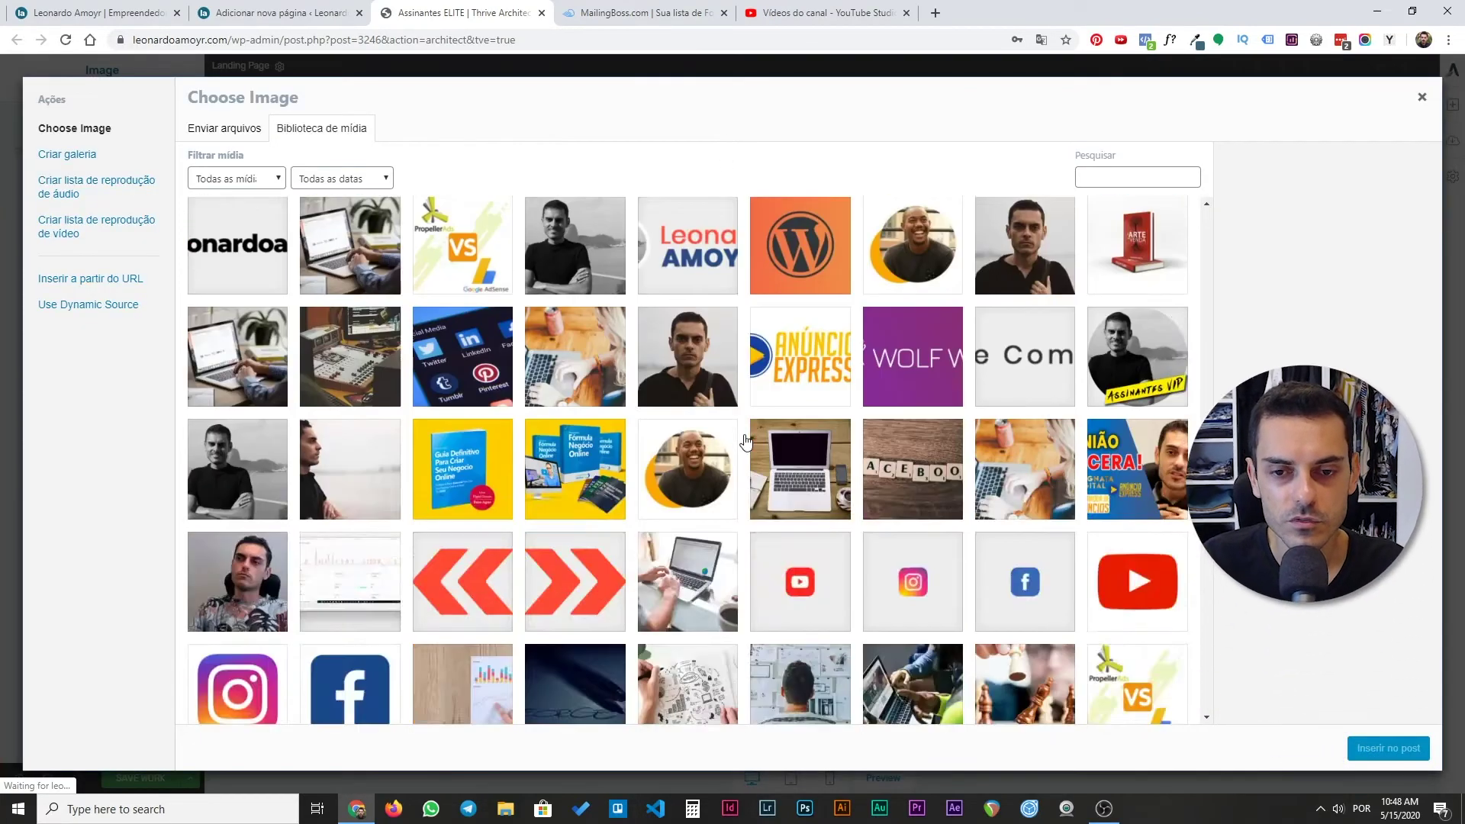
pyautogui.scroll(-5, 783, 450)
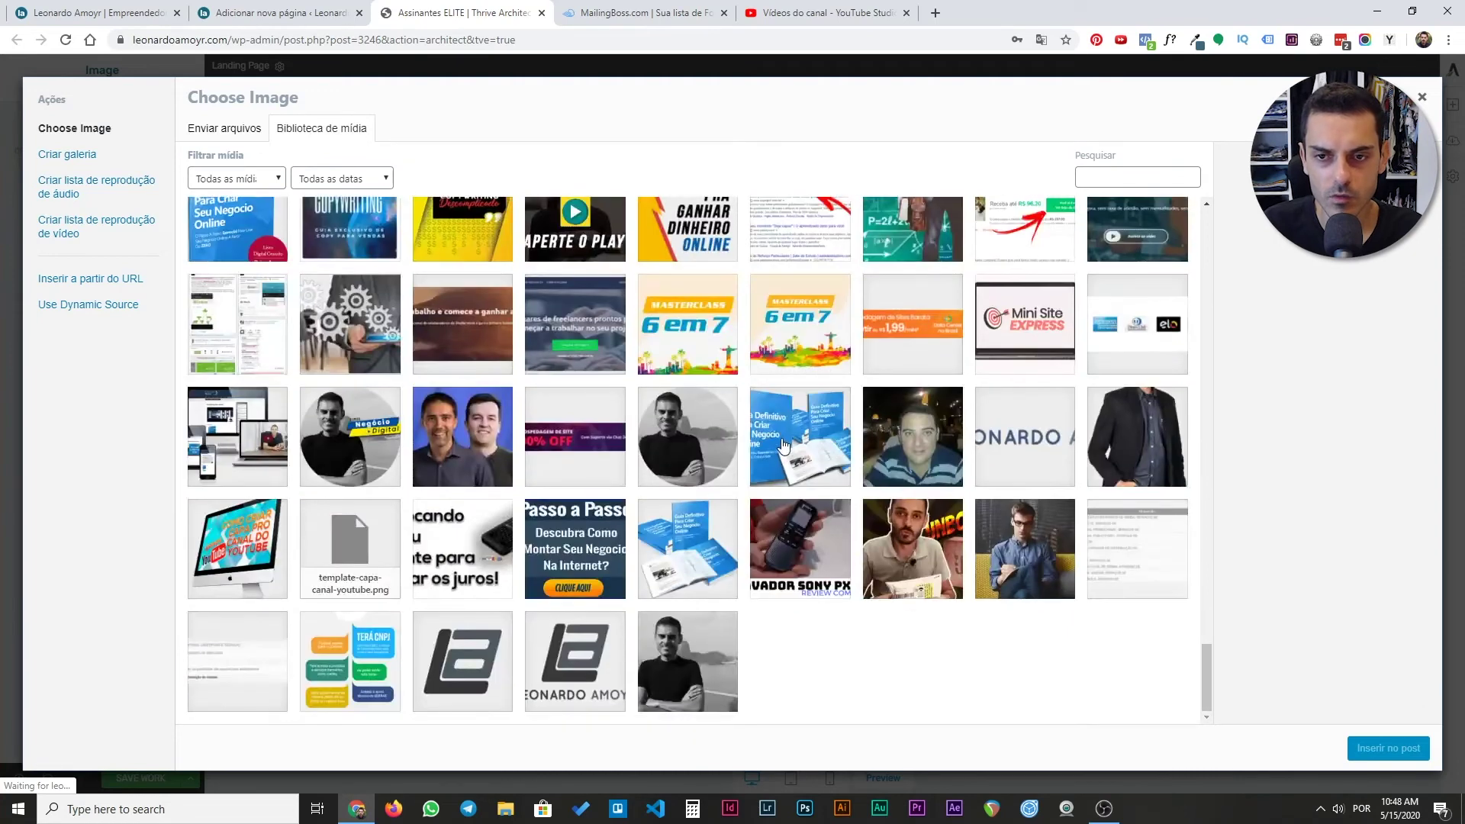
pyautogui.scroll(7, 783, 443)
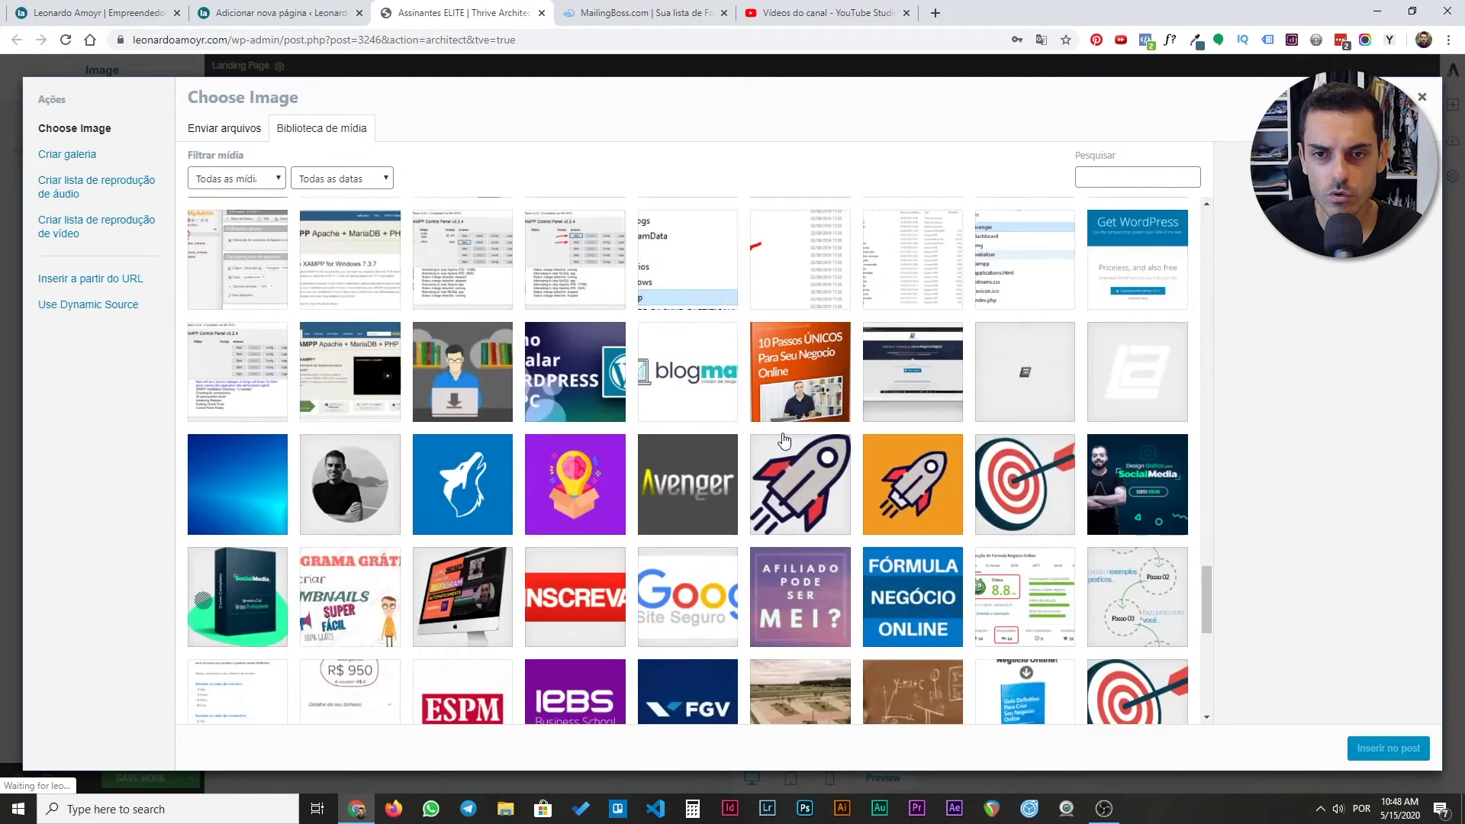
pyautogui.scroll(-7, 784, 435)
pyautogui.scroll(15, 783, 432)
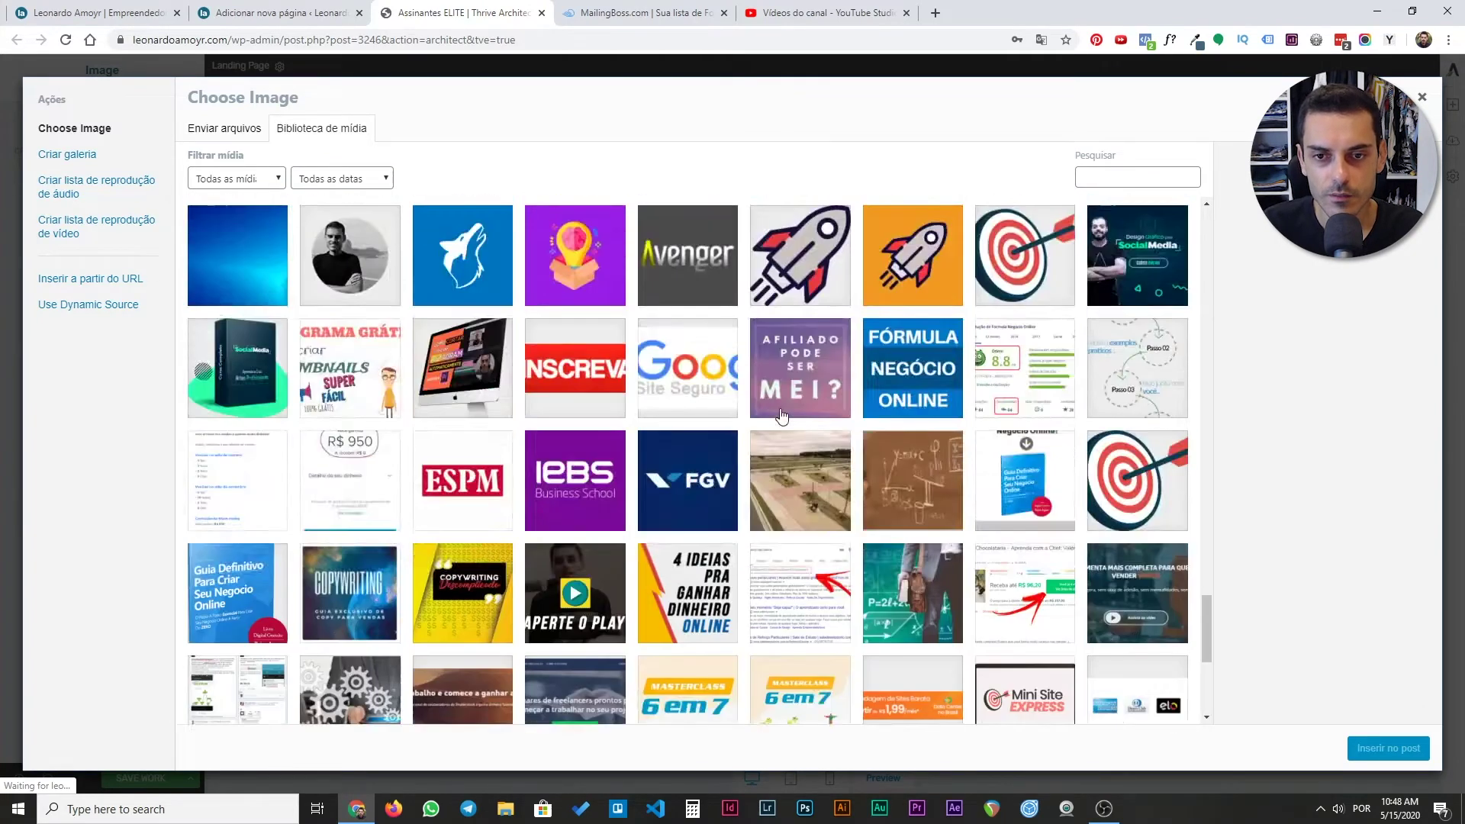
pyautogui.scroll(5, 782, 416)
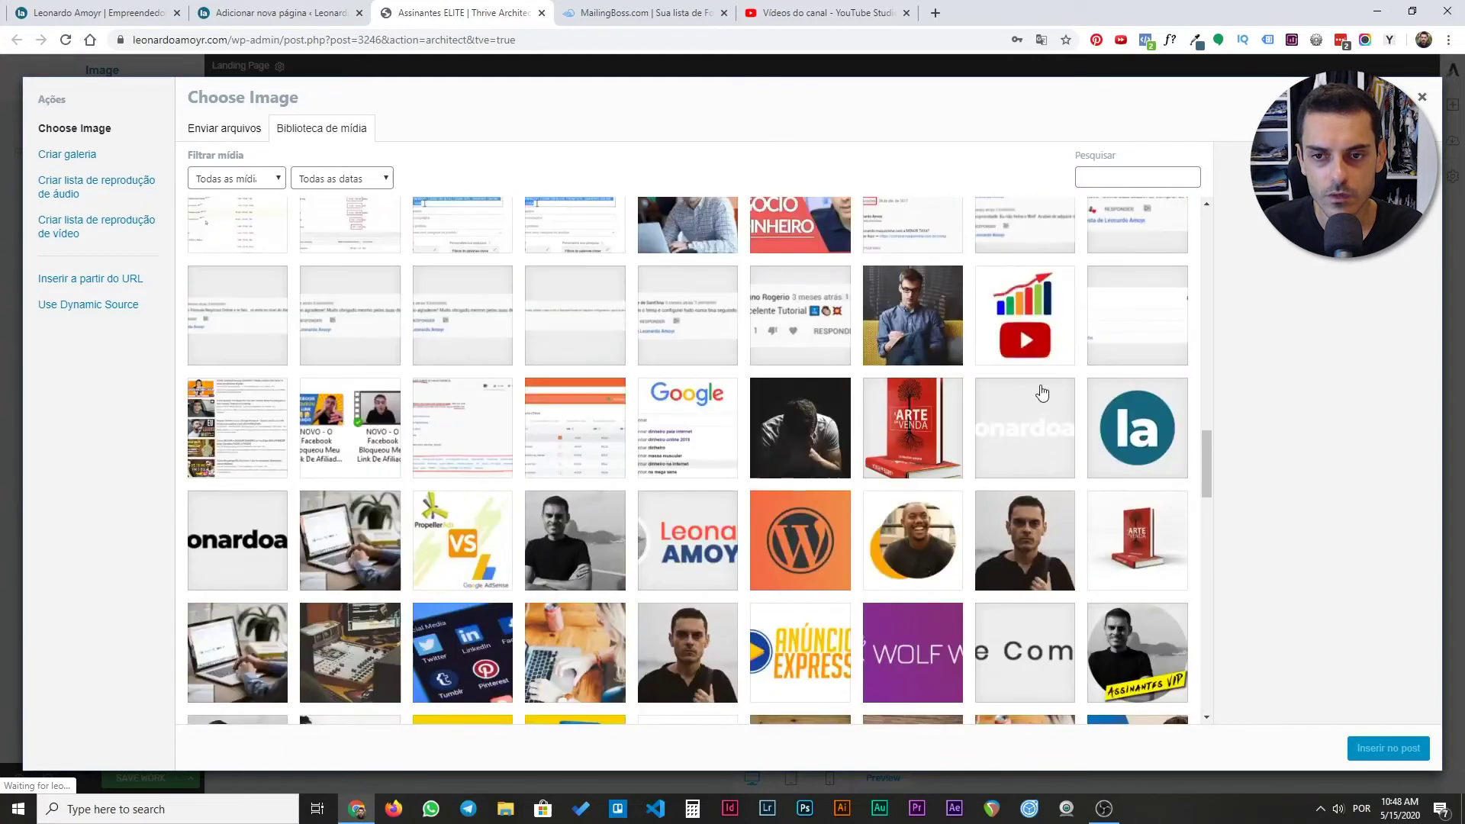
pyautogui.click(1015, 397)
pyautogui.click(1373, 746)
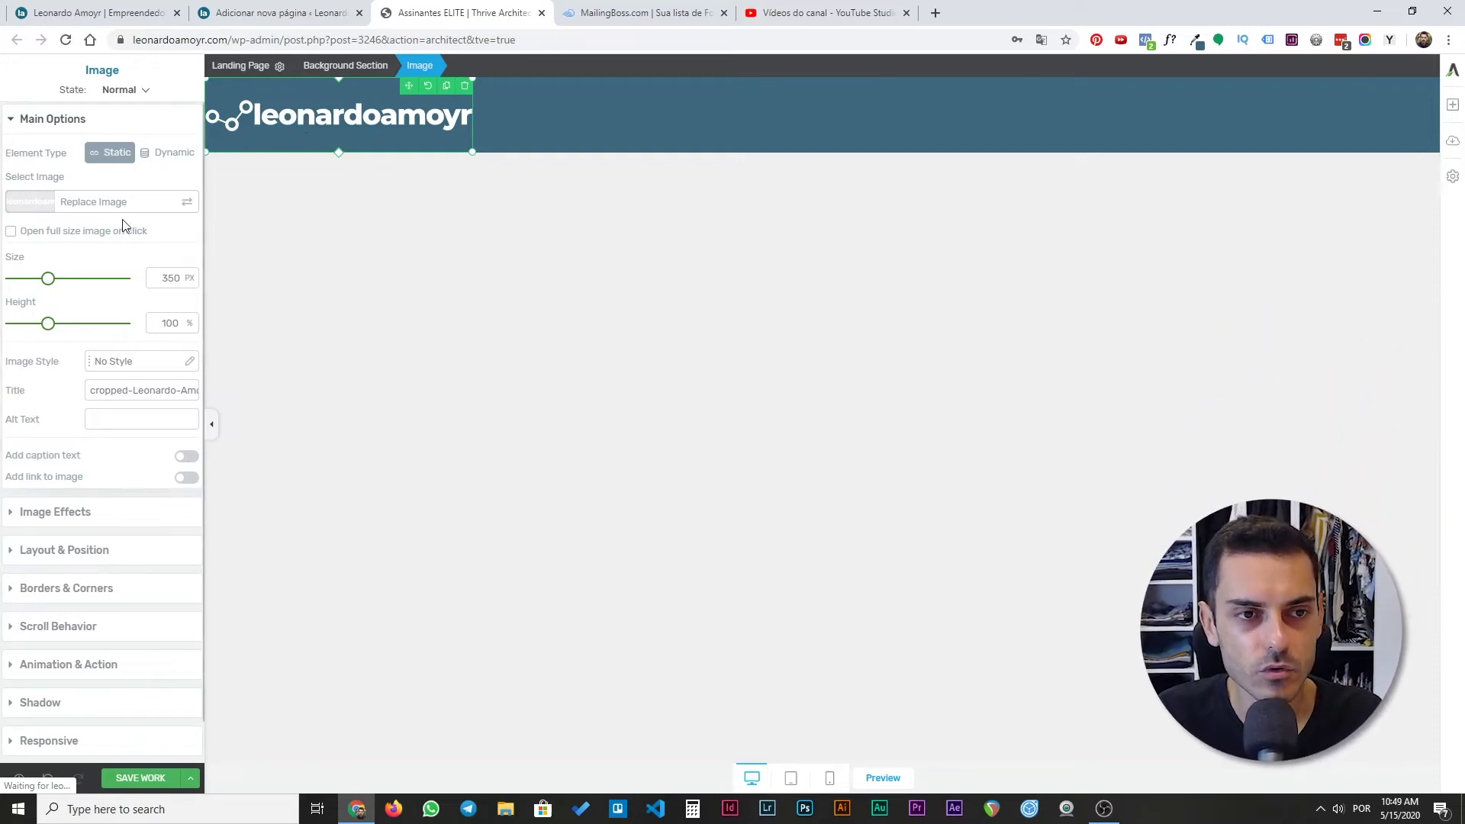
# - Align the logo image to the centre of the header and set its size to 225 px
pyautogui.click(59, 548)
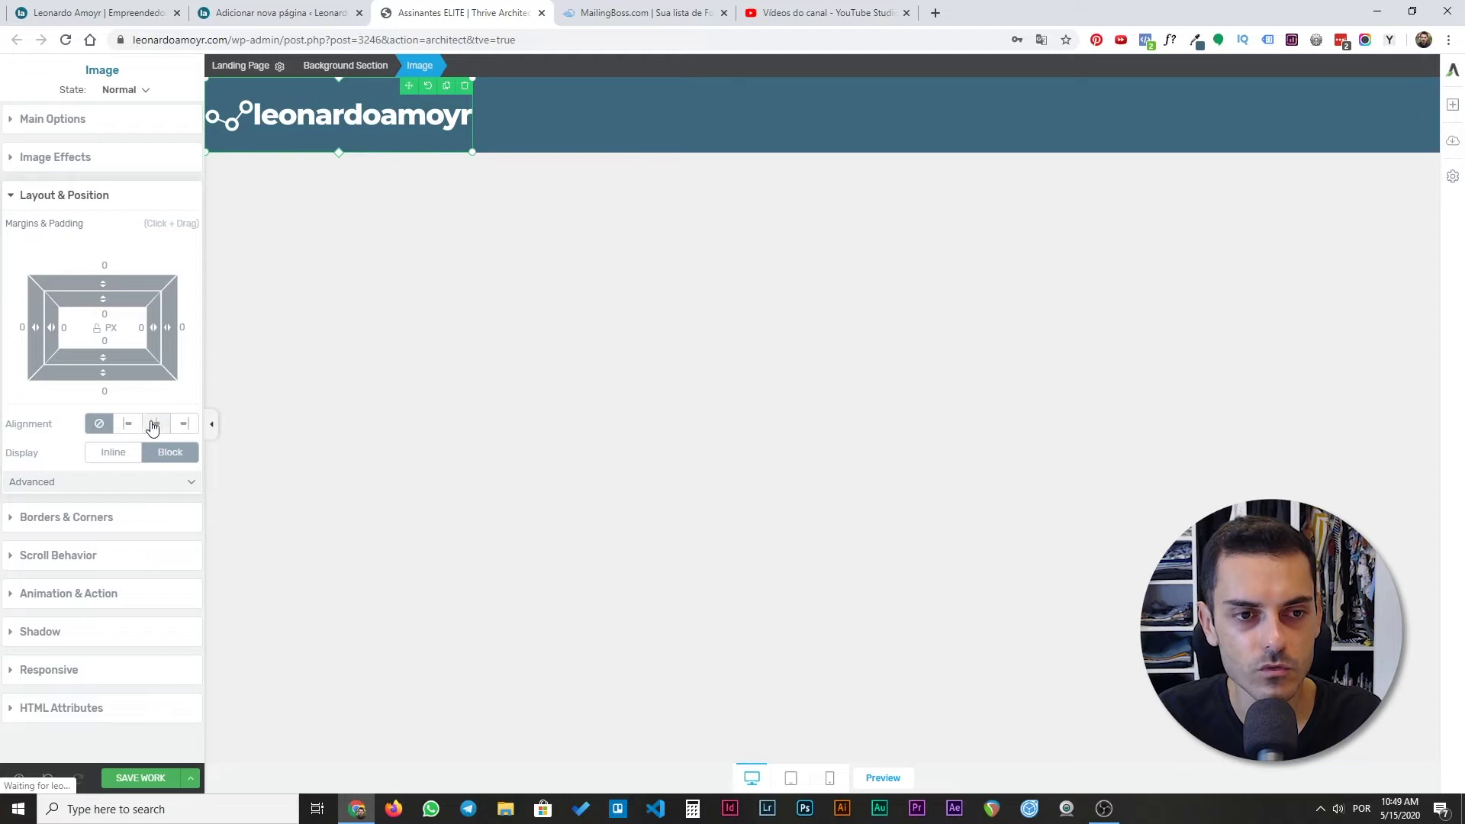
pyautogui.click(156, 427)
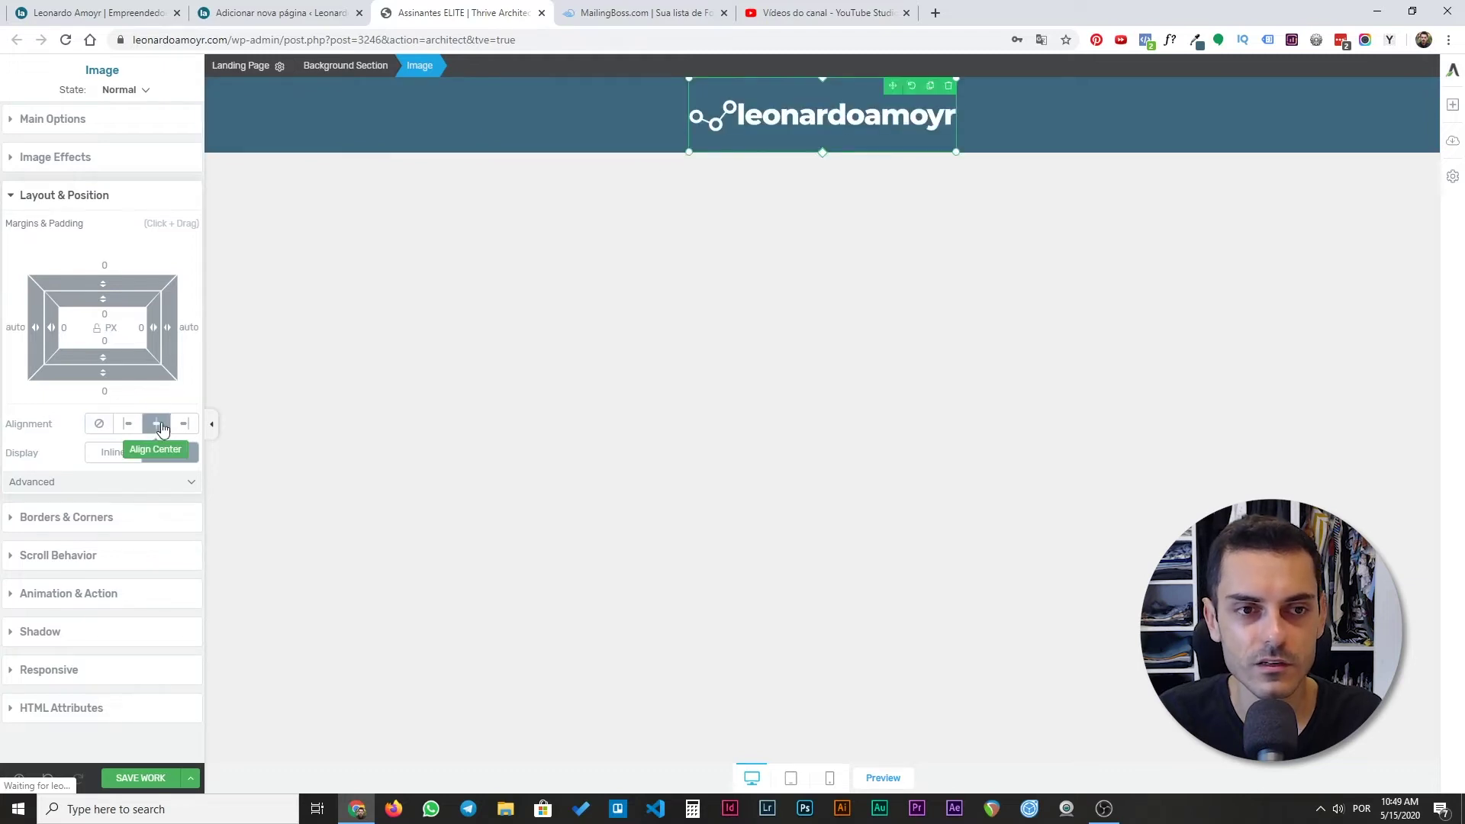
pyautogui.click(52, 119)
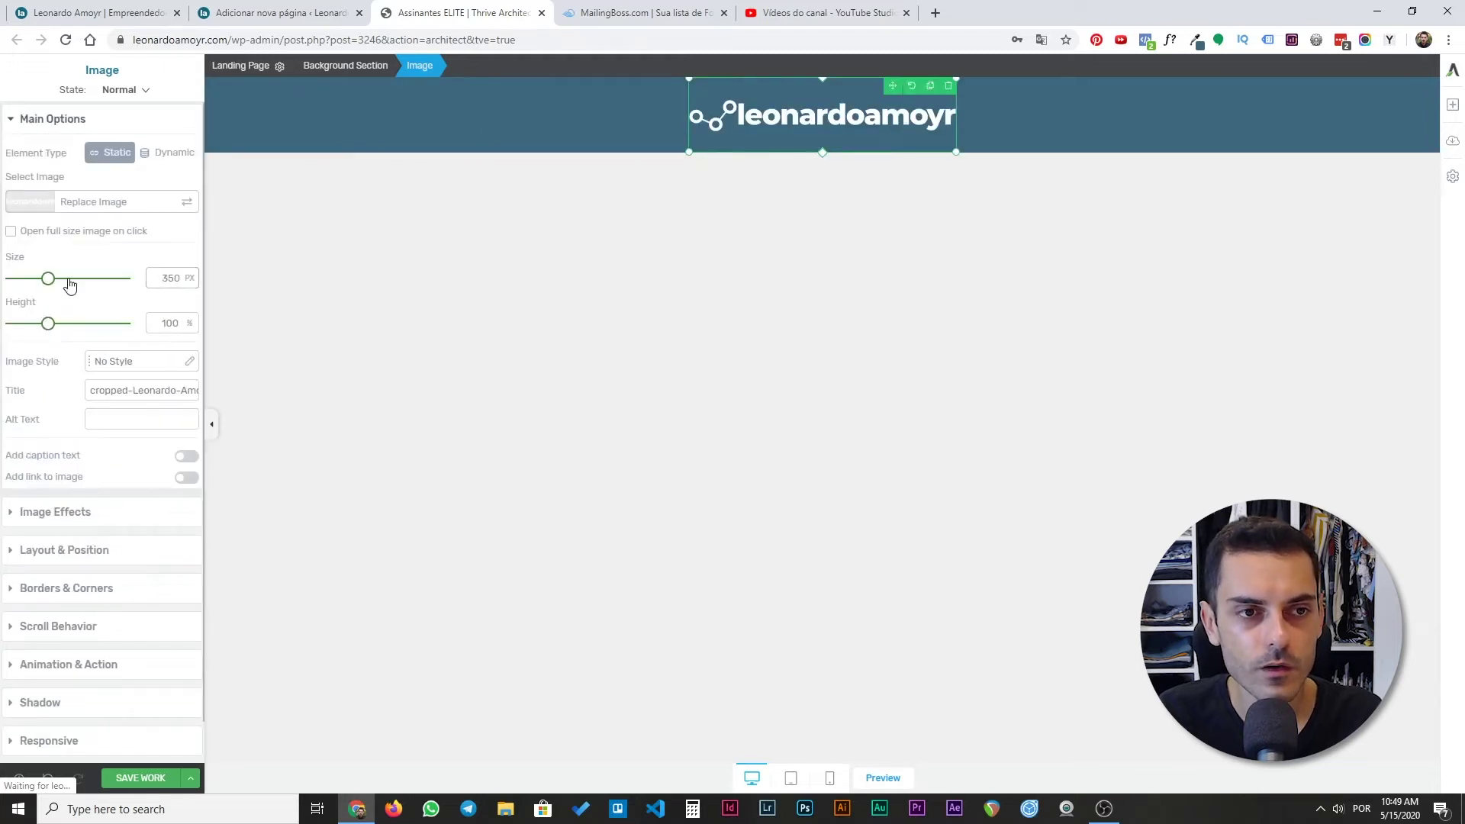
pyautogui.moveTo(48, 278); pyautogui.dragTo(33, 279)
pyautogui.doubleClick(155, 277)
pyautogui.write('200')
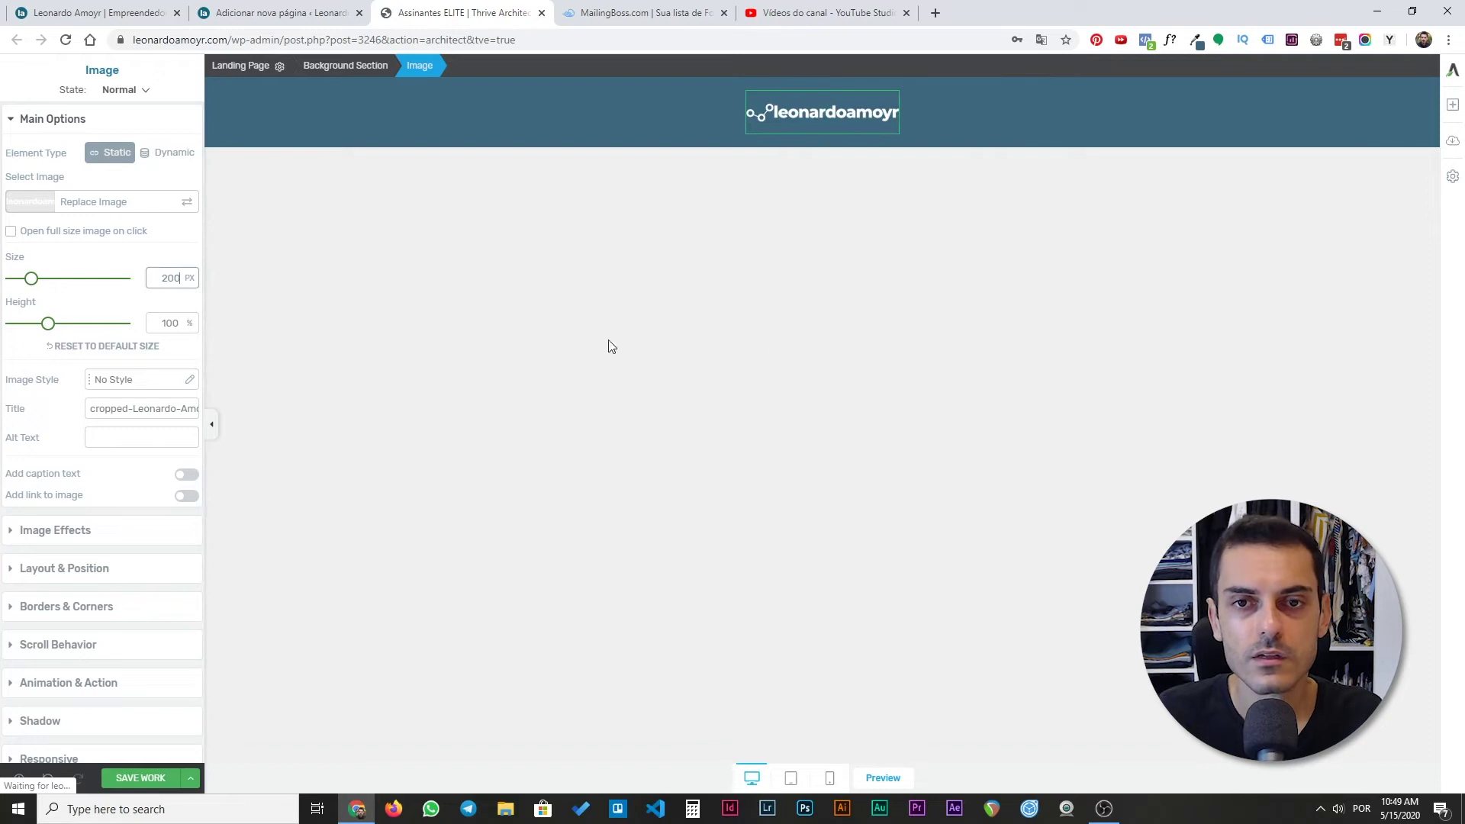
pyautogui.doubleClick(188, 284)
pyautogui.write('225')
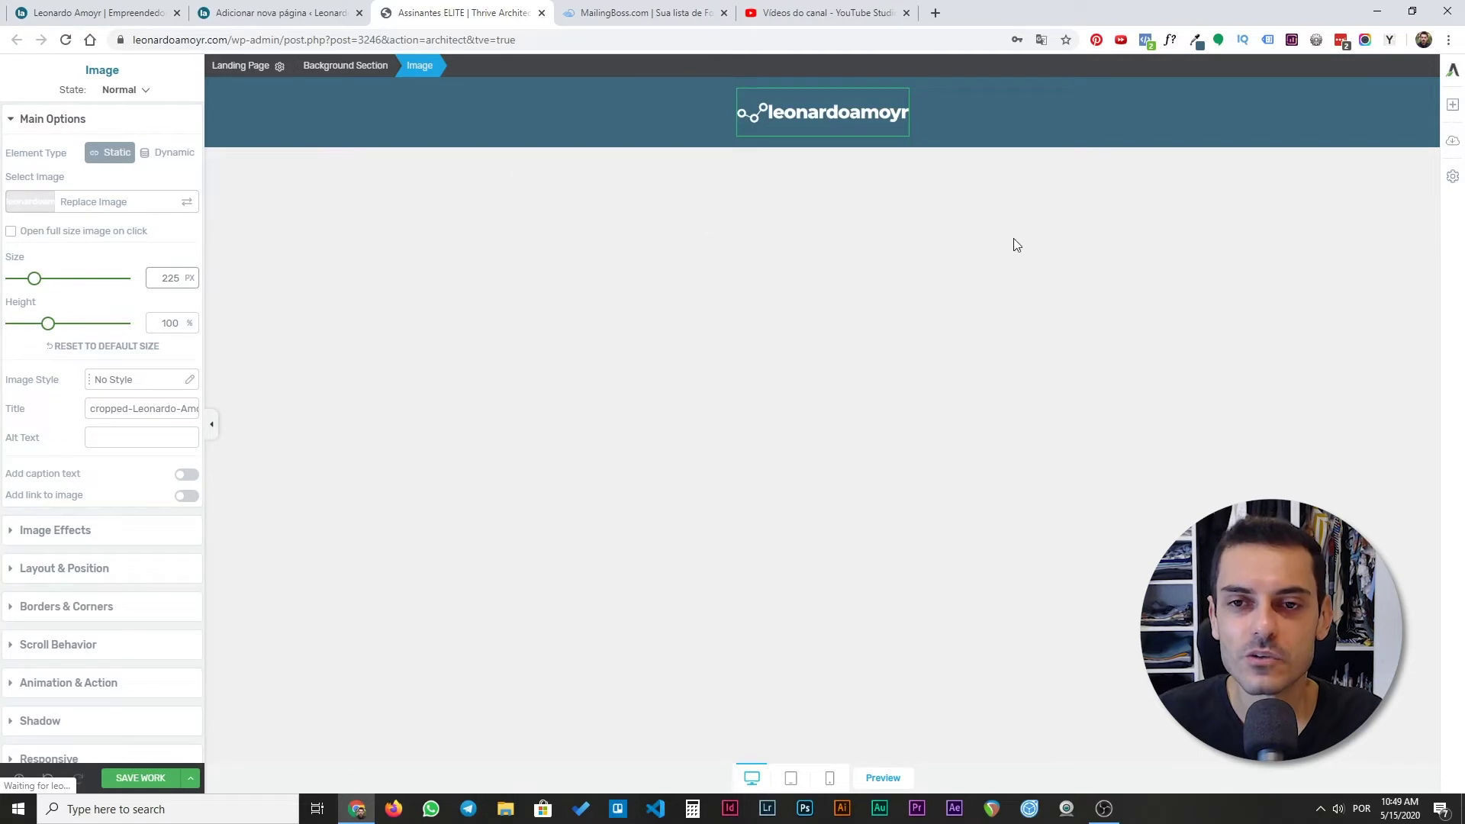
pyautogui.click(697, 308)
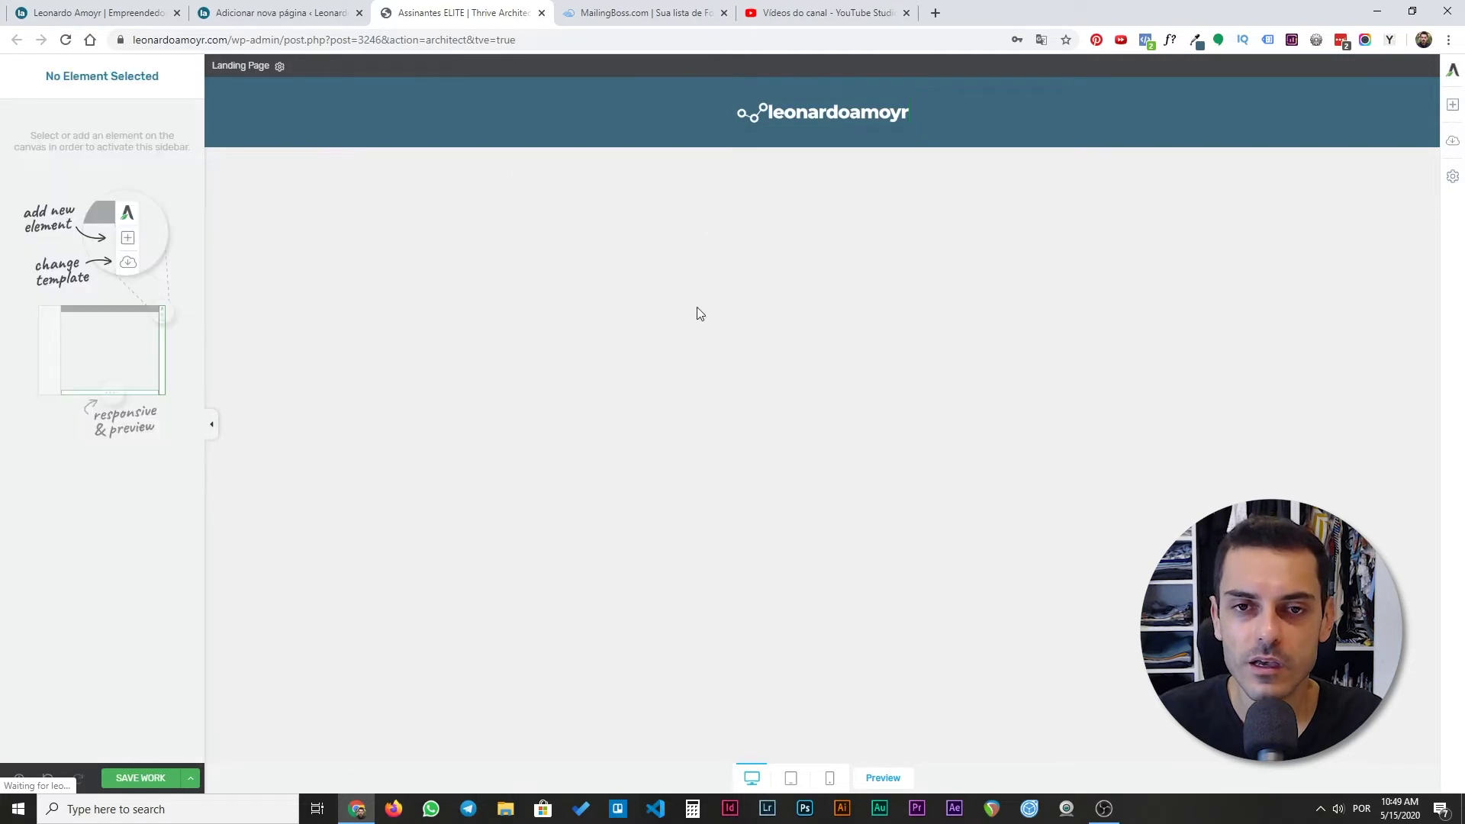
# - Add a two-column 1/2 + 1/2 Columns layout below the header and set its vertical position to centre
pyautogui.click(1450, 107)
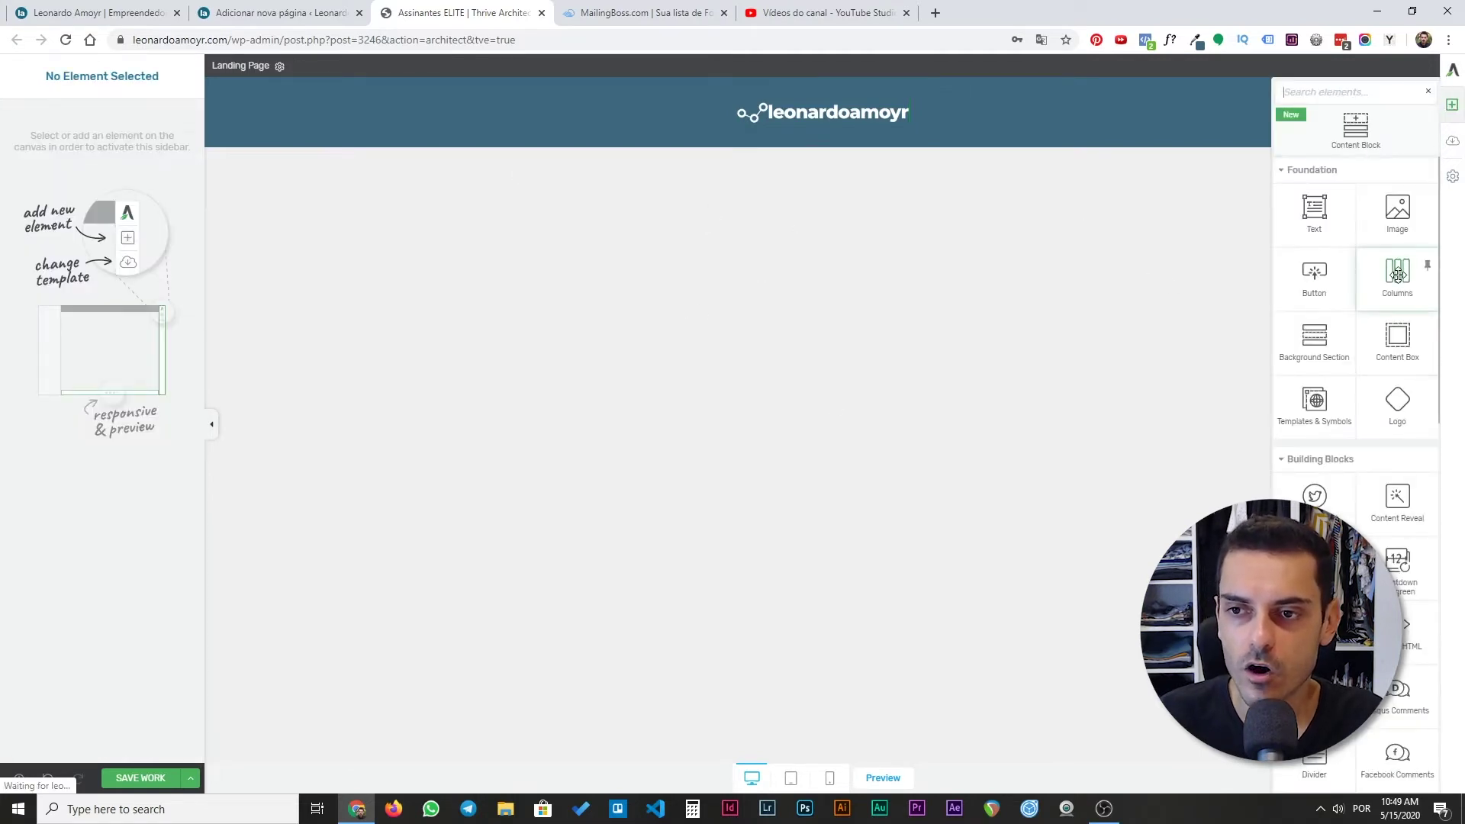
pyautogui.moveTo(1399, 275); pyautogui.dragTo(776, 174)
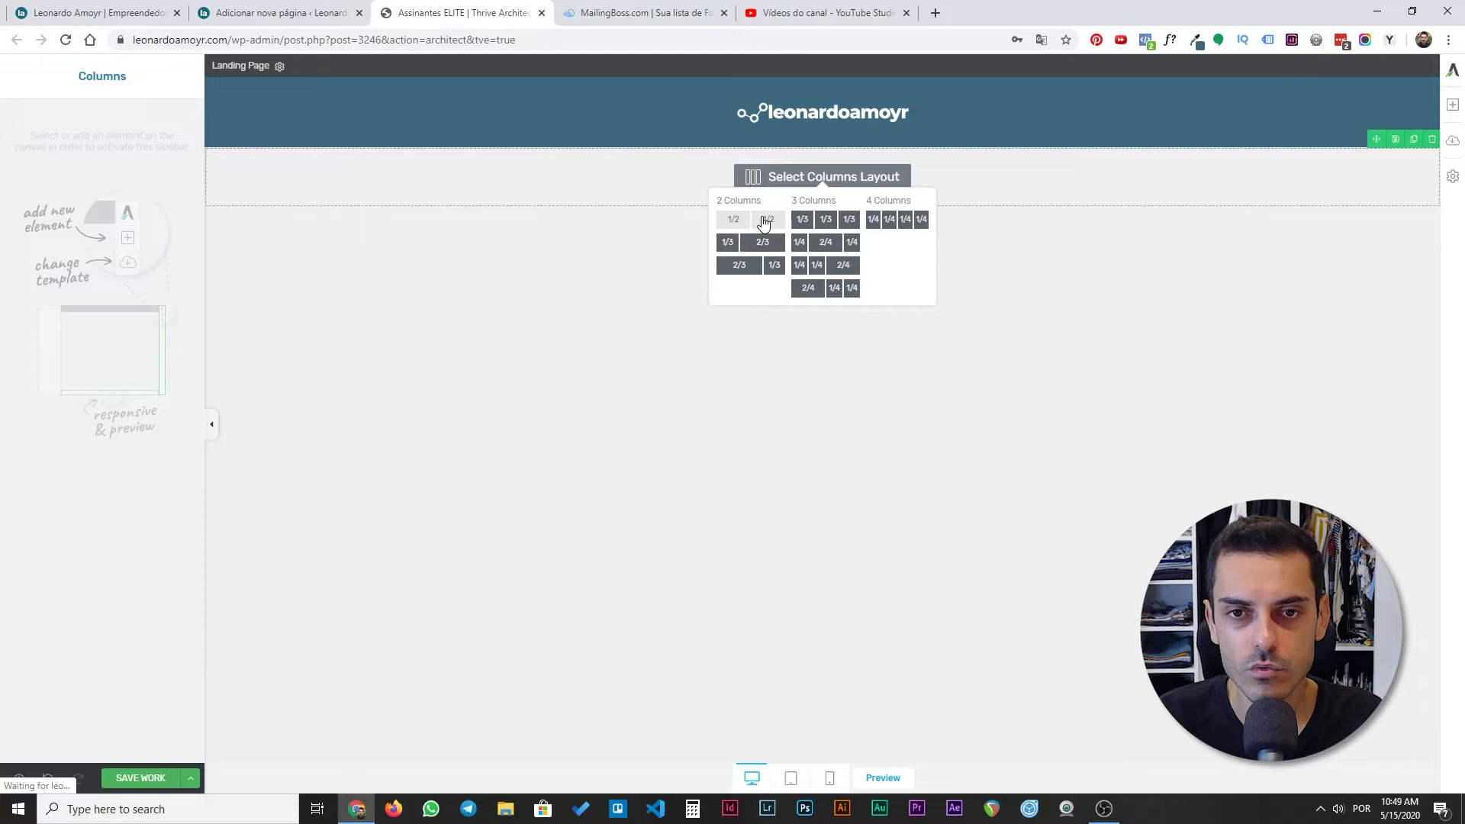
pyautogui.click(762, 222)
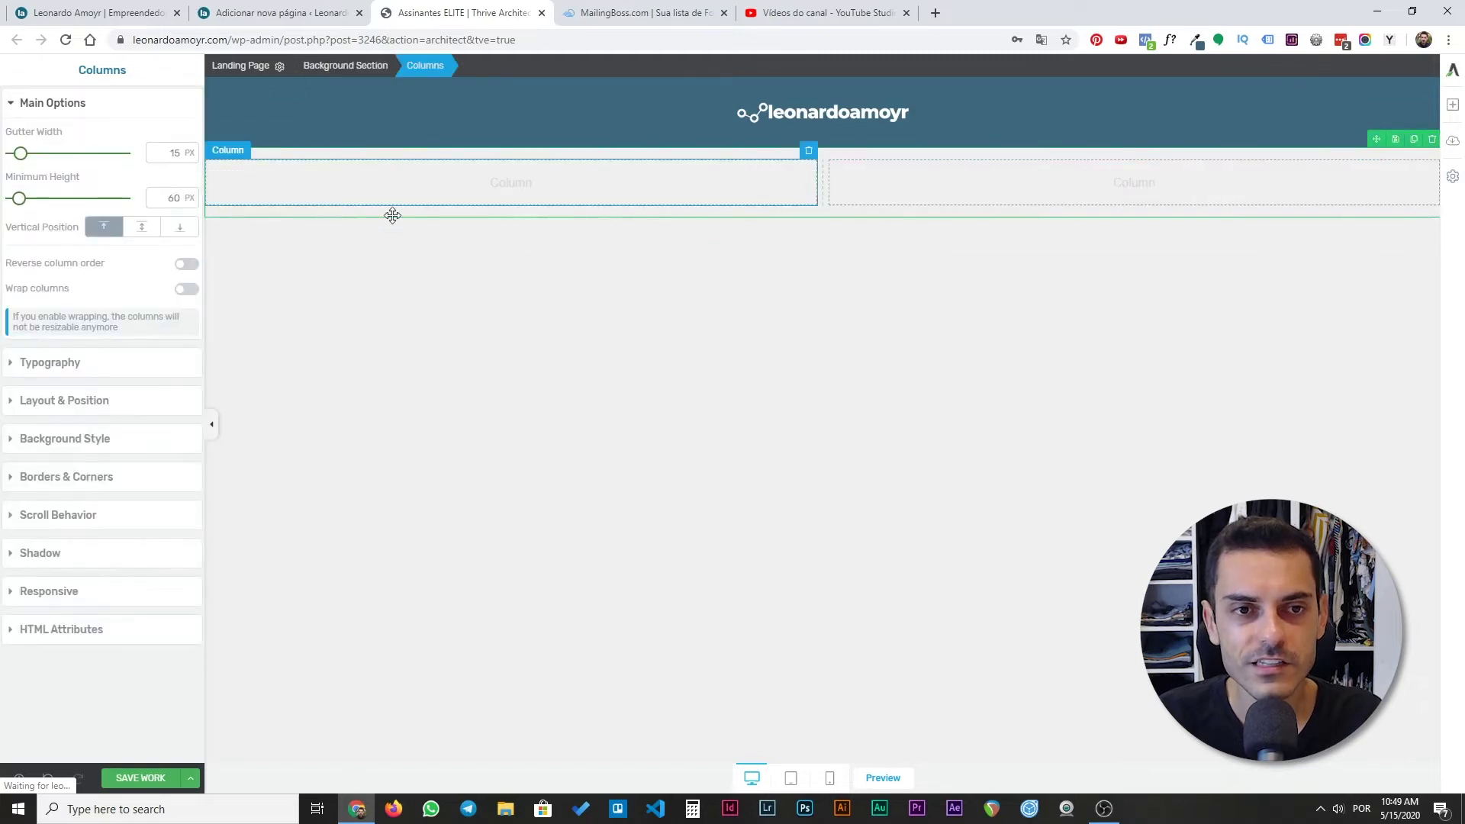
pyautogui.click(145, 231)
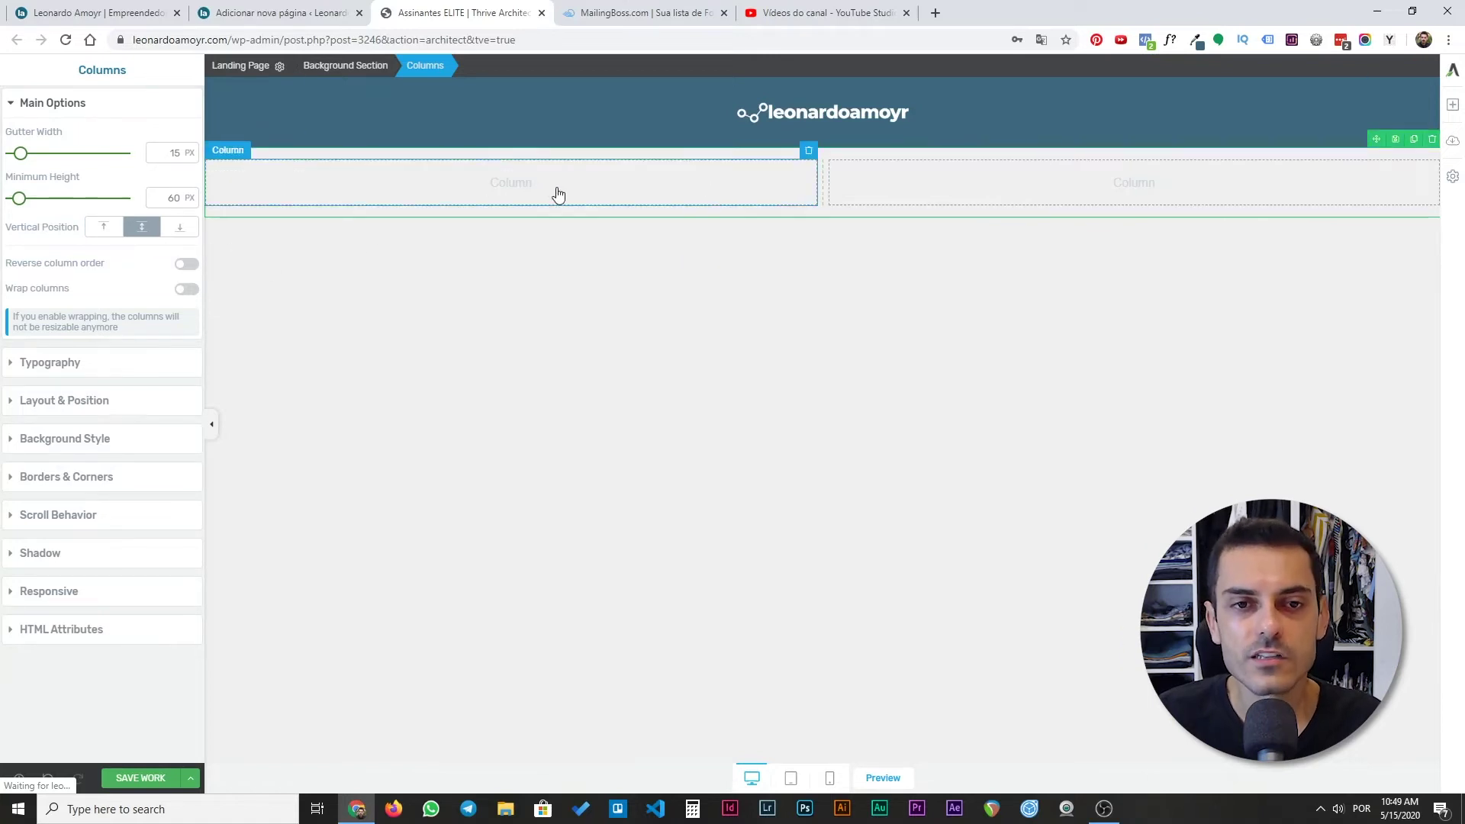
# - Place a Text element in the first column and a Lead Generation form in the second column
pyautogui.click(1451, 104)
pyautogui.moveTo(1314, 208); pyautogui.dragTo(566, 172)
pyautogui.click(1451, 105)
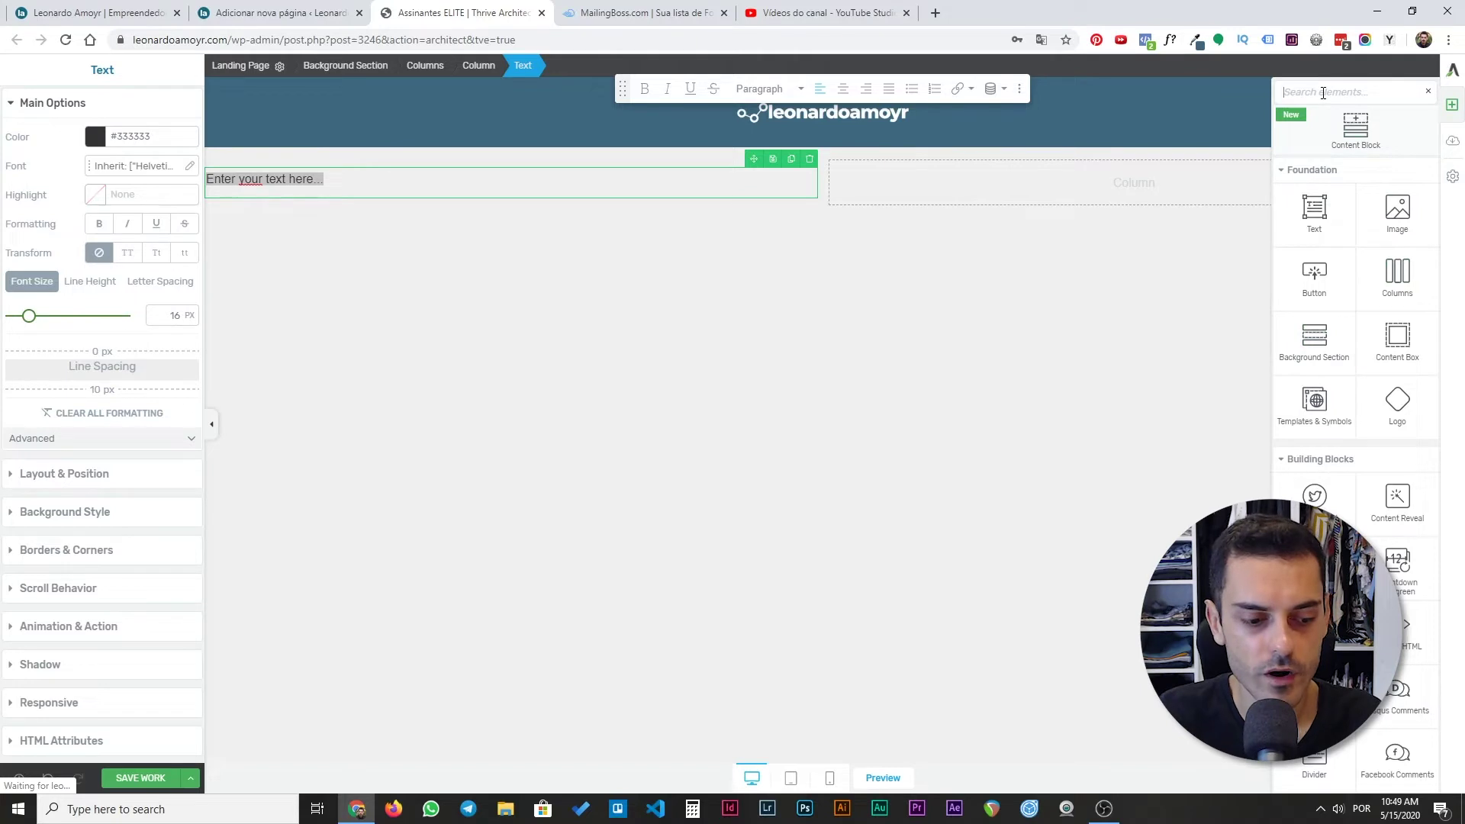
pyautogui.write('for')
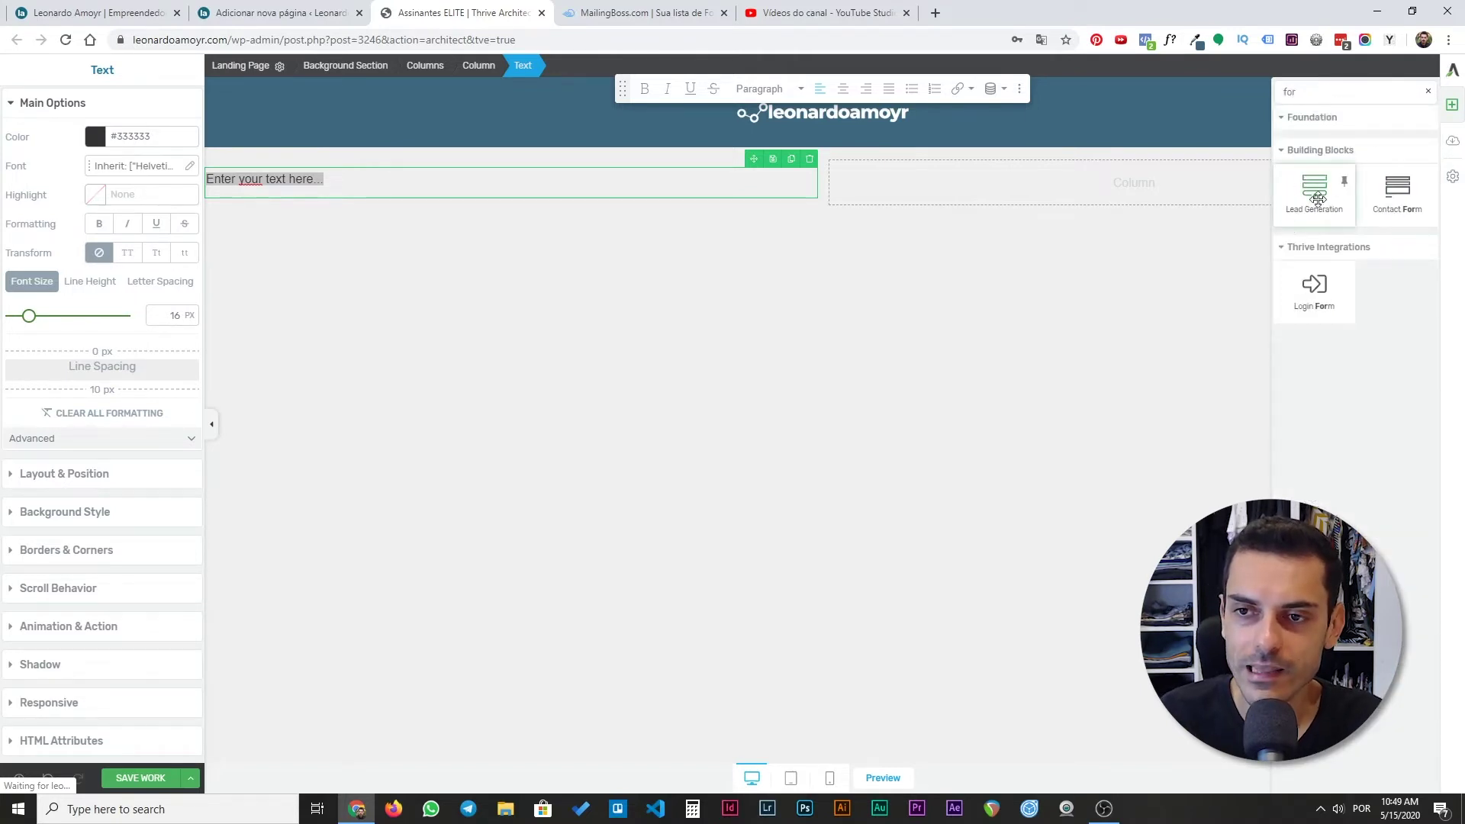
pyautogui.moveTo(1318, 192); pyautogui.dragTo(885, 232)
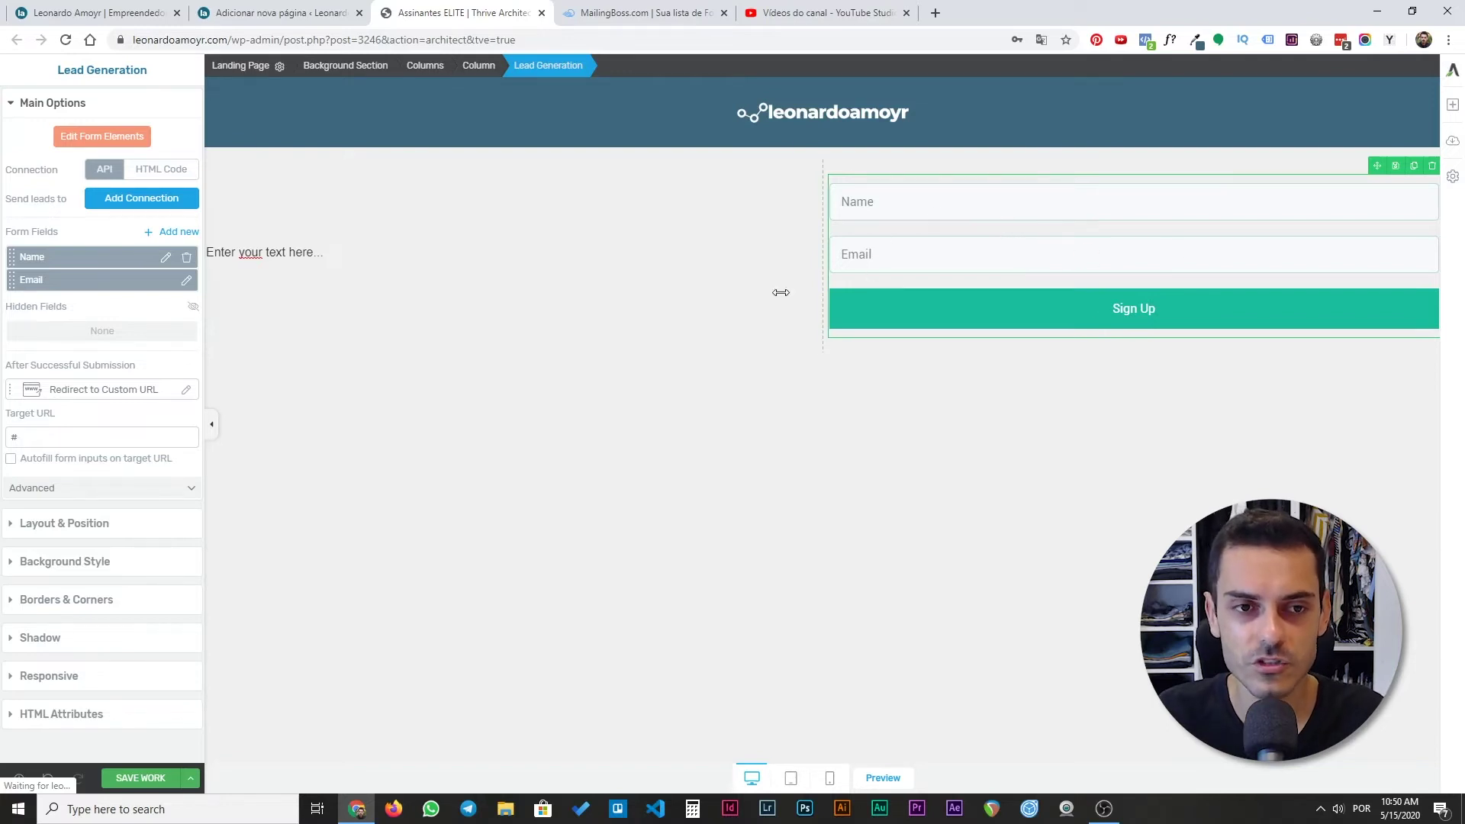
# - Examine how the text, columns, background section, lead generation form and header logo are nested and which options each one offers
pyautogui.click(327, 257)
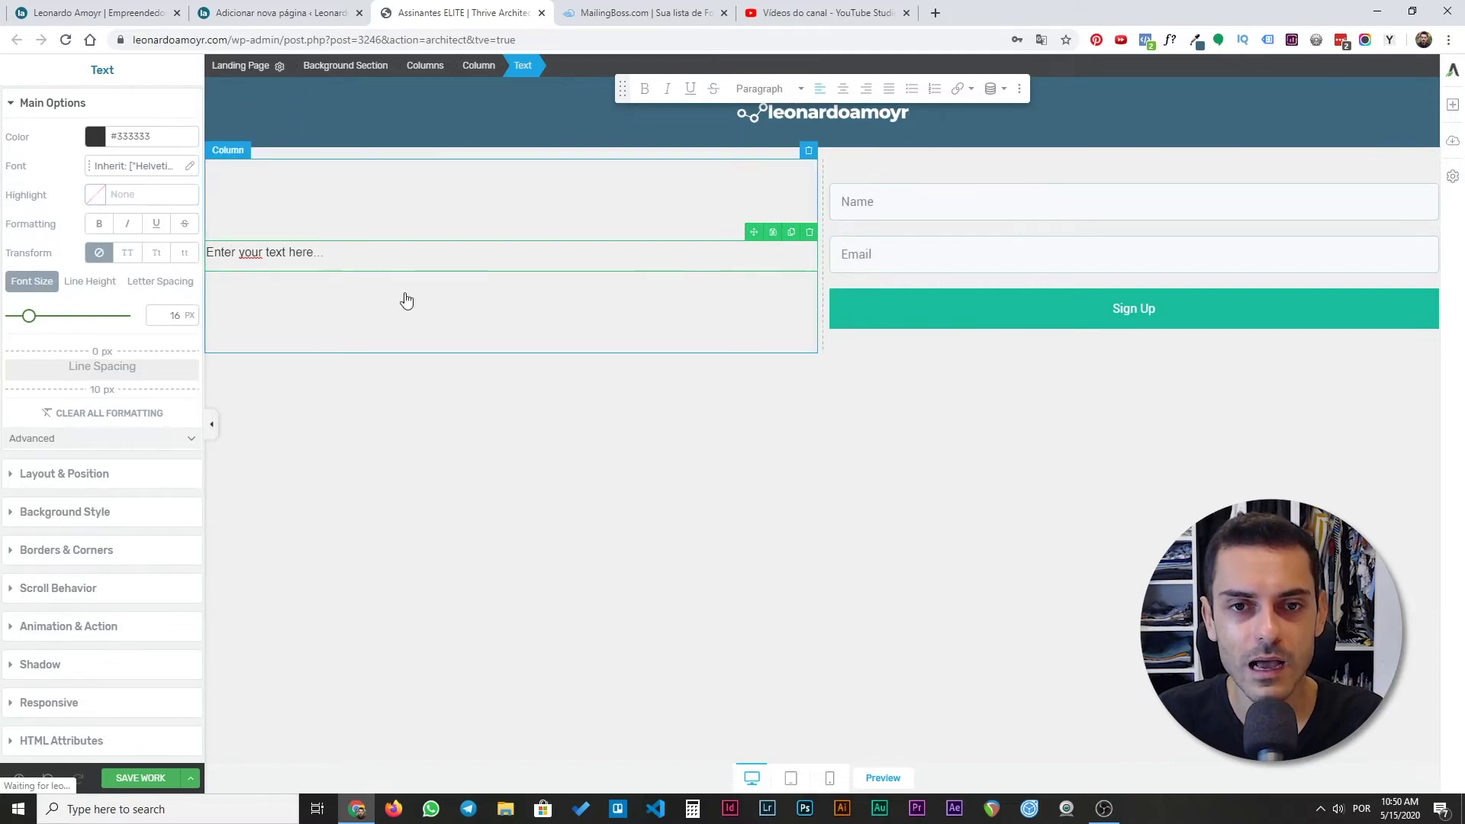
pyautogui.click(211, 424)
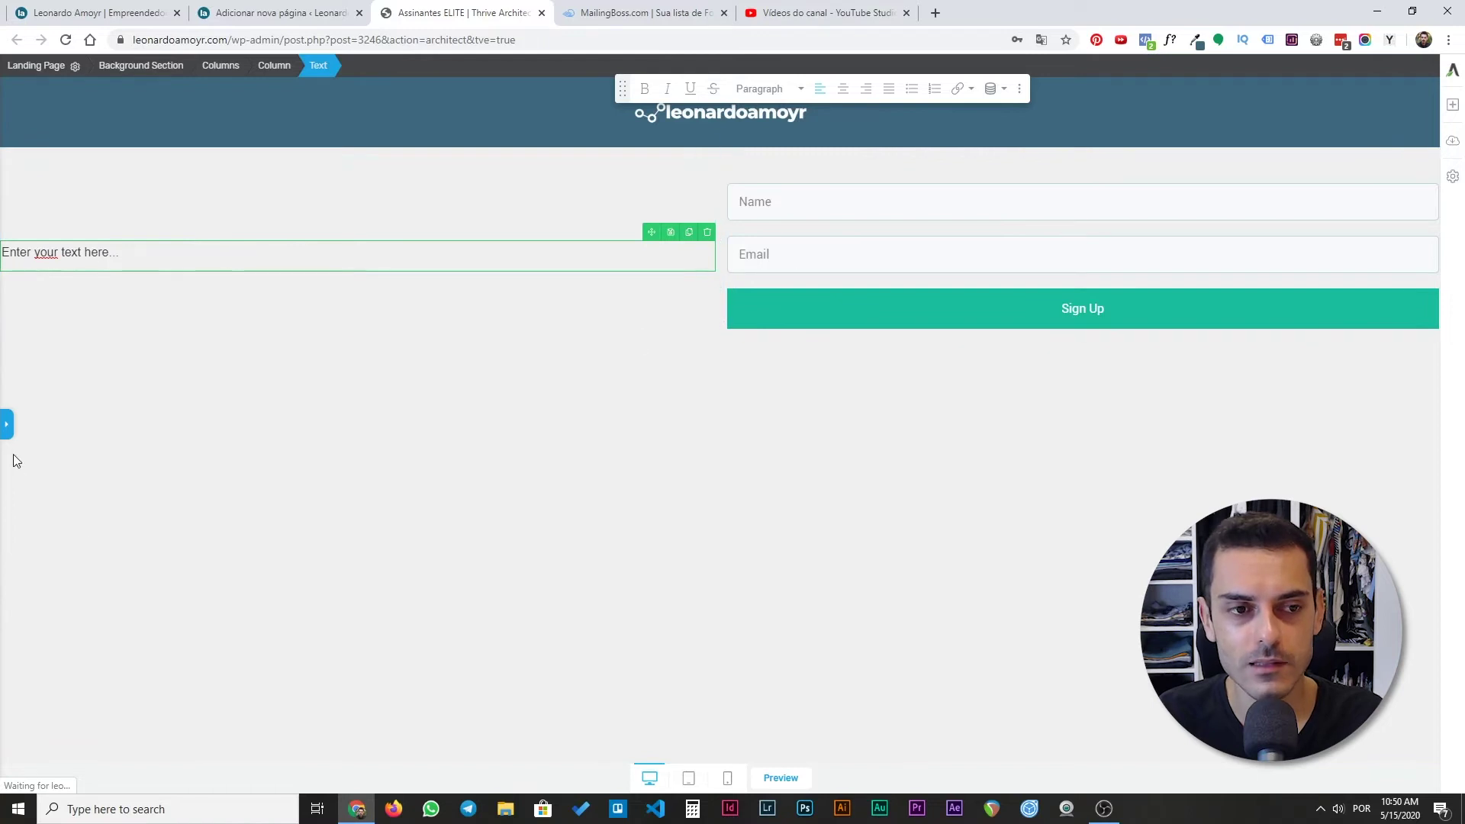
pyautogui.click(8, 433)
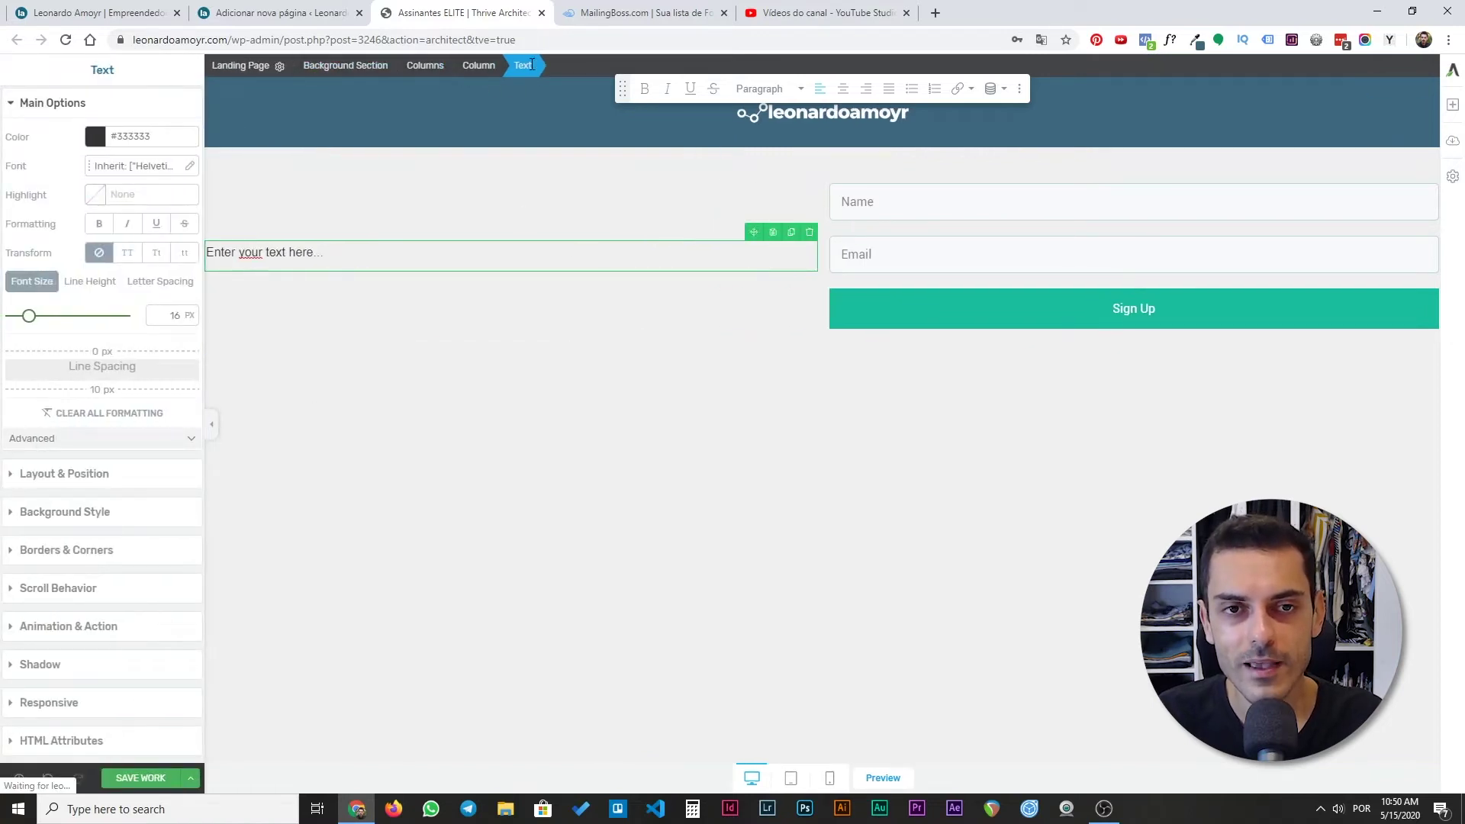
pyautogui.click(347, 66)
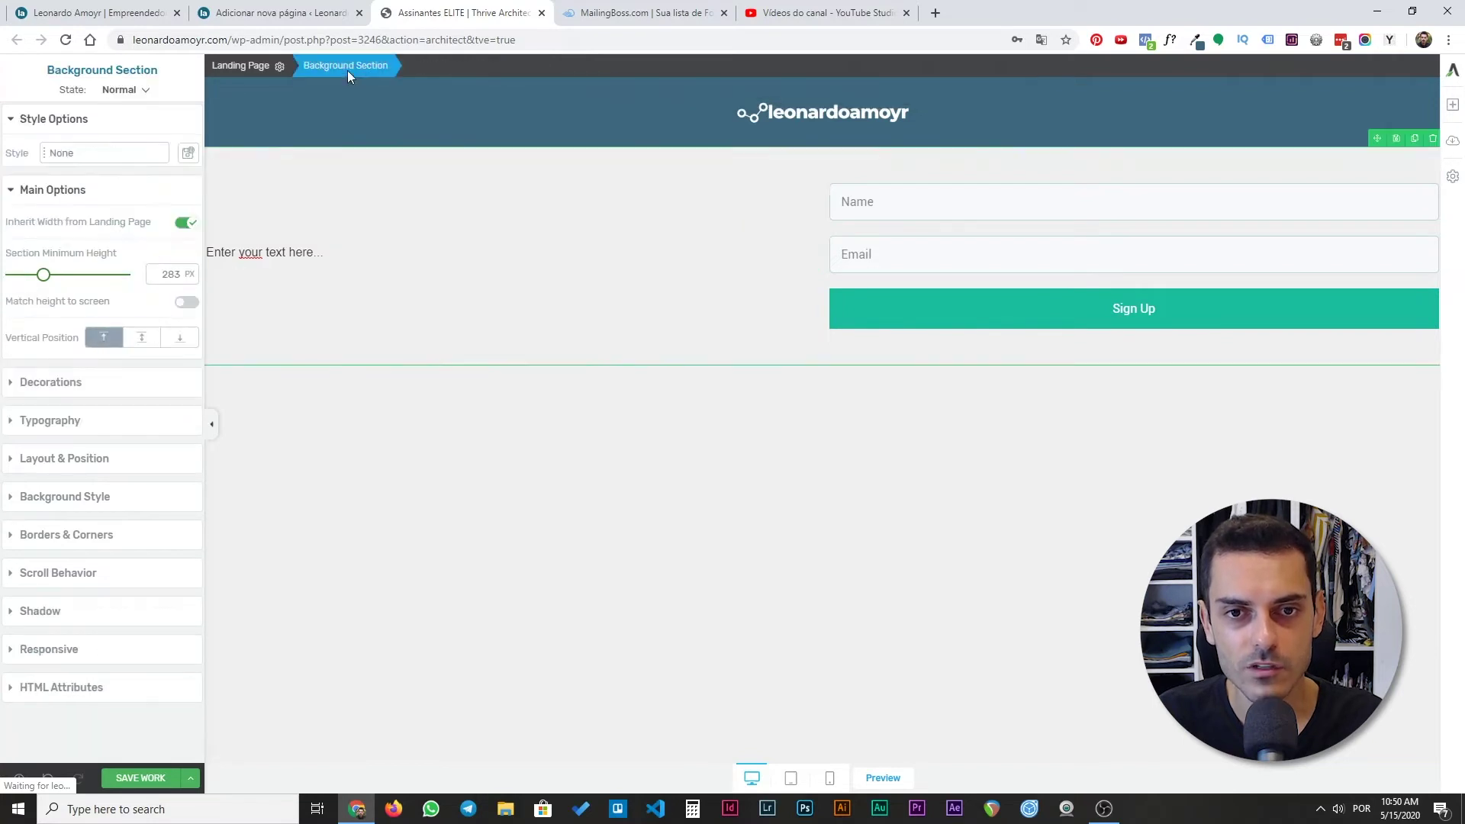
pyautogui.click(376, 164)
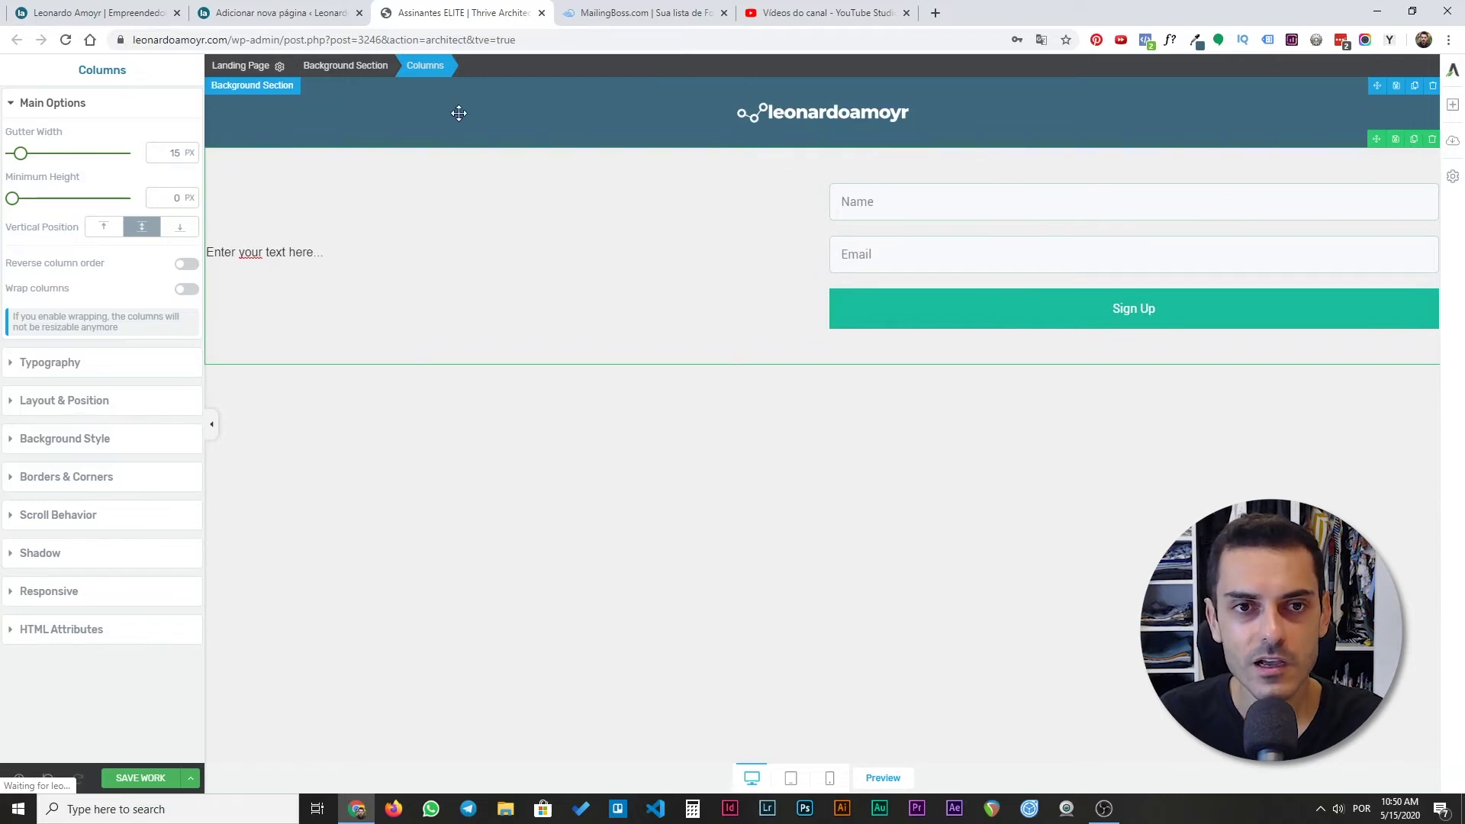
pyautogui.click(700, 174)
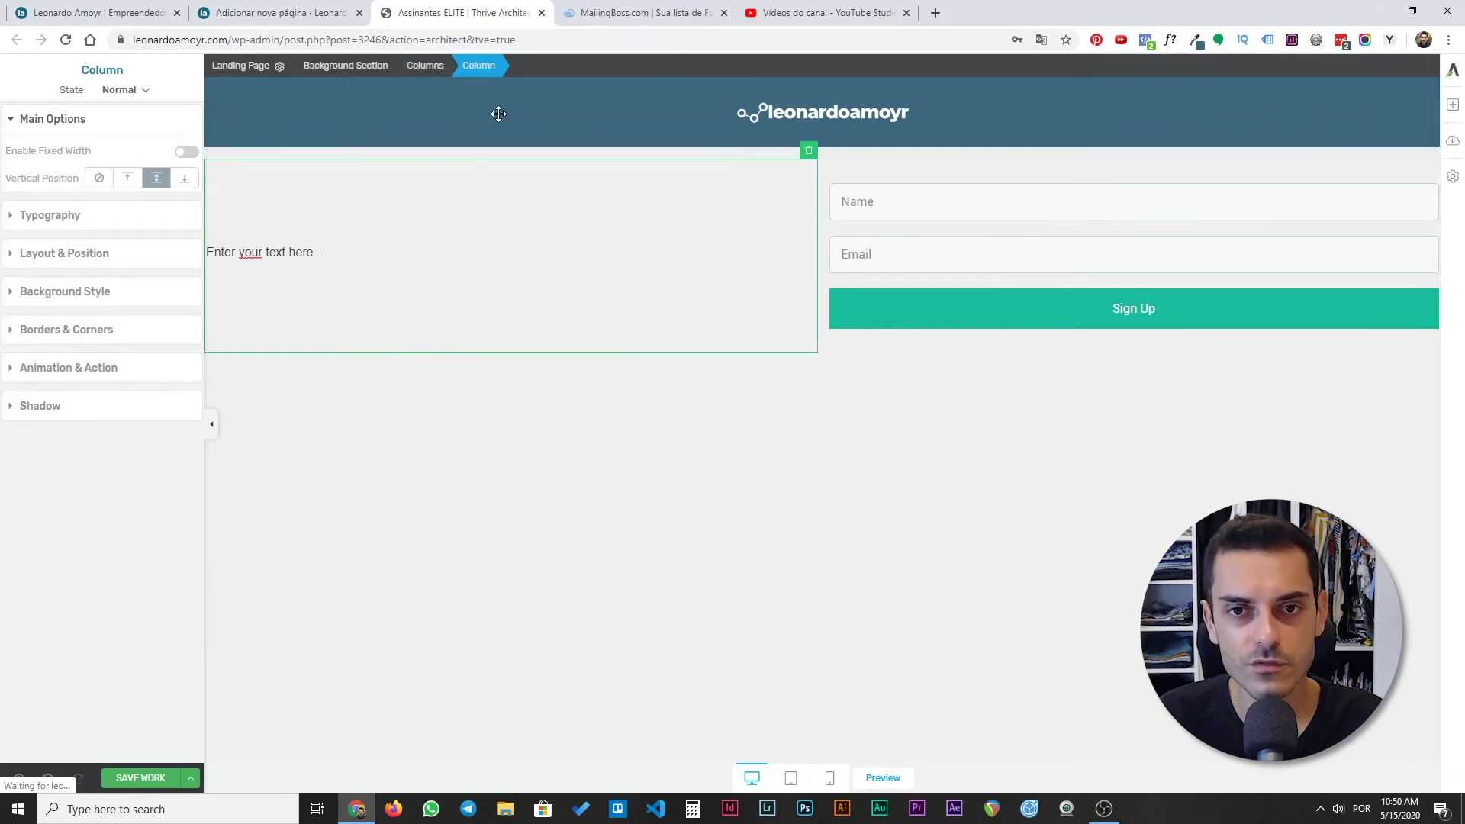
pyautogui.click(997, 173)
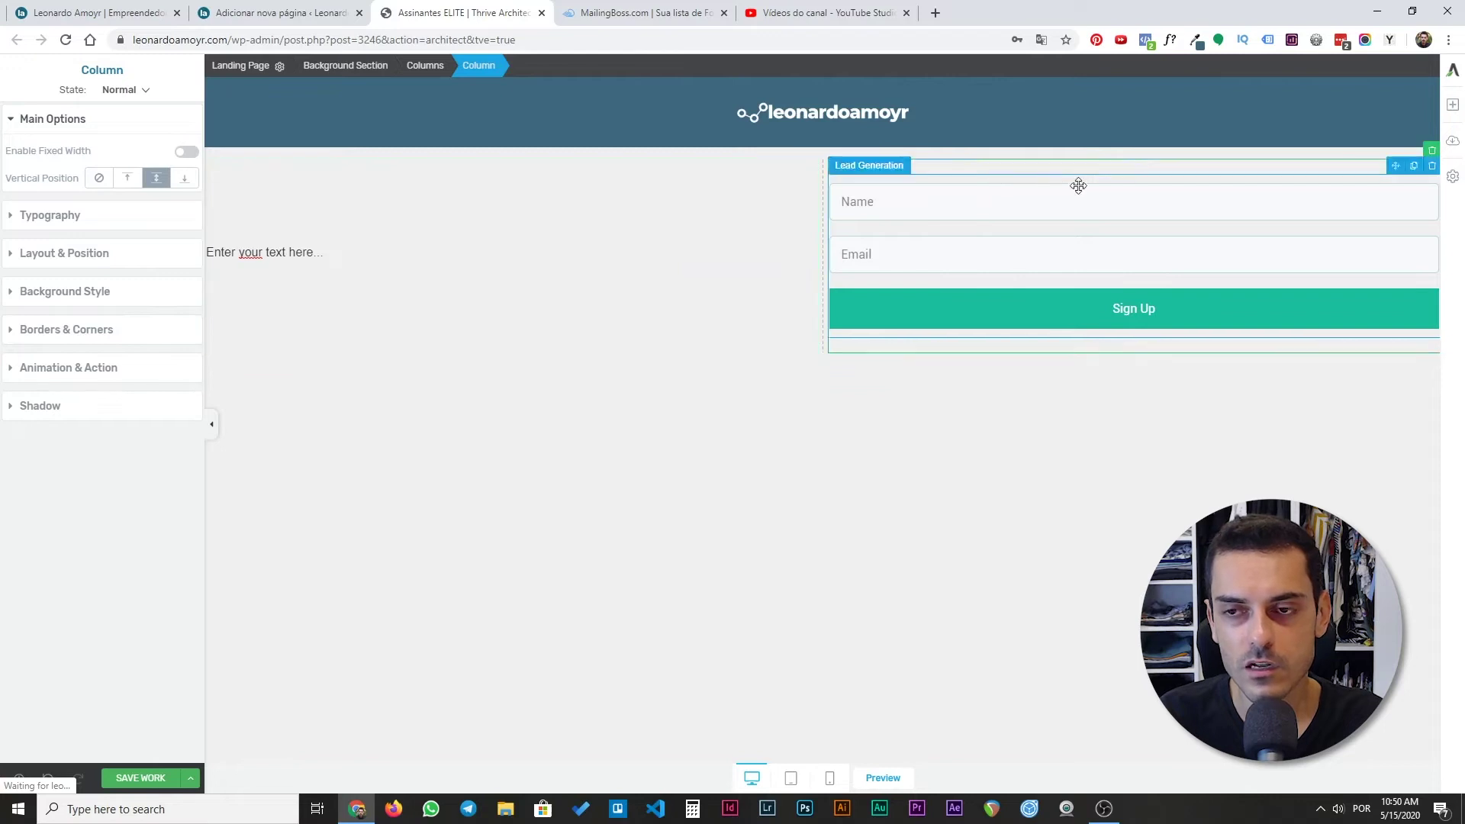
pyautogui.click(738, 196)
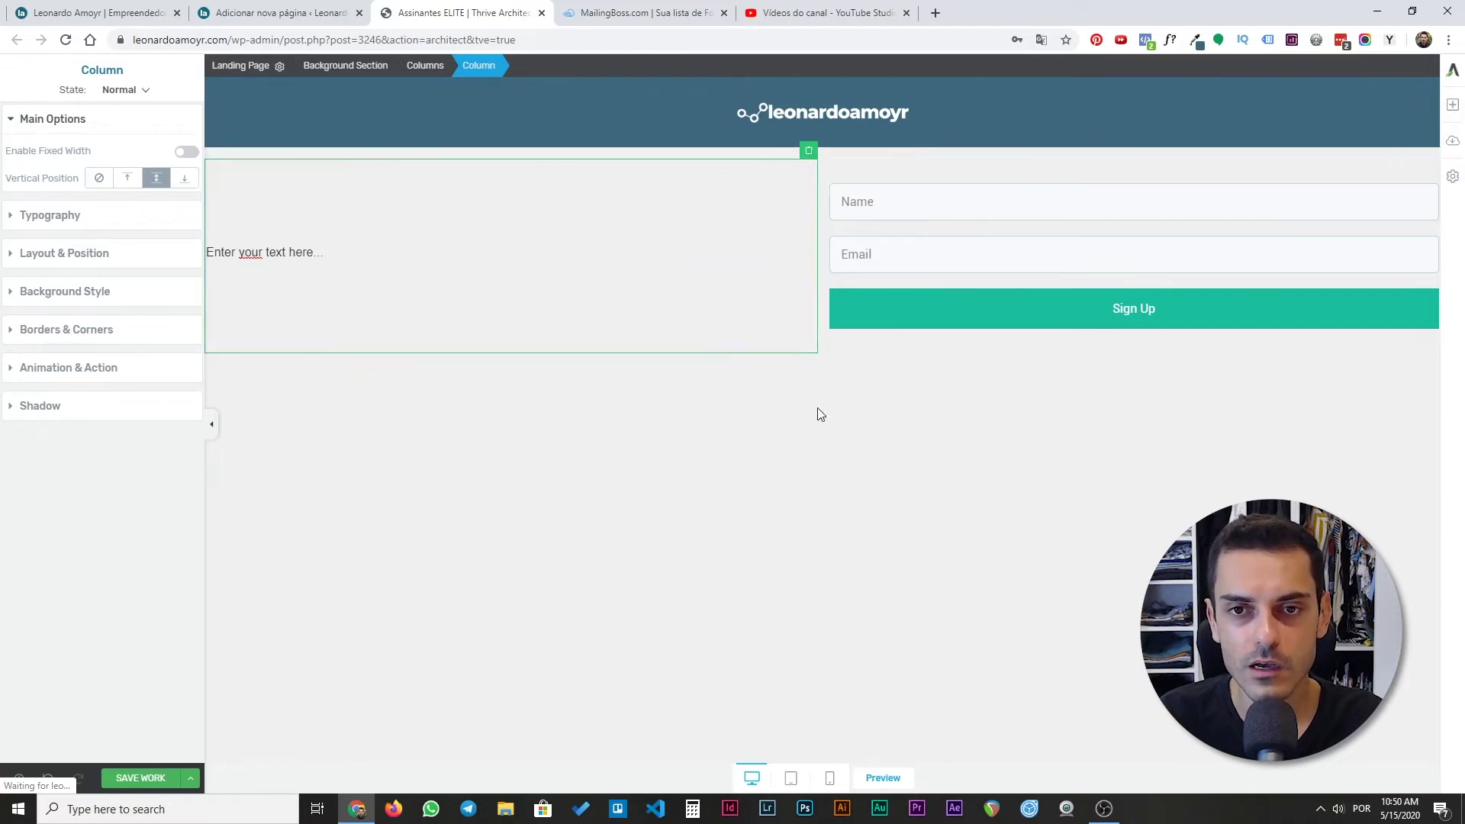
pyautogui.click(1136, 180)
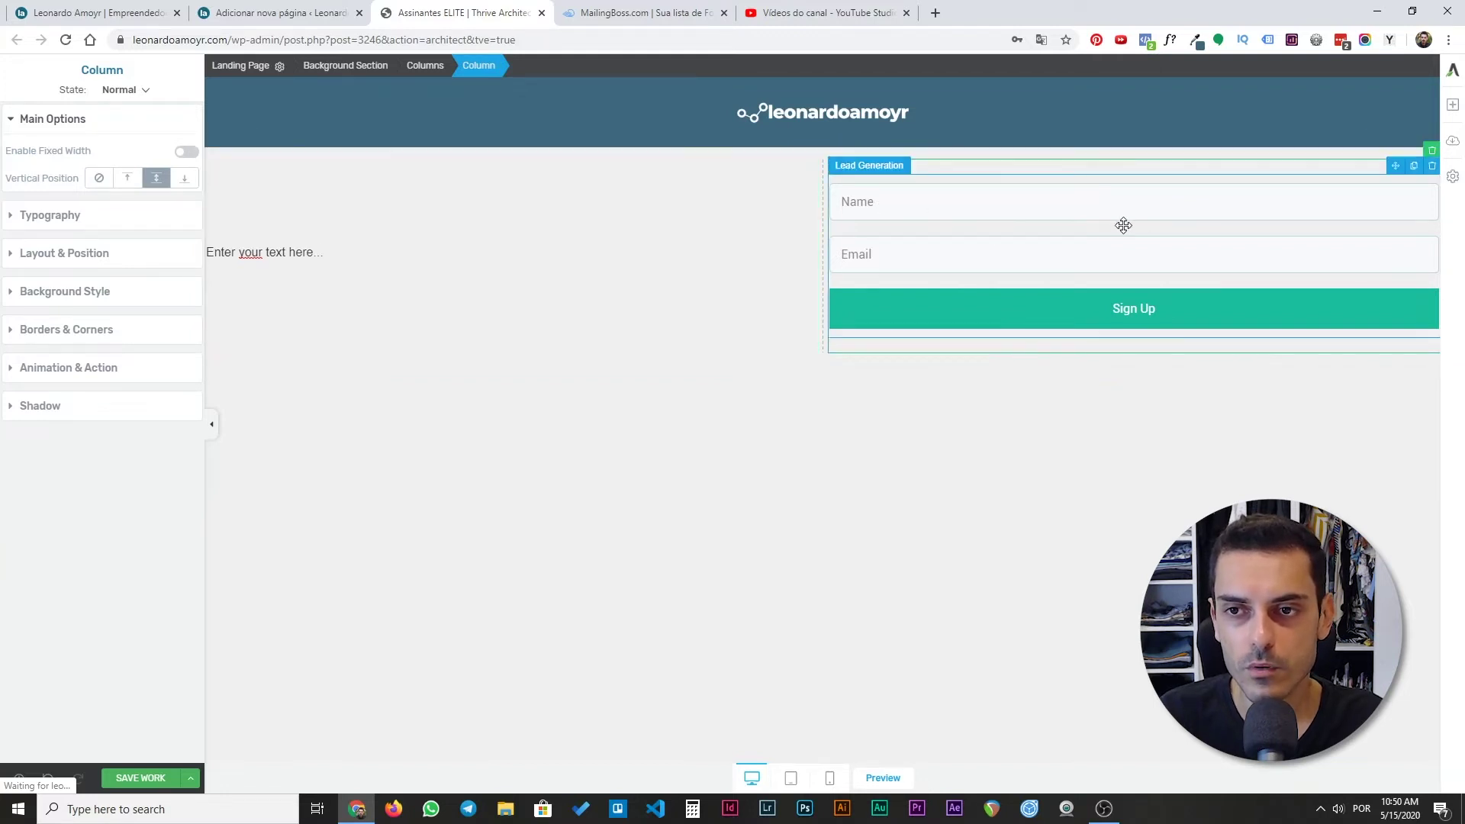
pyautogui.click(1288, 182)
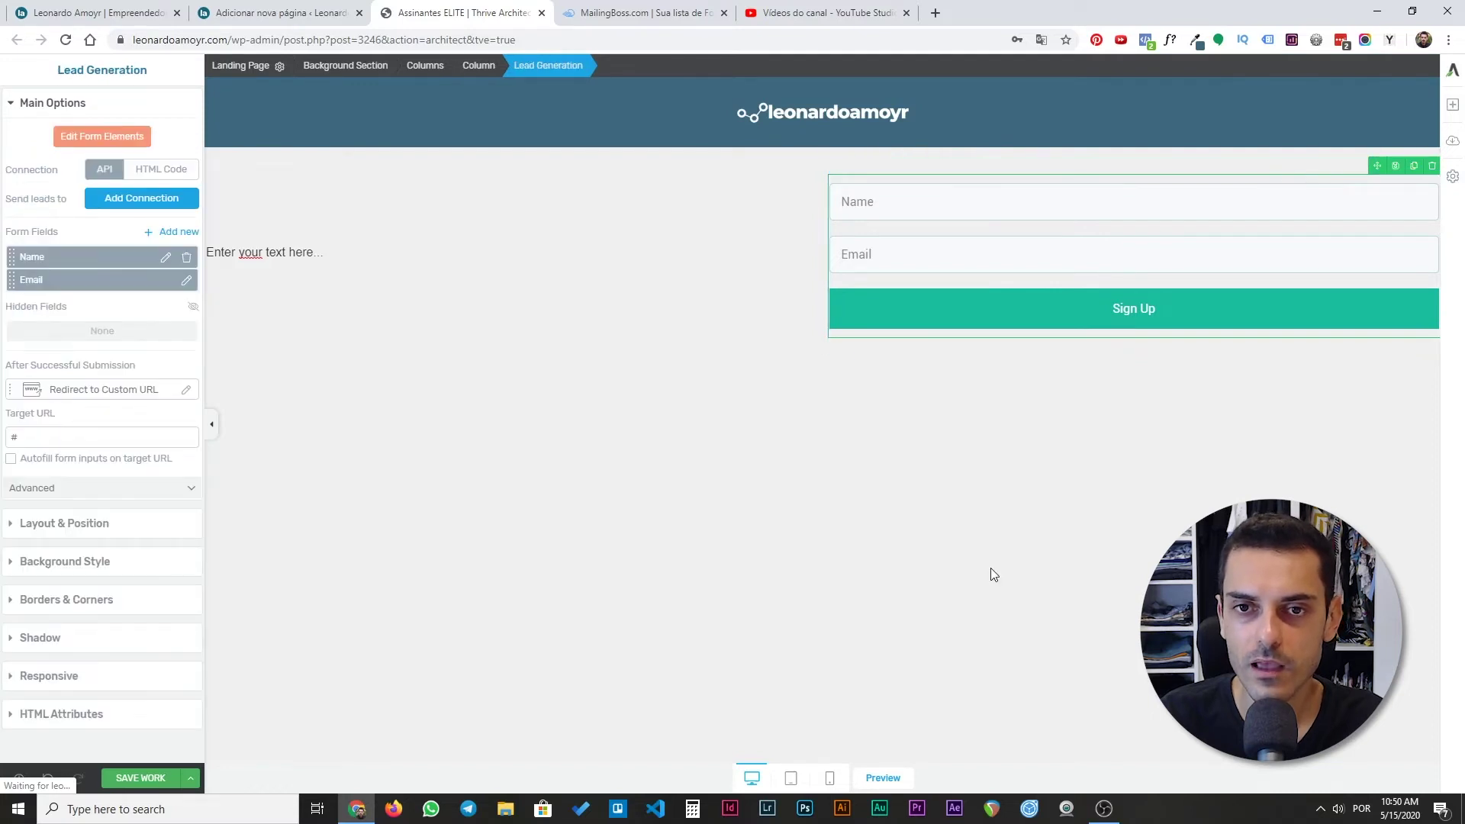
pyautogui.click(807, 129)
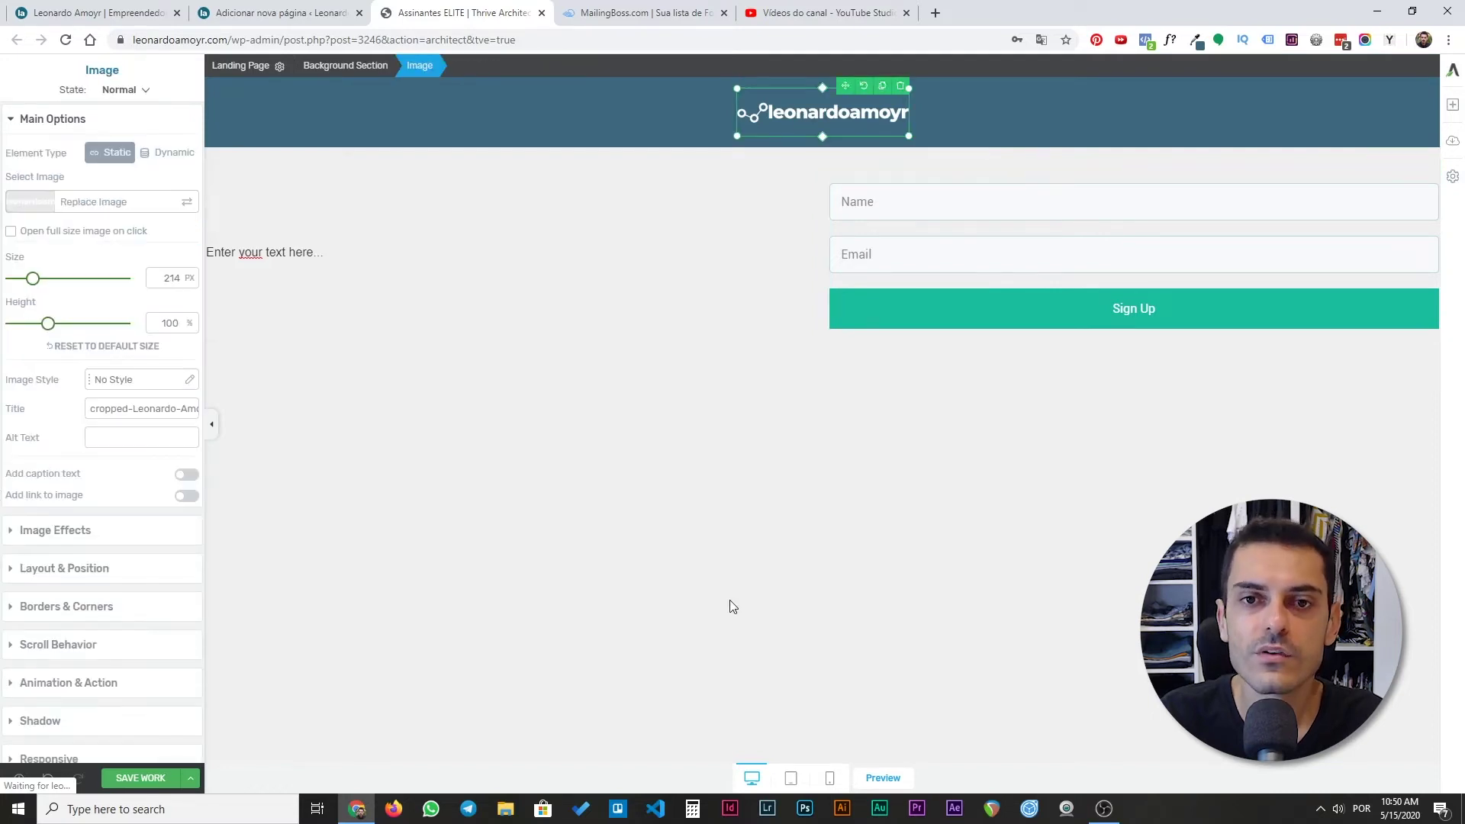
pyautogui.click(328, 259)
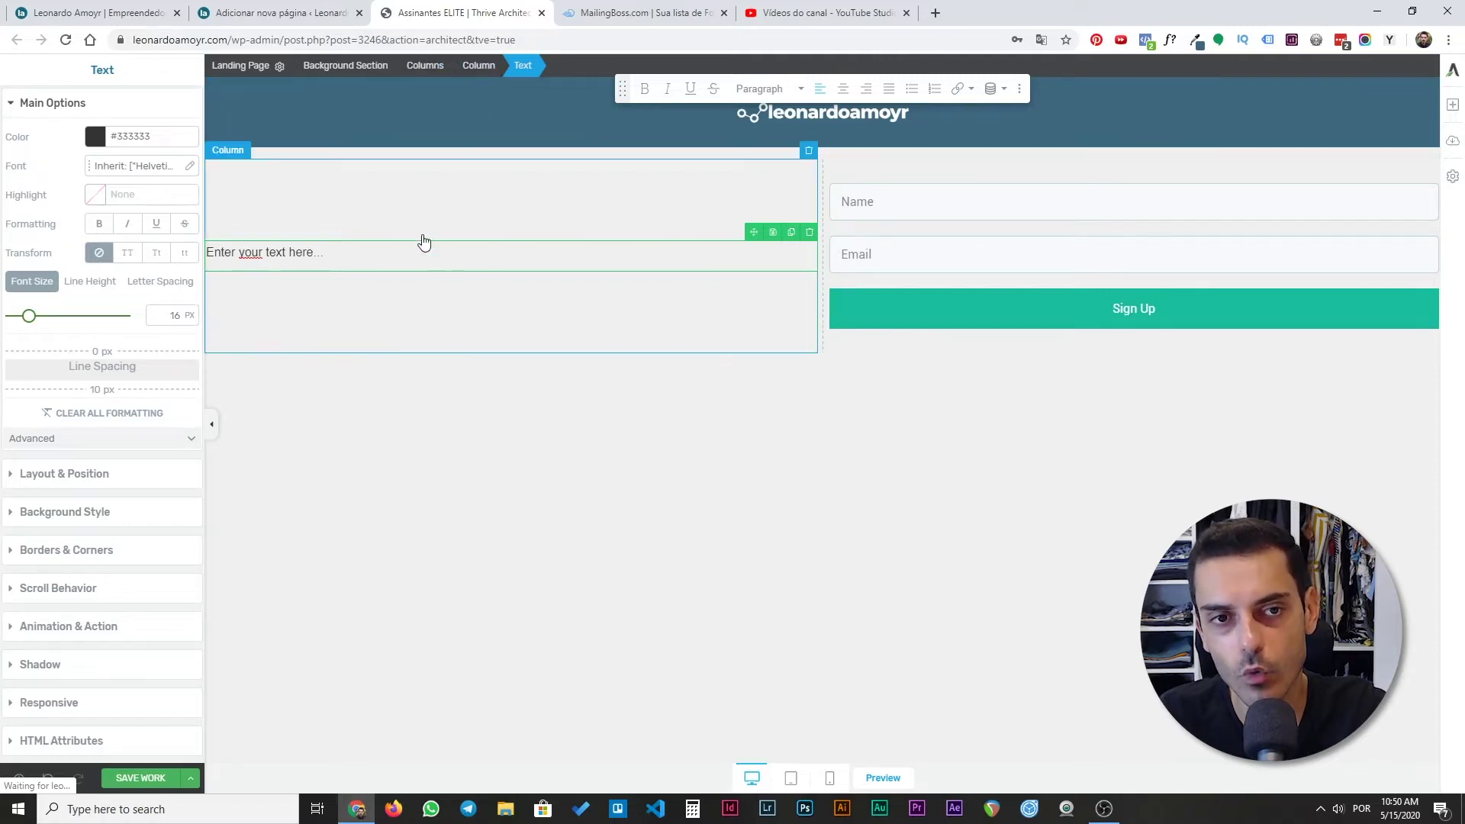
pyautogui.click(429, 68)
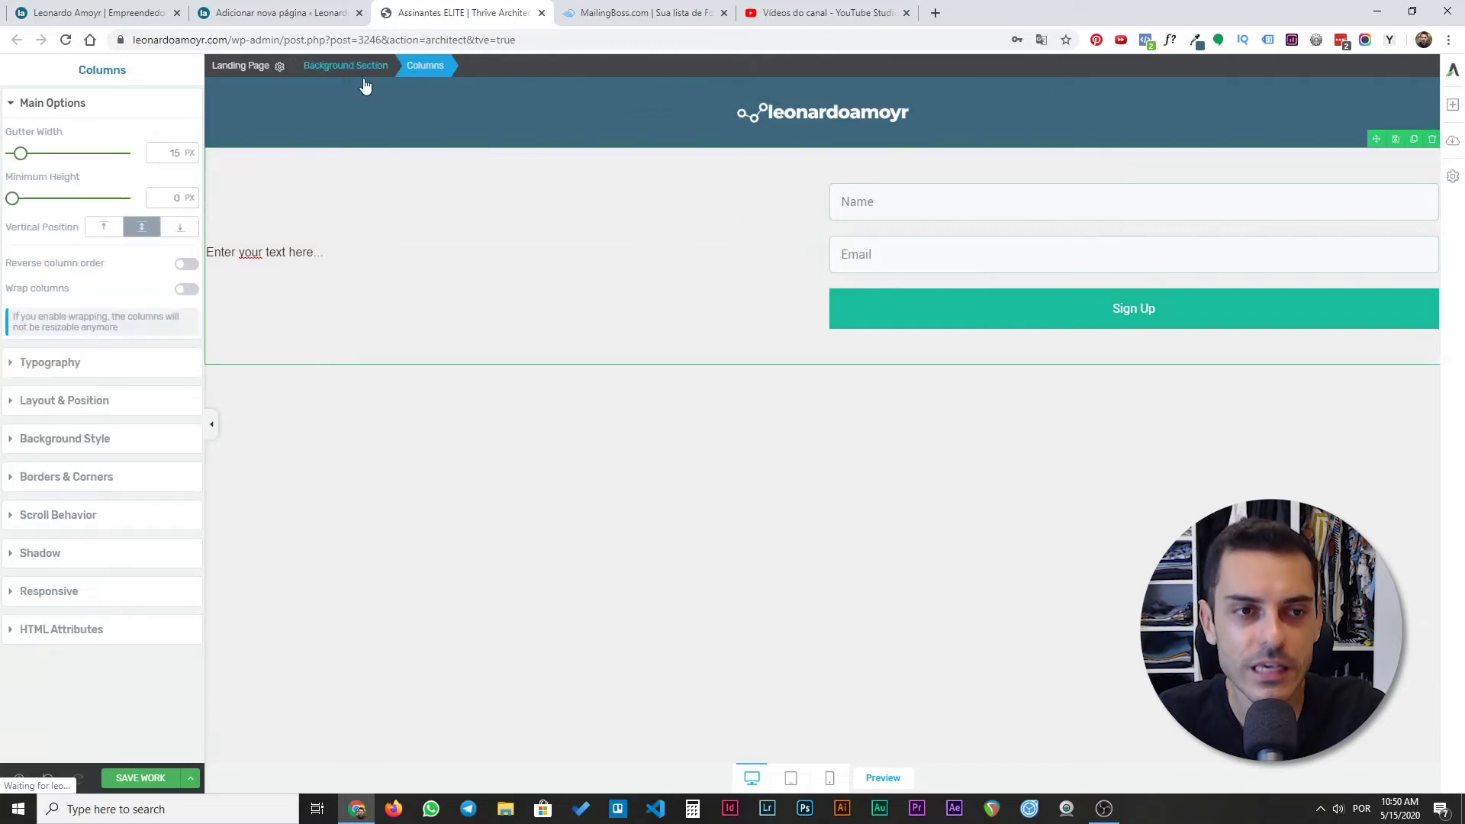
# - Limit the Columns element to a maximum width of 1000 px and align it to the centre
pyautogui.click(13, 404)
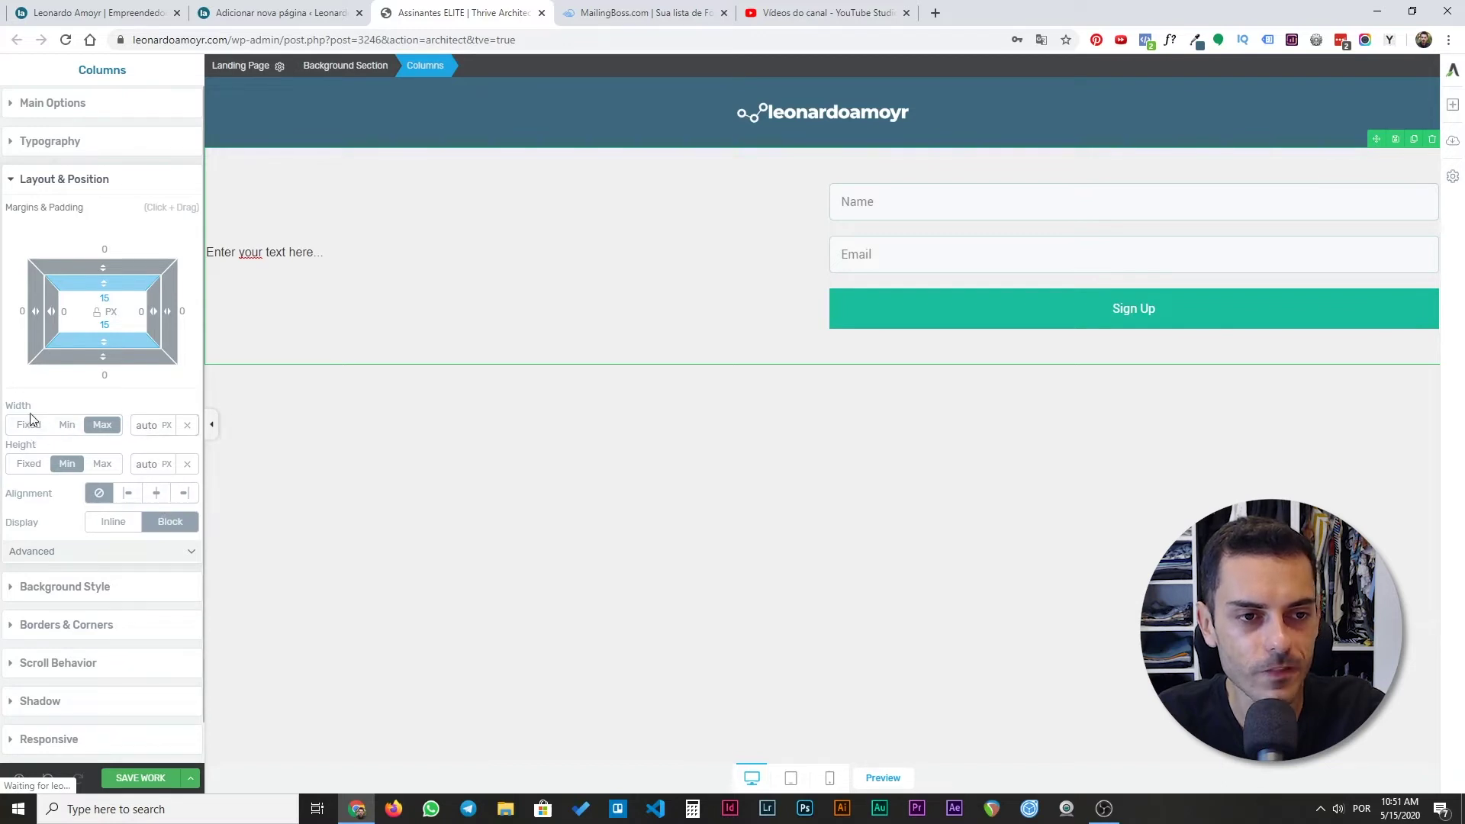
pyautogui.doubleClick(150, 426)
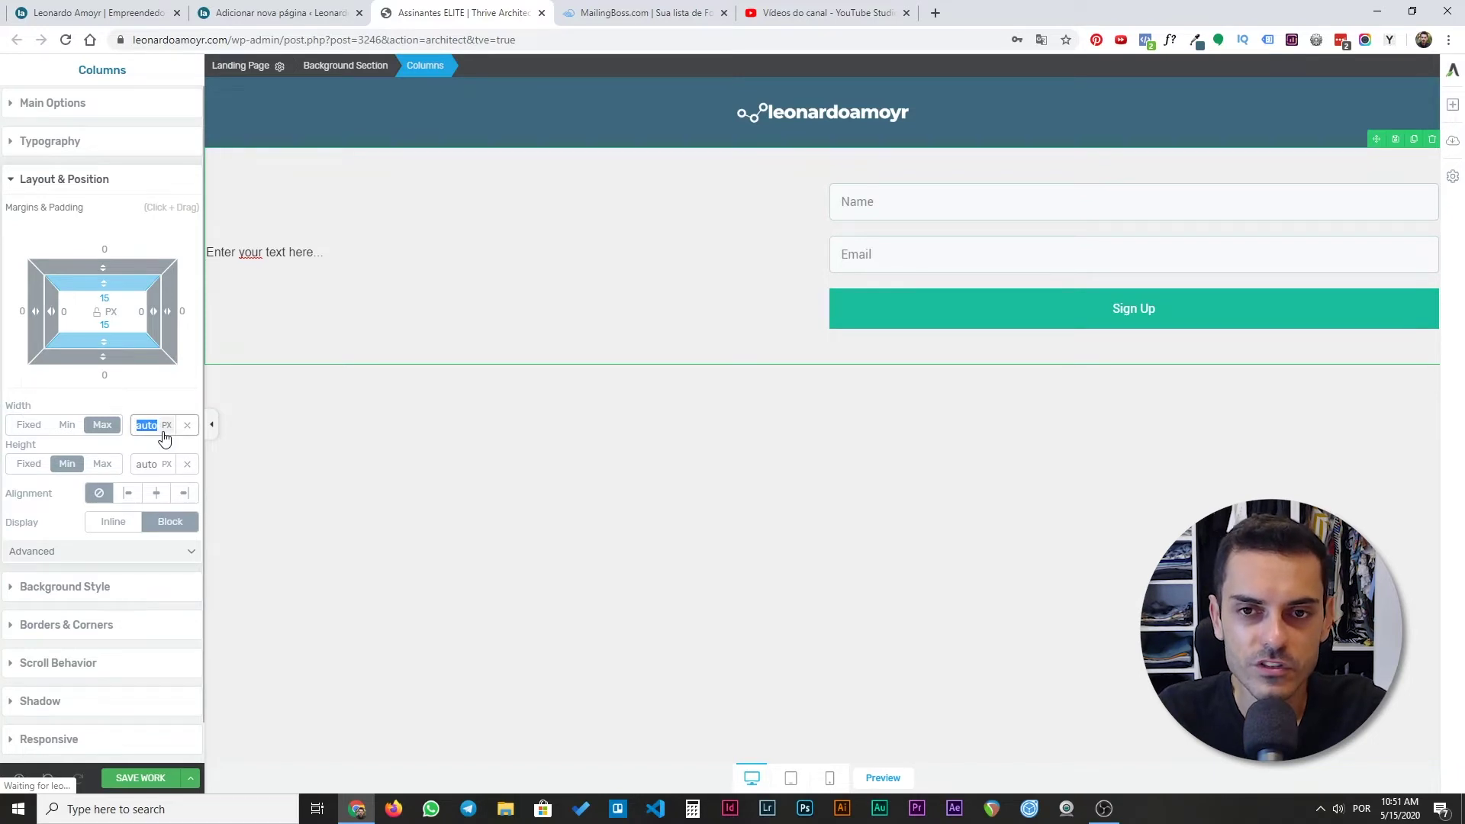
pyautogui.write('850')
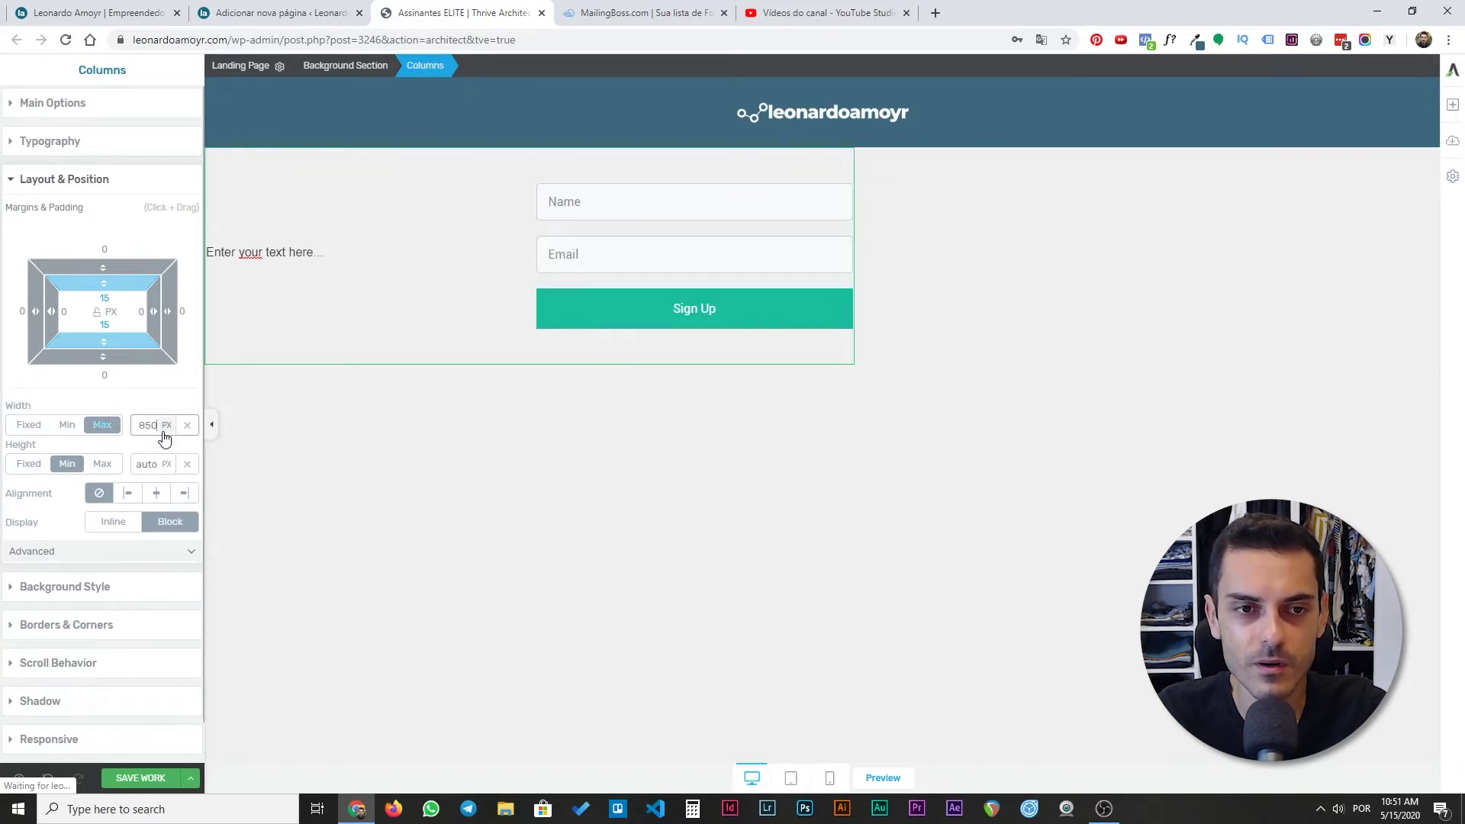
pyautogui.click(156, 493)
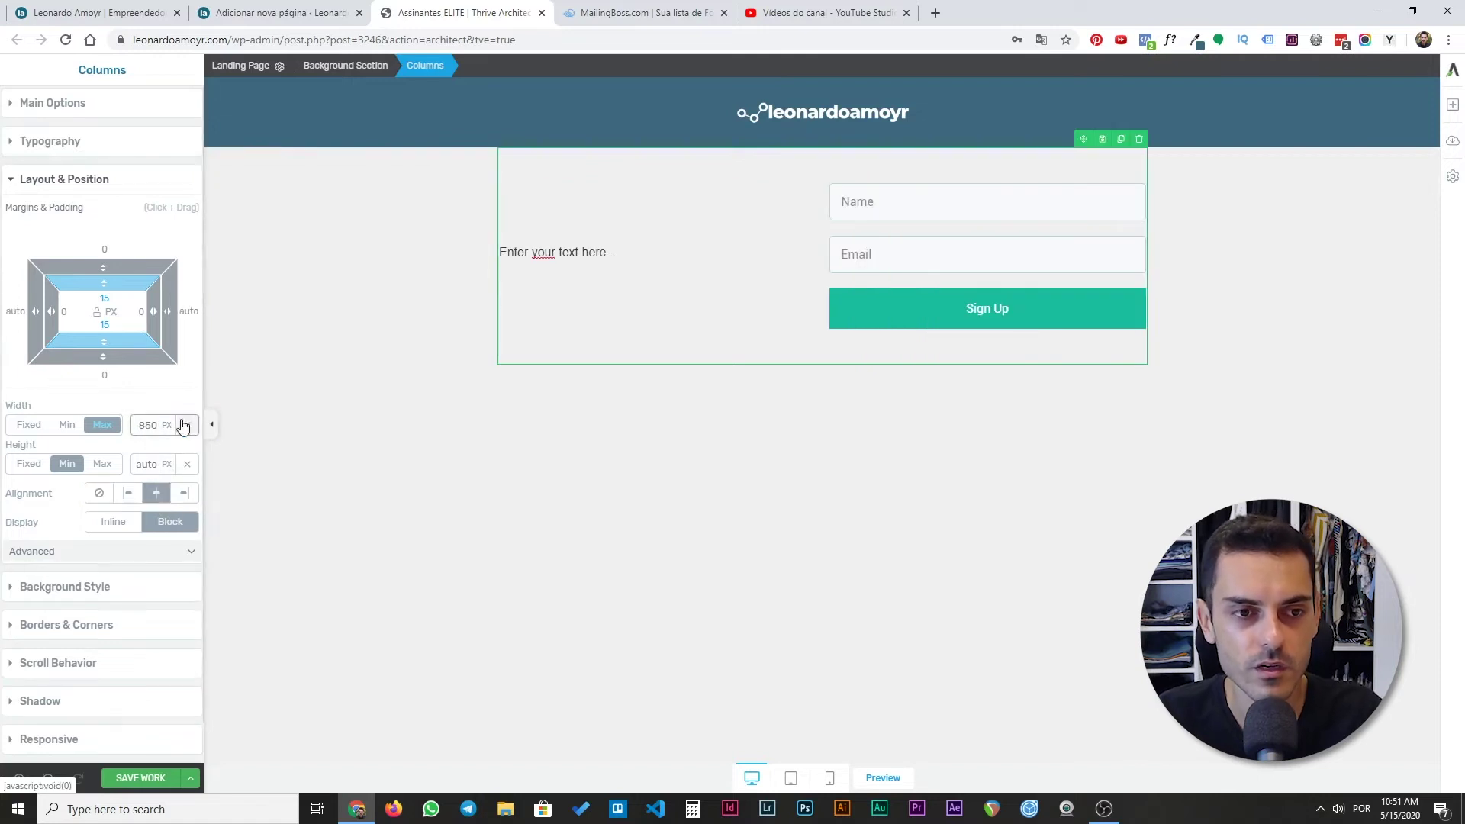
pyautogui.write('1000')
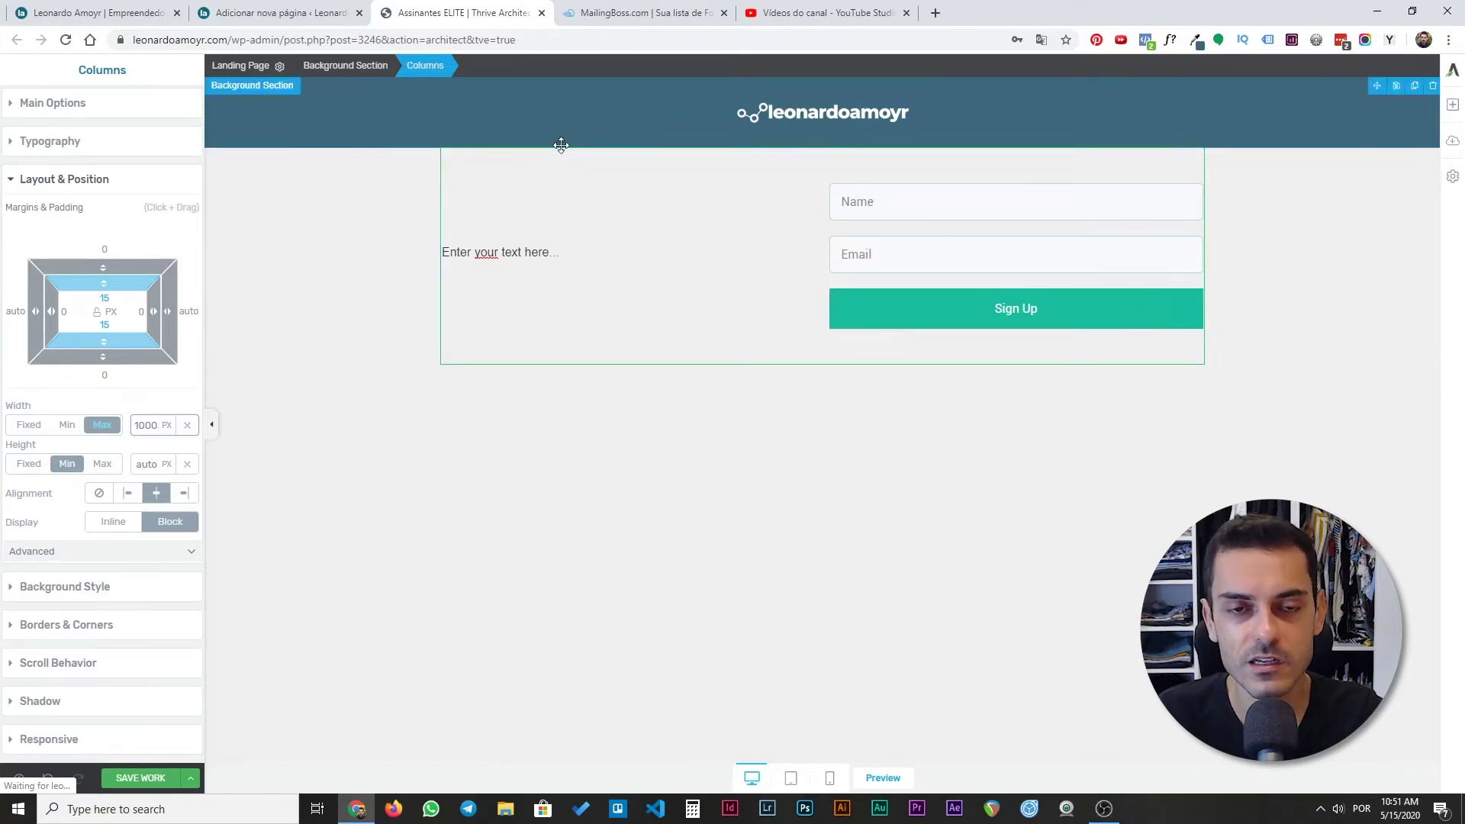
# - Set the top margin of the Columns element to 50 px
pyautogui.click(98, 313)
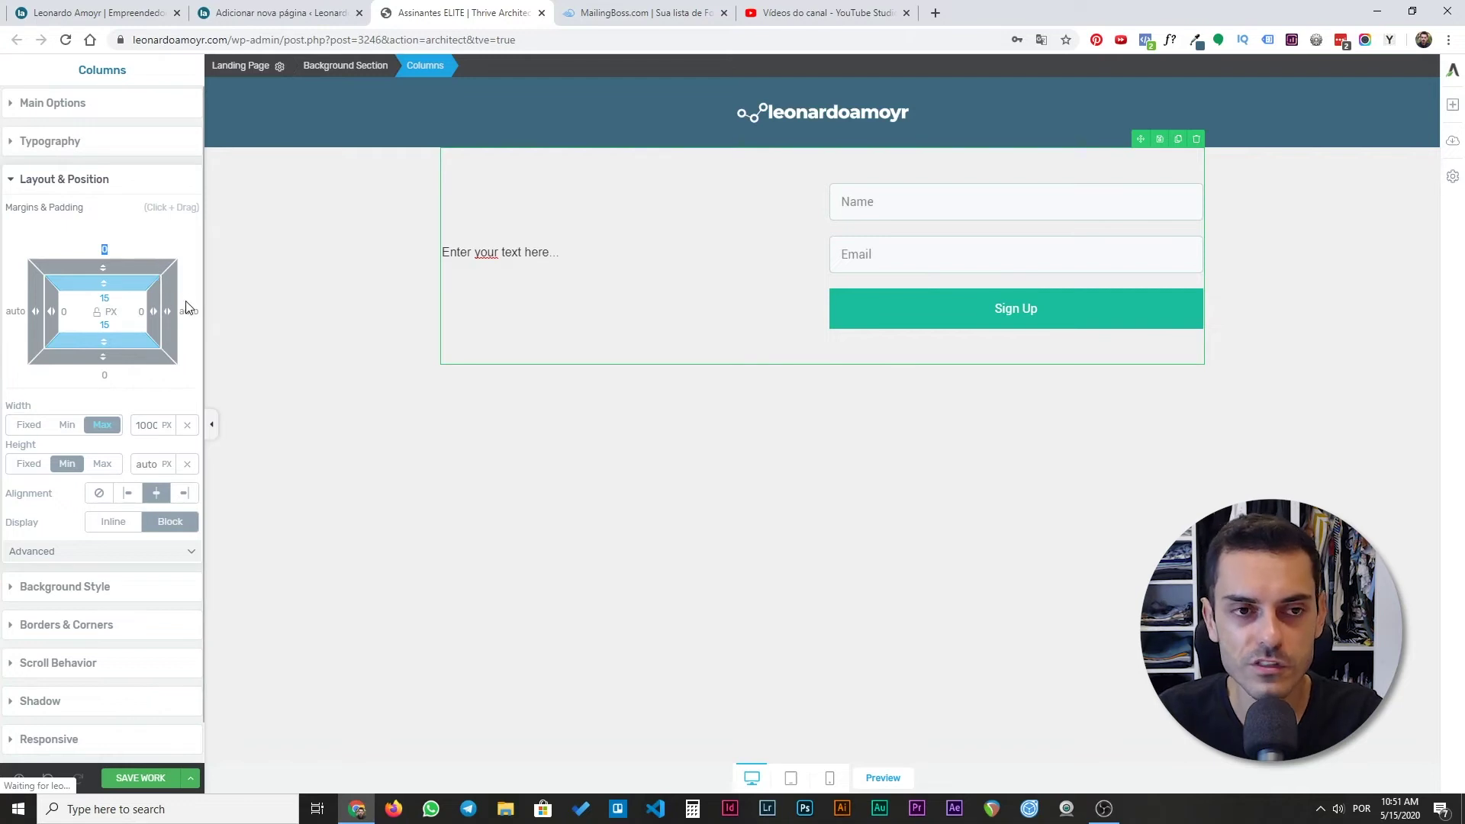
pyautogui.write('50')
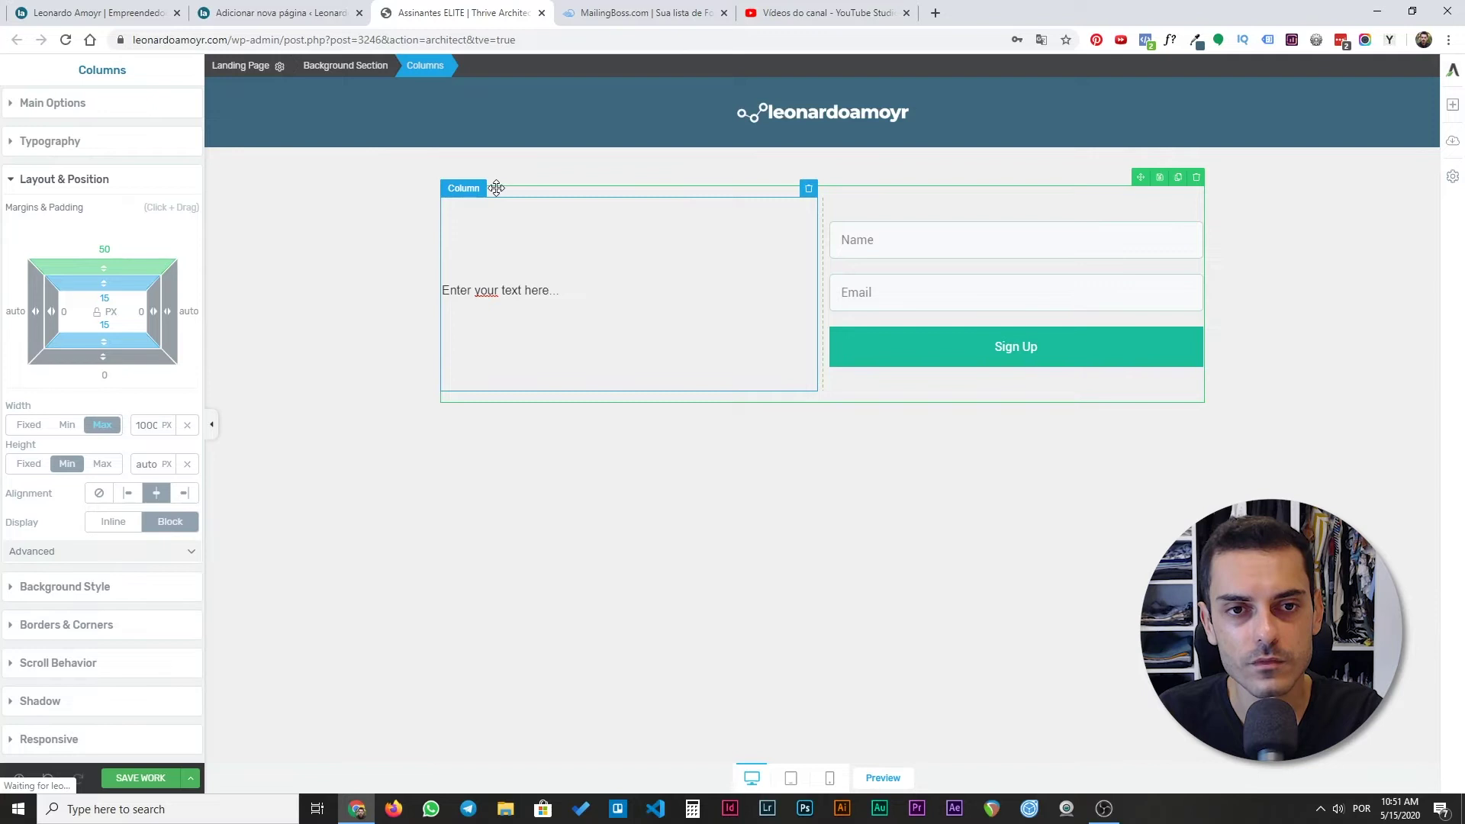
pyautogui.click(546, 183)
pyautogui.click(516, 195)
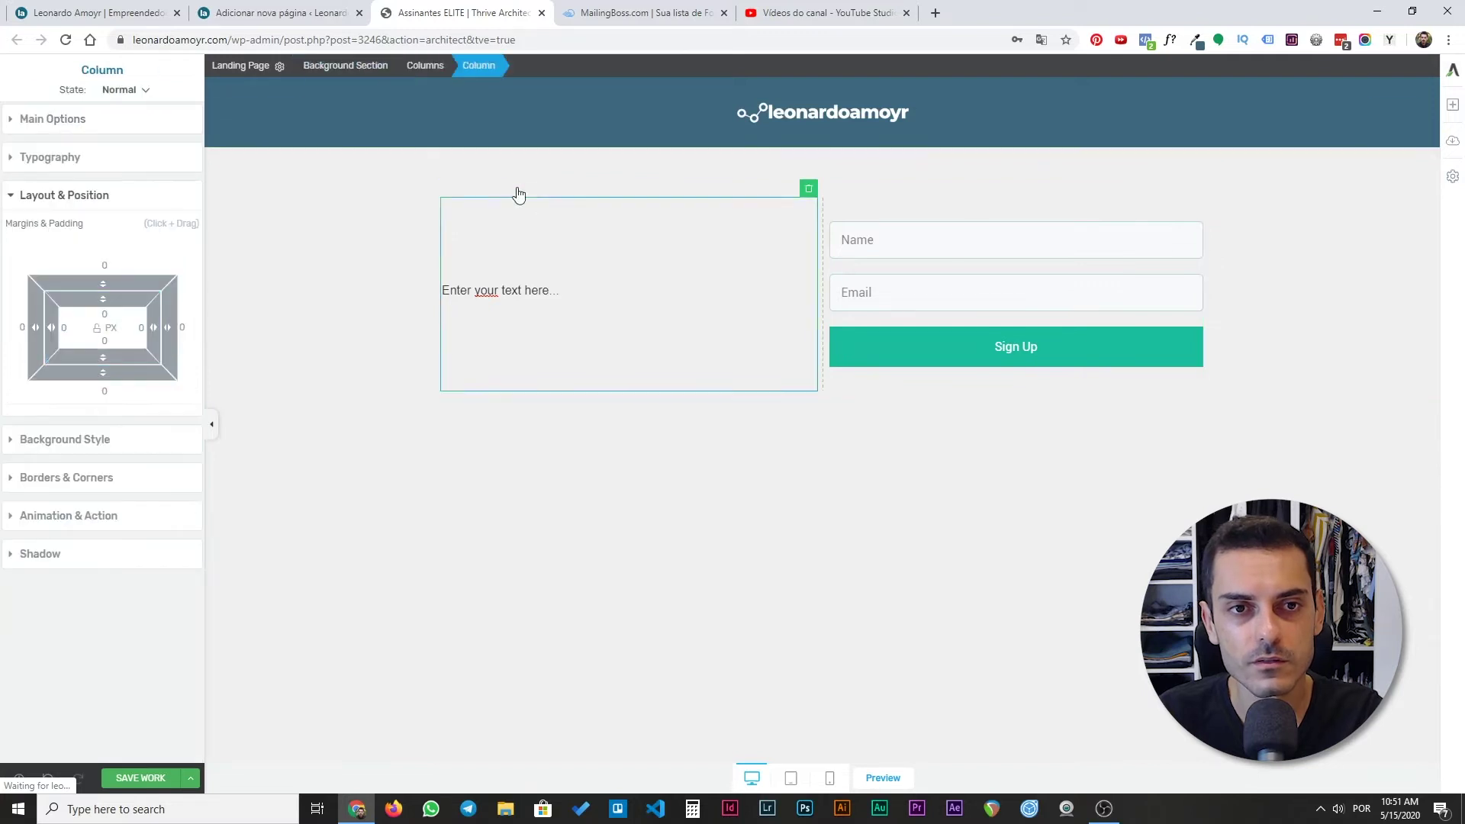
# - Try a 150 px top margin and a 150 px top padding on the Columns element, and restore them to 50 px and 15 px
pyautogui.click(421, 67)
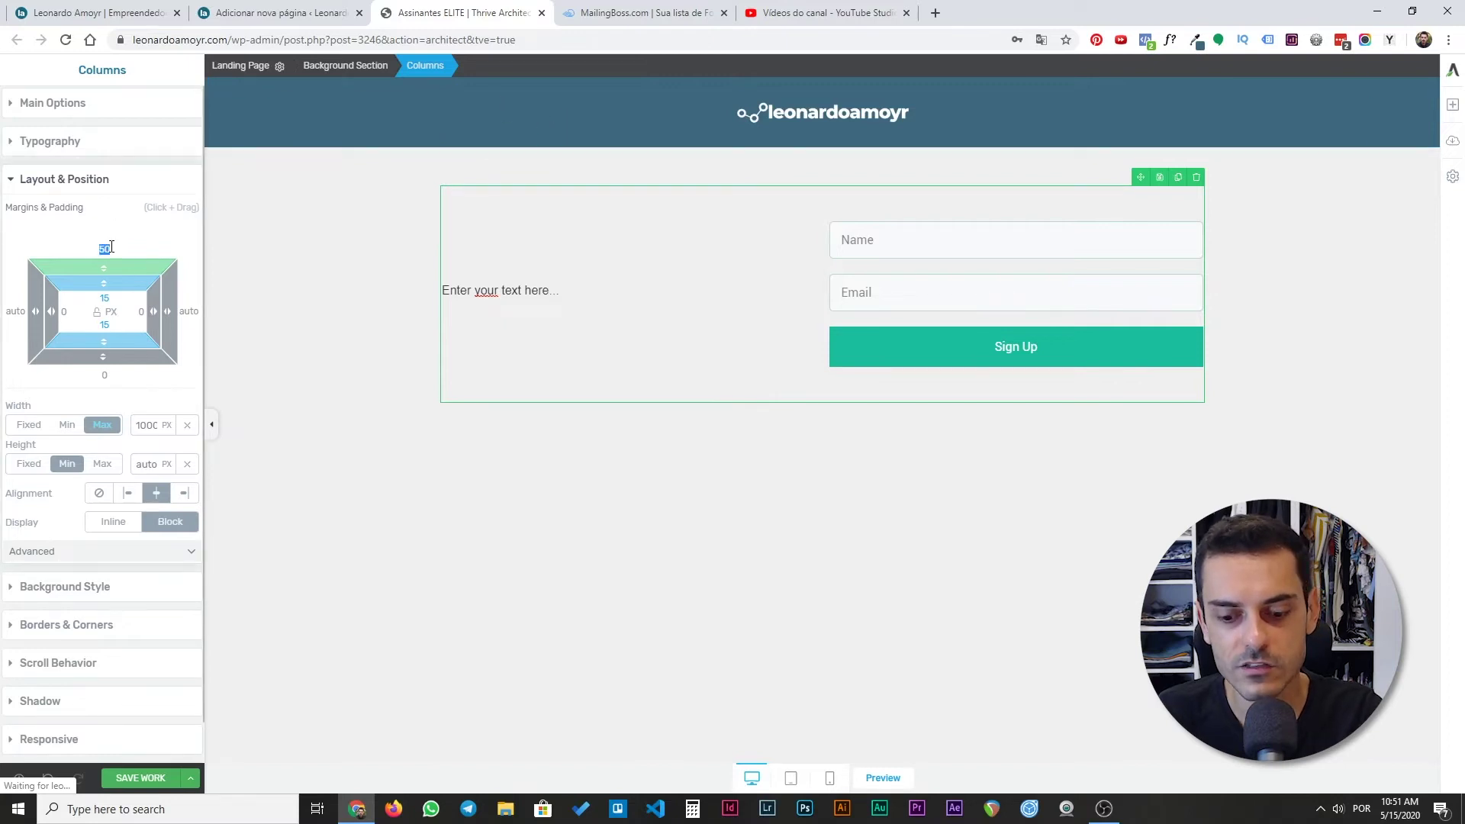
pyautogui.write('150')
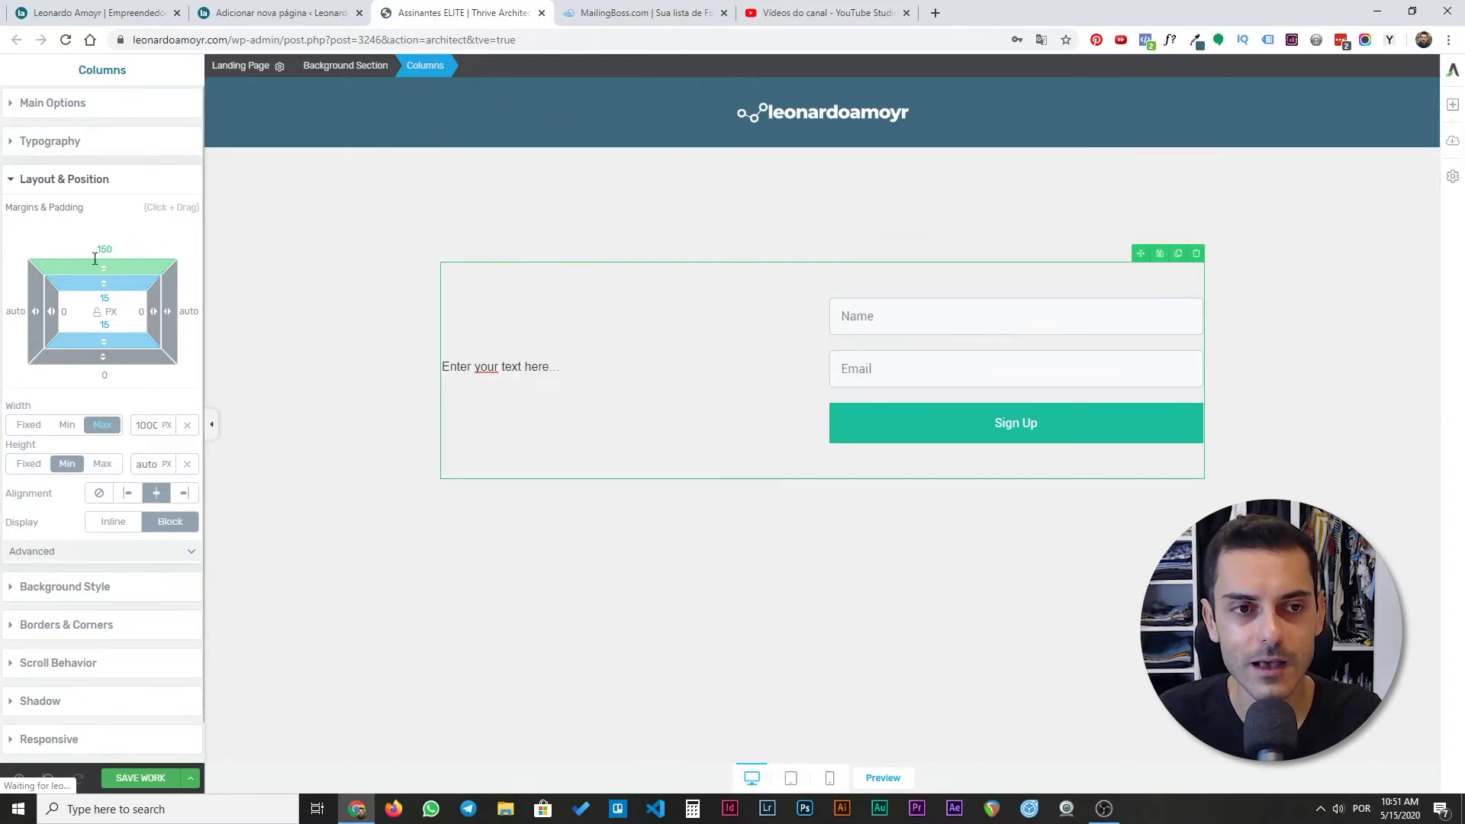
pyautogui.write('0')
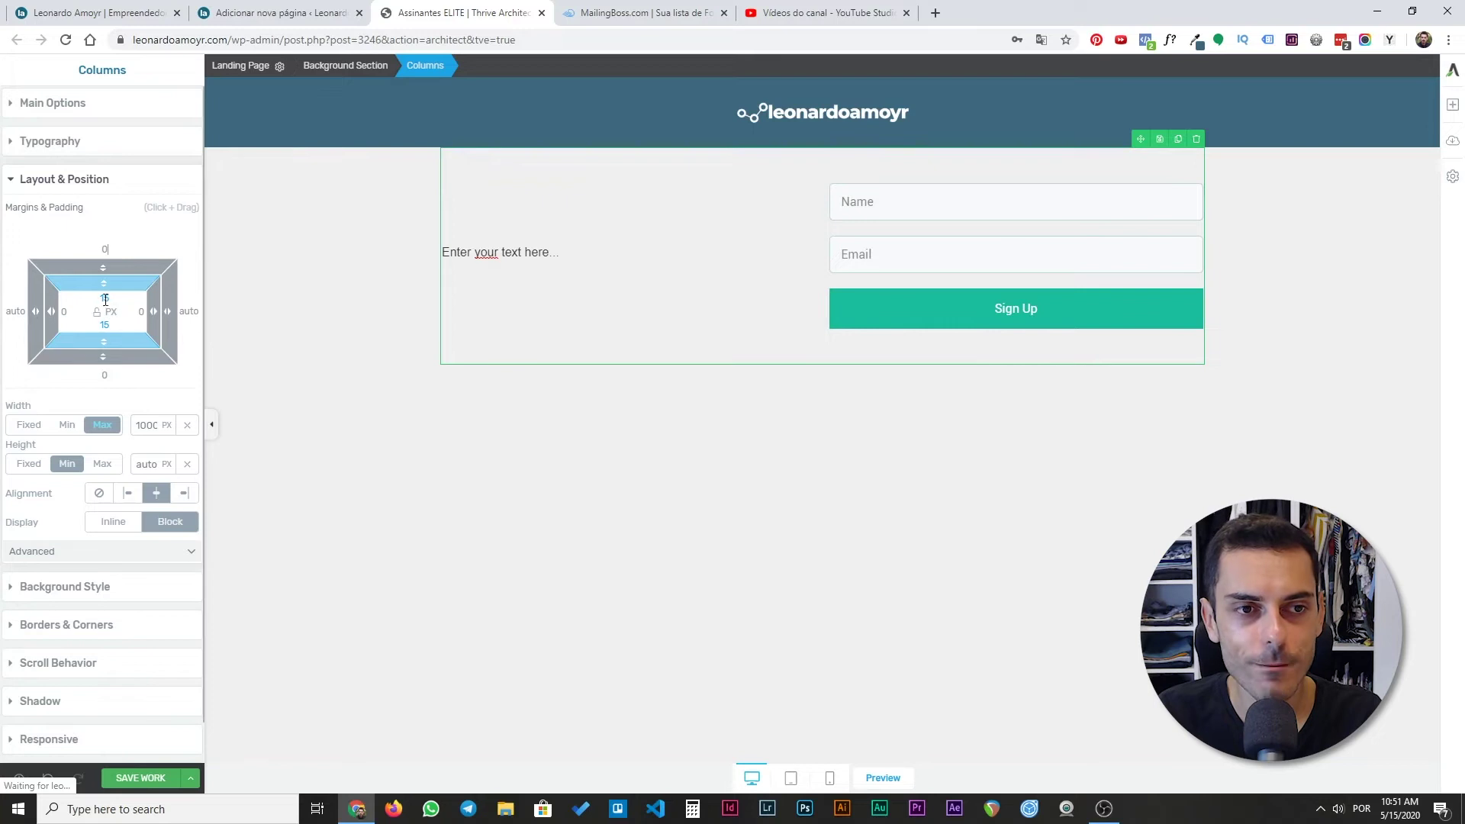
pyautogui.write('150')
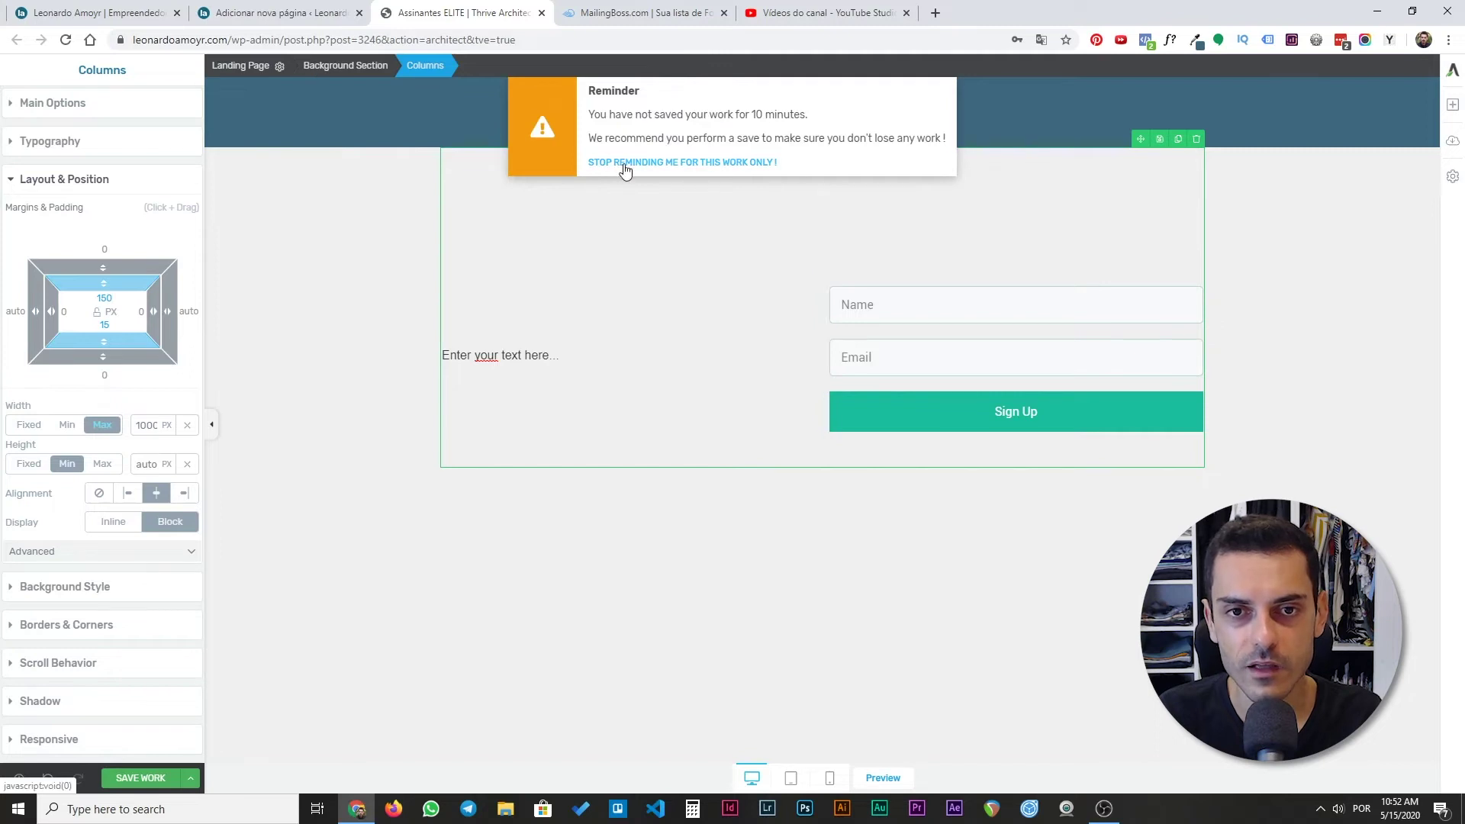
pyautogui.click(622, 162)
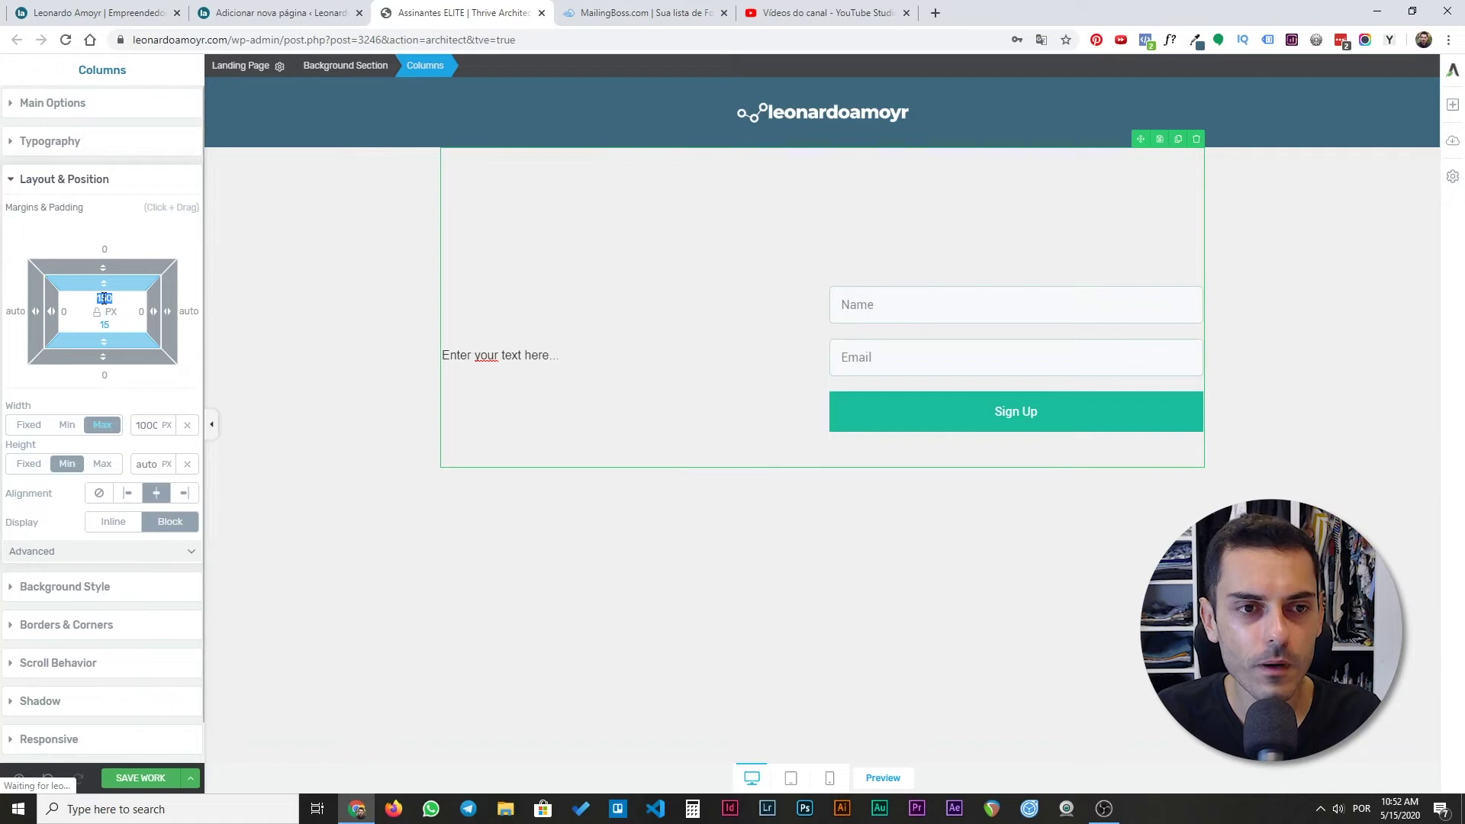
pyautogui.write('15')
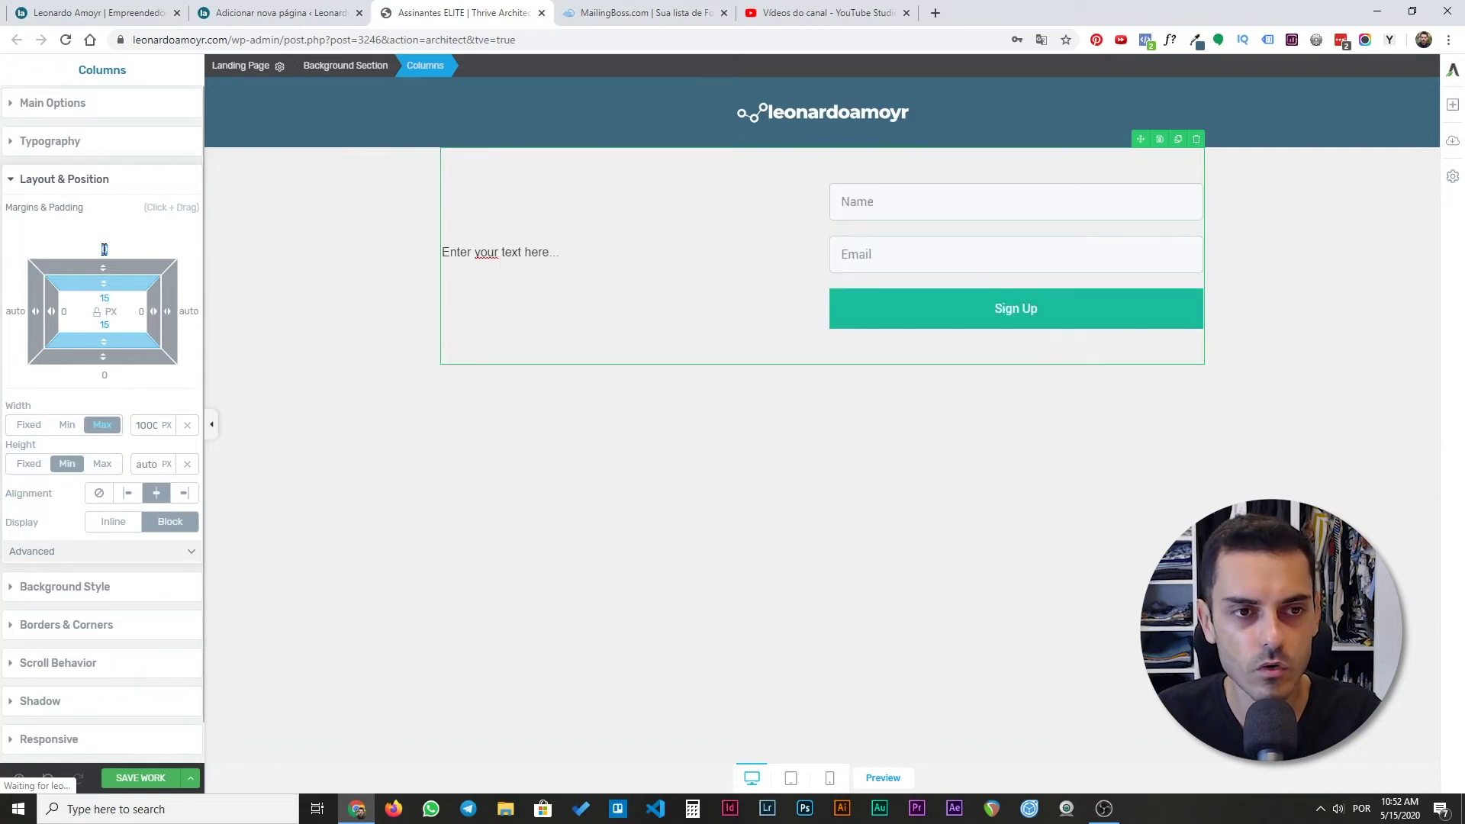
pyautogui.write('50')
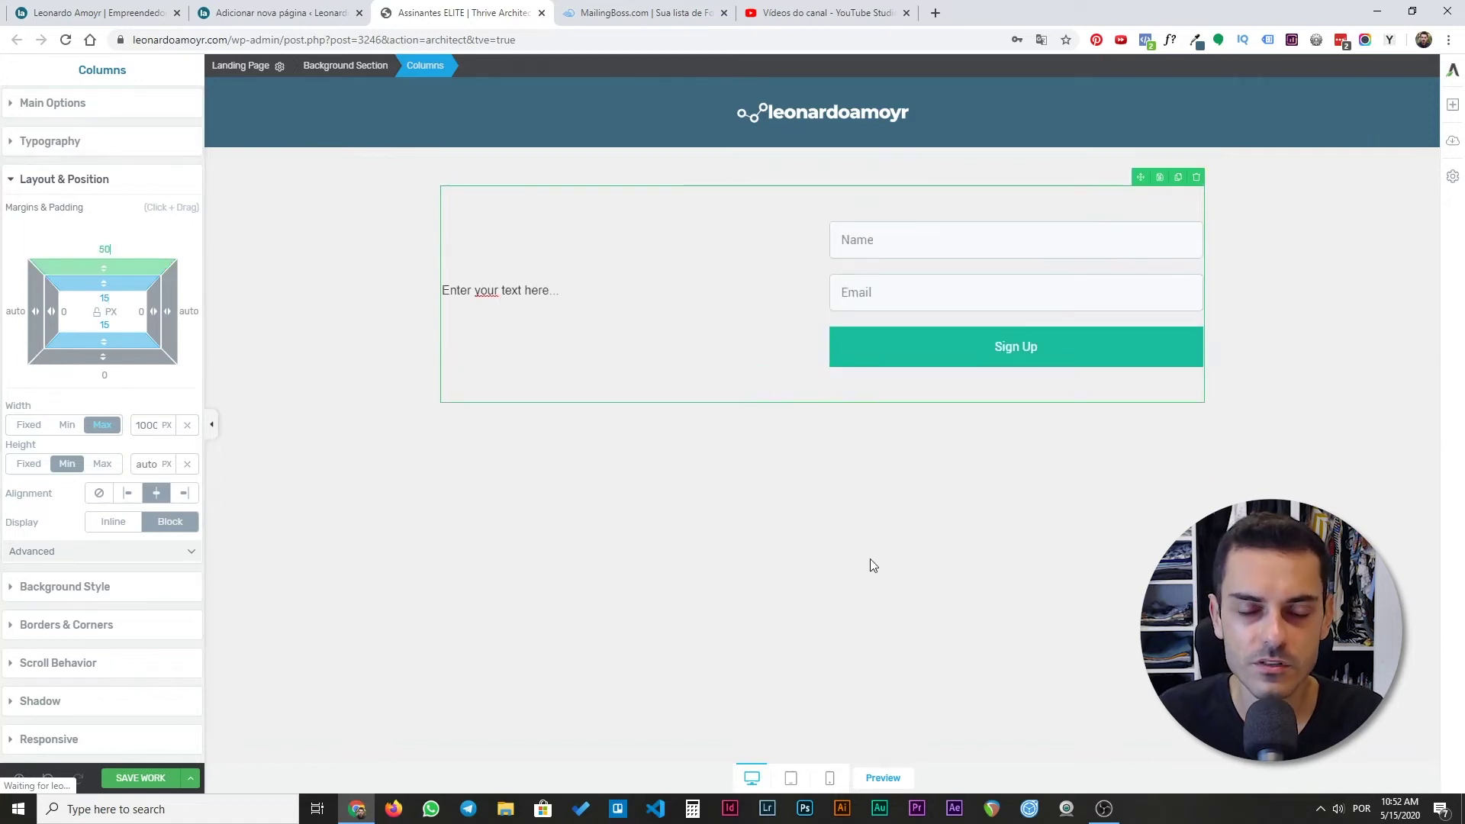
# - Apply the Google font Poppins to the placeholder text in the first column and choose its bold weight
pyautogui.click(503, 293)
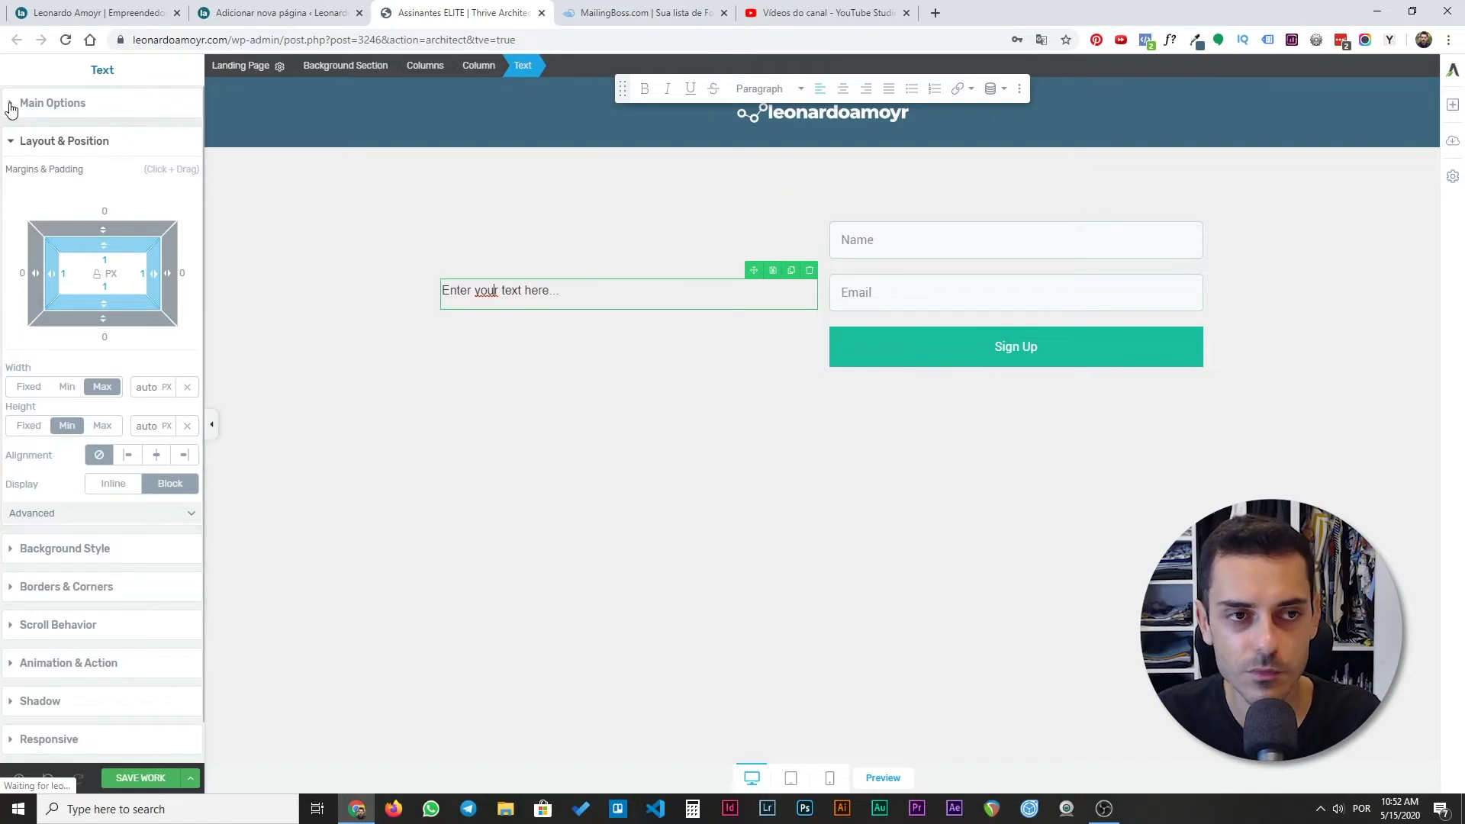
pyautogui.click(11, 107)
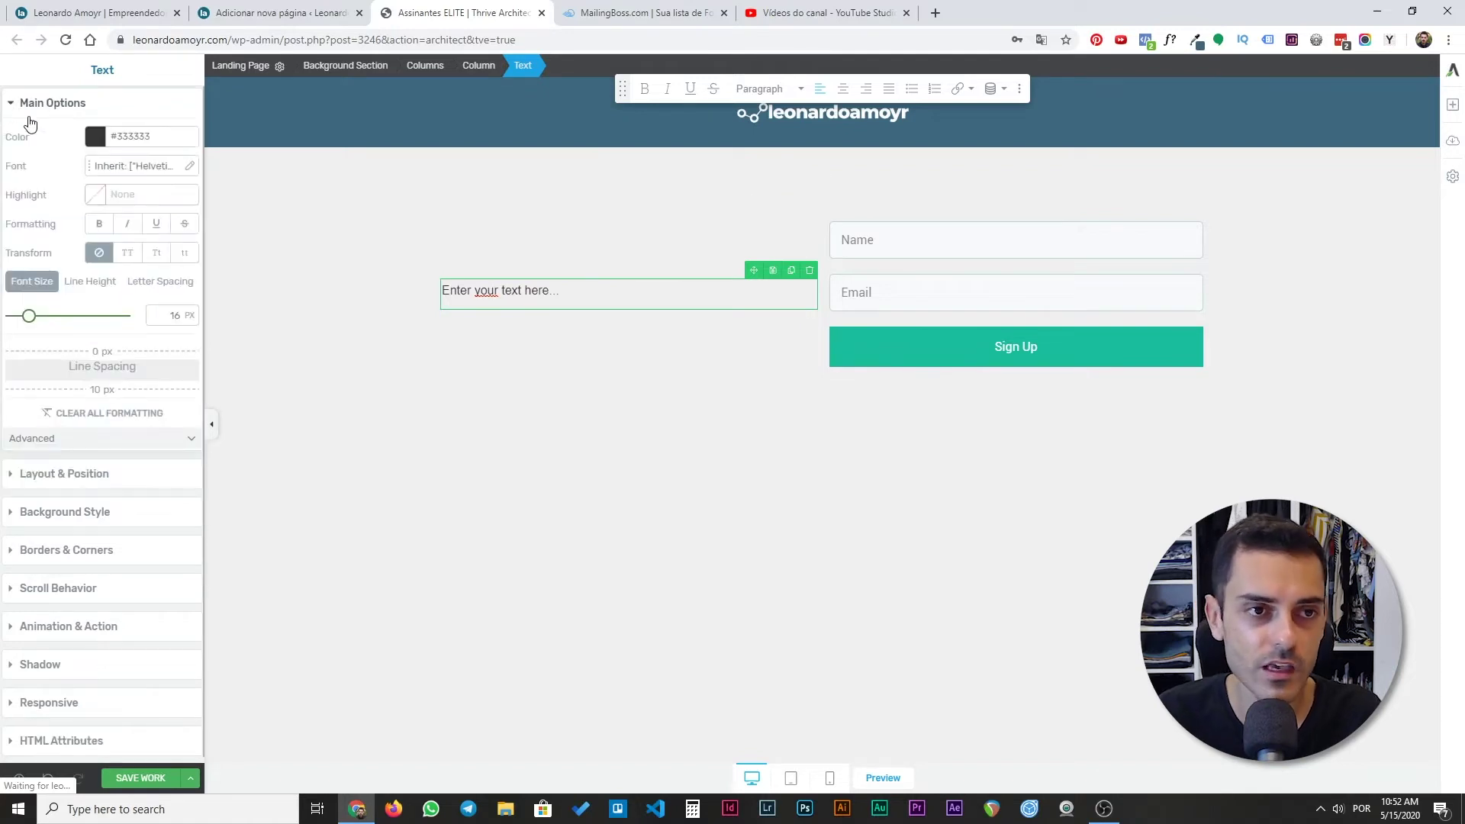
pyautogui.click(111, 166)
pyautogui.click(177, 218)
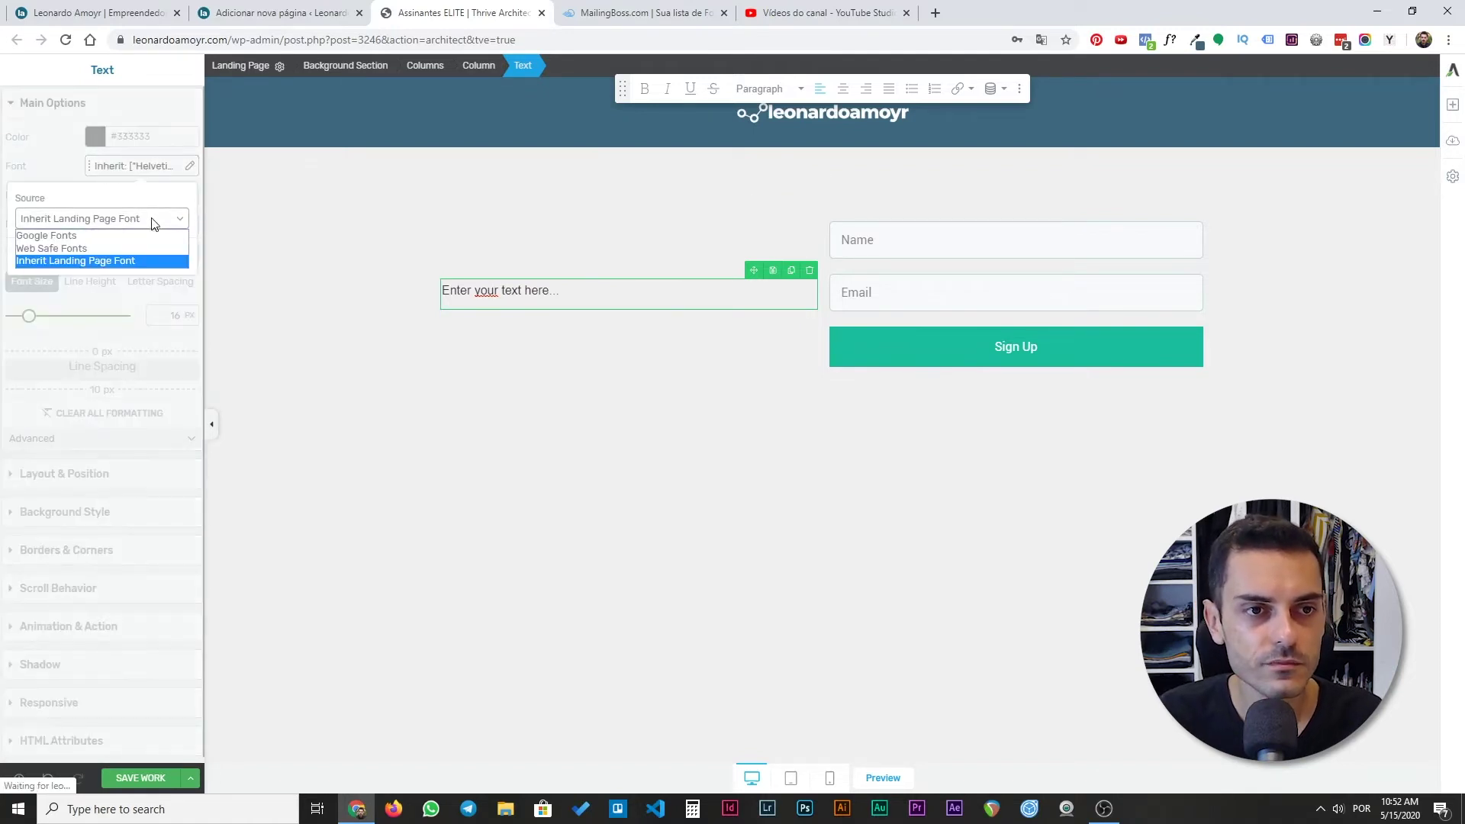
pyautogui.click(63, 236)
pyautogui.click(118, 271)
pyautogui.write('poppins')
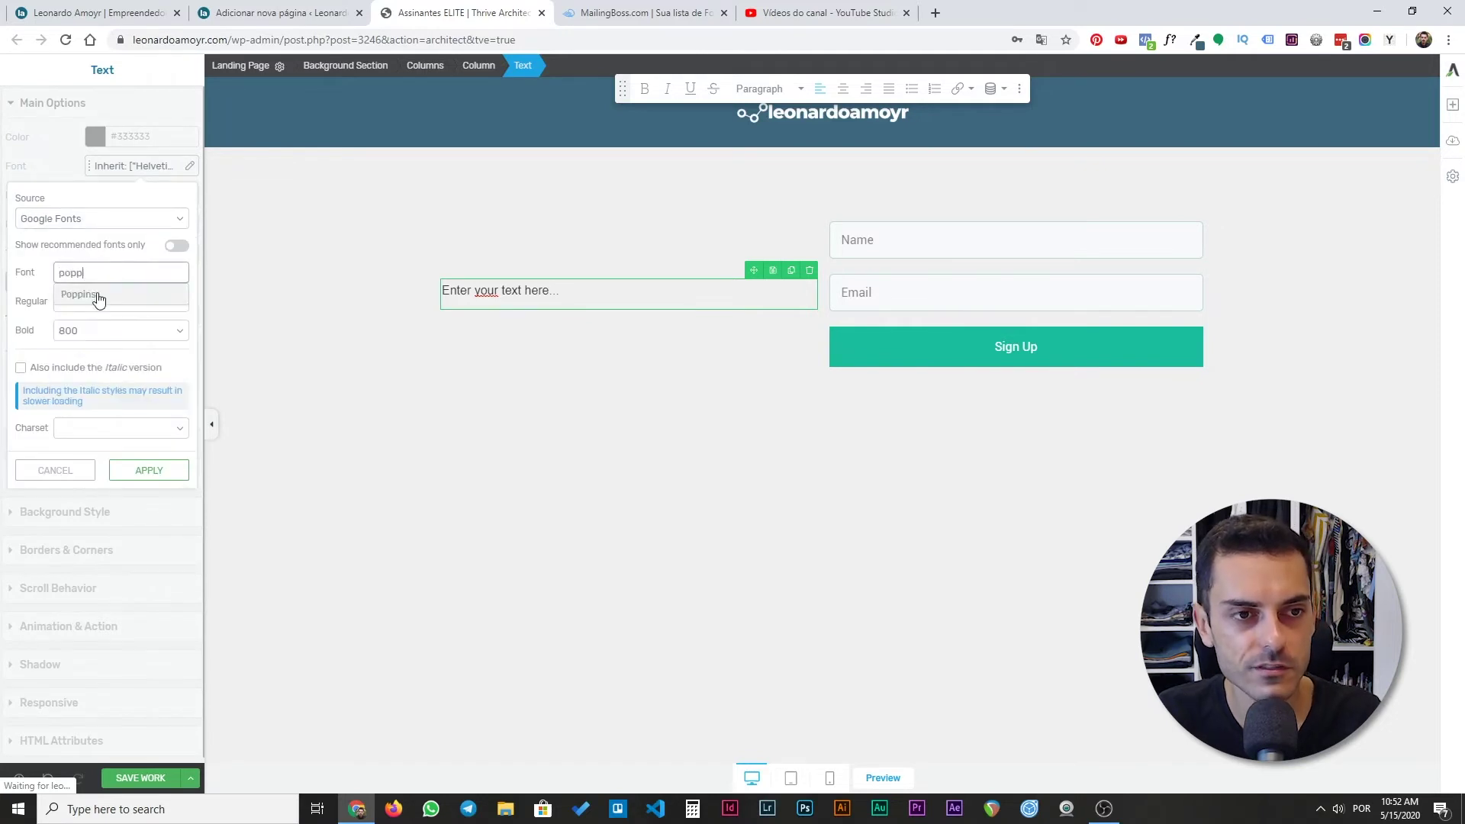
pyautogui.click(114, 294)
pyautogui.click(120, 330)
pyautogui.click(72, 380)
pyautogui.click(148, 470)
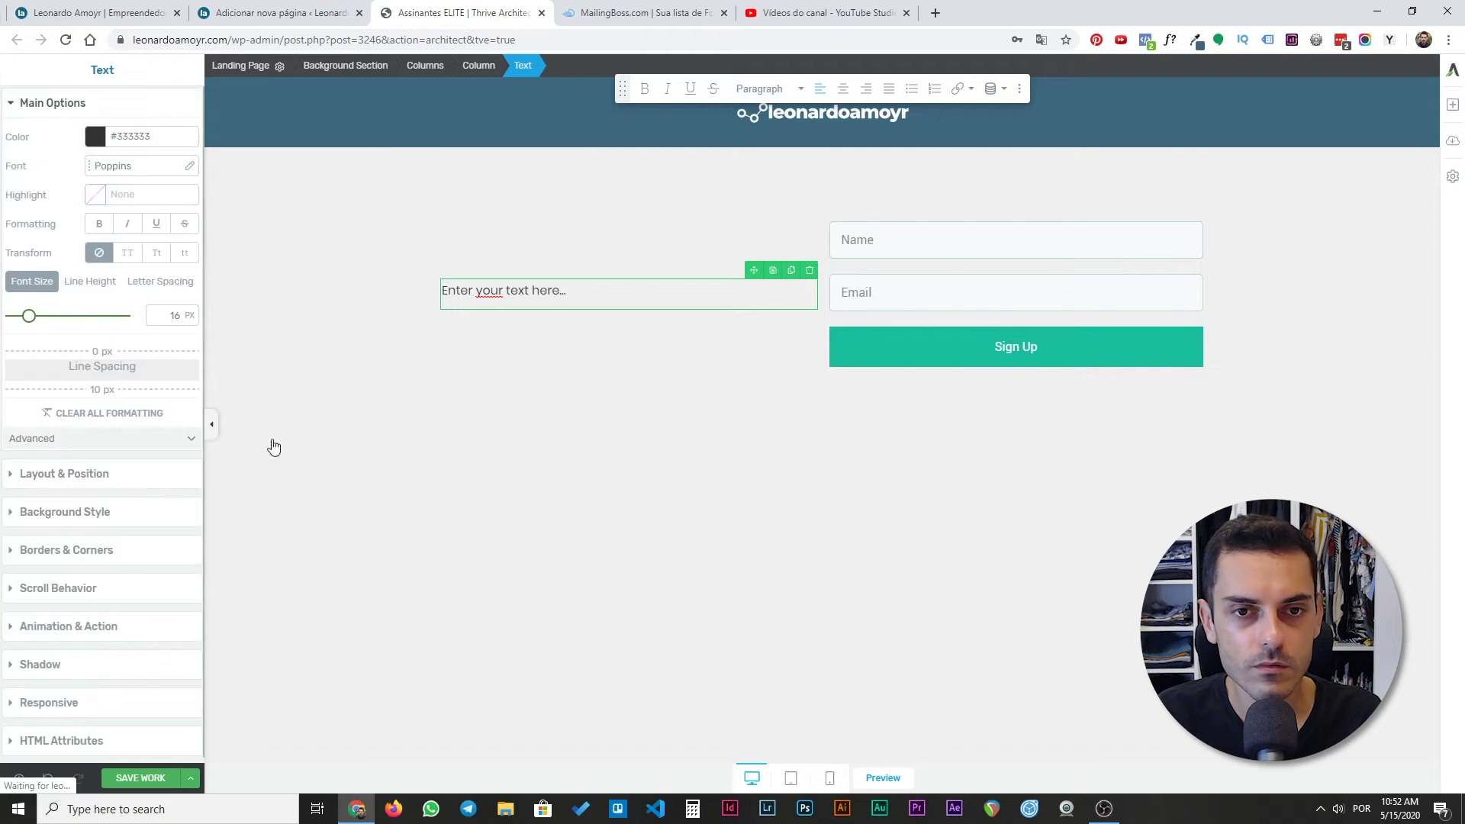
# - Set the placeholder text's font size to 45 px and make it bold
pyautogui.tripleClick(489, 291)
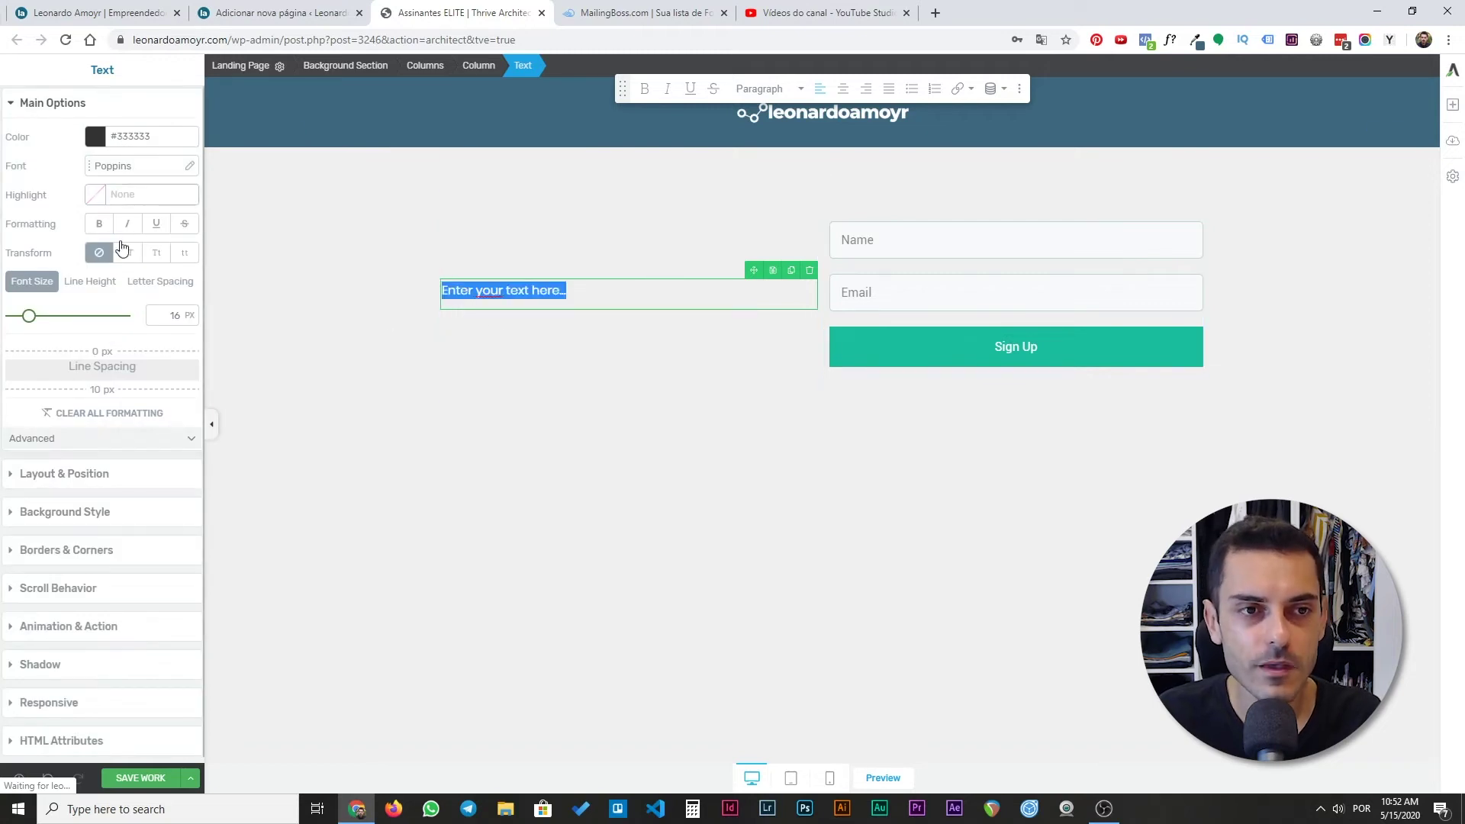
pyautogui.moveTo(29, 316); pyautogui.dragTo(55, 316)
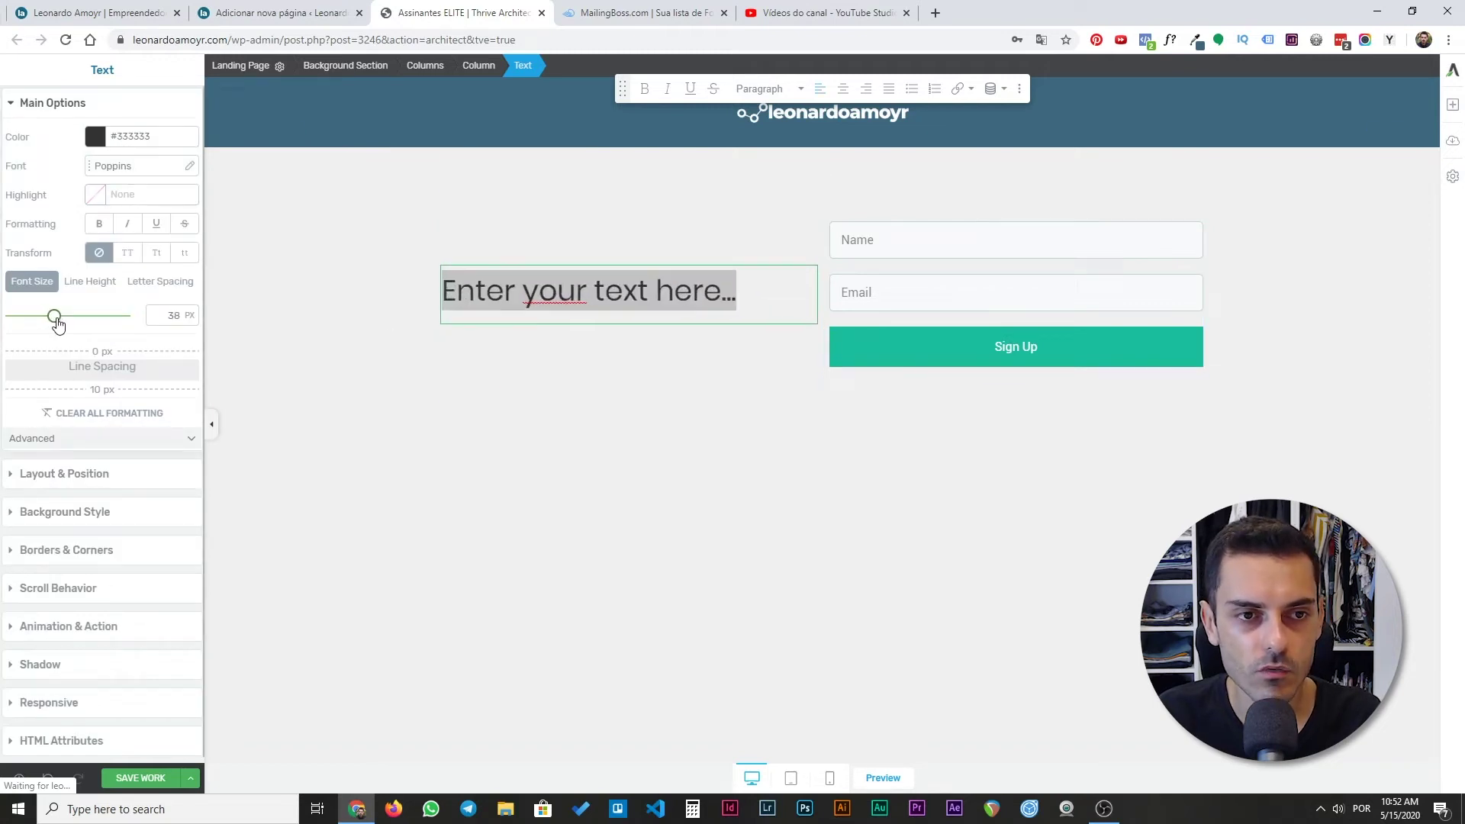
pyautogui.doubleClick(176, 313)
pyautogui.write('45')
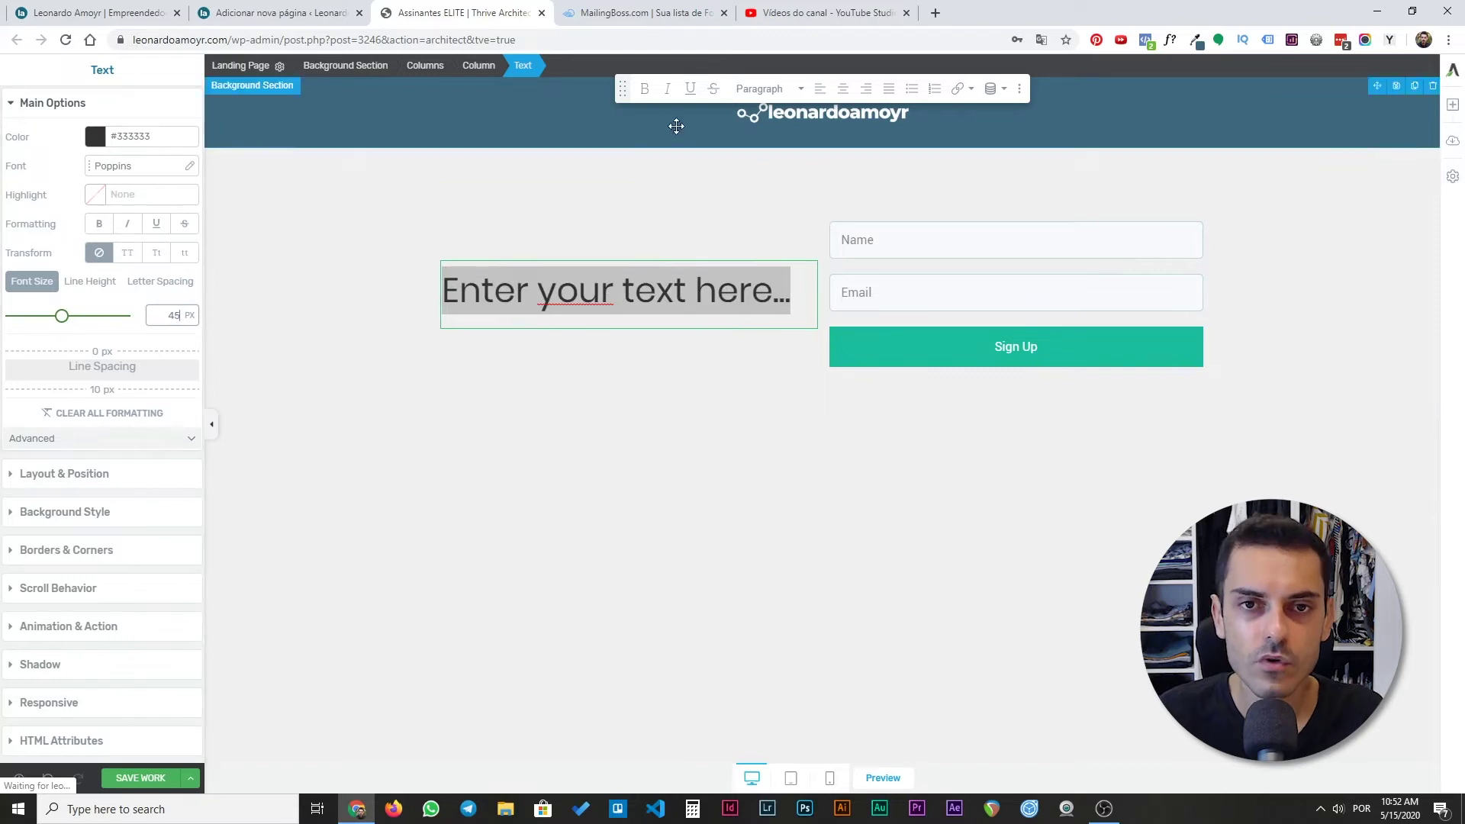
pyautogui.click(645, 89)
pyautogui.click(768, 451)
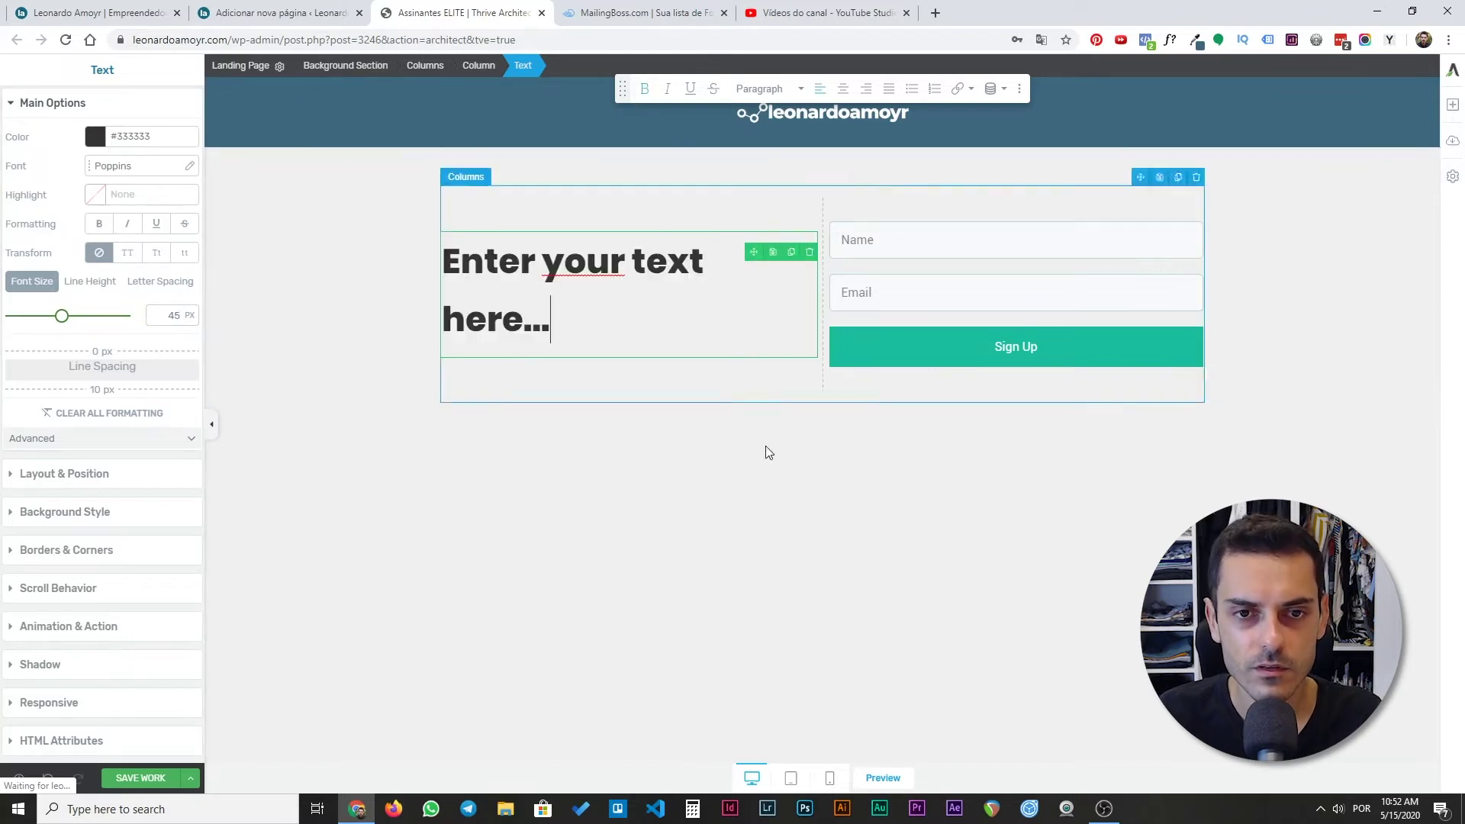
# - Change the colour of the placeholder text to #555555
pyautogui.tripleClick(565, 330)
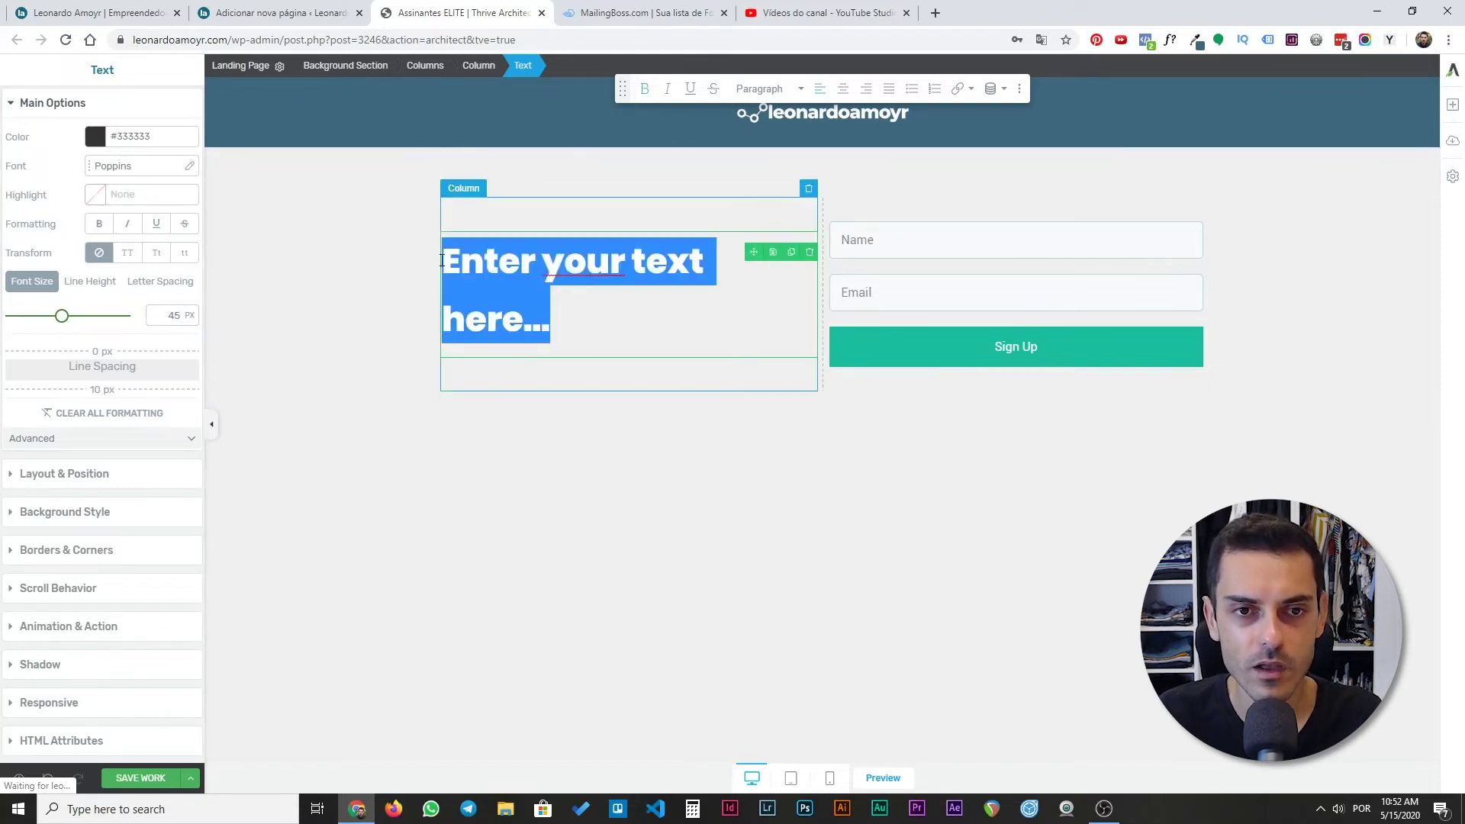
pyautogui.click(96, 136)
pyautogui.doubleClick(92, 343)
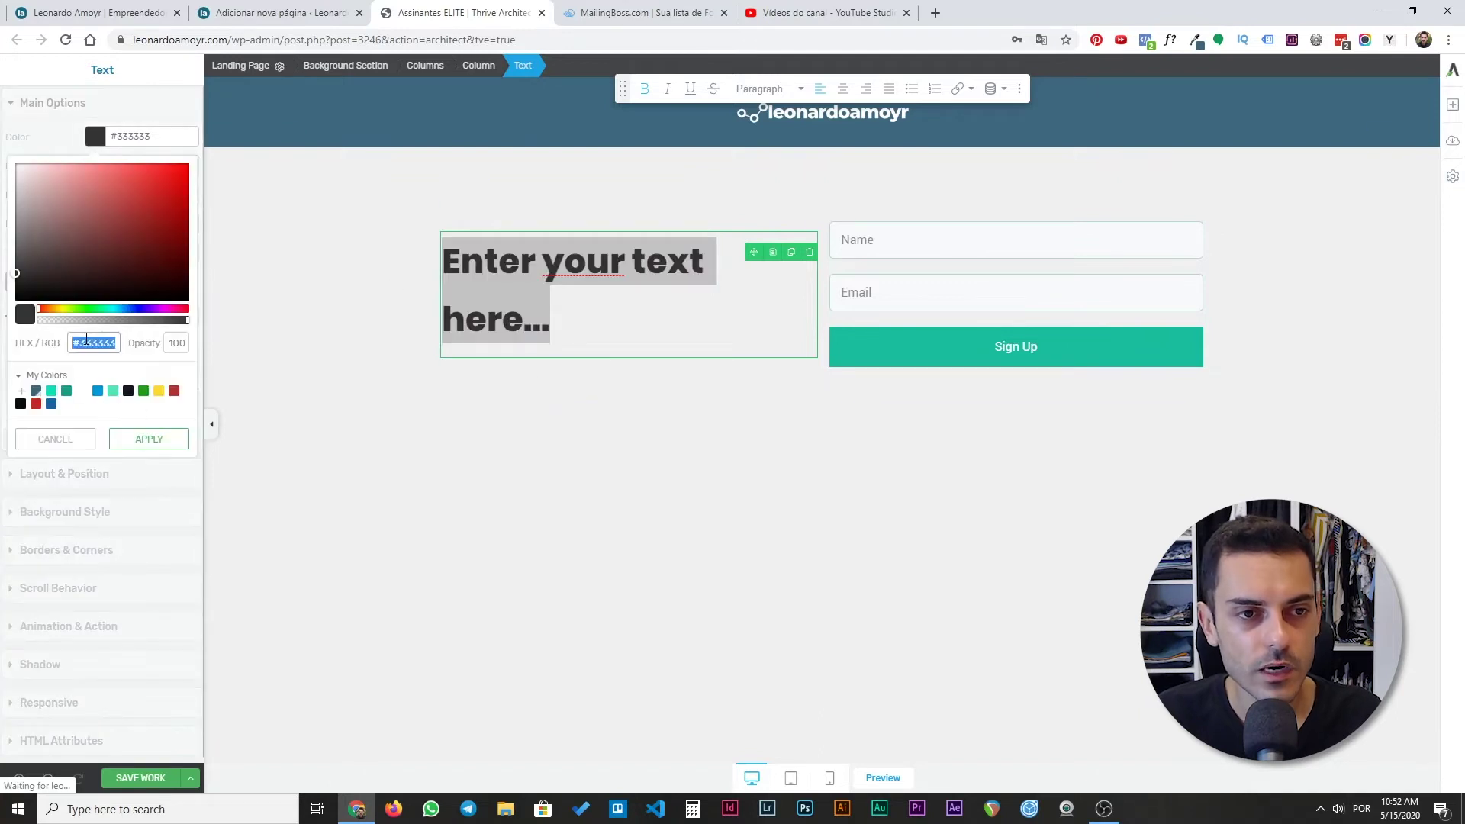
pyautogui.moveTo(78, 343); pyautogui.dragTo(129, 345)
pyautogui.write('555')
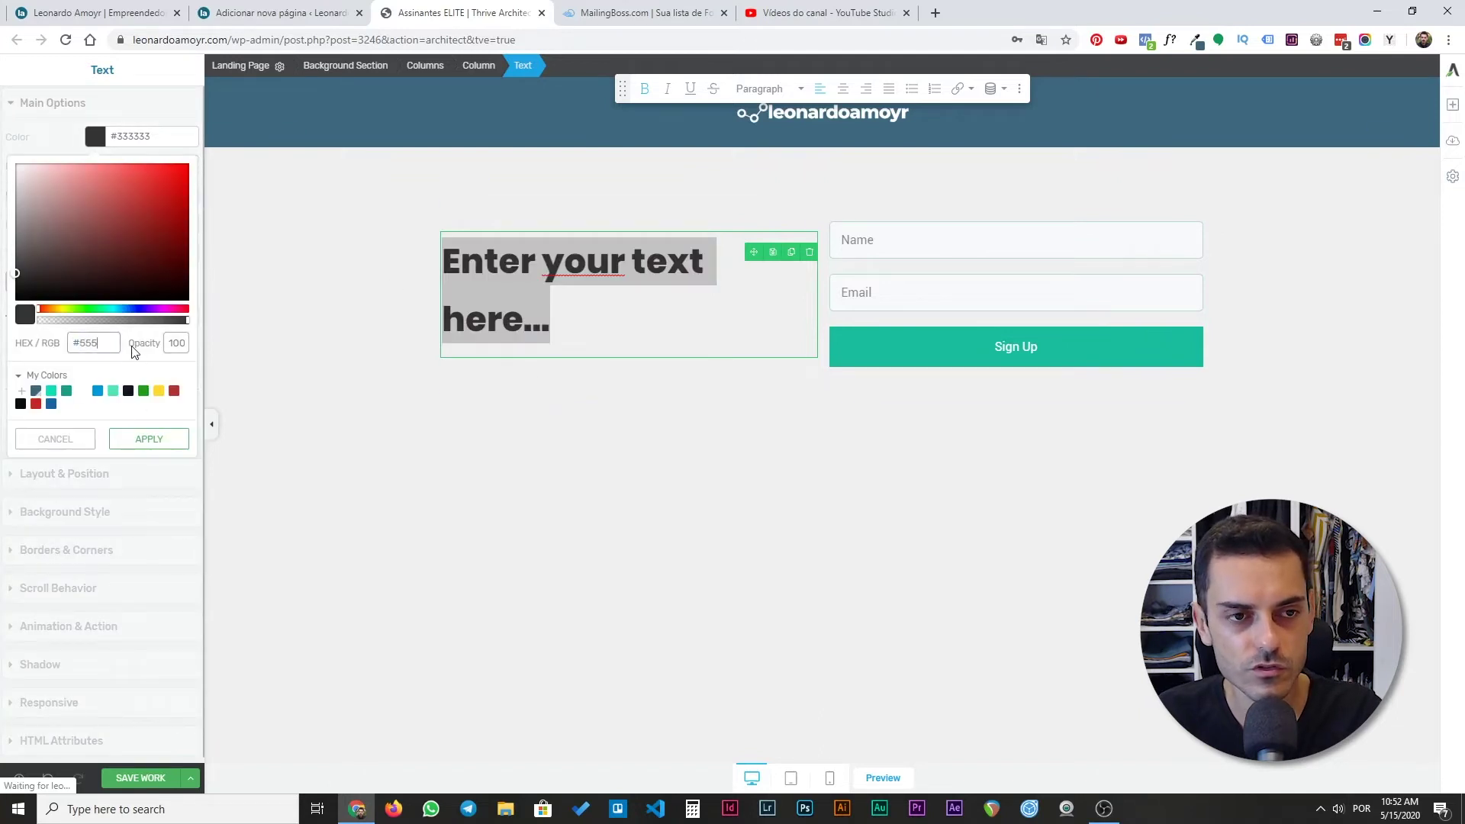
pyautogui.click(180, 446)
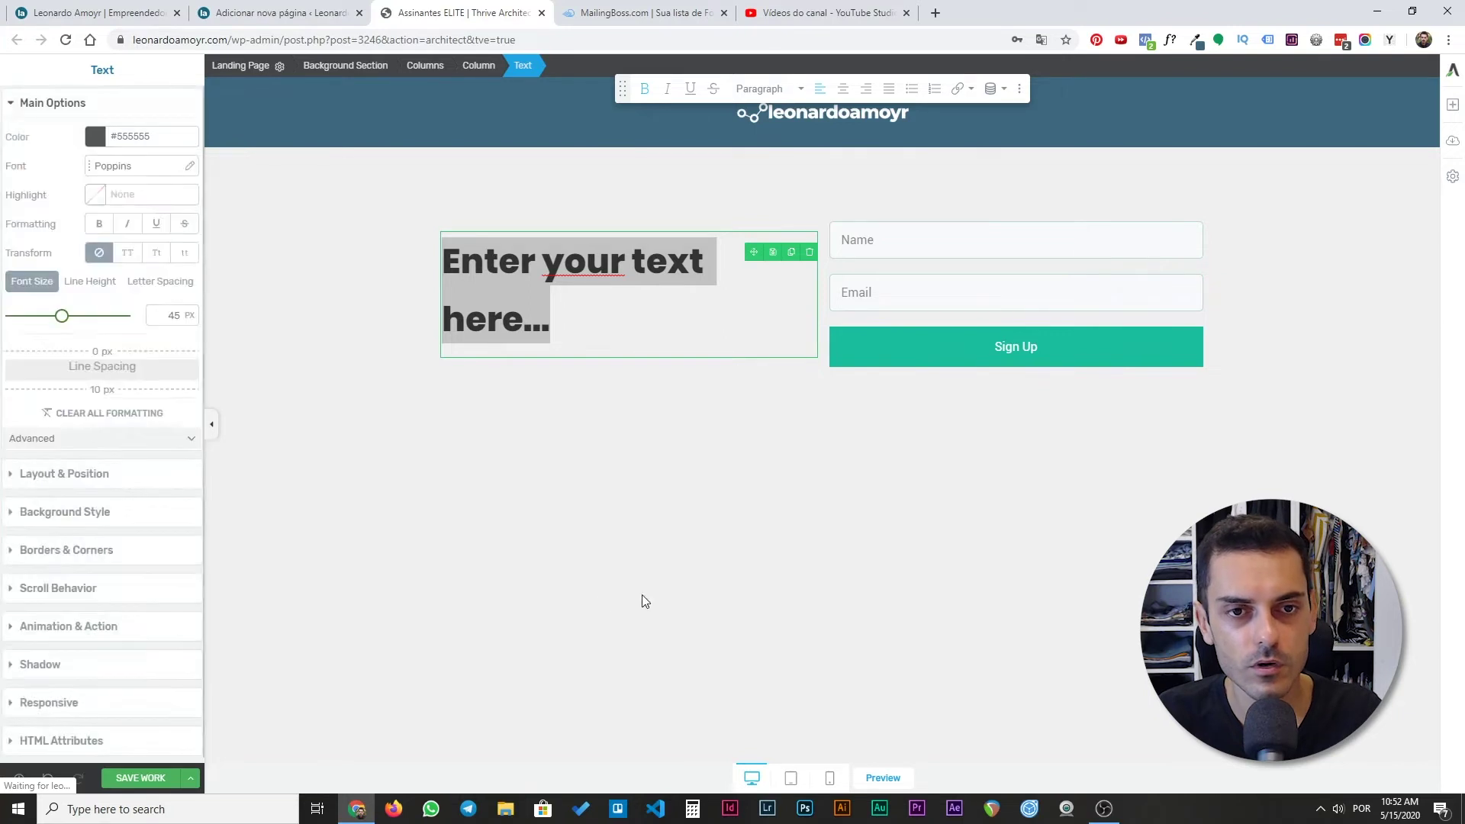
pyautogui.click(677, 552)
# - Replace the placeholder text with the headline "Entre para a minha lista de assinantes ELITE"
pyautogui.click(502, 298)
pyautogui.moveTo(549, 331); pyautogui.dragTo(417, 258)
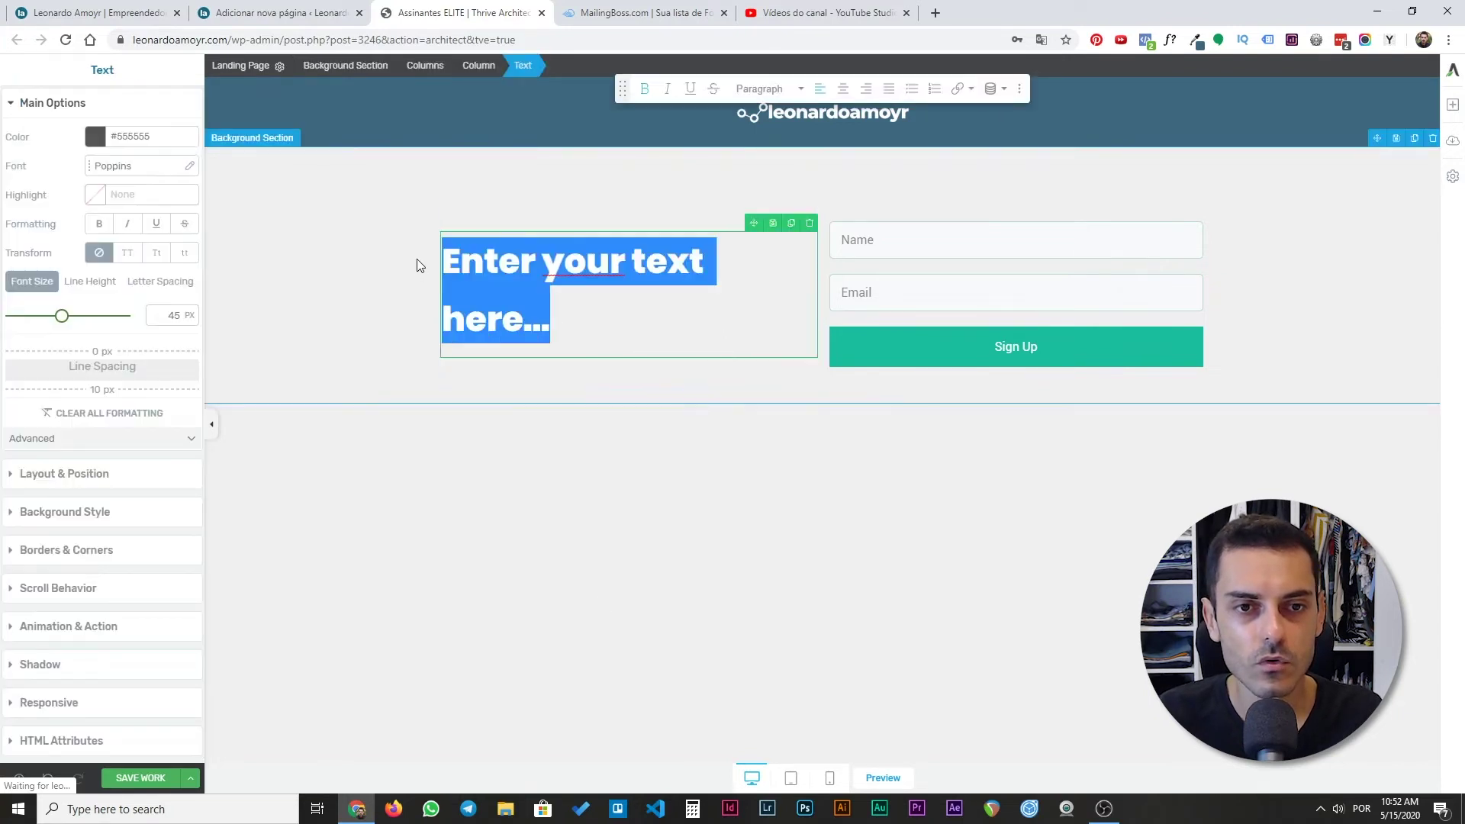
pyautogui.click(528, 297)
pyautogui.hotkey('ctrl', 'a')
pyautogui.write('Entre opa')
pyautogui.press('BackSpace')
pyautogui.press('BackSpace')
pyautogui.press('BackSpace')
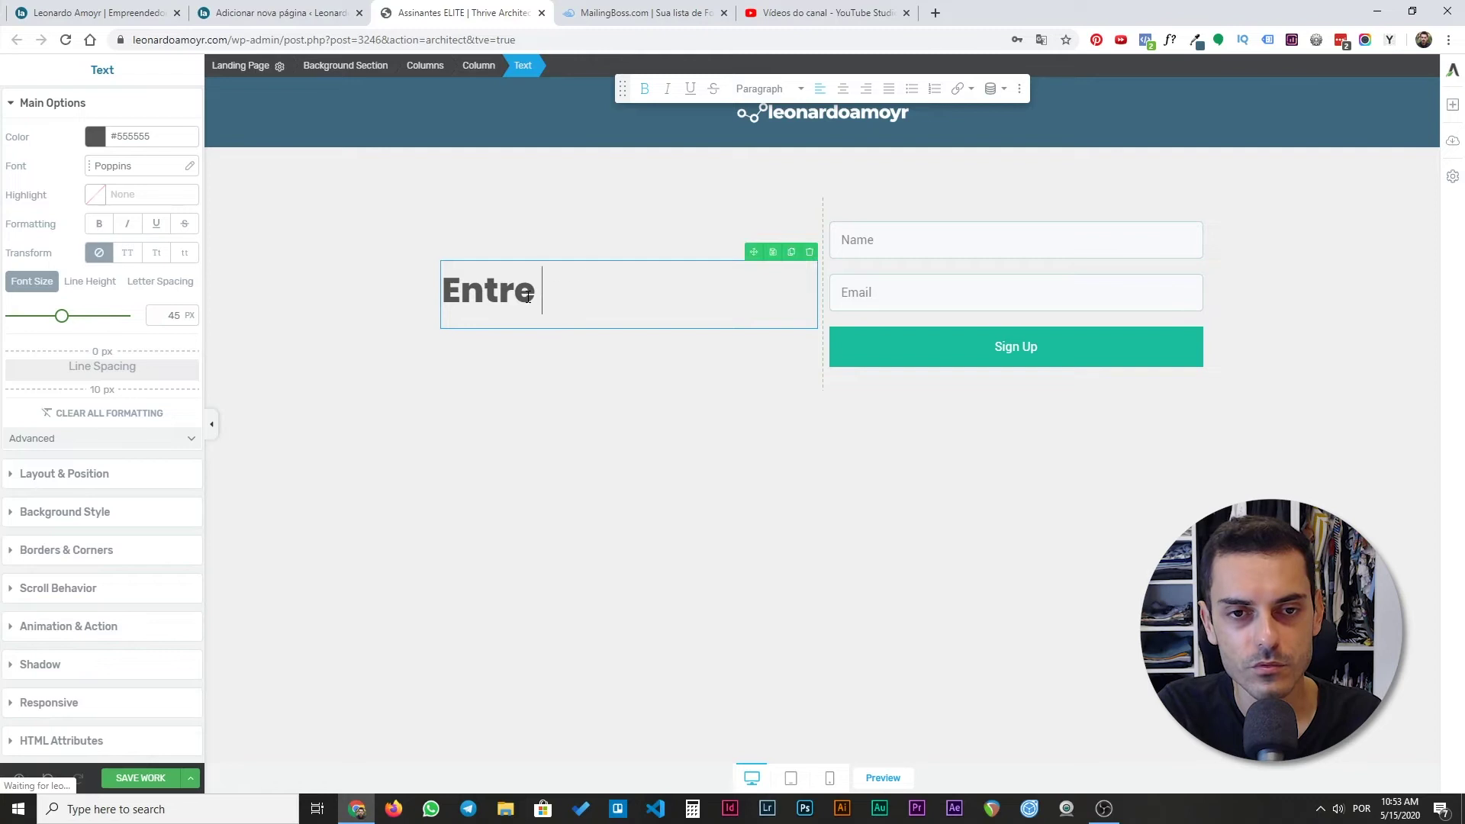
pyautogui.write('para o')
pyautogui.press('BackSpace')
pyautogui.write('a min')
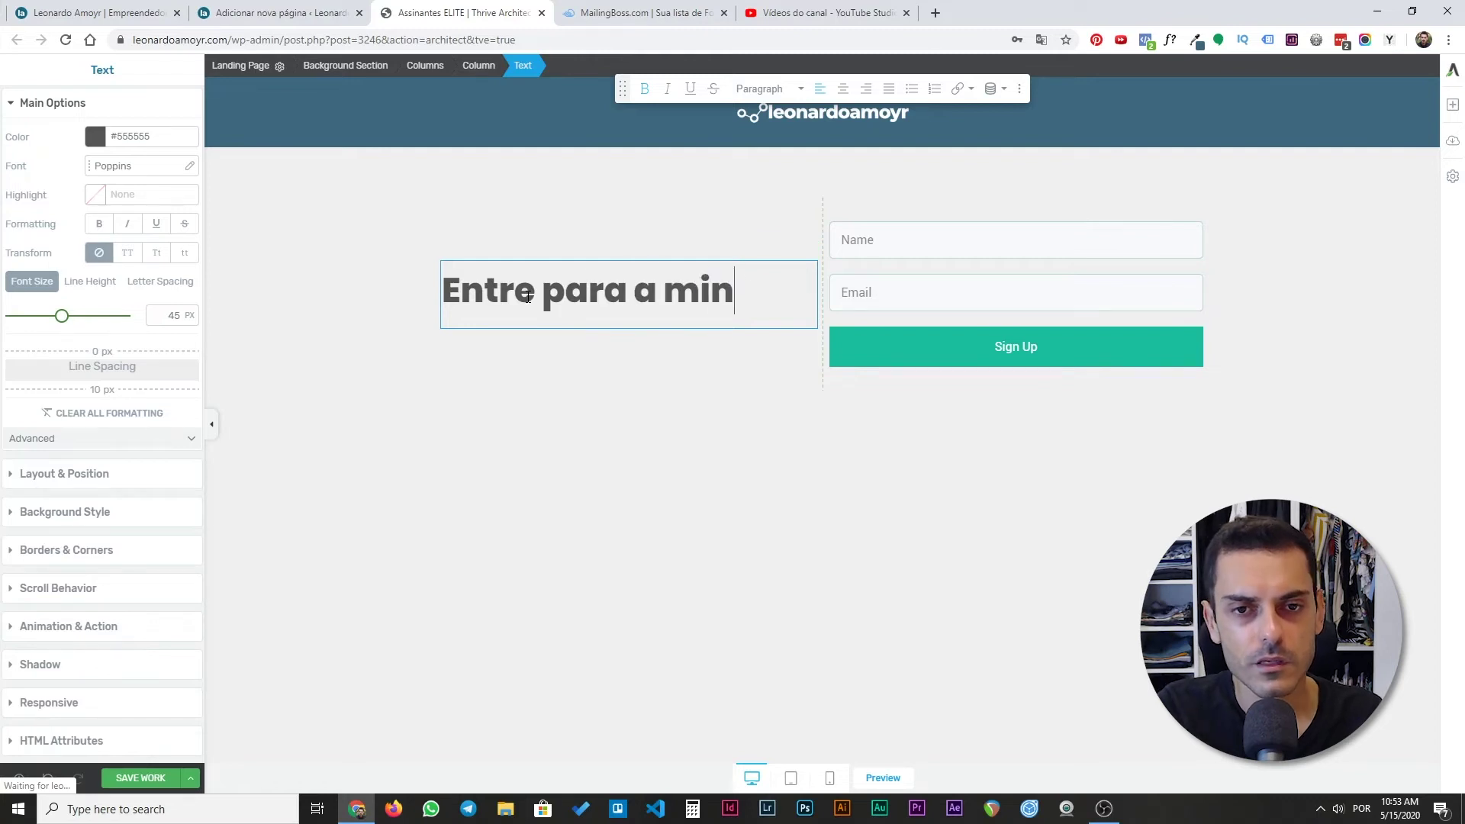
pyautogui.write('ha lista de assinantes ELITE')
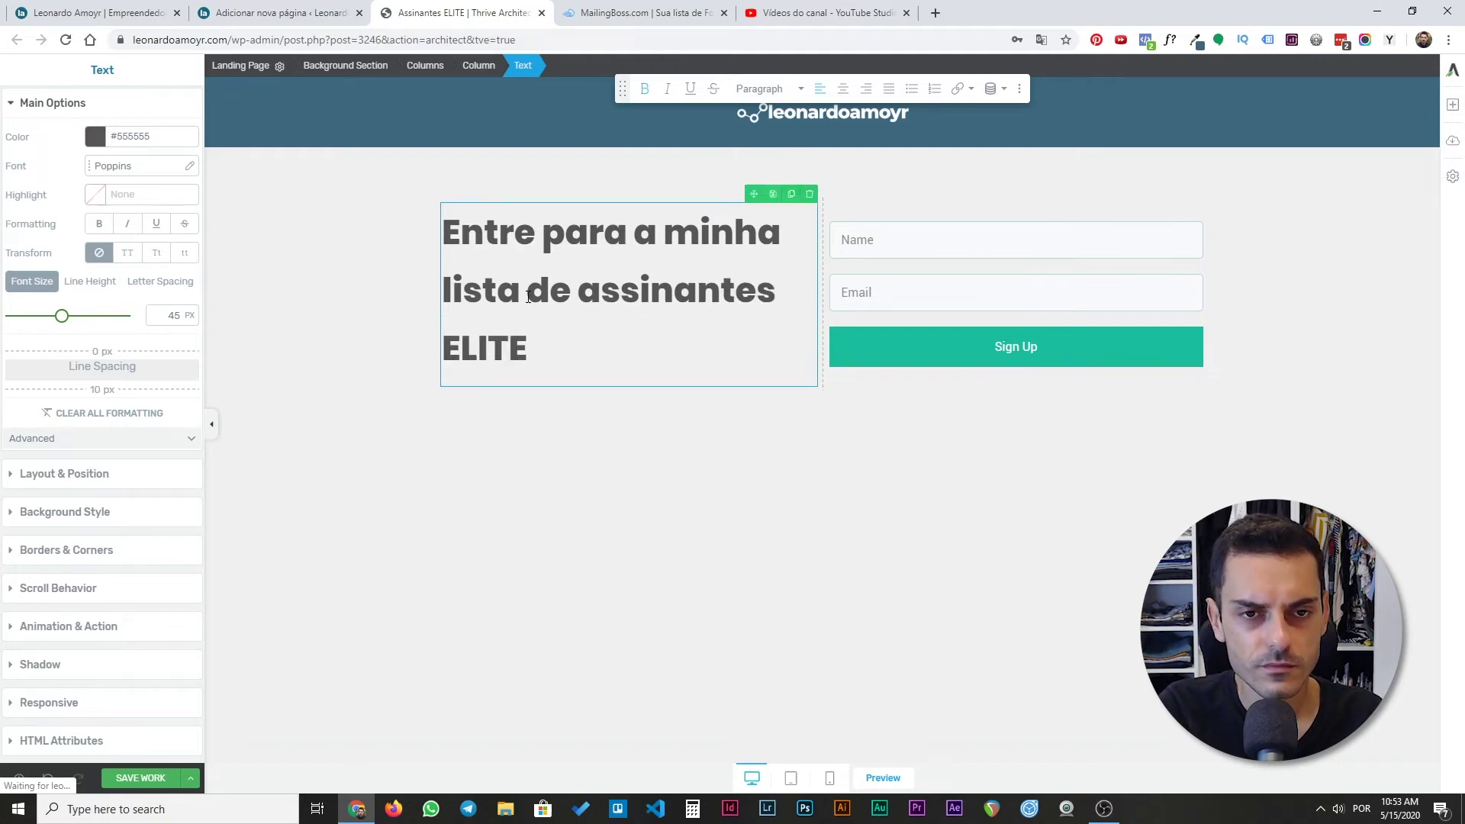
# - Extend the headline after "ELITE" with the text "e participe do meu grupo do Telegram!"
pyautogui.write(' e pasrt')
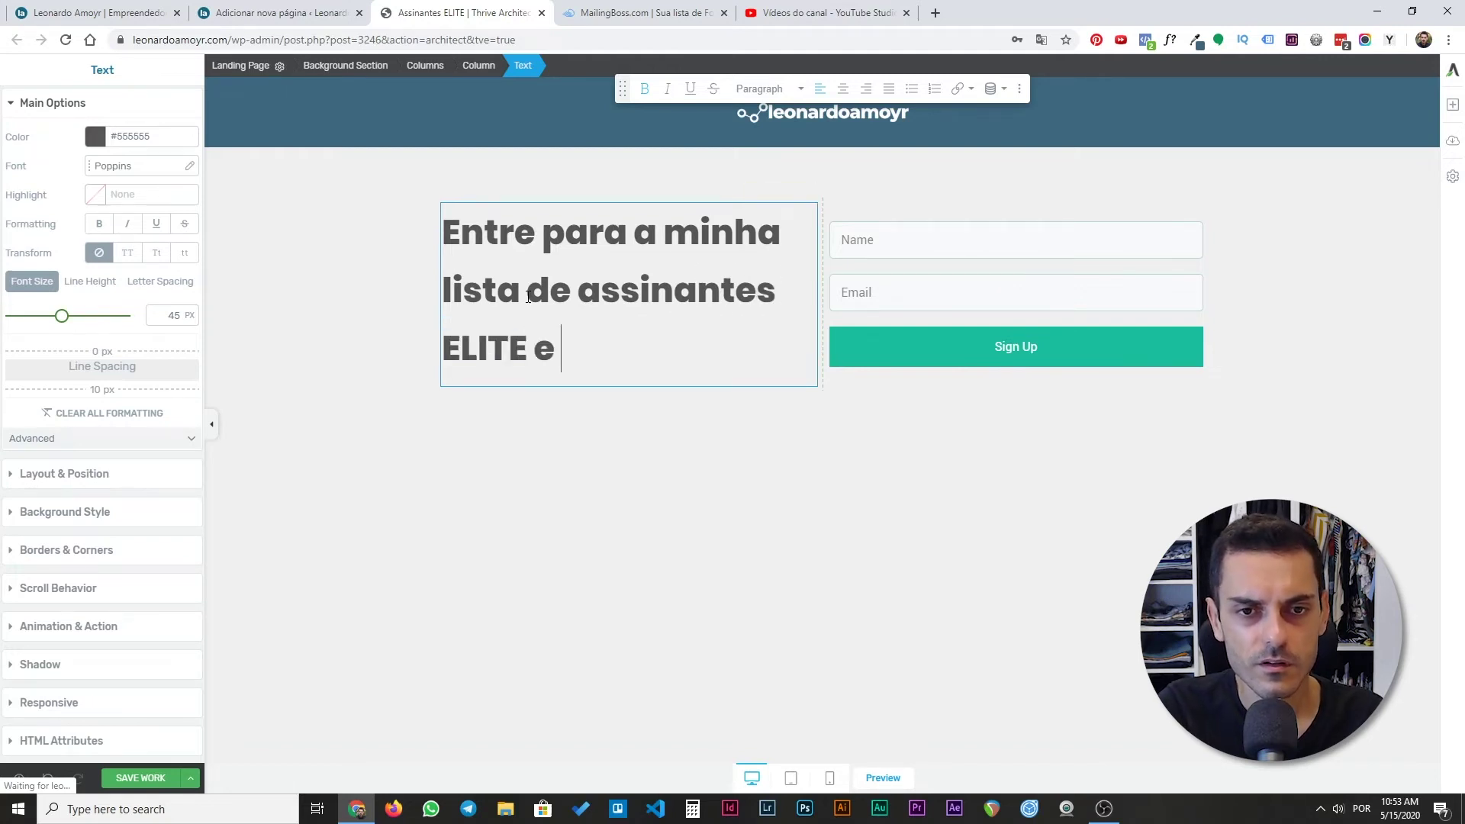
pyautogui.press('BackSpace')
pyautogui.press('BackSpace')
pyautogui.press('BackSpace')
pyautogui.write('rtici')
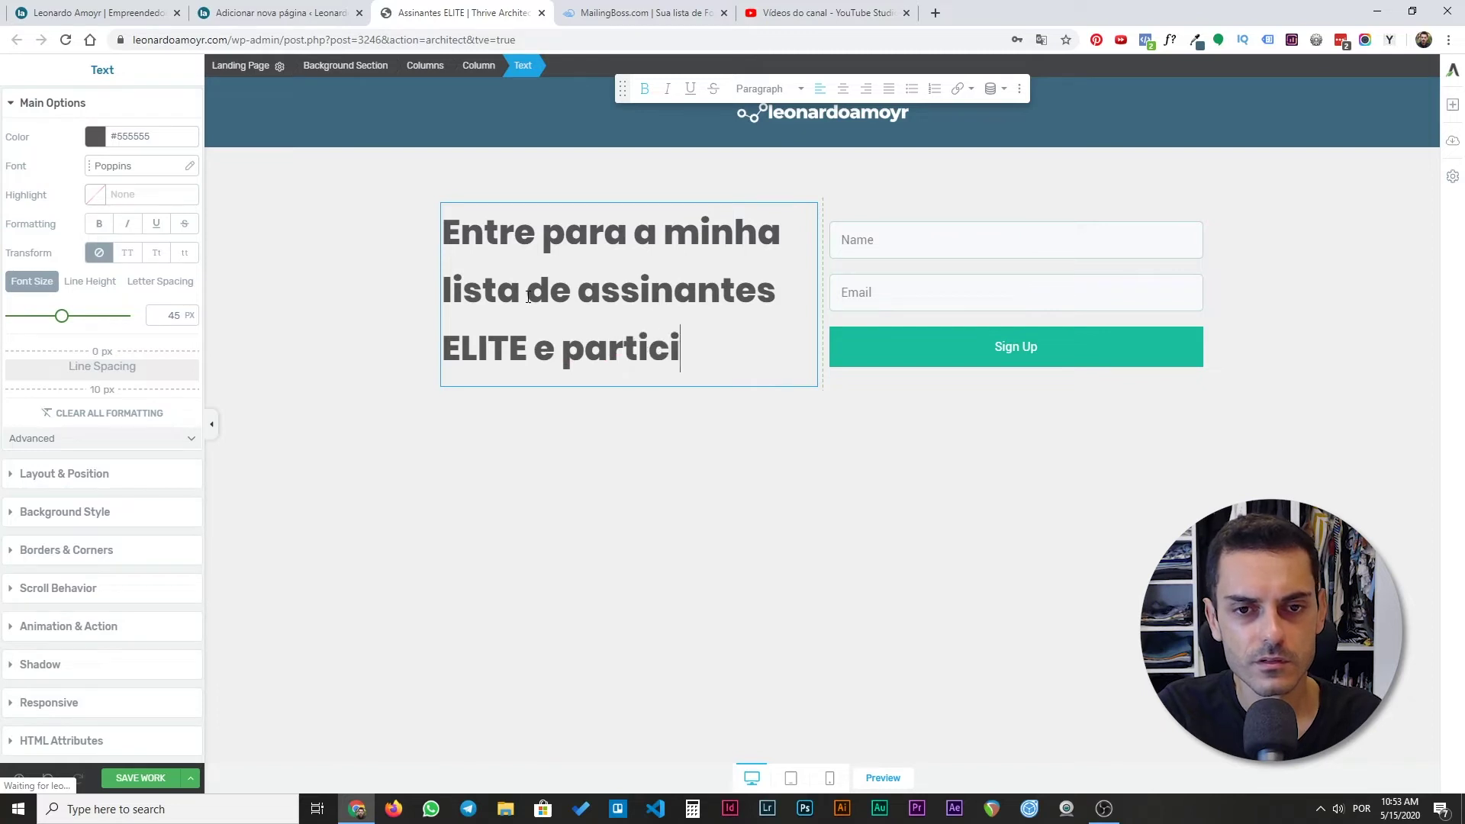
pyautogui.write('pe do meu gr')
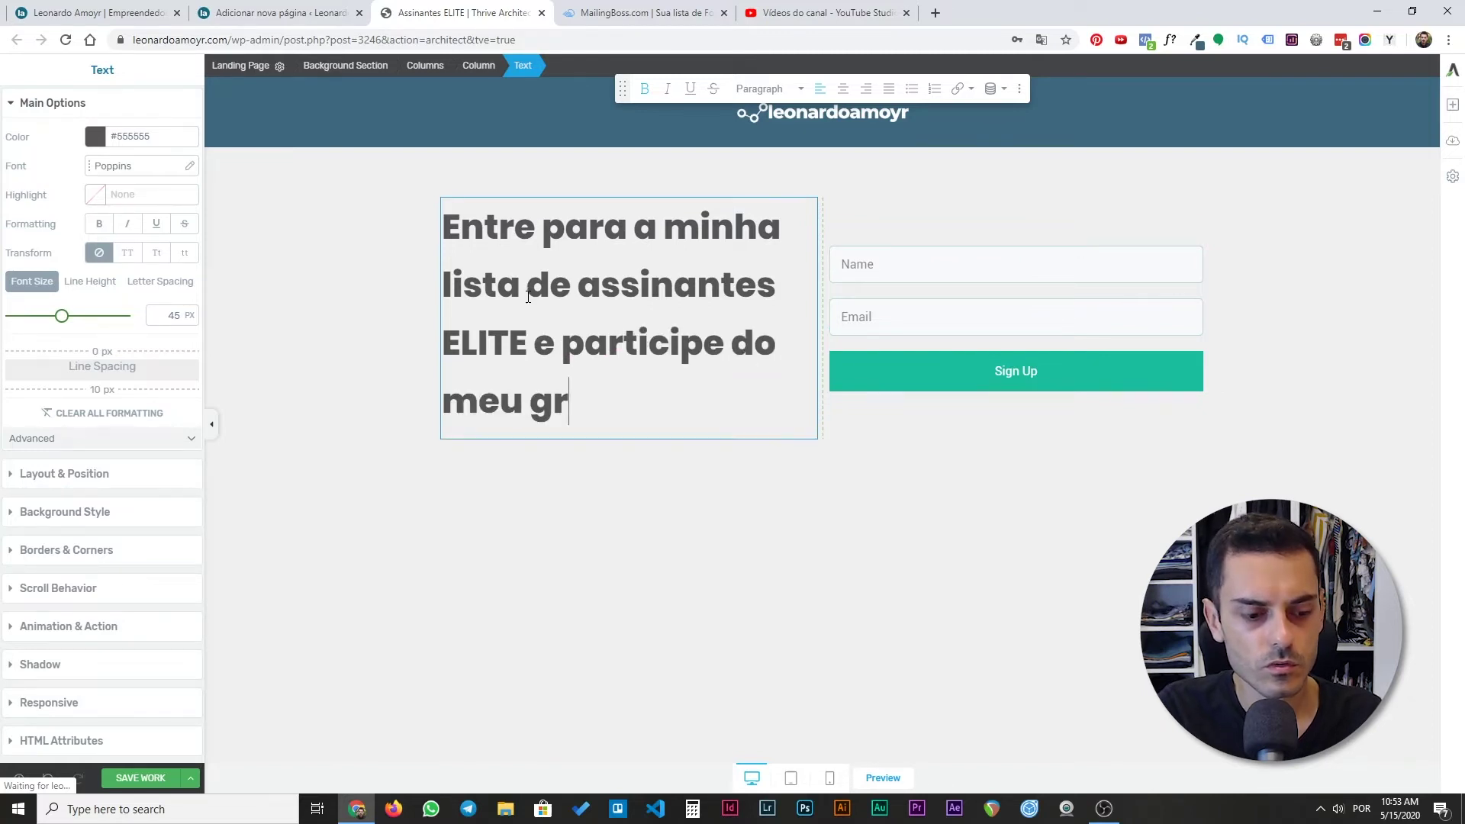
pyautogui.write('upo do Telegram')
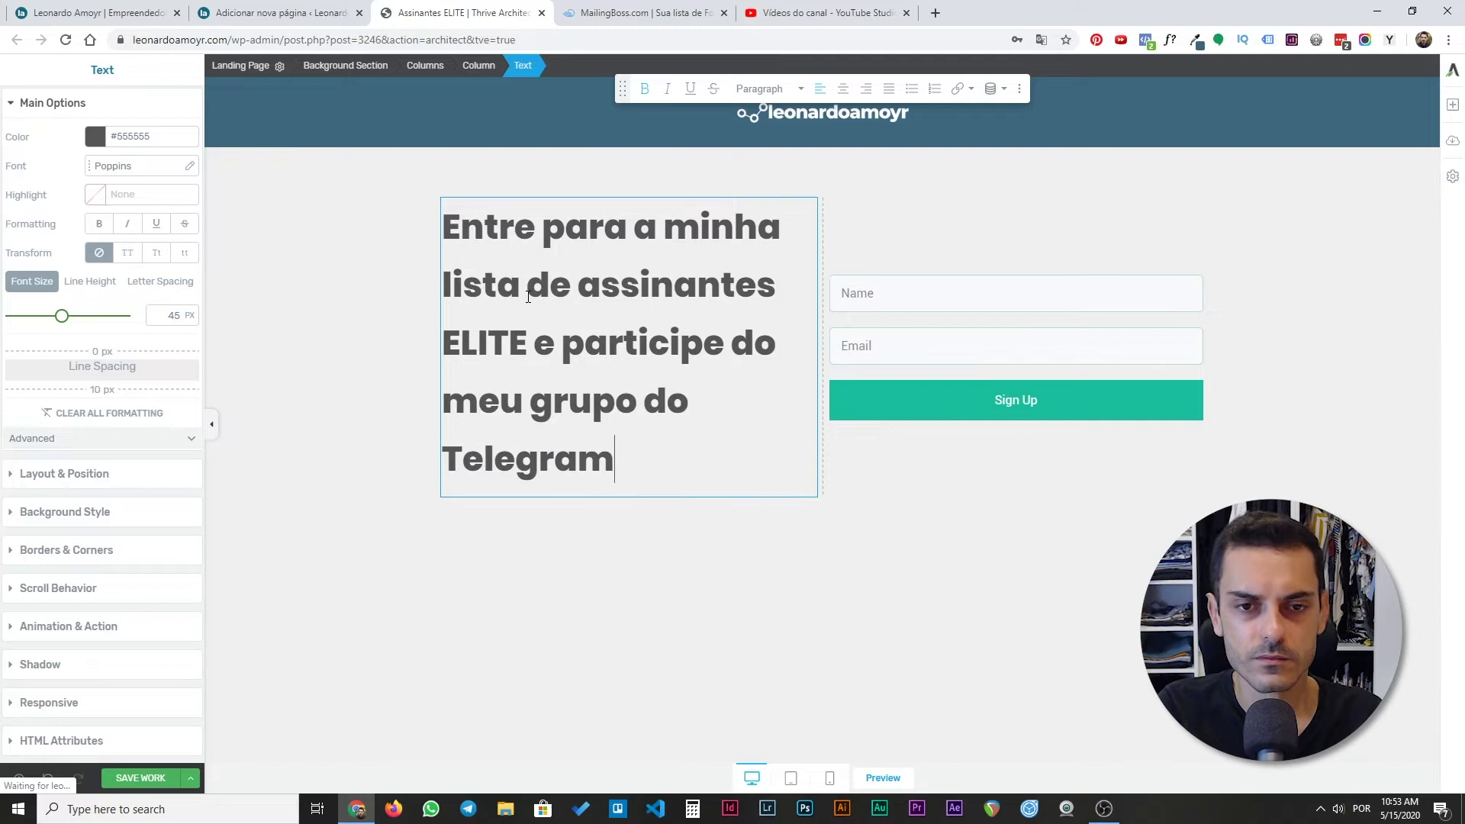
pyautogui.write('!')
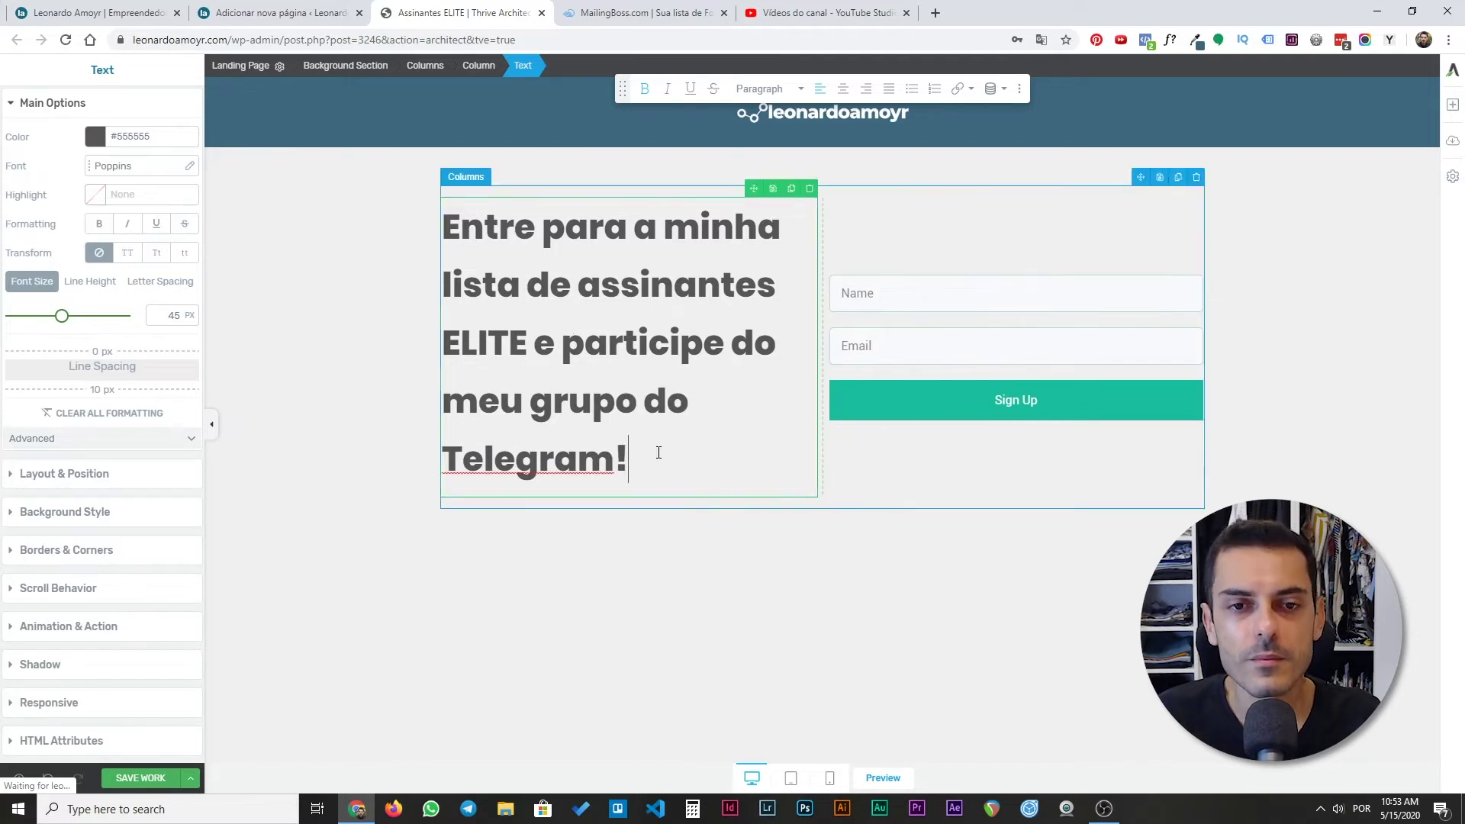
# - Remove the bold from the whole headline, leaving only "ASSINANTES ELITE", put in capitals, and "Telegram!" in bold
pyautogui.hotkey('ctrl', 'a')
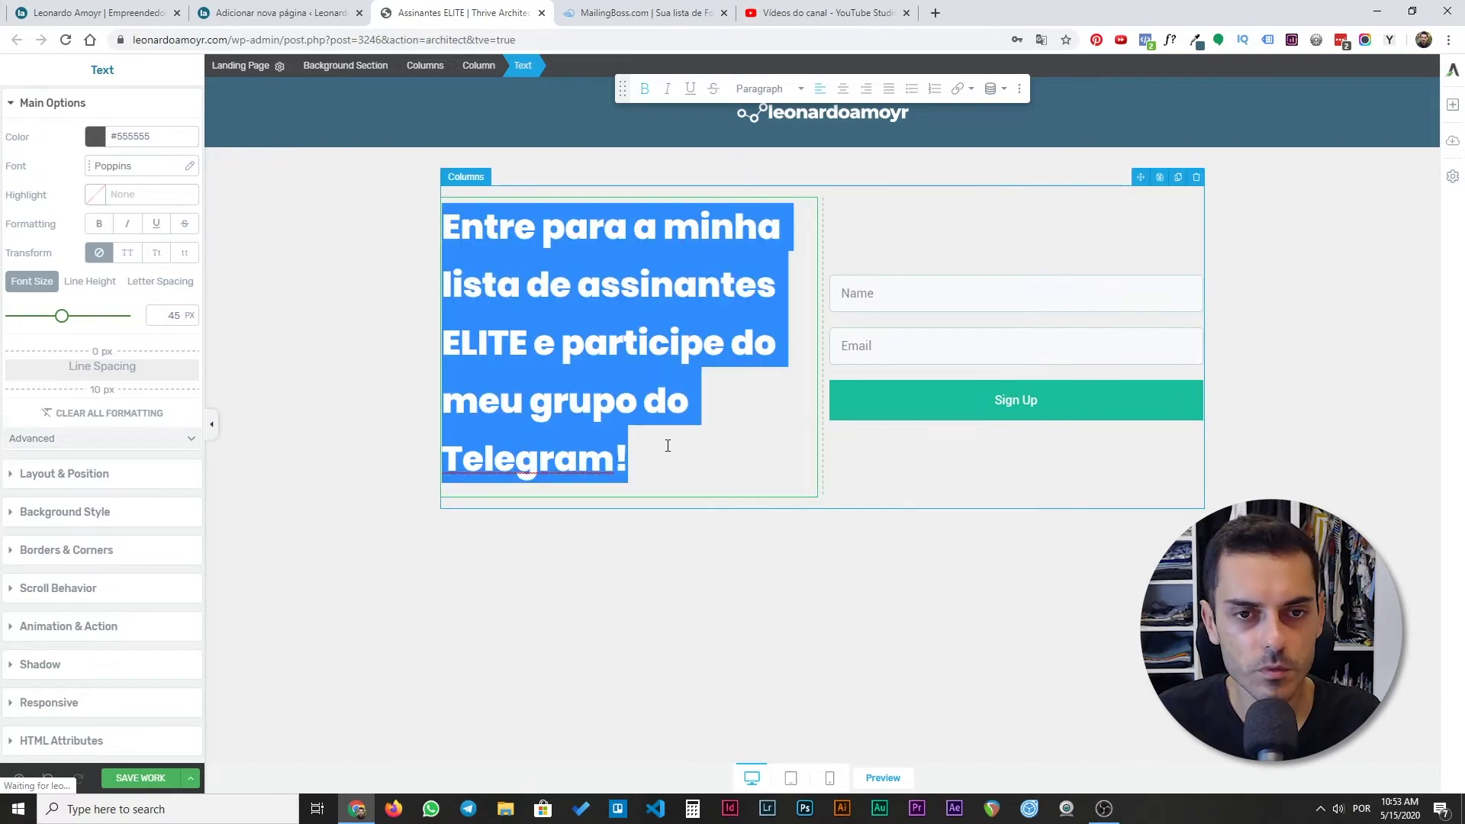
pyautogui.click(635, 358)
pyautogui.hotkey('ctrl', 'a')
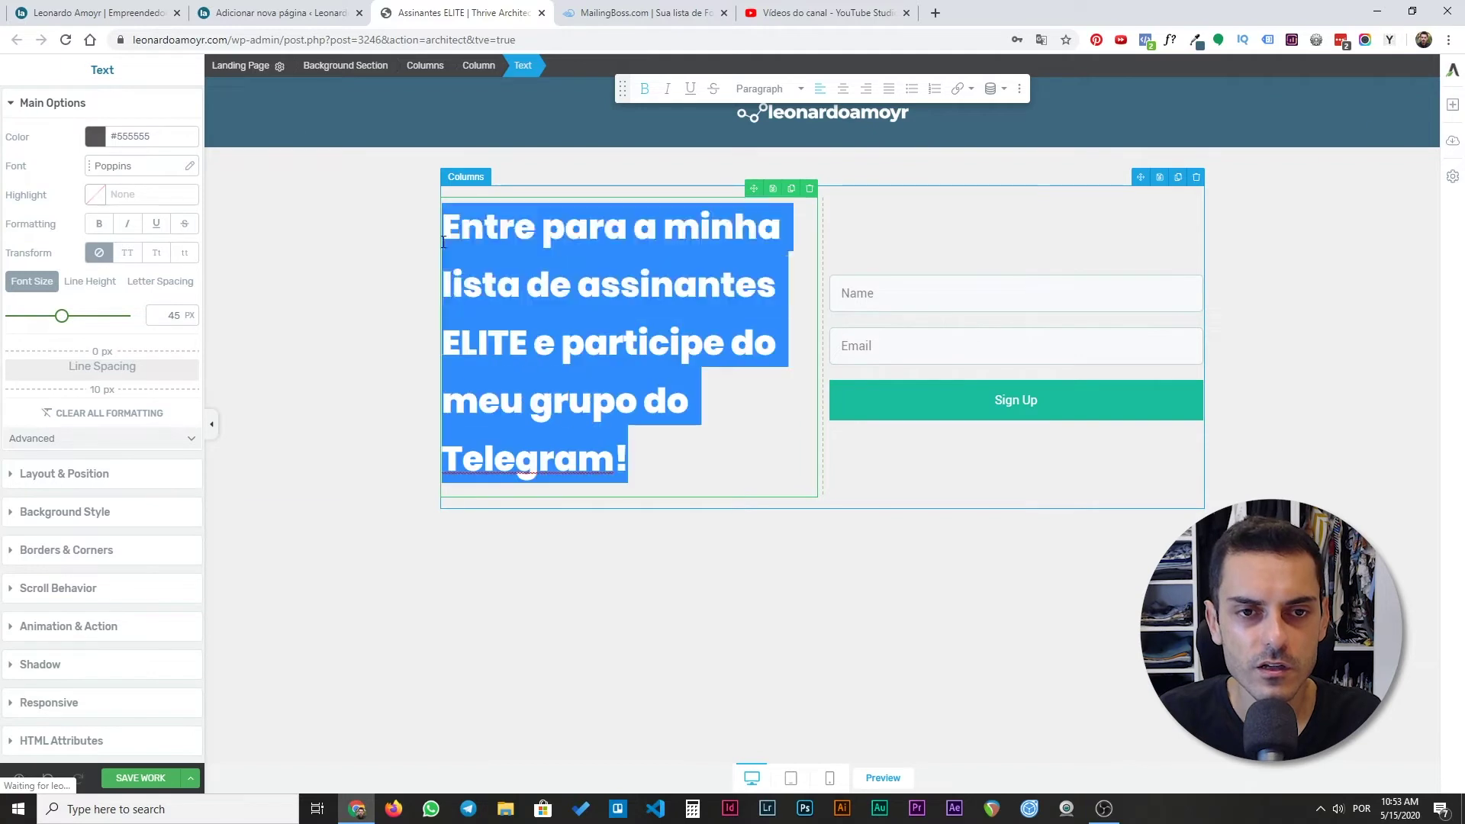
pyautogui.hotkey('ctrl', 'b')
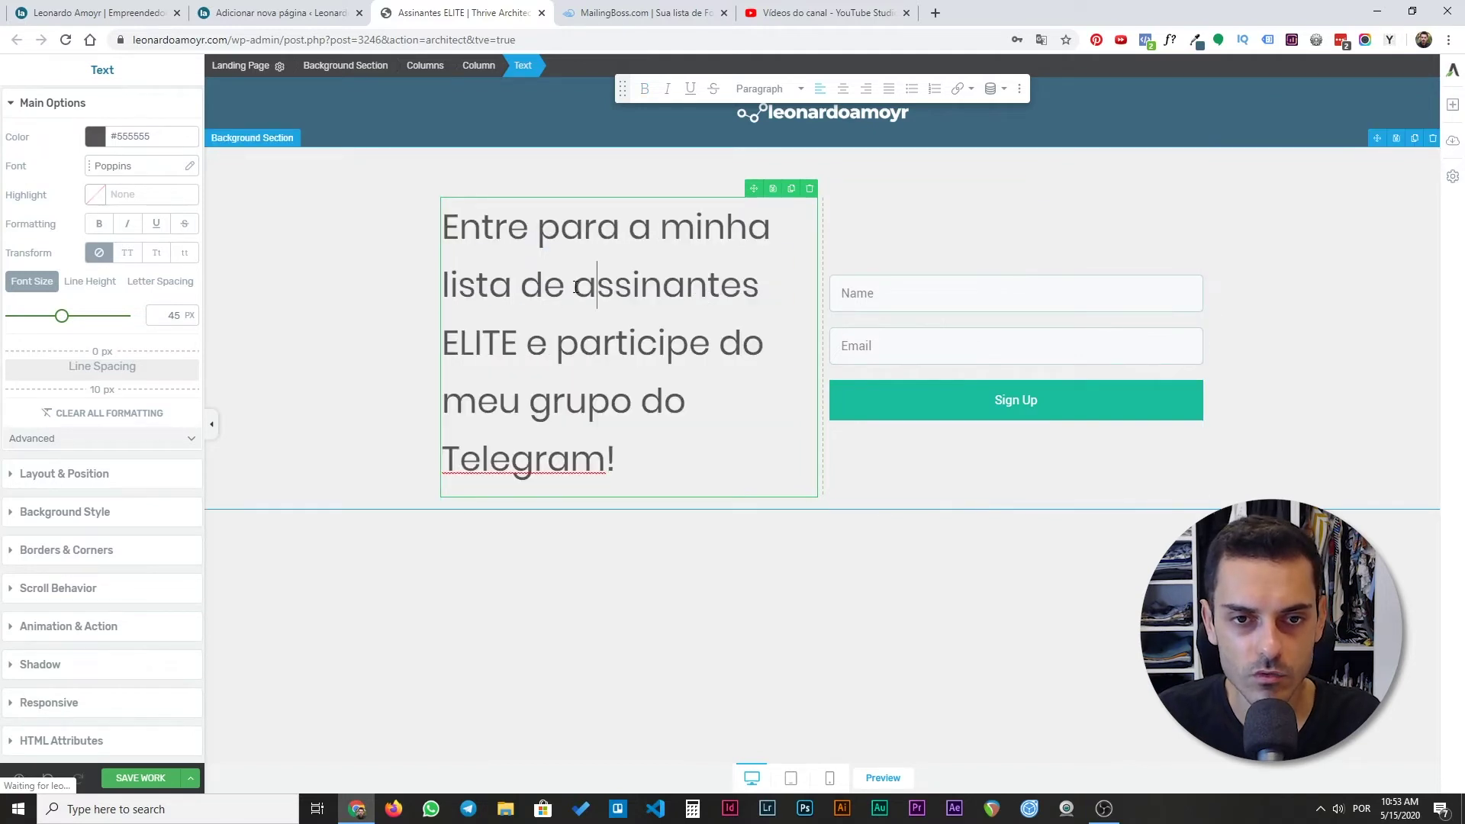
pyautogui.moveTo(584, 286); pyautogui.dragTo(759, 286)
pyautogui.hotkey('ctrl', 'z')
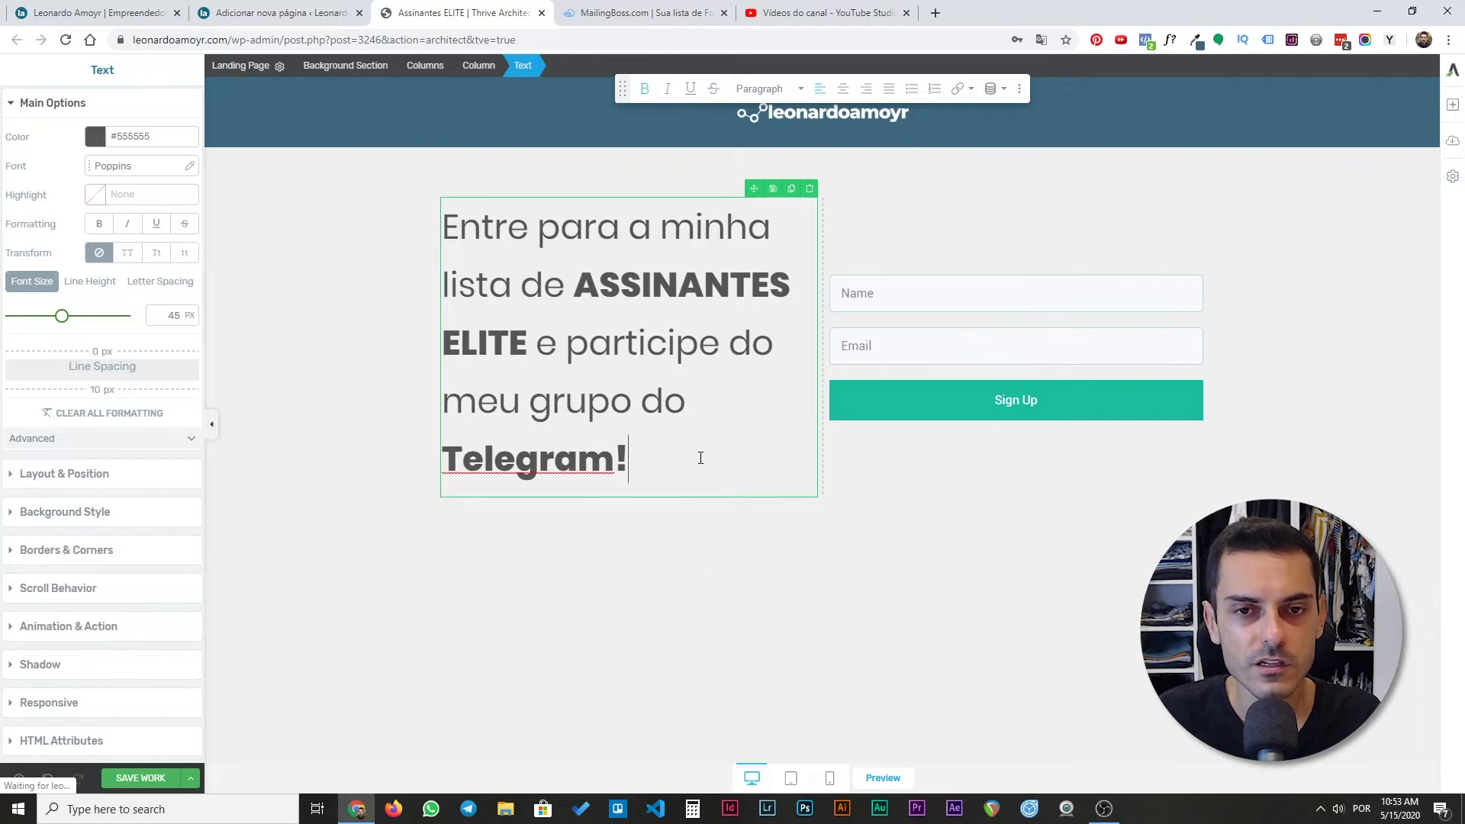
pyautogui.click(476, 226)
pyautogui.click(73, 105)
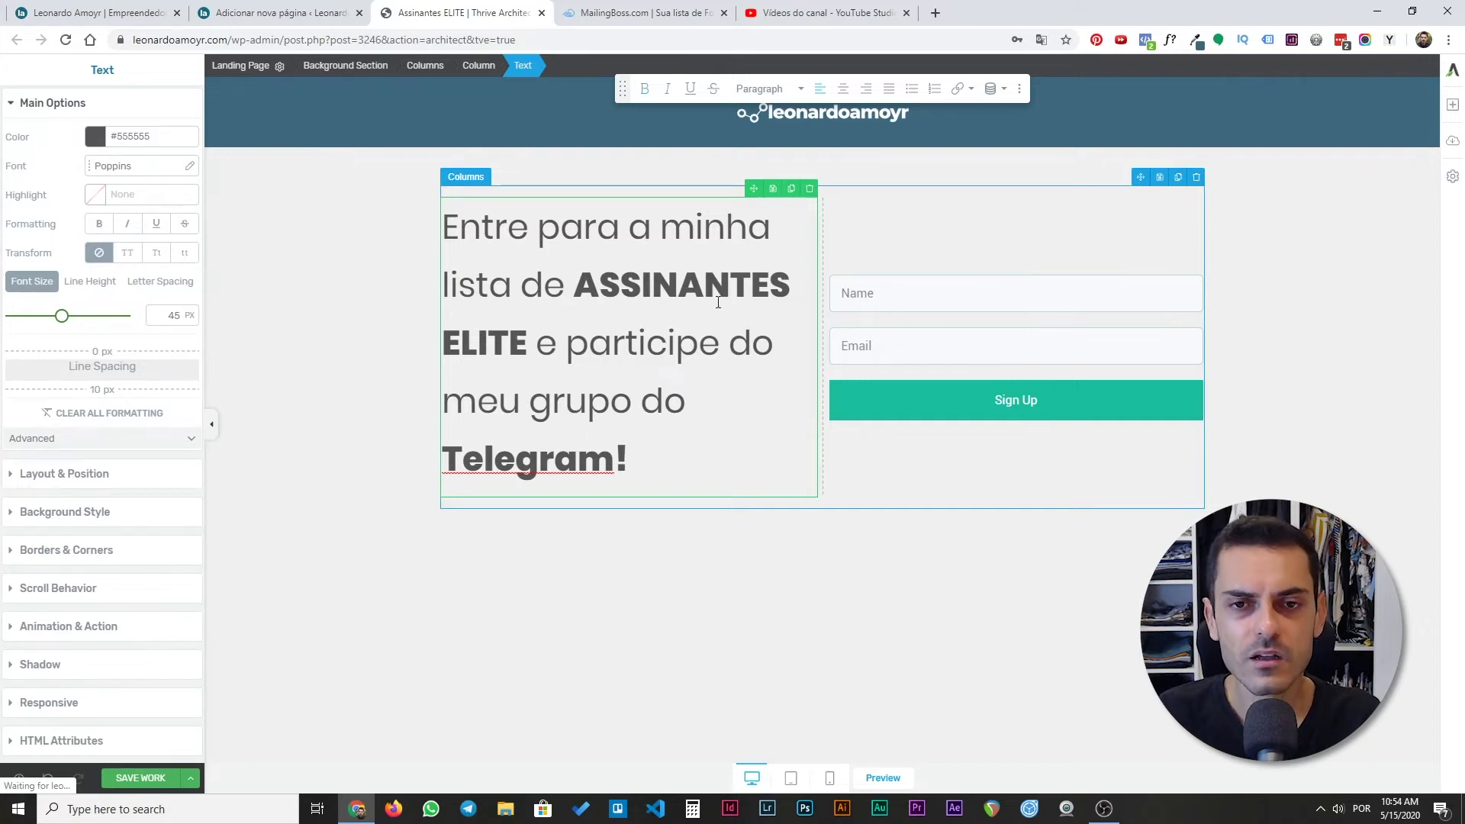
pyautogui.click(806, 317)
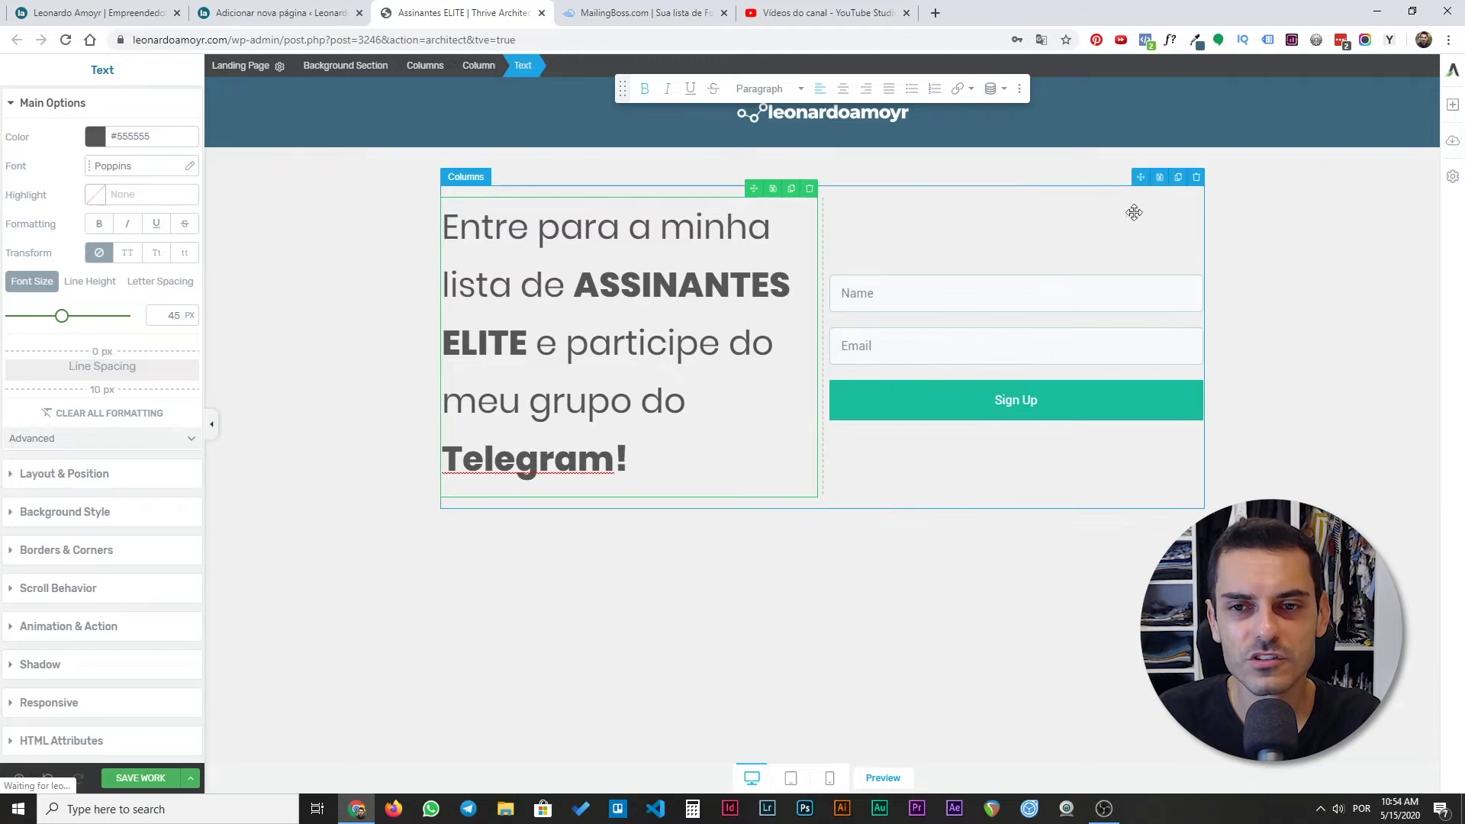
# - Increase the top margin of the two-column block to 89 px
pyautogui.click(654, 193)
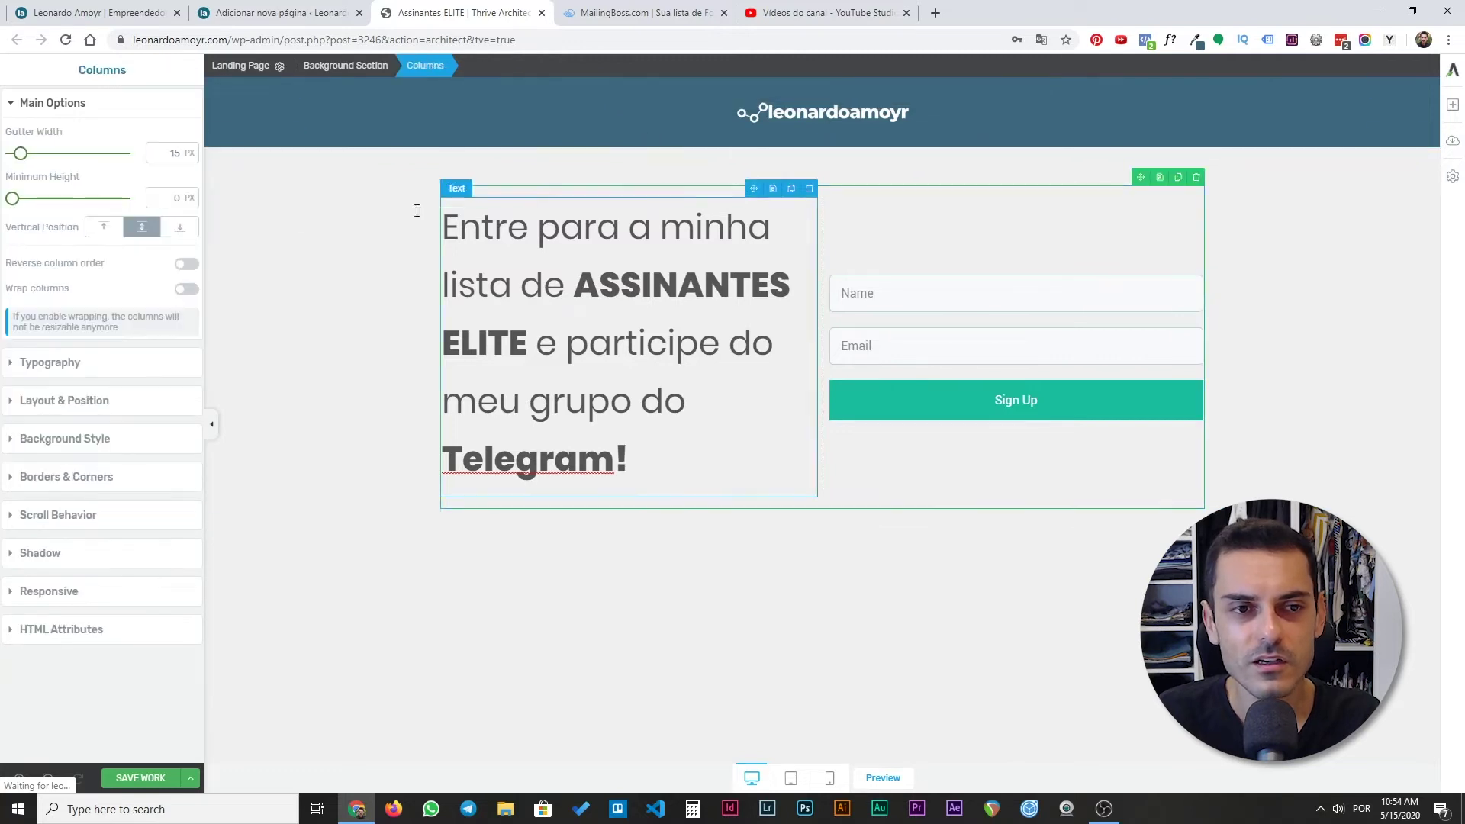
pyautogui.click(13, 401)
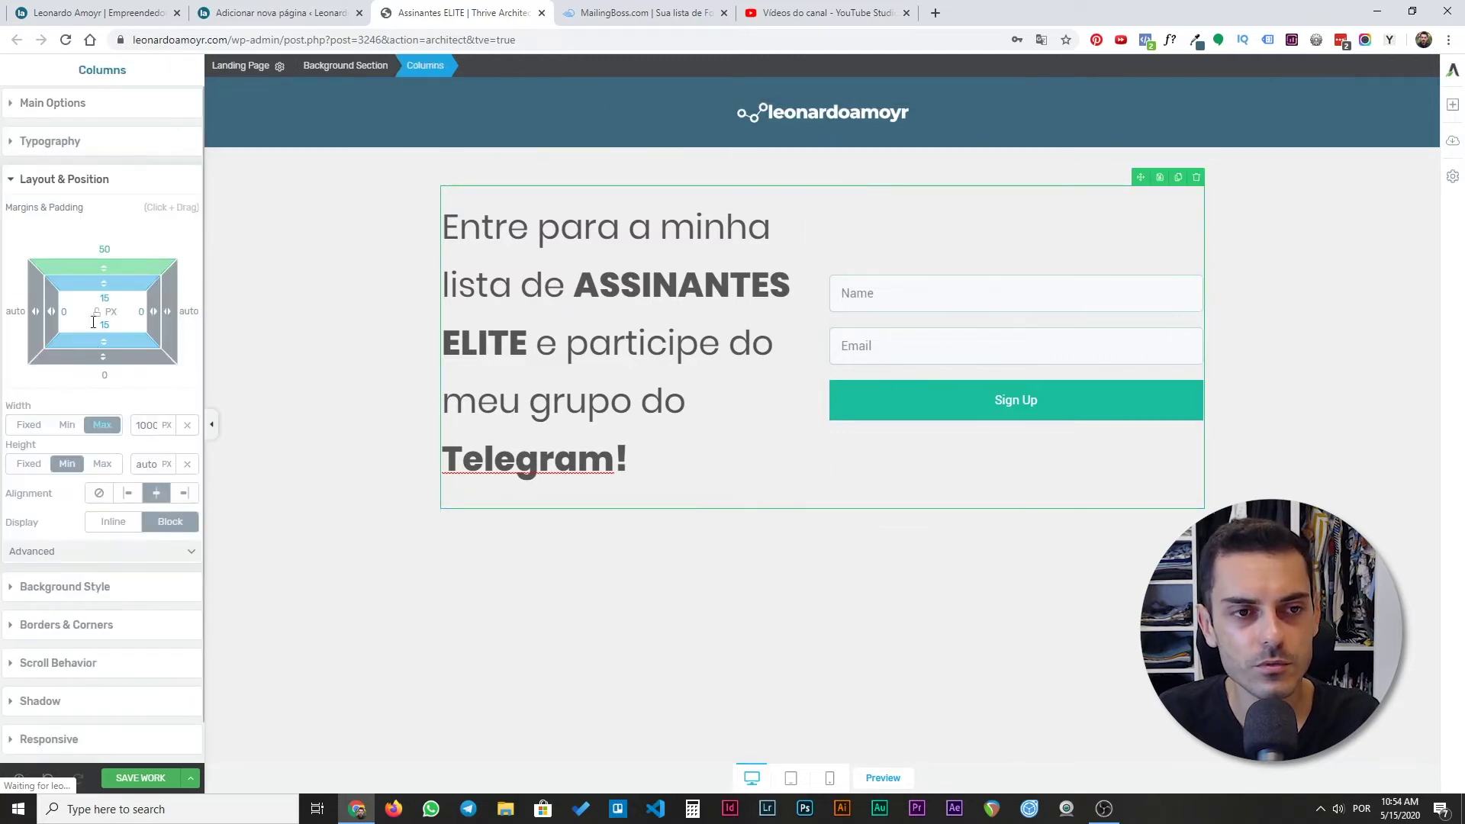
pyautogui.moveTo(101, 265); pyautogui.dragTo(111, 206)
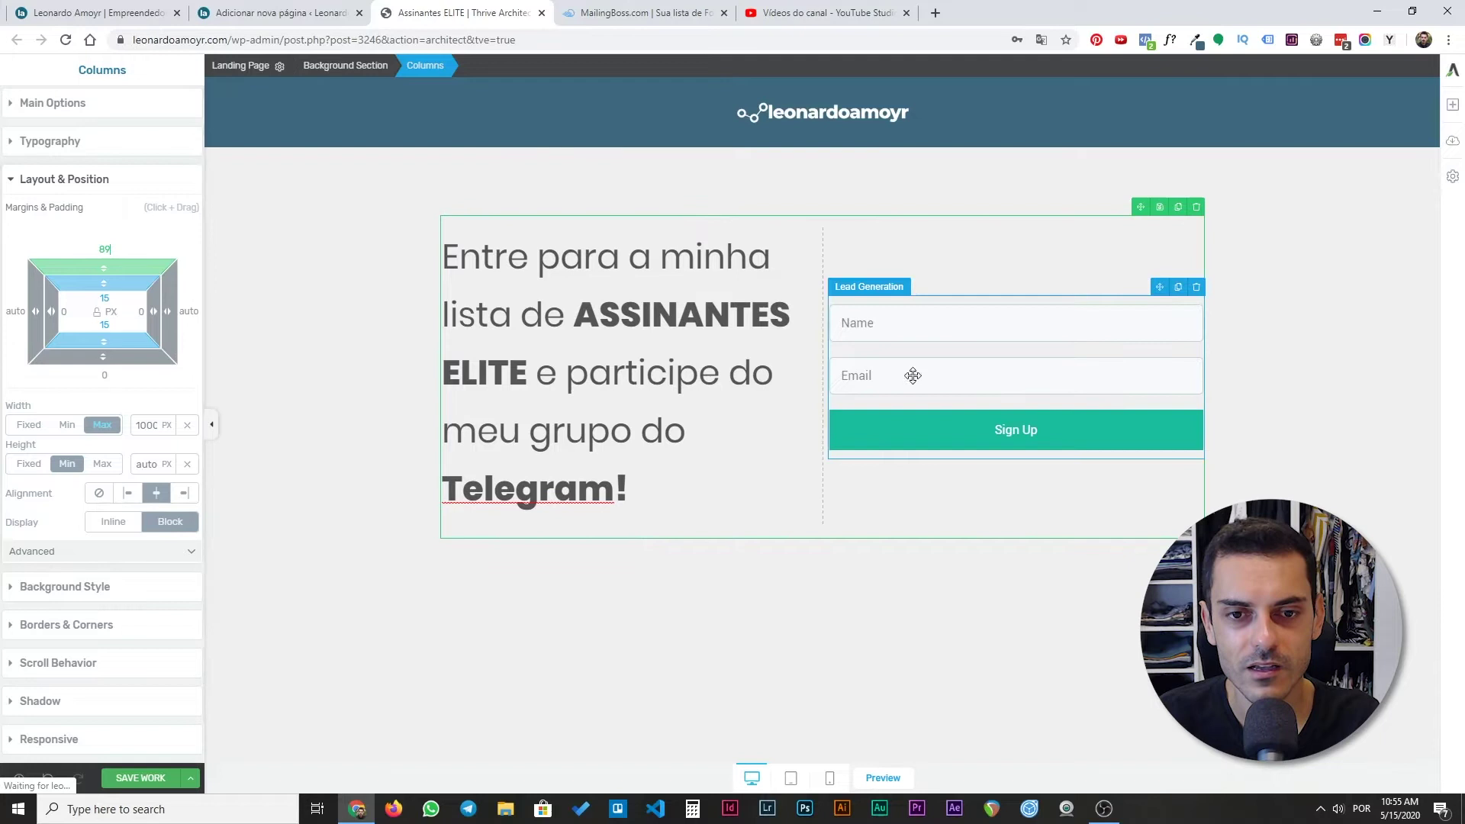
# - Switch to MailingBoss and copy the full "Formulário de Inscrição" code of the "Assinantes do Blog" list
pyautogui.click(909, 328)
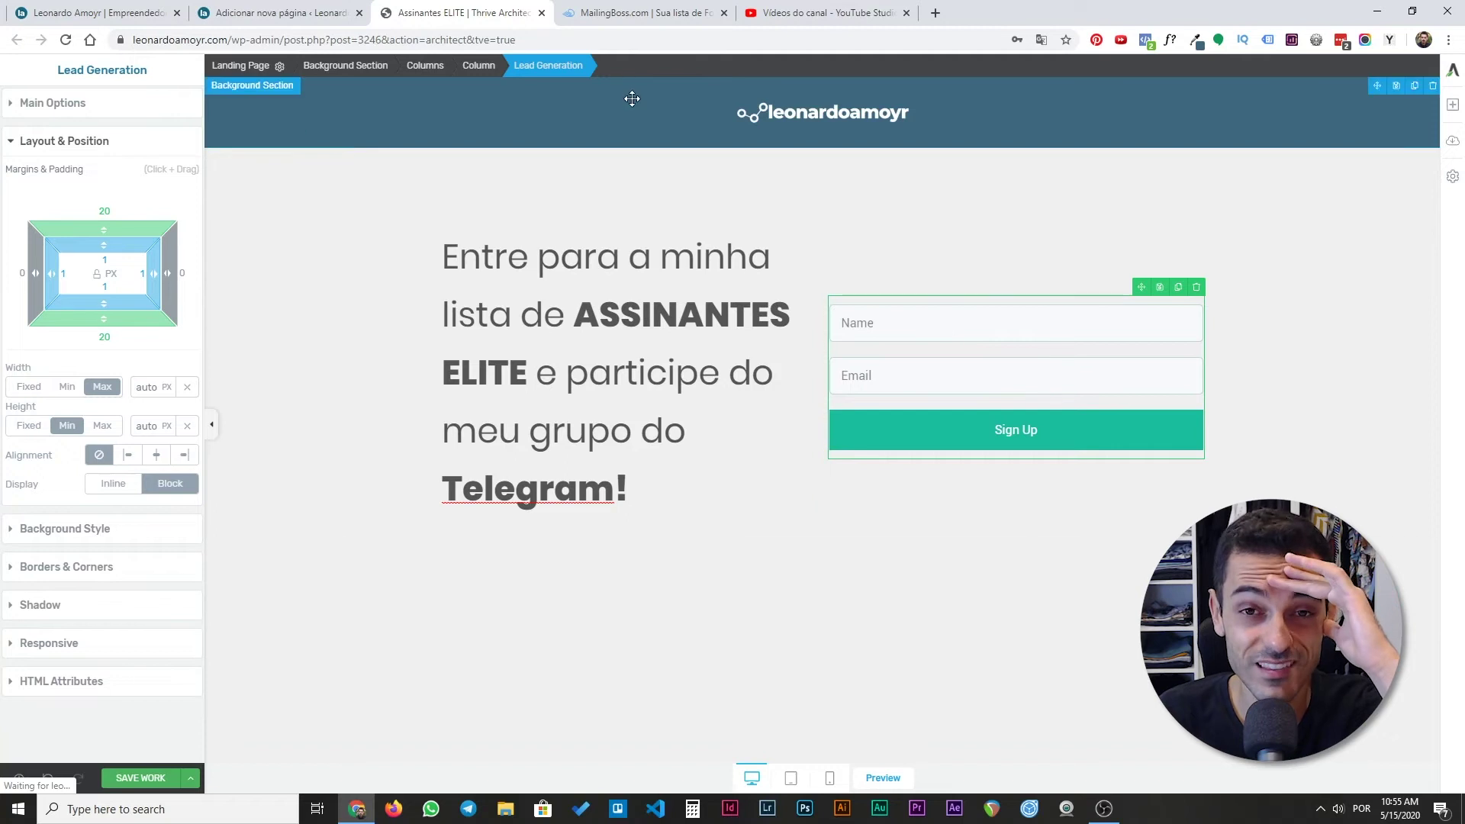
pyautogui.click(645, 12)
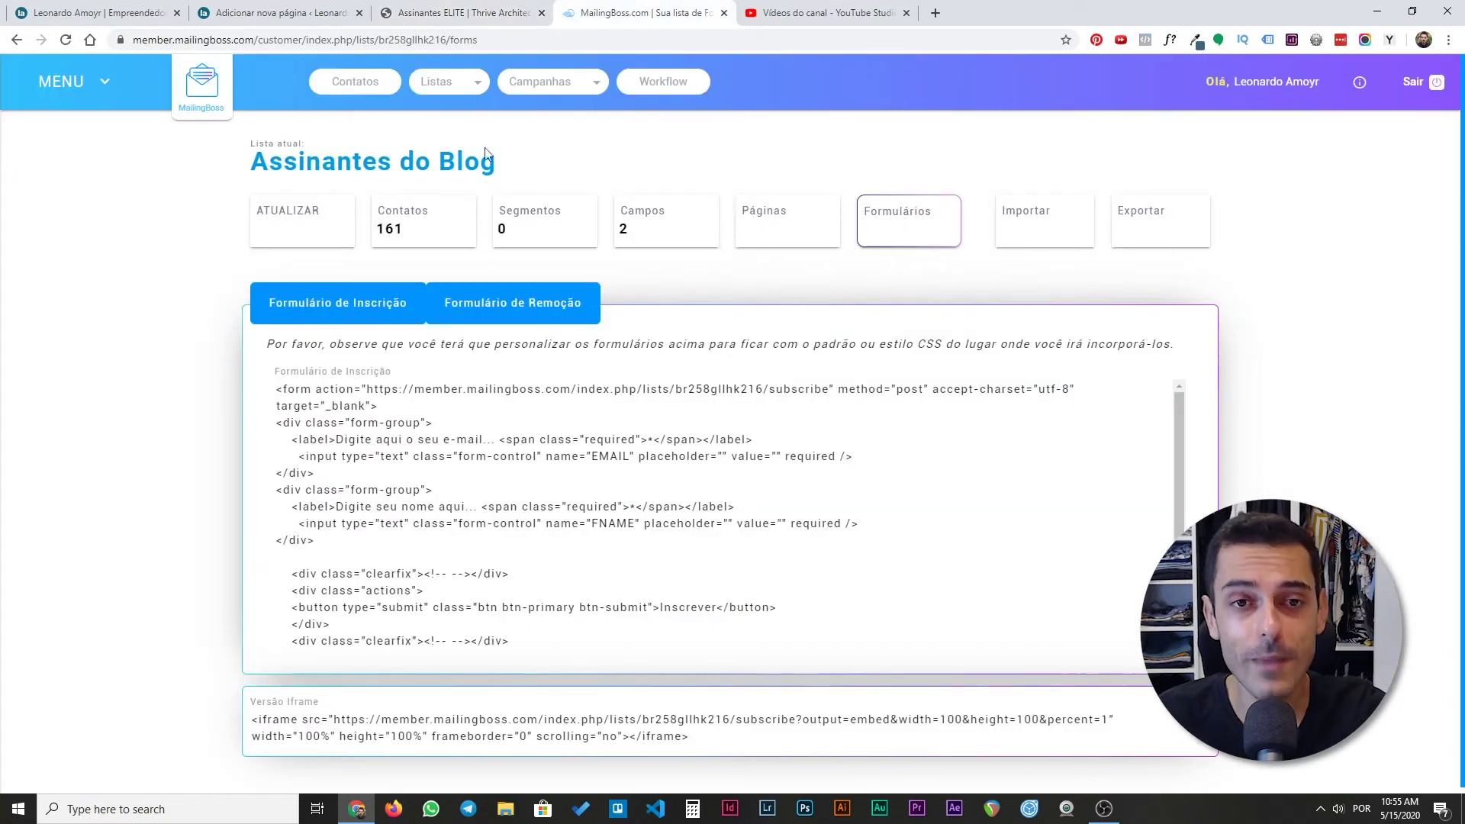
pyautogui.click(321, 405)
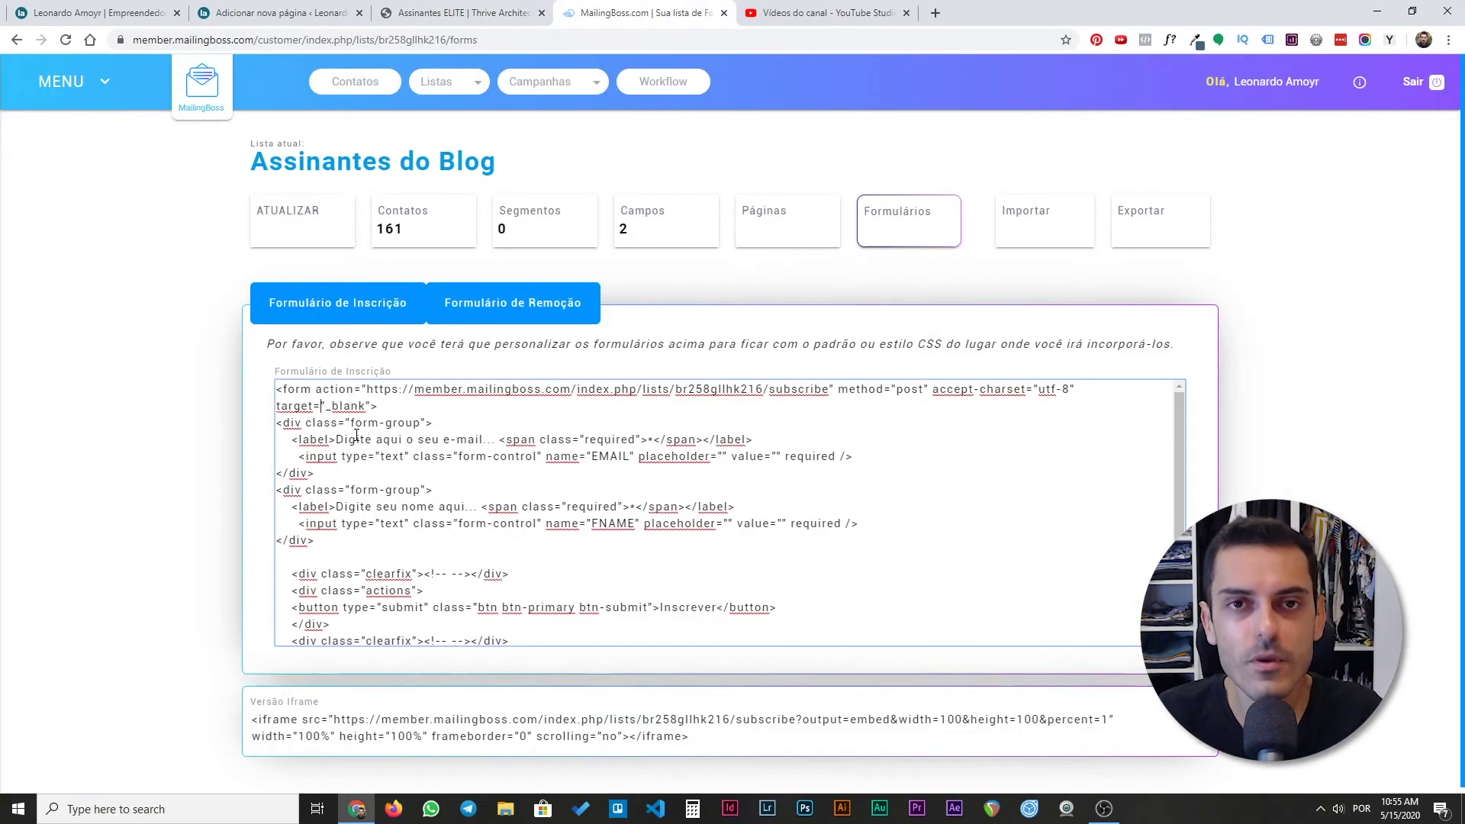
pyautogui.hotkey('ctrl', 'a')
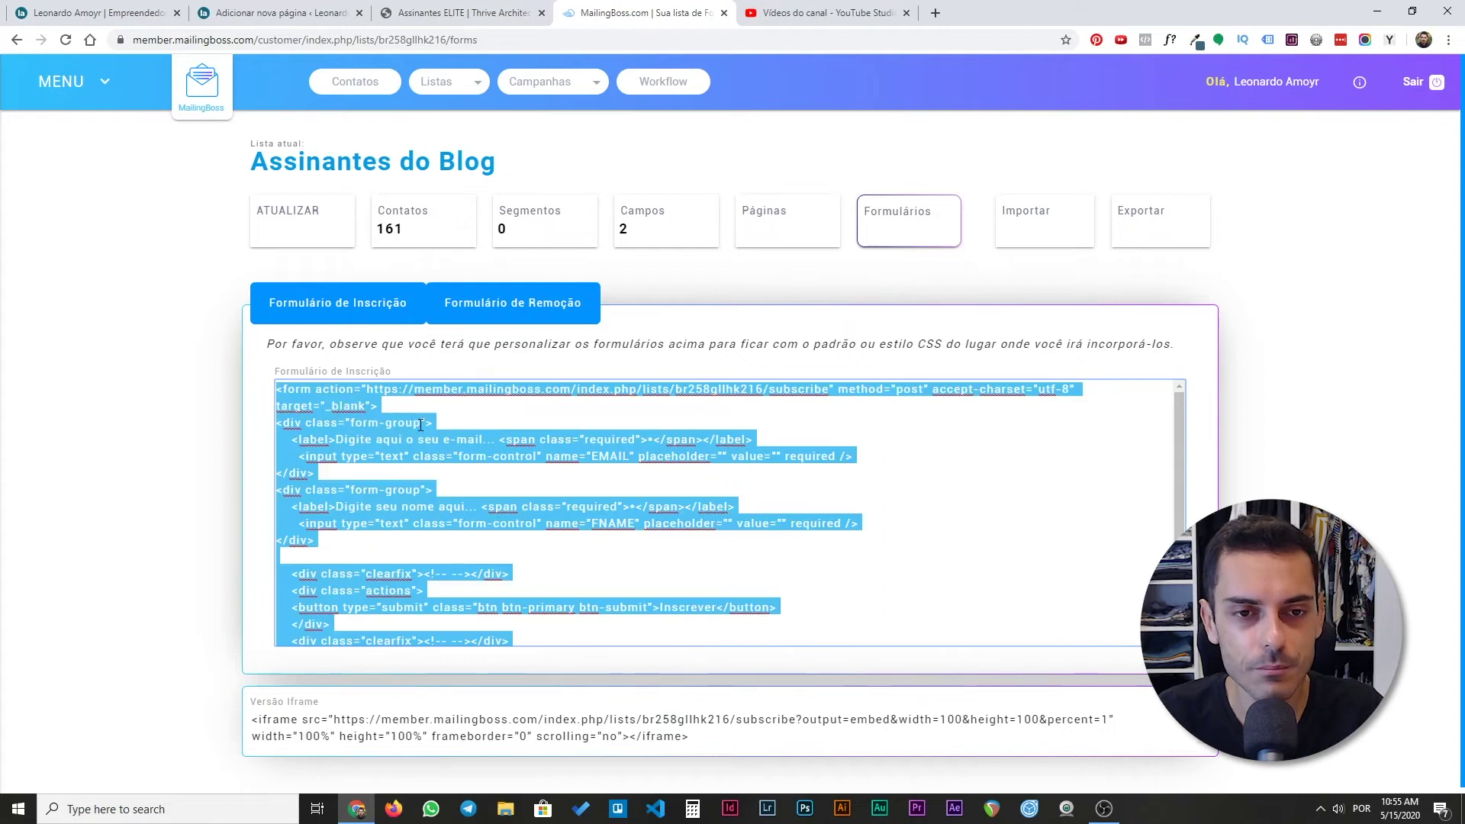
pyautogui.click(434, 439)
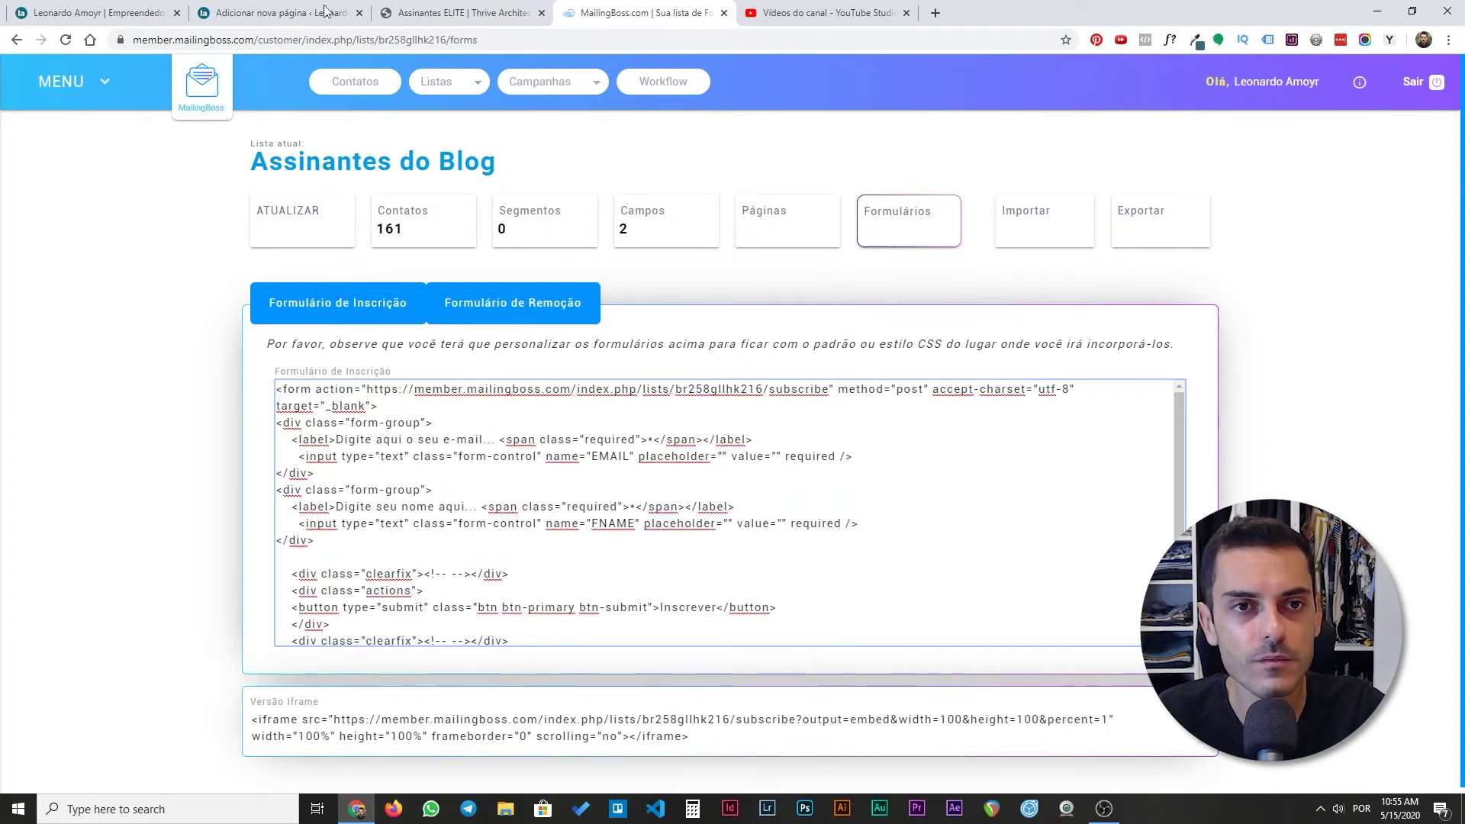
# - Back in Thrive Architect, connect the lead form through HTML code by pasting the MailingBoss form code and generating the form
pyautogui.click(433, 9)
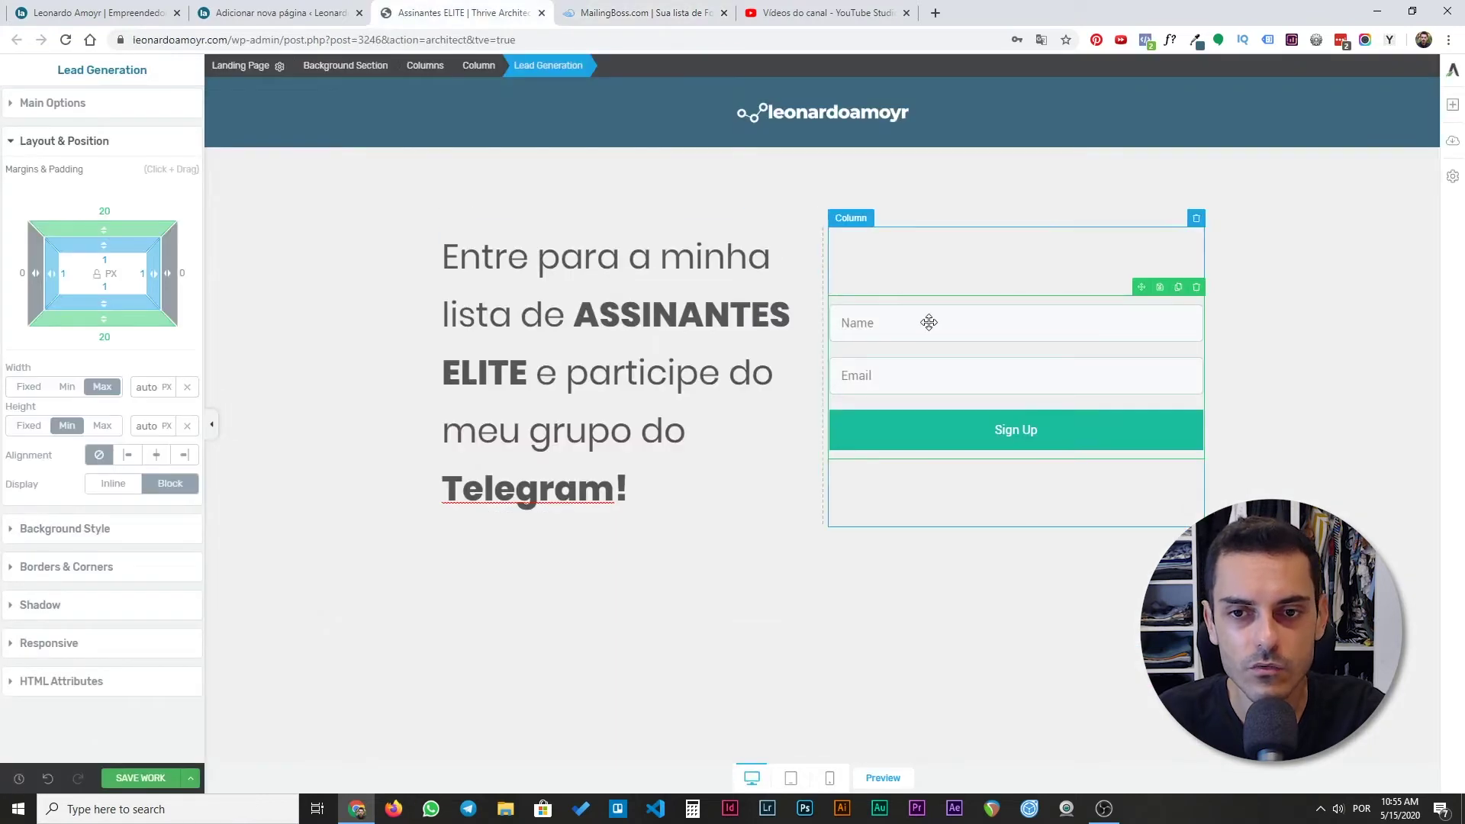
pyautogui.click(74, 113)
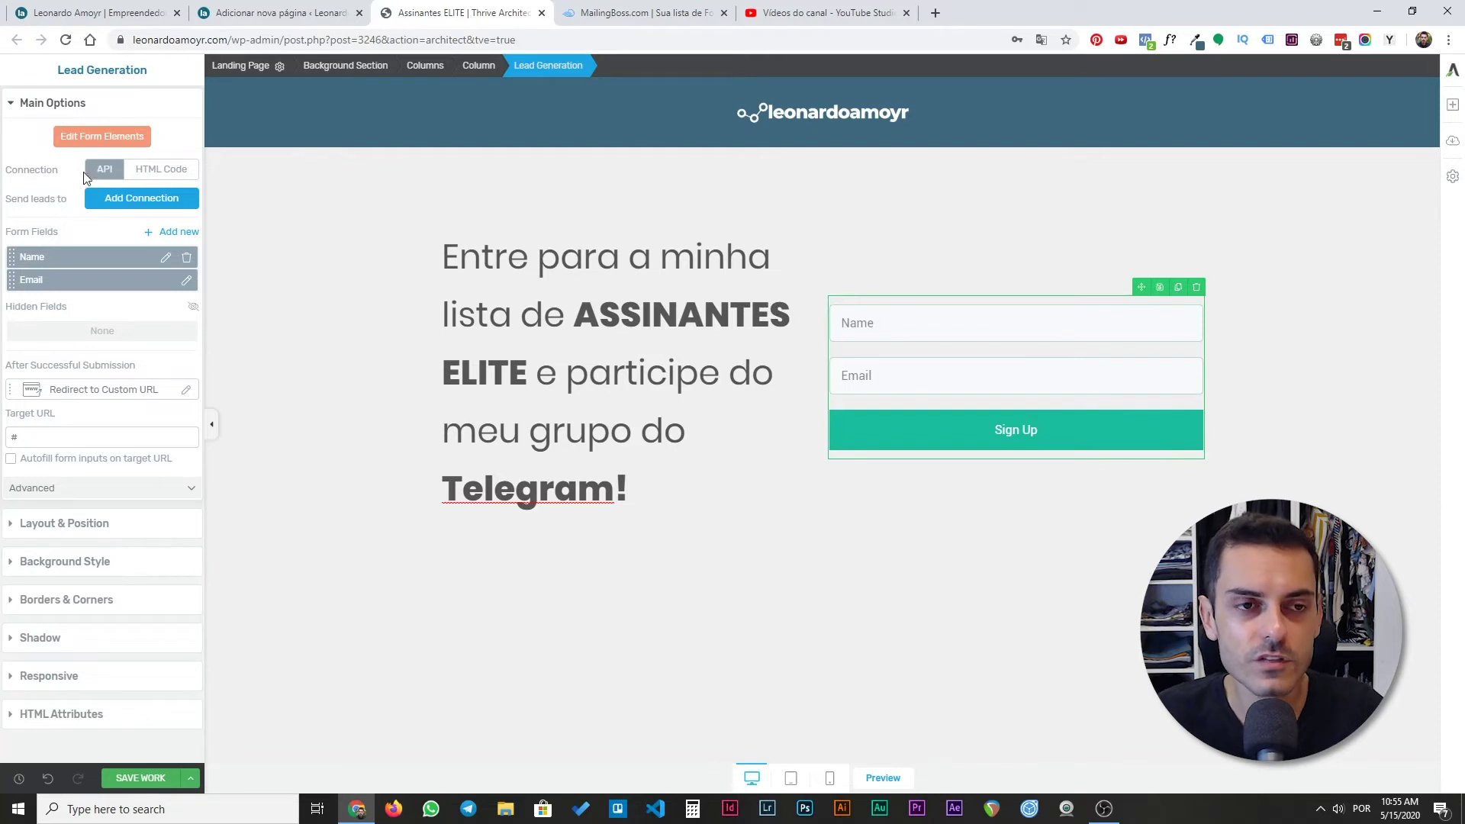
pyautogui.click(166, 175)
pyautogui.click(109, 220)
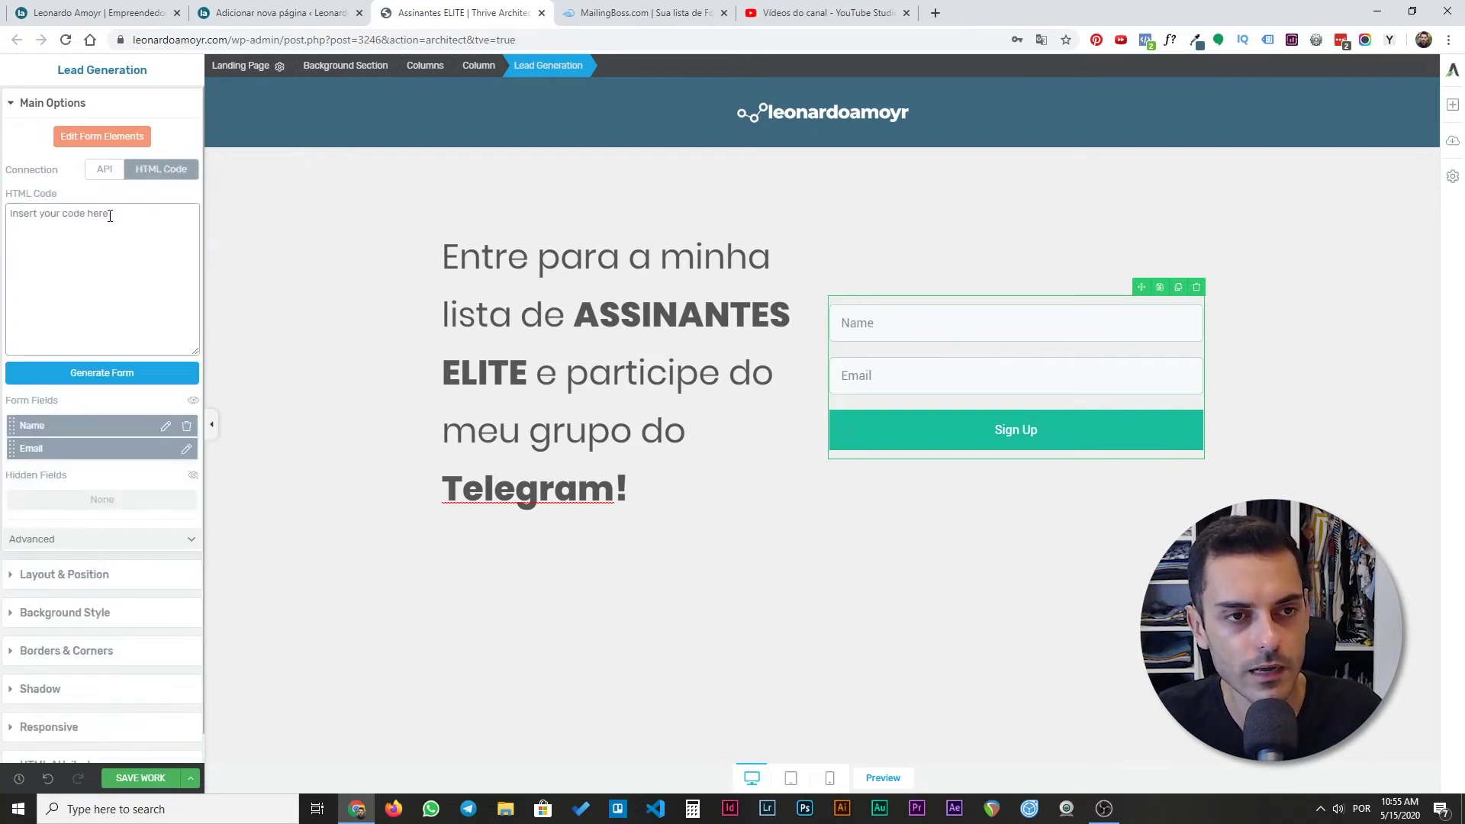
pyautogui.hotkey('ctrl', 'v')
pyautogui.click(119, 374)
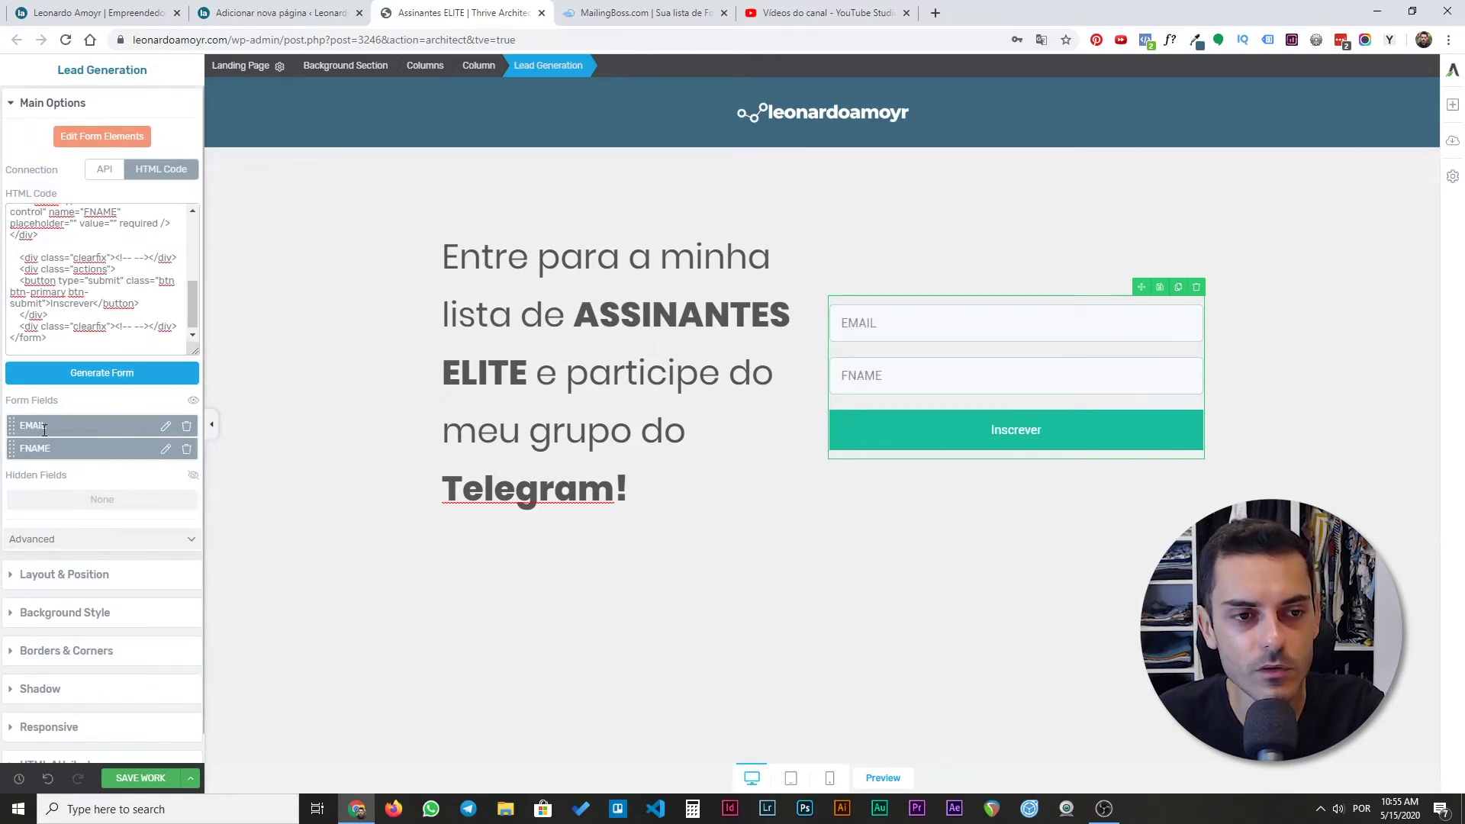
# - Change the EMAIL field's placeholder to "Digite aqui o seu e-mail..." and apply it
pyautogui.click(166, 425)
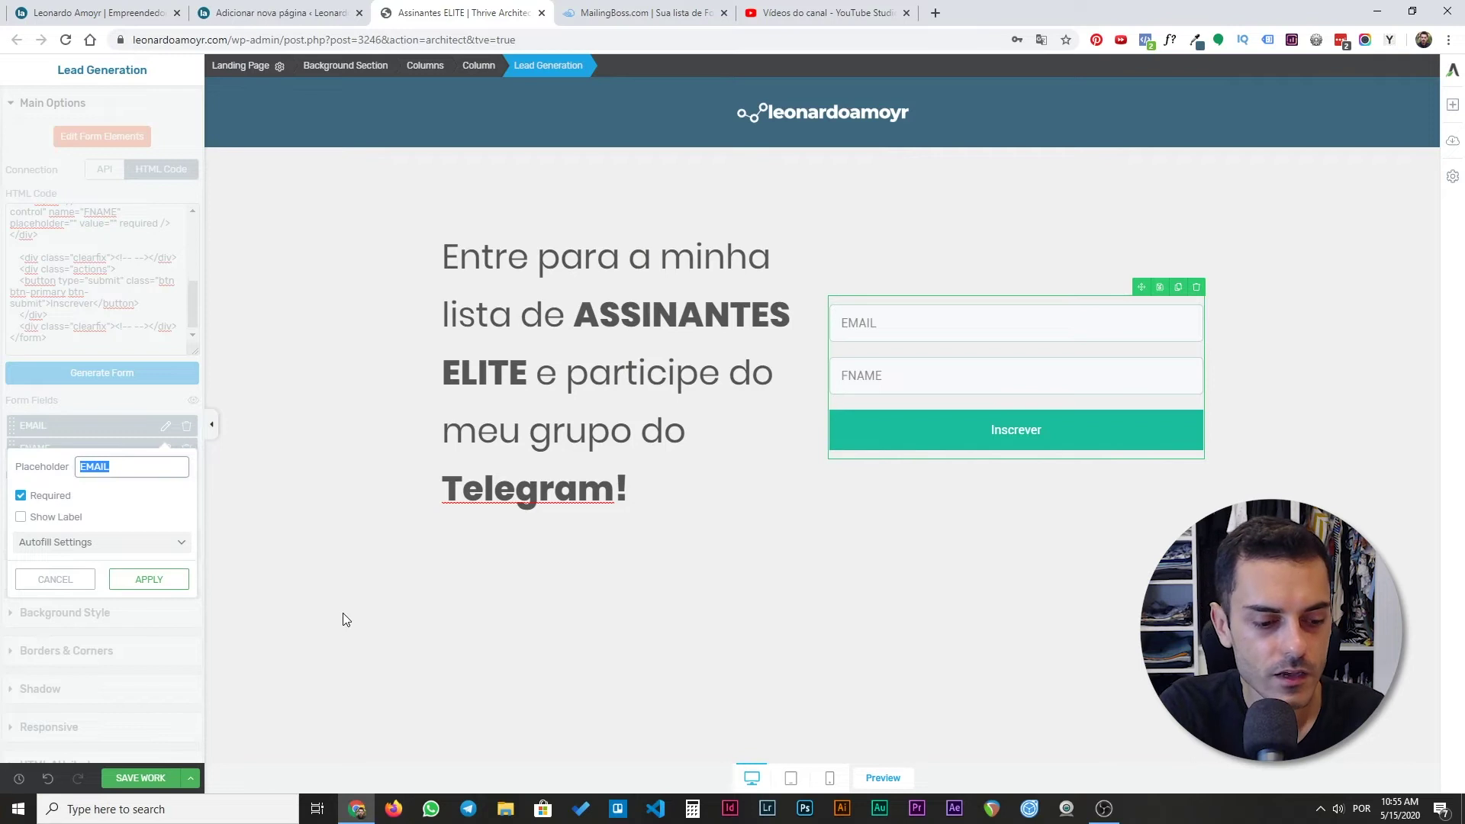
pyautogui.write('Digit')
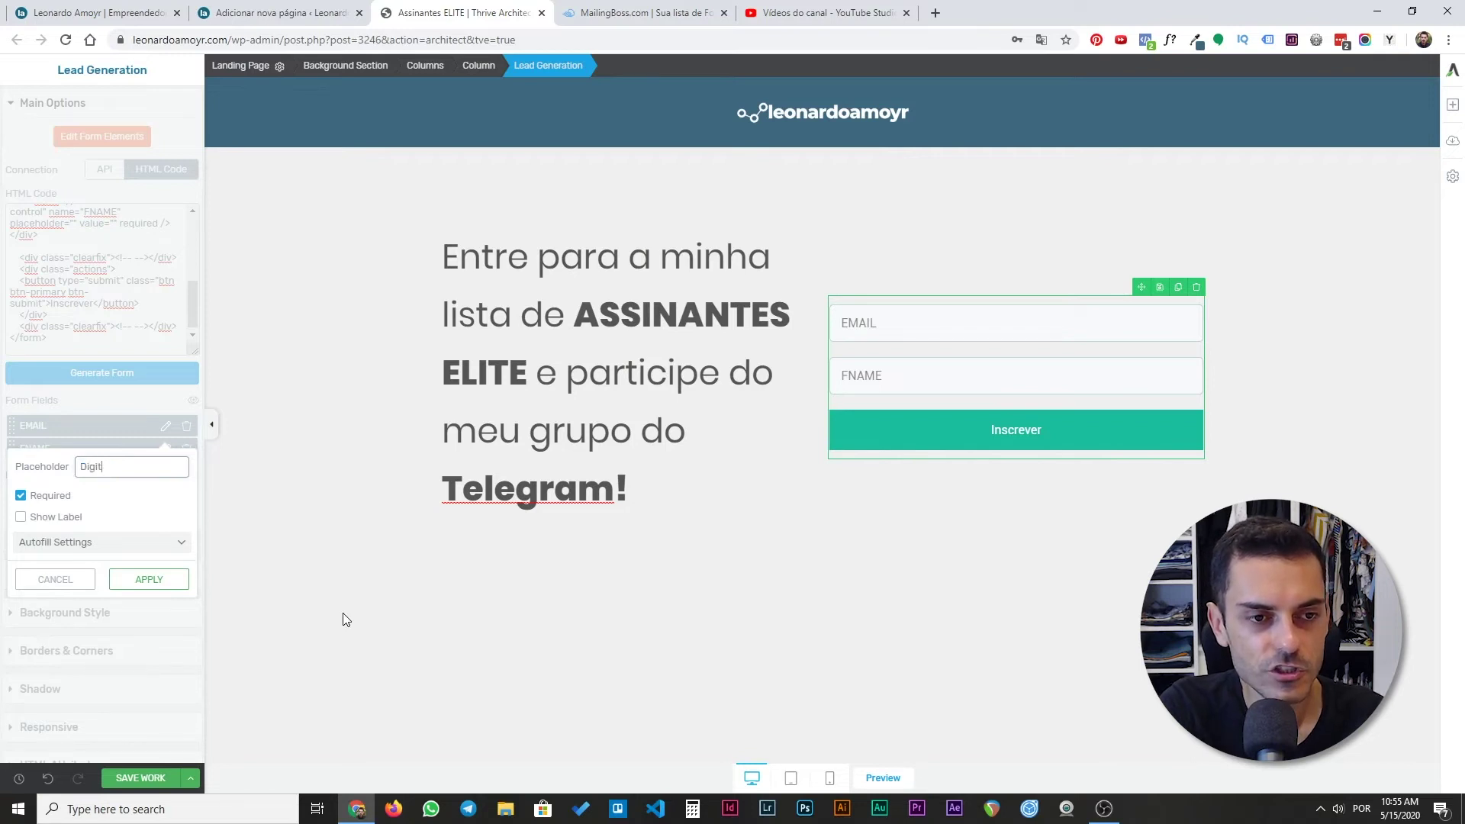
pyautogui.write('e aqui o seu e-mail...')
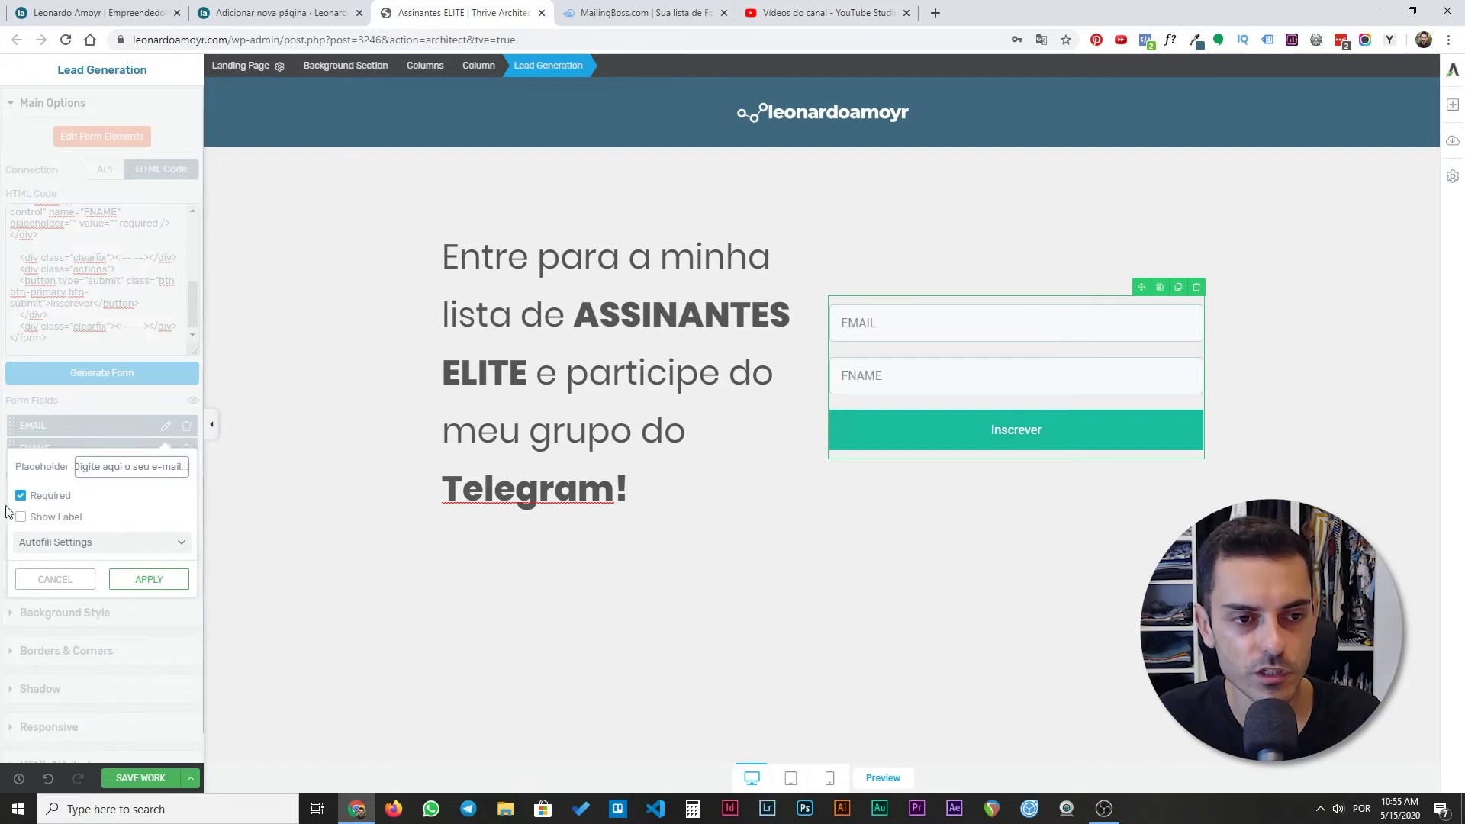
pyautogui.click(164, 581)
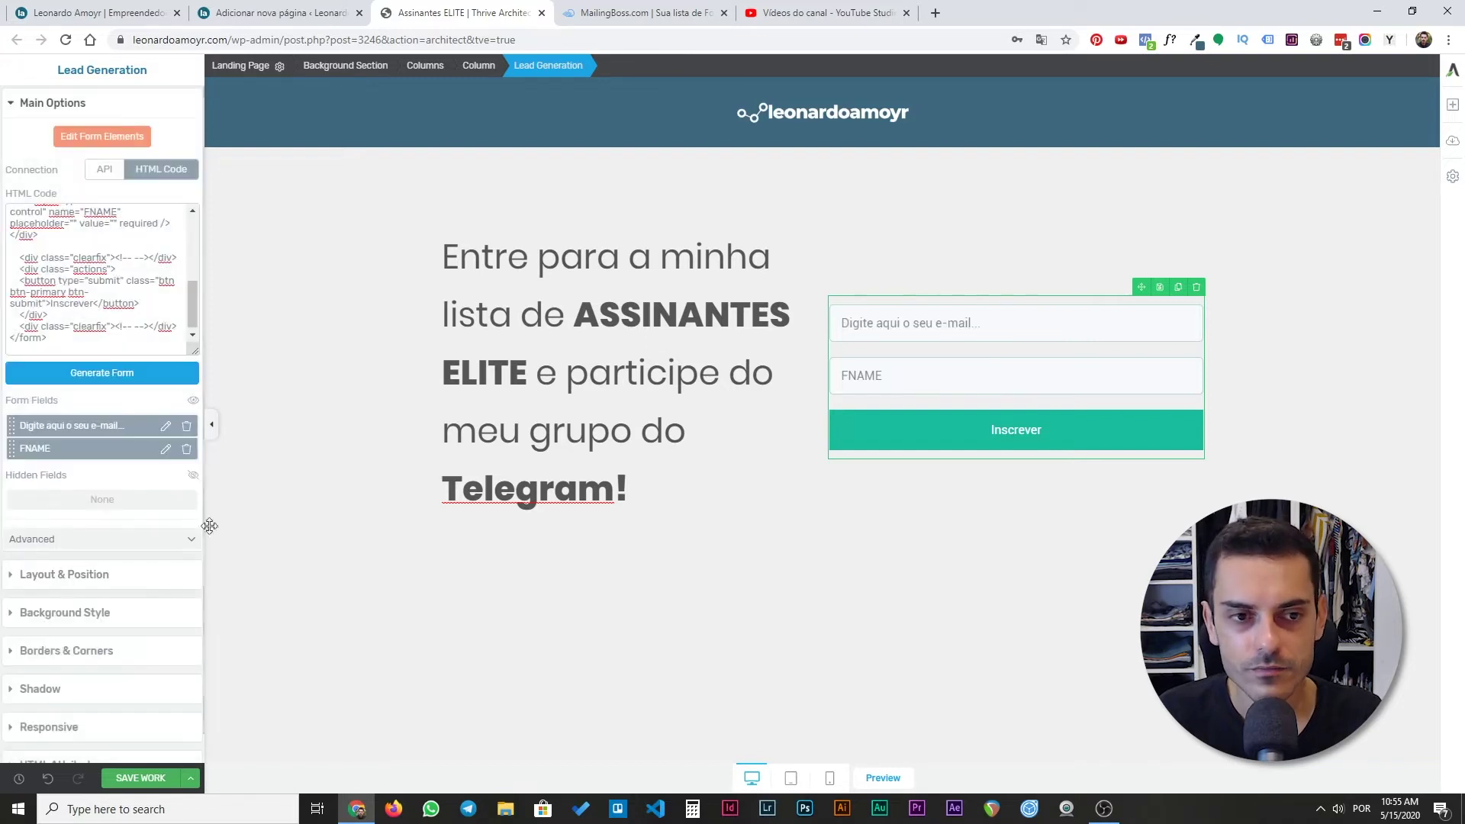
# - Change the FNAME field's placeholder to "Digite aqui o seu primeiro nome...", make the field required and apply it
pyautogui.click(164, 452)
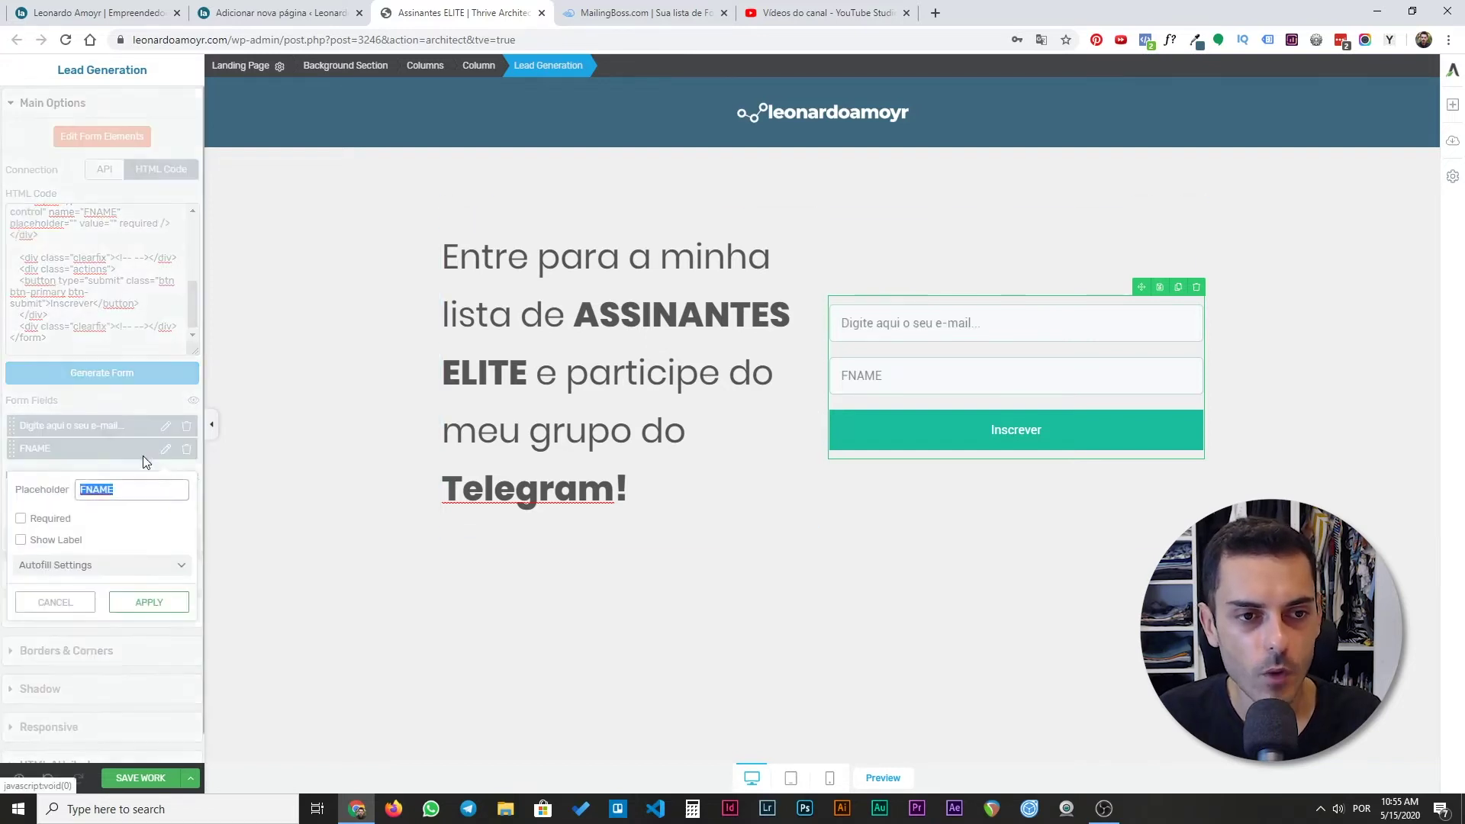
pyautogui.write('Digite aqu')
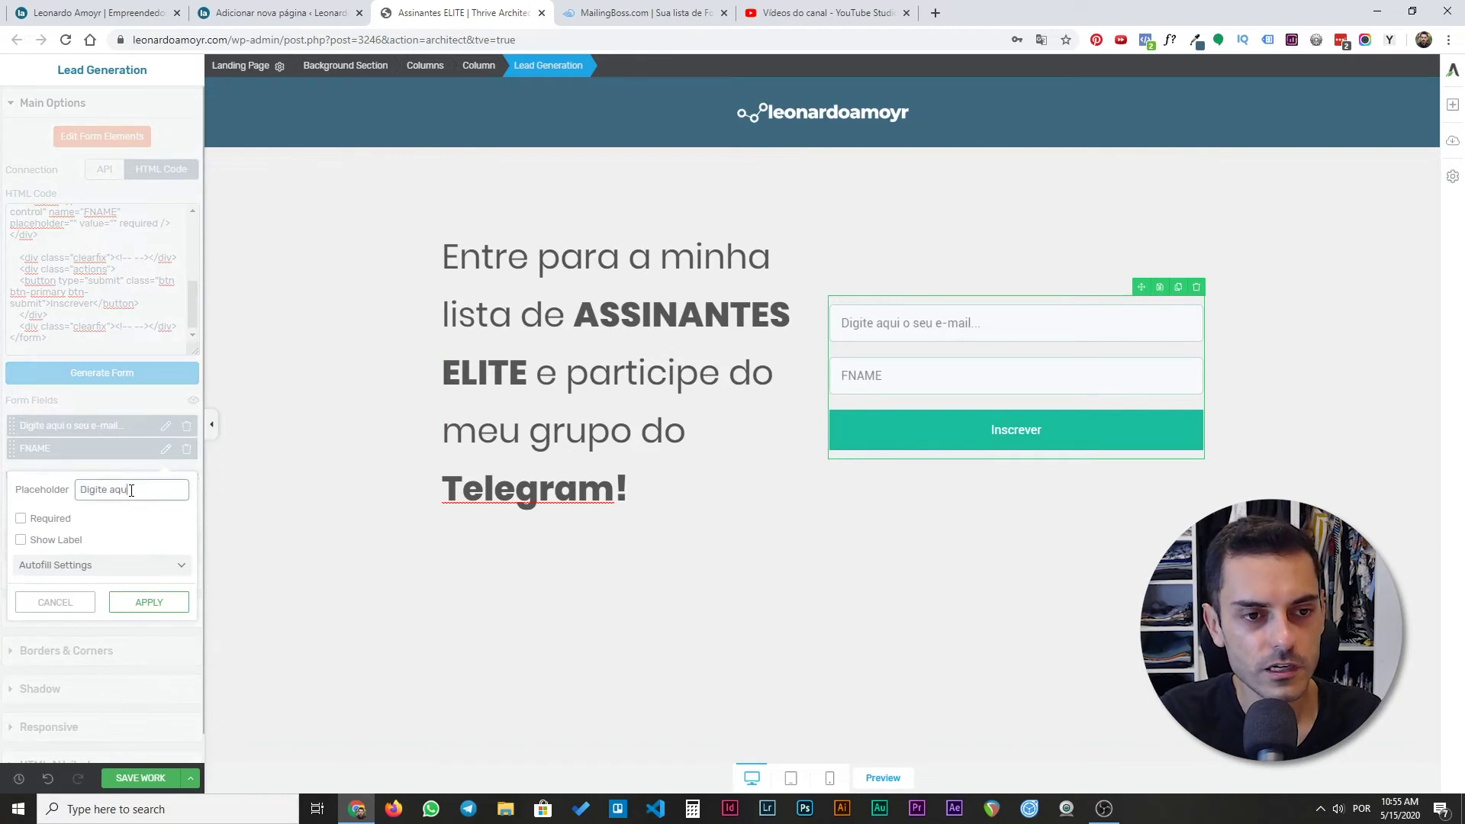
pyautogui.write('i o seu primeiro nome...')
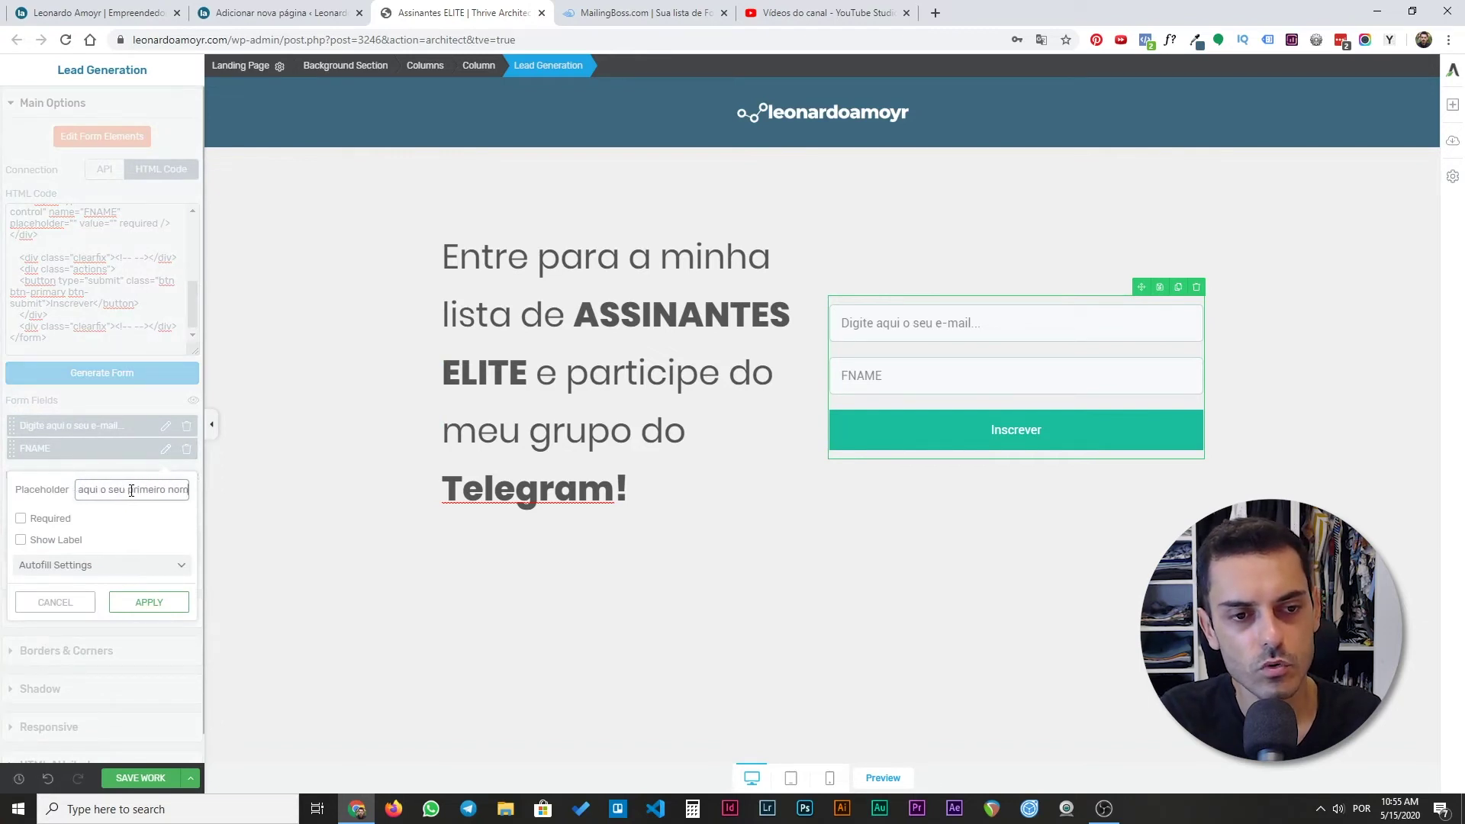
pyautogui.click(20, 520)
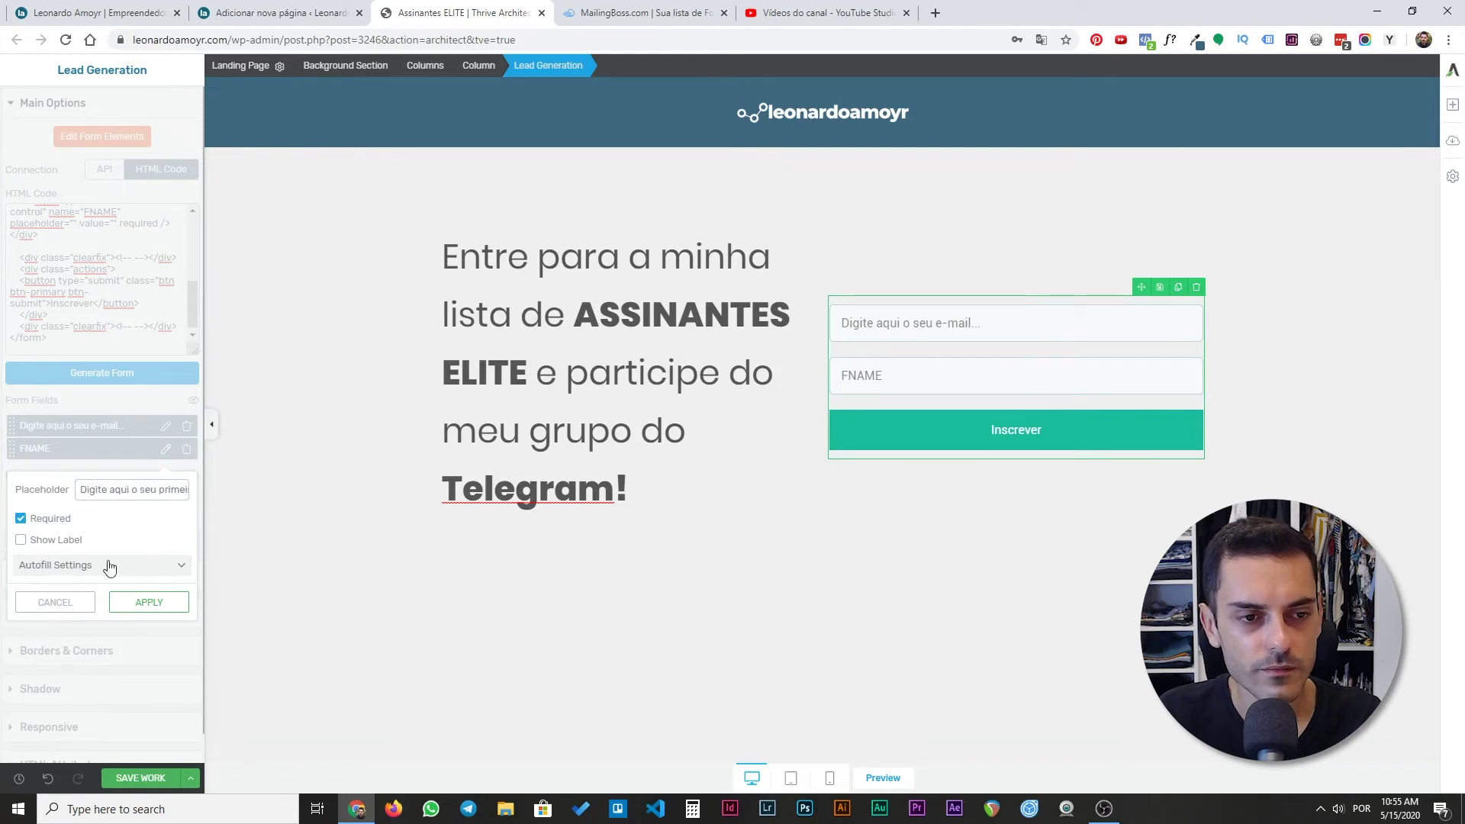
pyautogui.click(149, 603)
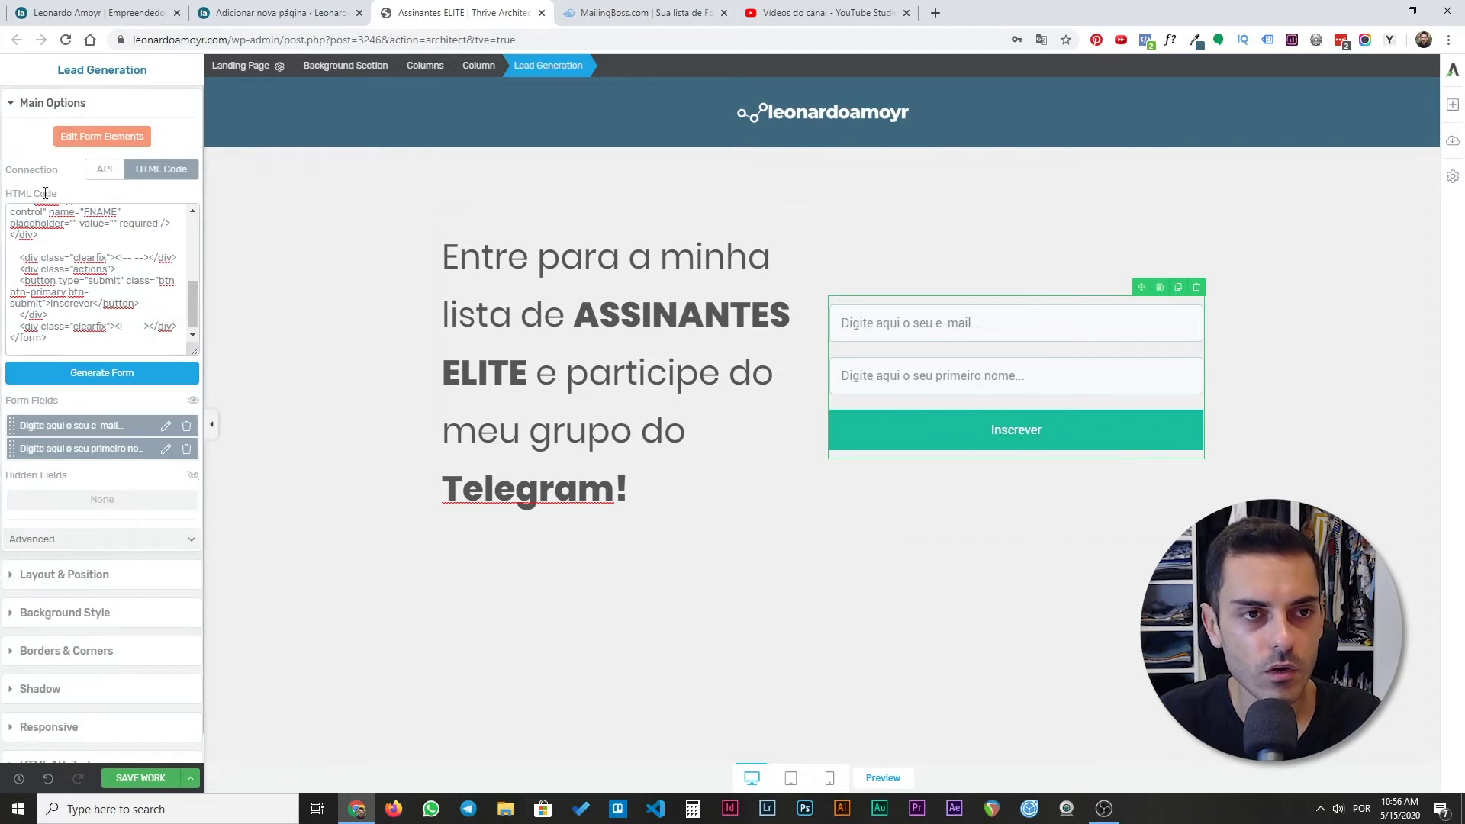
# - Edit the form elements and replace the submit button's label with "QUERO PARTICIPAR!"
pyautogui.click(93, 142)
pyautogui.click(935, 428)
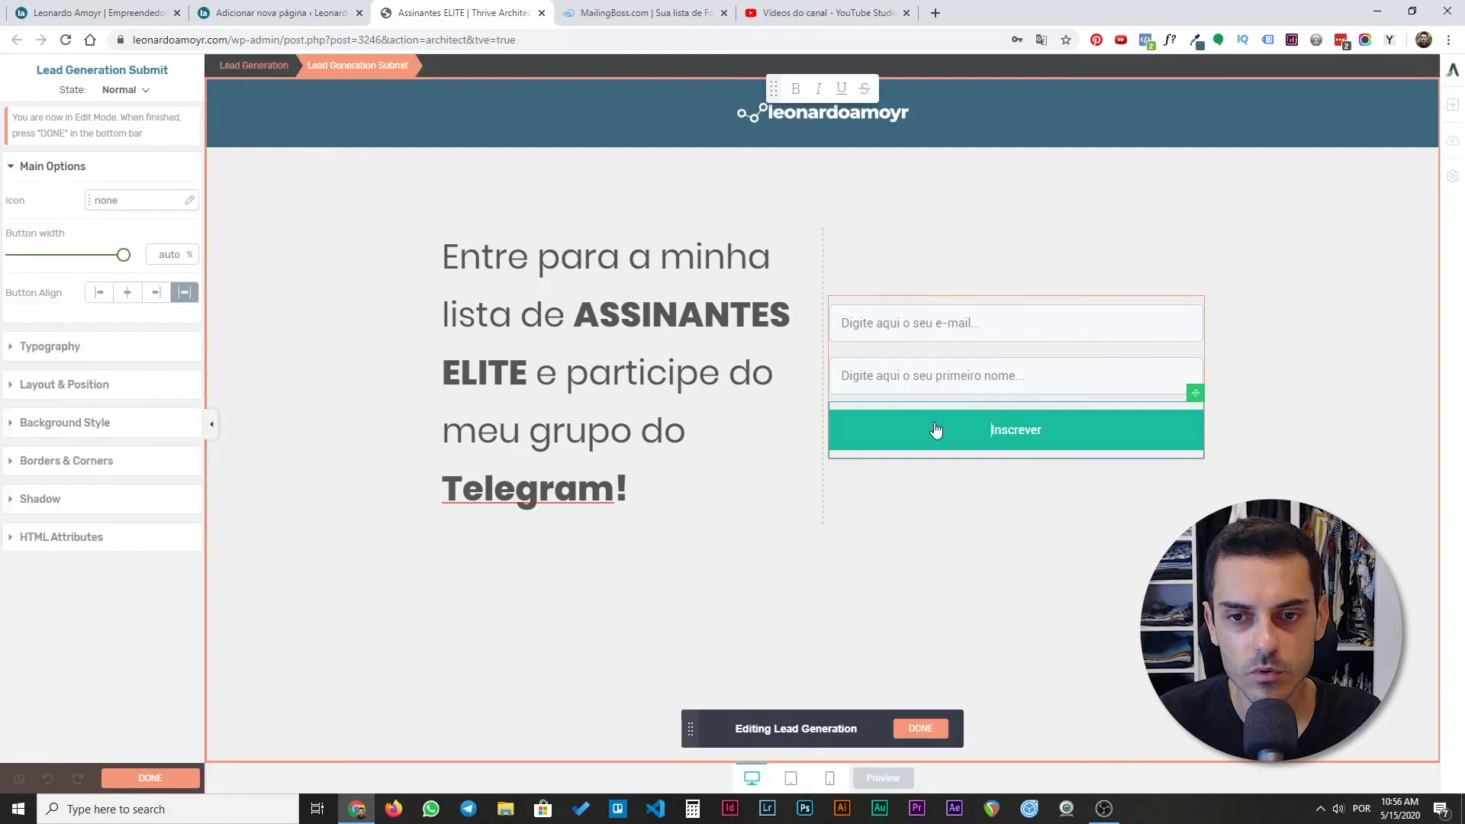
pyautogui.doubleClick(1013, 427)
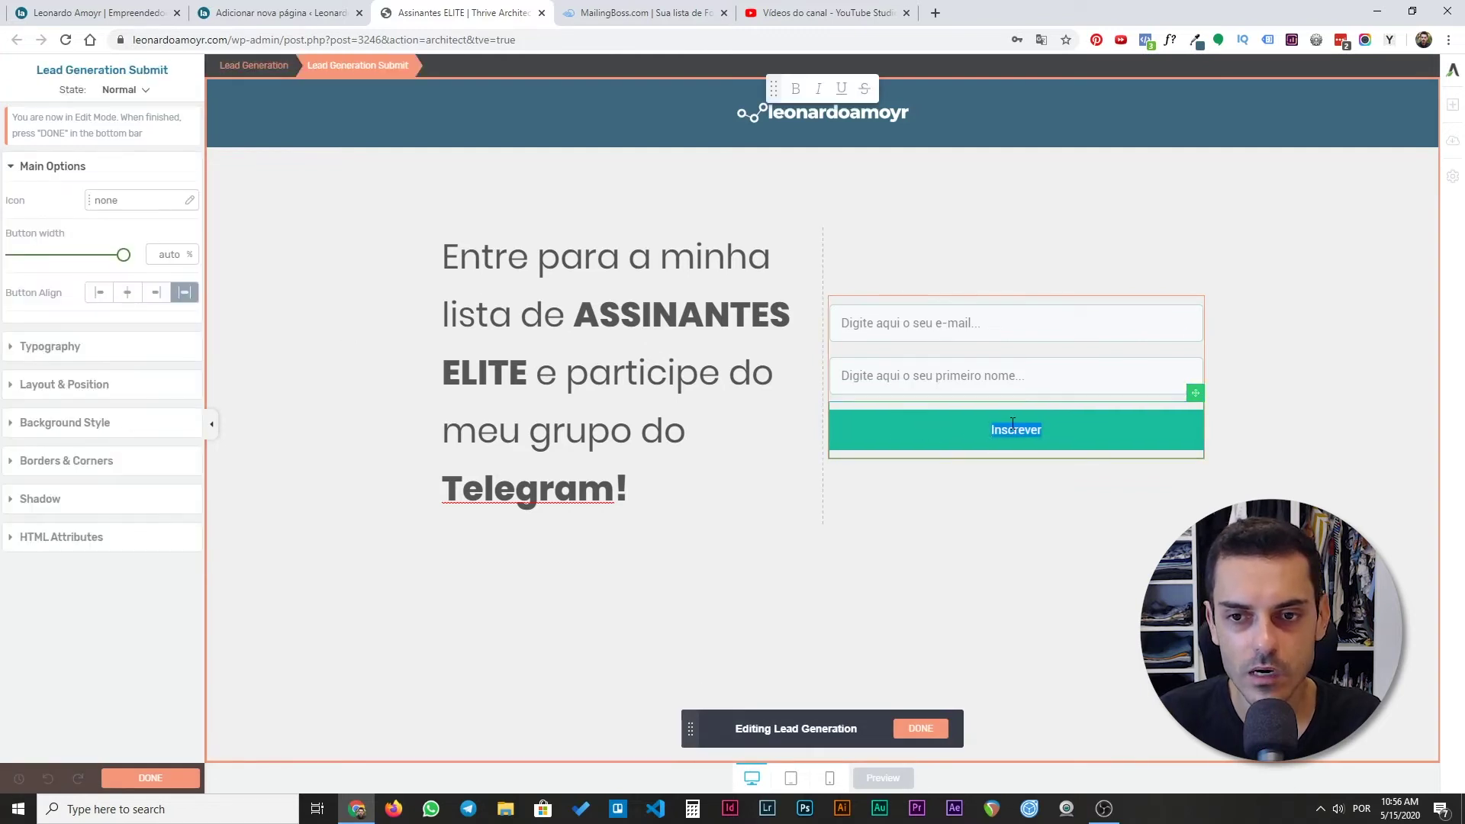
pyautogui.write('QUERO PARTICIPAR!')
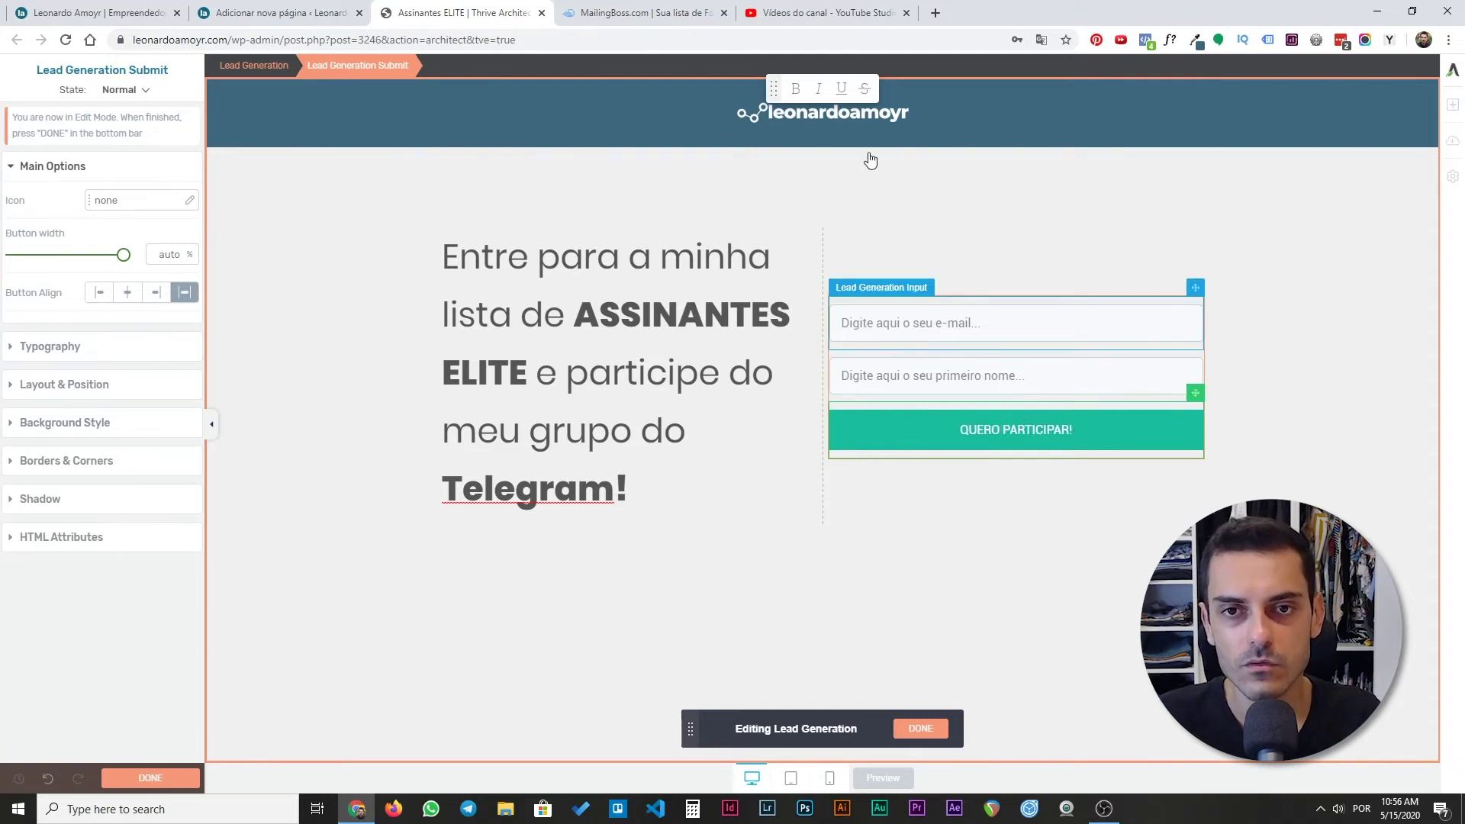
# - Make the submit button's label bold and set its font size to 33 px
pyautogui.hotkey('ctrl', 'a')
pyautogui.click(797, 89)
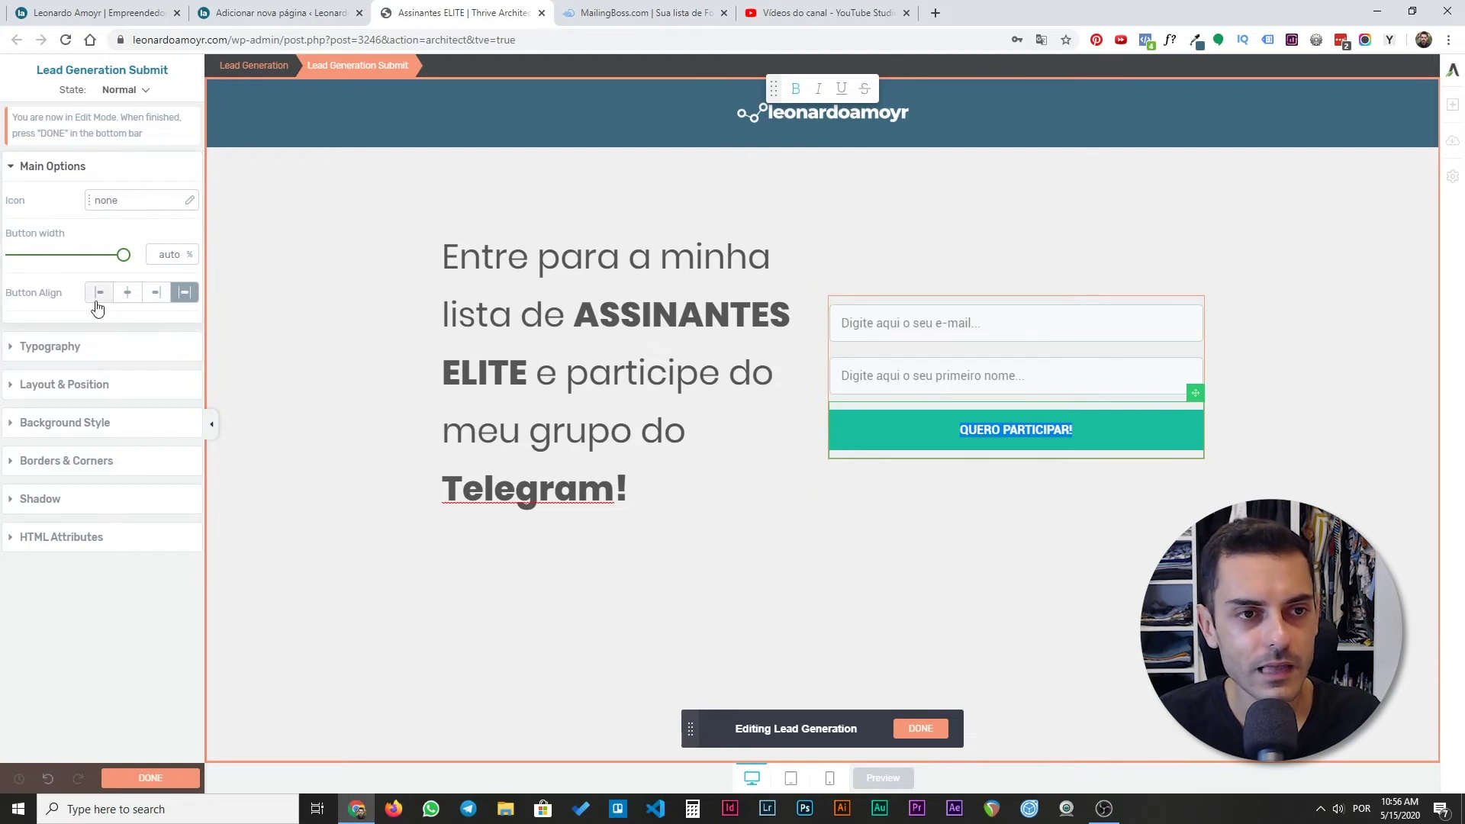
pyautogui.click(11, 348)
pyautogui.moveTo(29, 421); pyautogui.dragTo(48, 418)
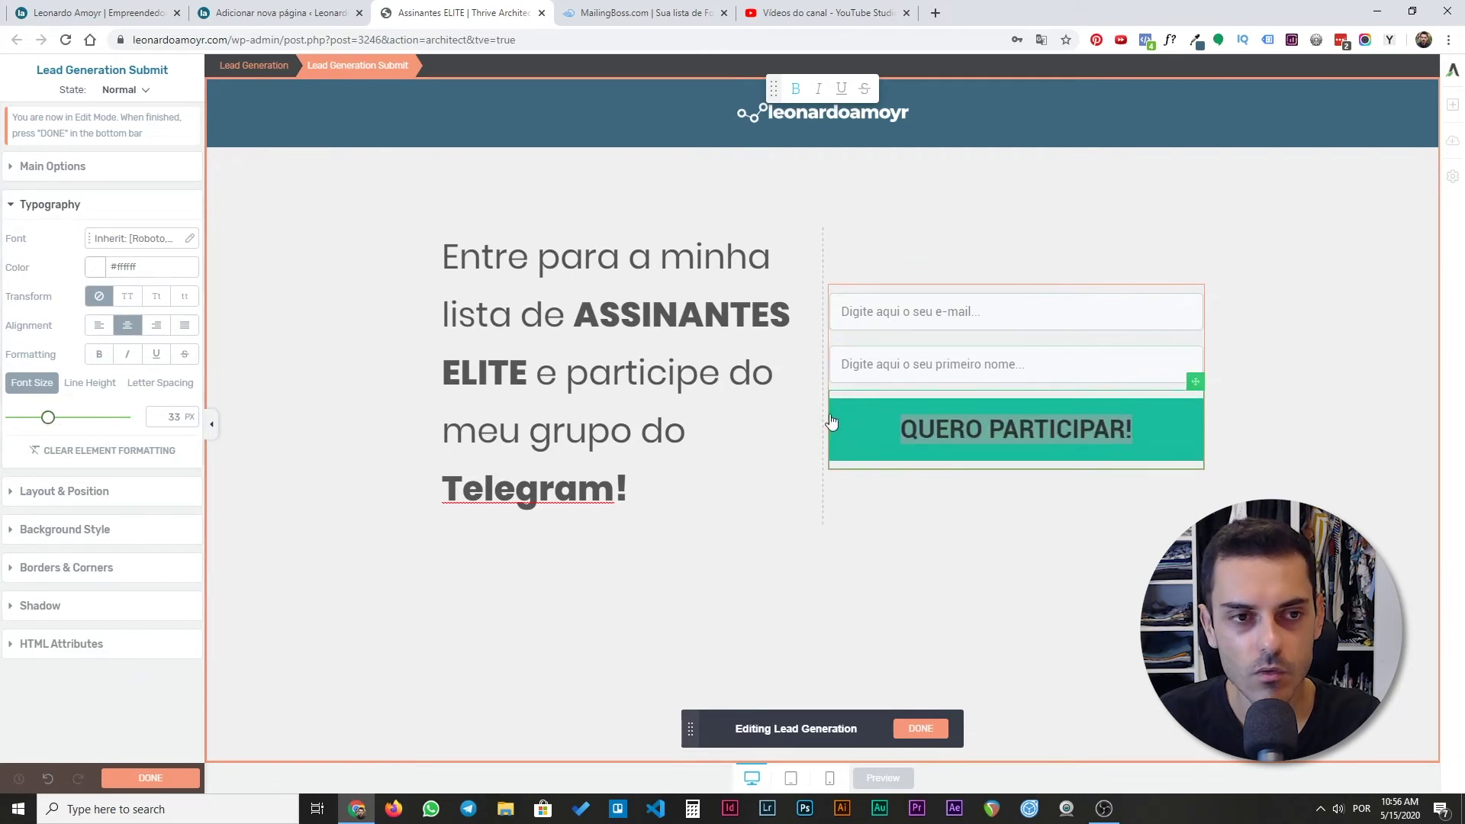
# - Try other alignments for the submit button and restore its full-width alignment
pyautogui.click(32, 169)
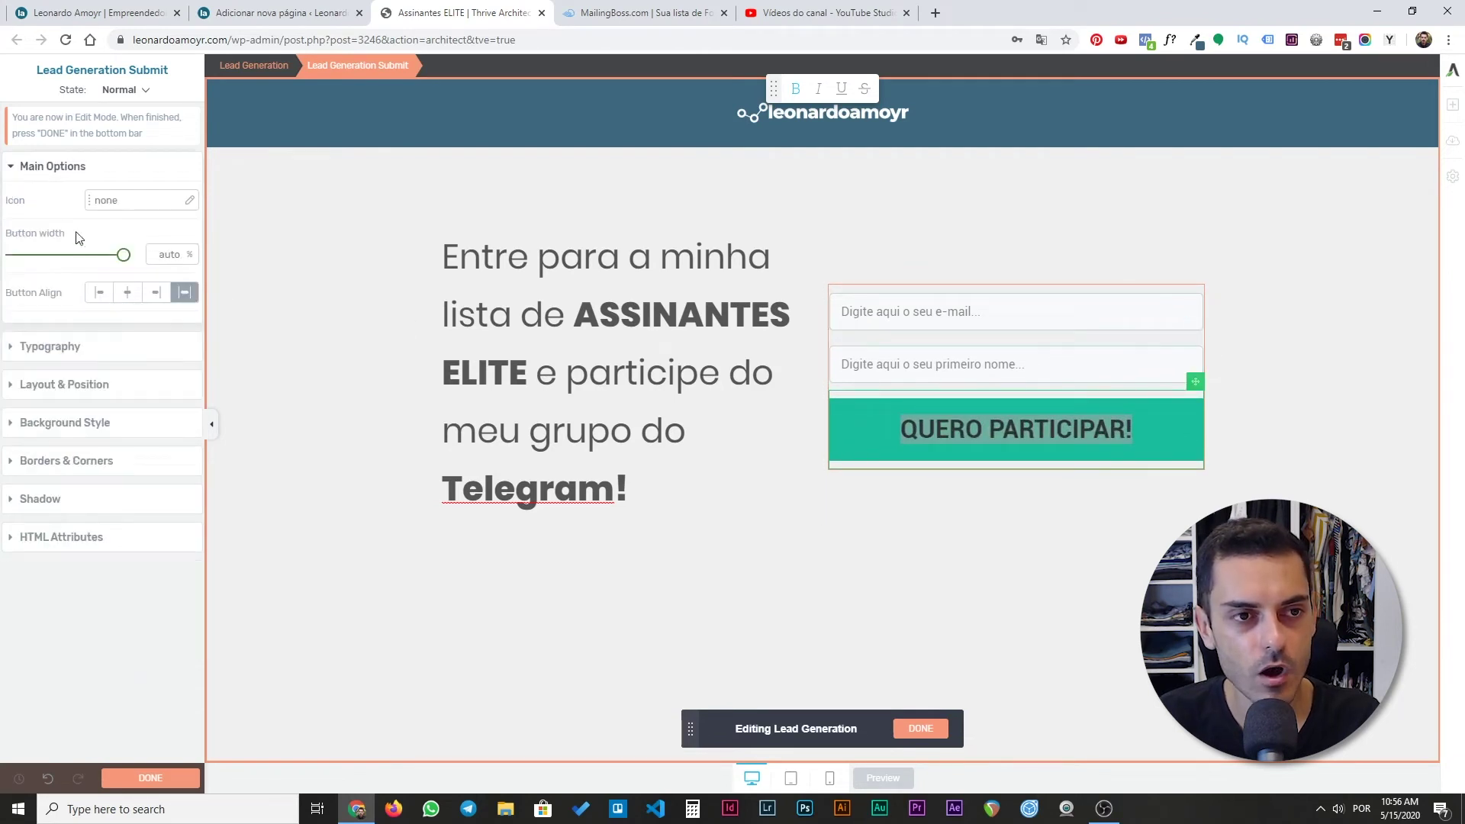
pyautogui.click(107, 297)
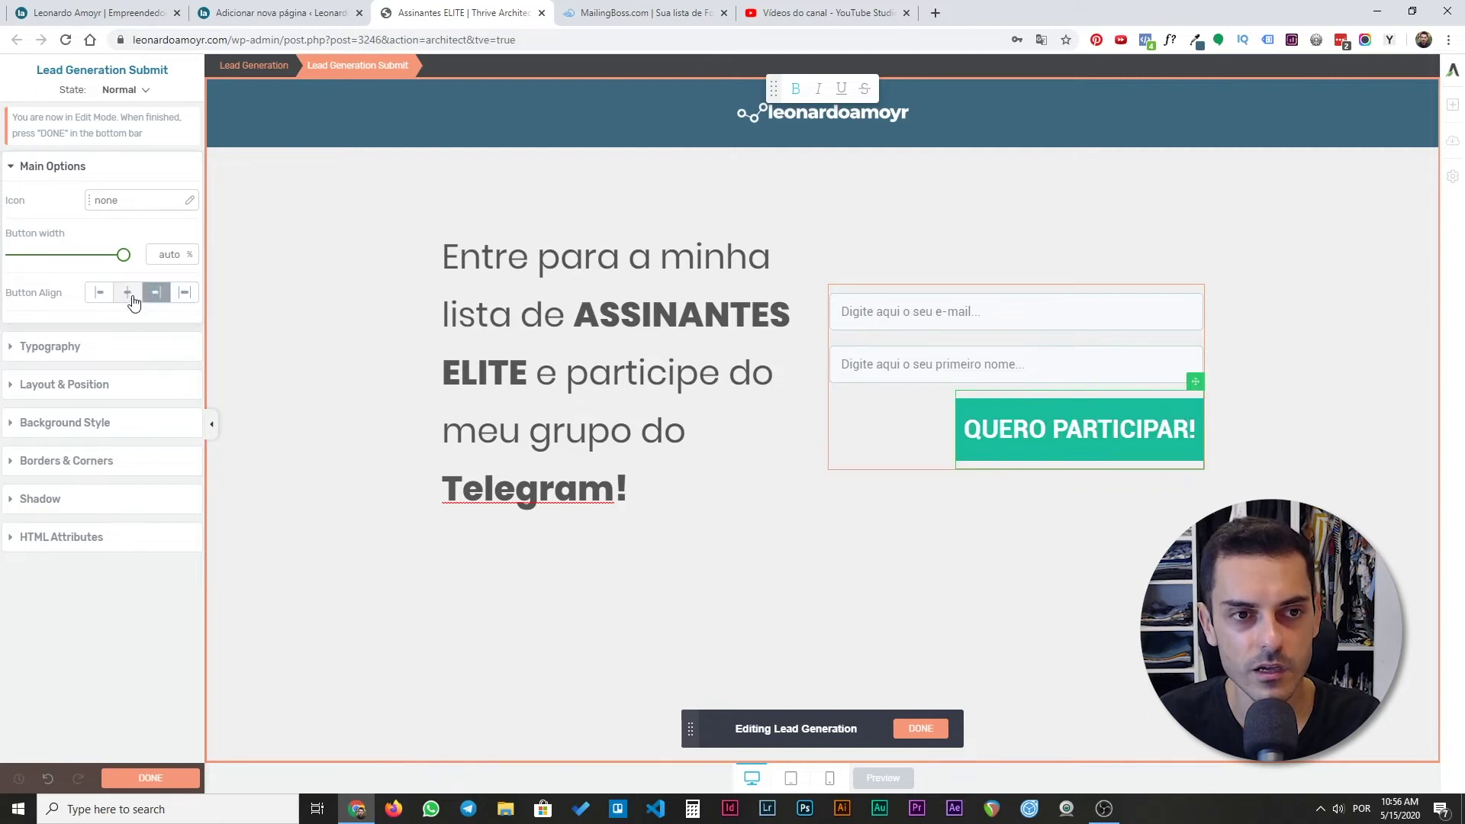
pyautogui.click(128, 293)
pyautogui.click(184, 293)
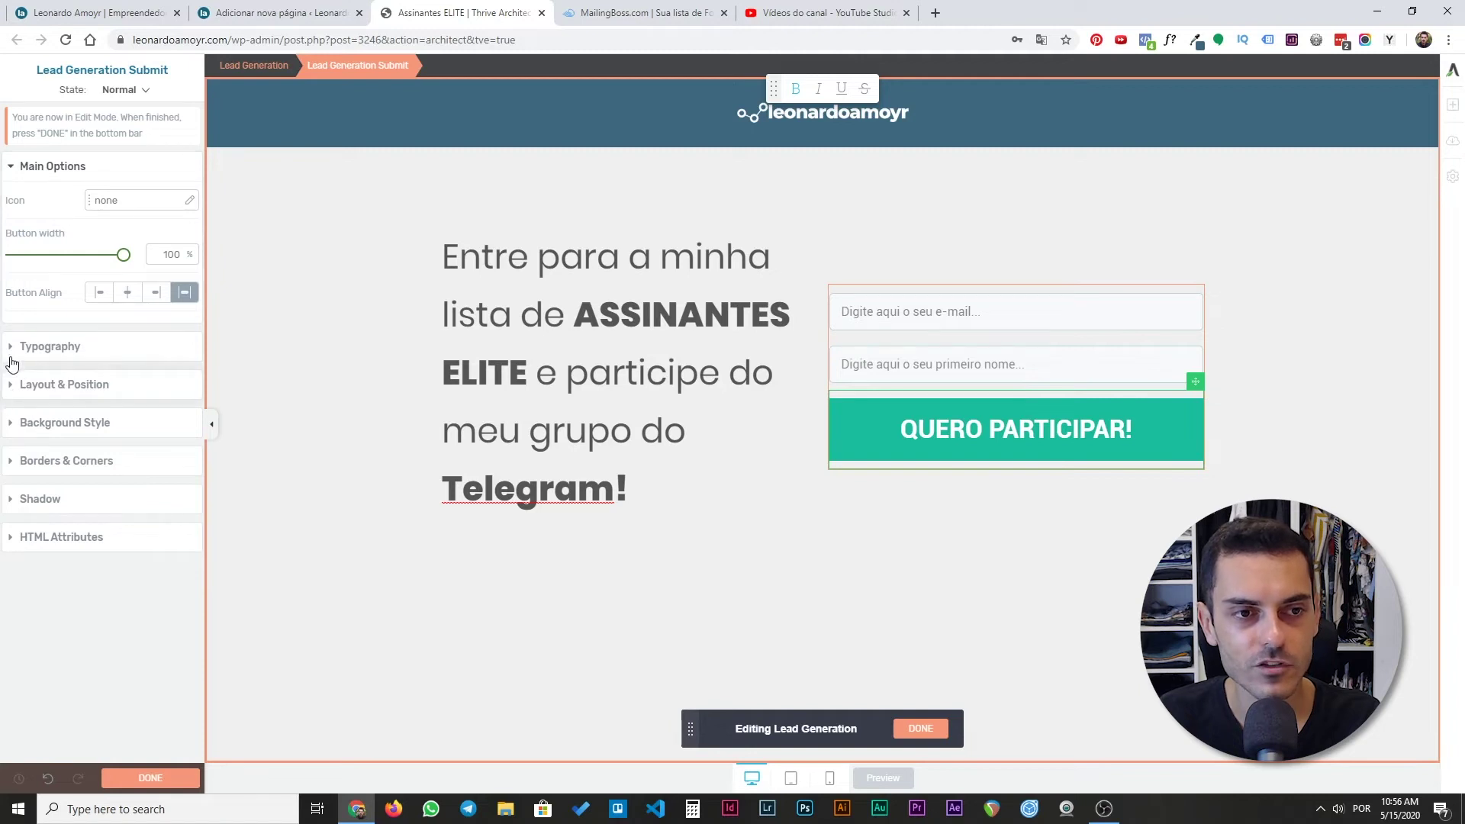
# - Round the submit button's corners with a radius of 100 px
pyautogui.click(10, 461)
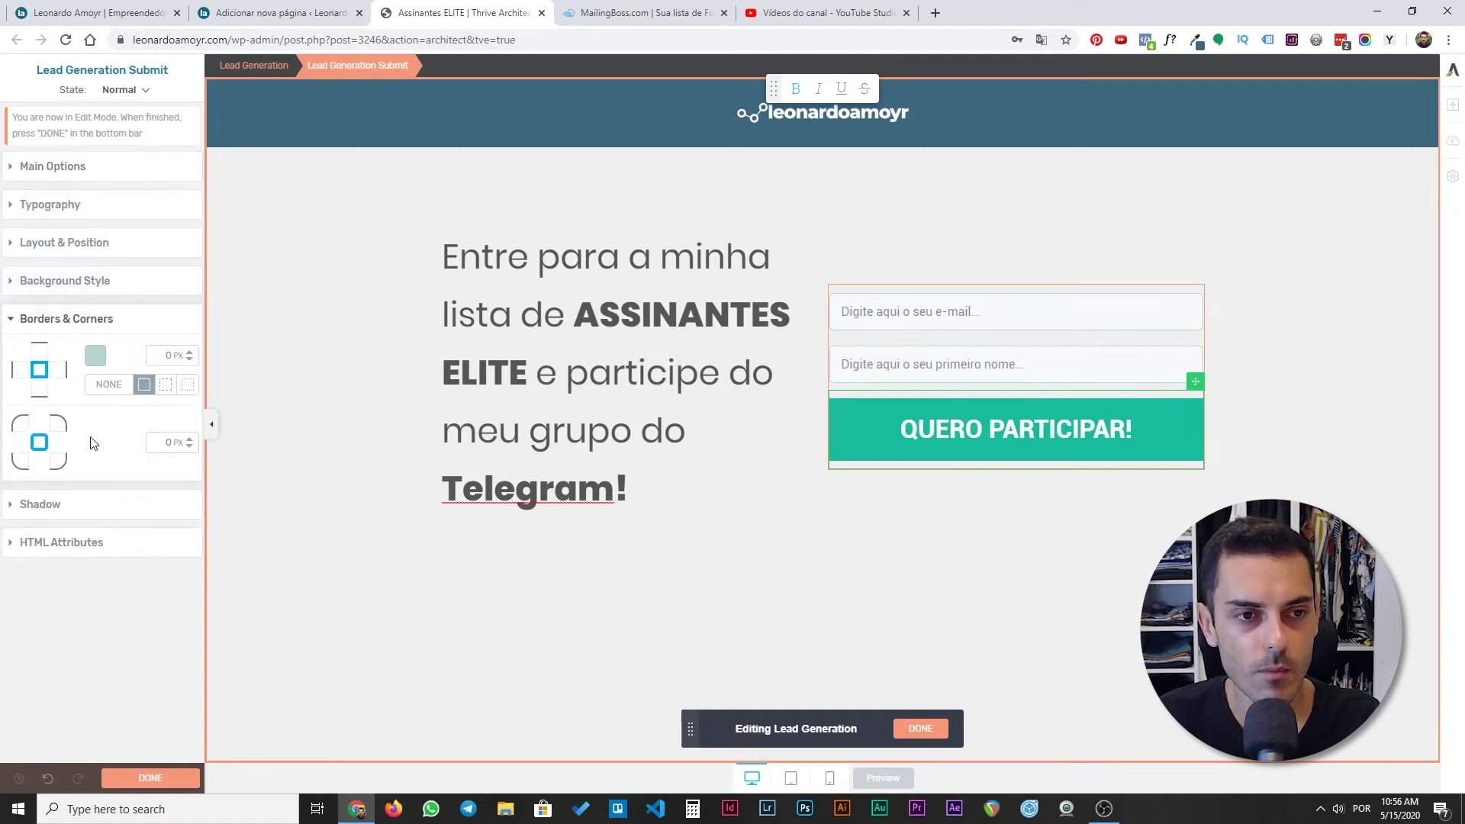
pyautogui.click(190, 438)
pyautogui.moveTo(190, 423); pyautogui.dragTo(182, 353)
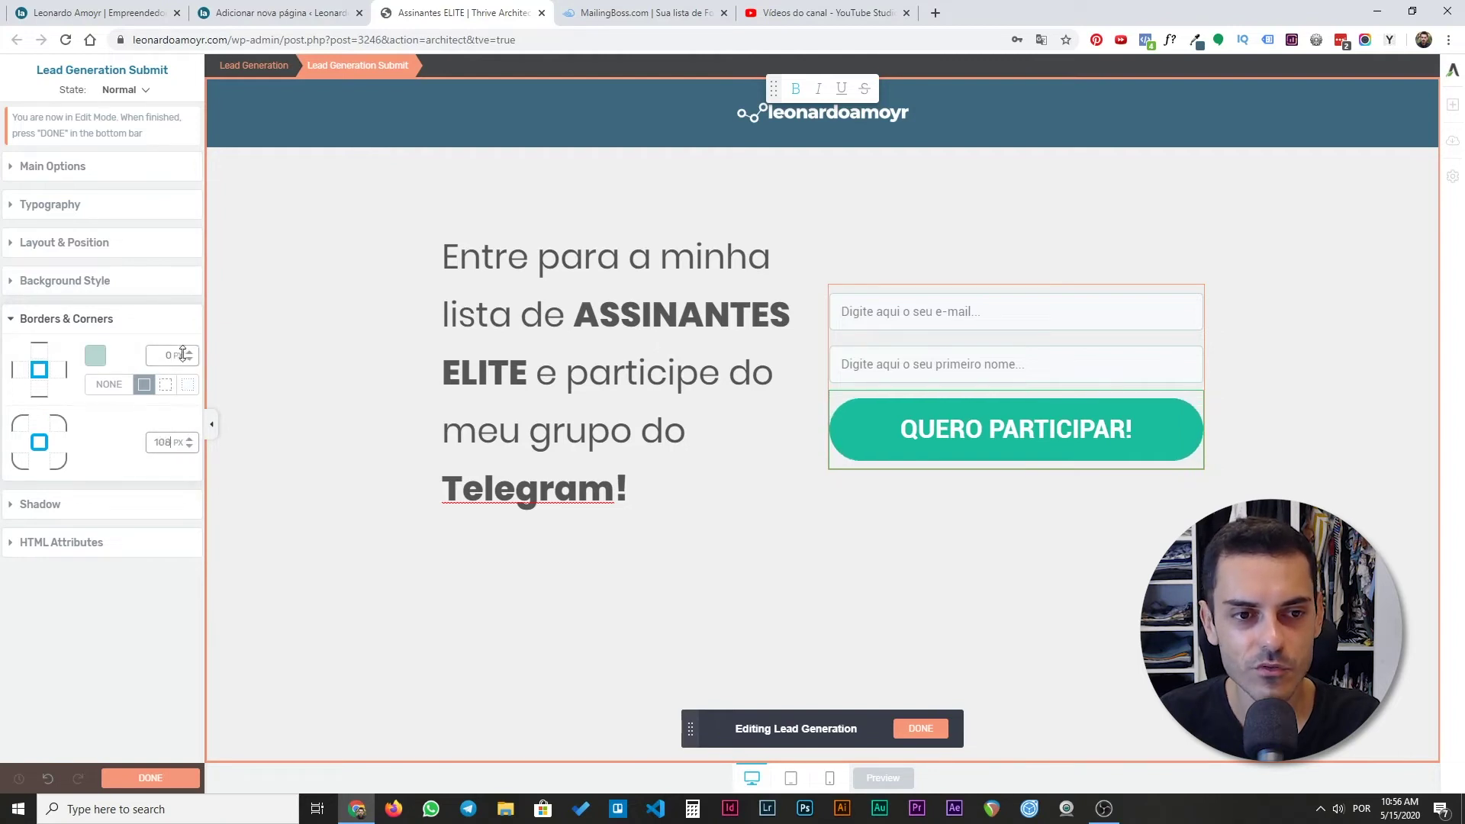
pyautogui.click(190, 438)
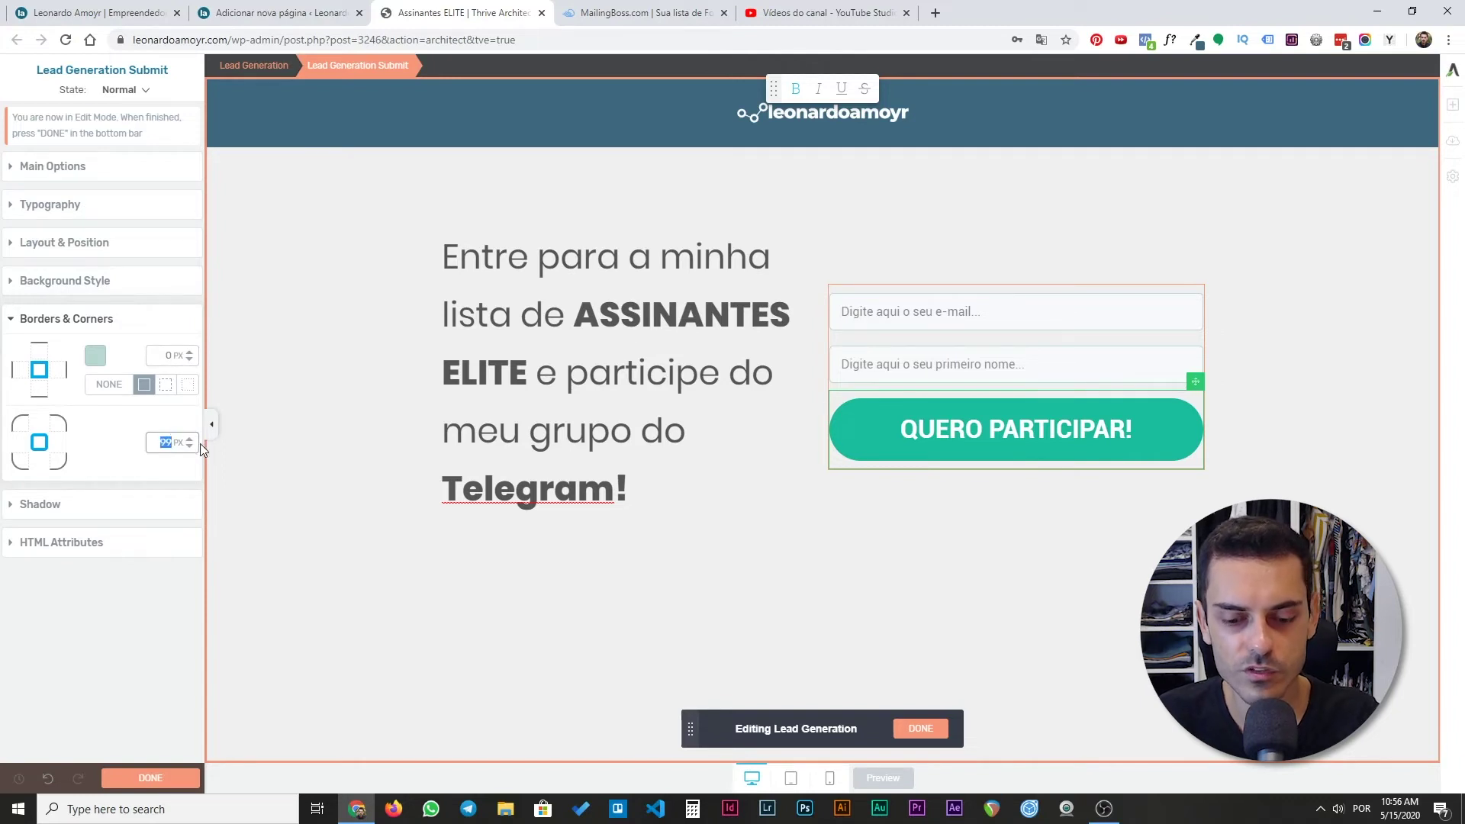
pyautogui.write('100')
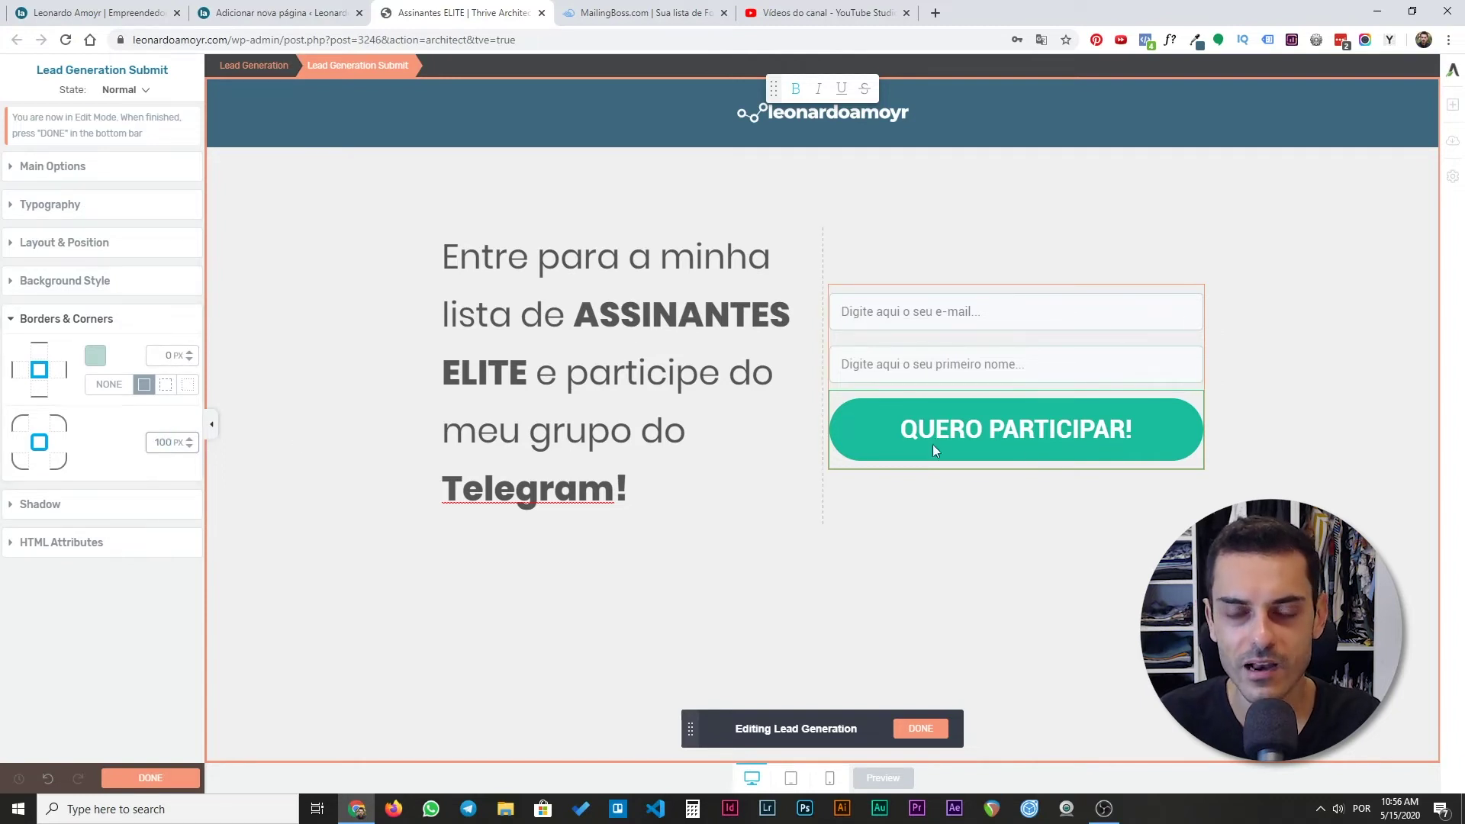
pyautogui.click(15, 321)
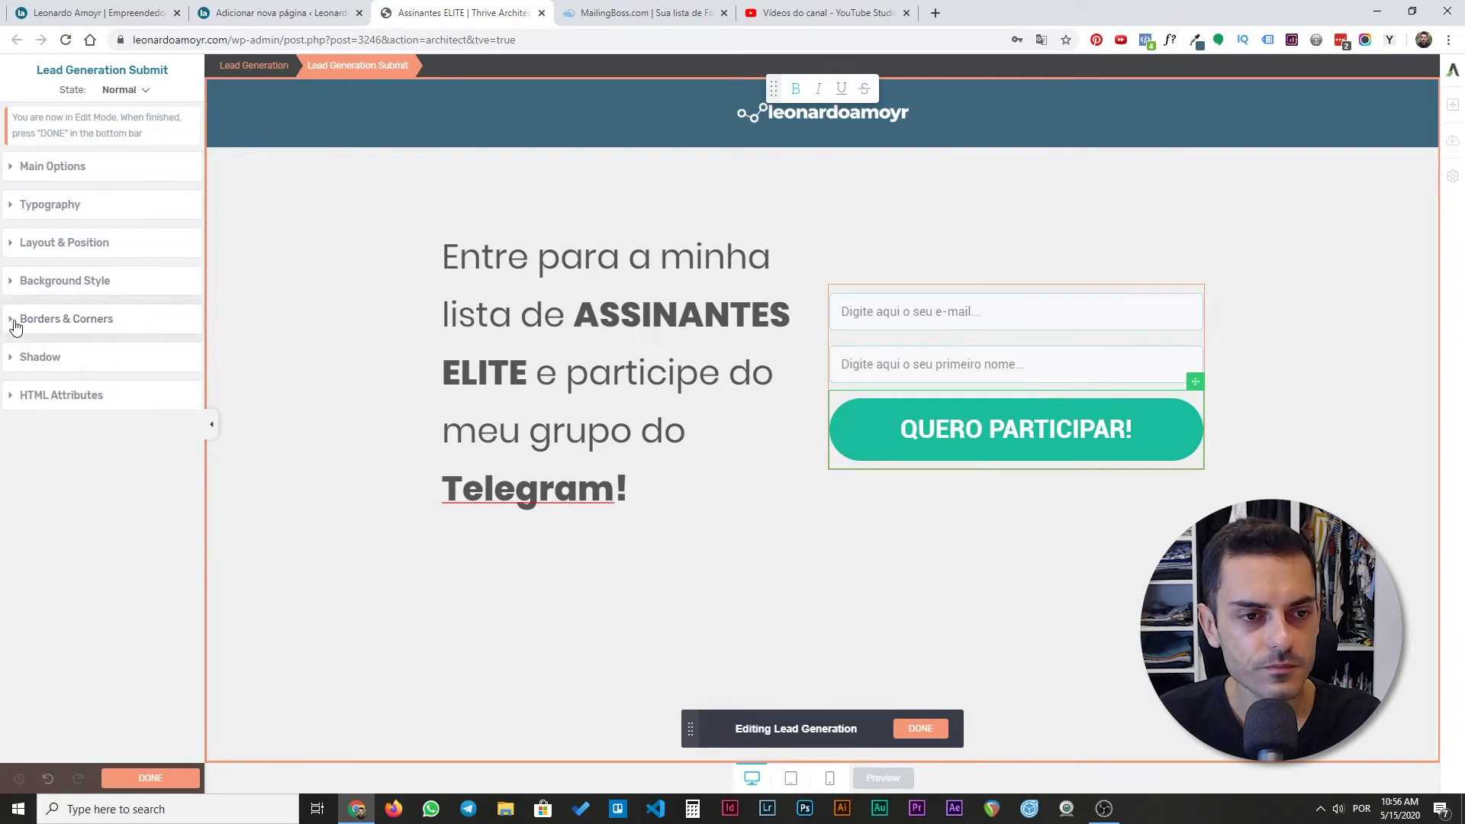
# - Add a black drop shadow at 23 opacity to the submit button and finish editing the form elements
pyautogui.click(44, 357)
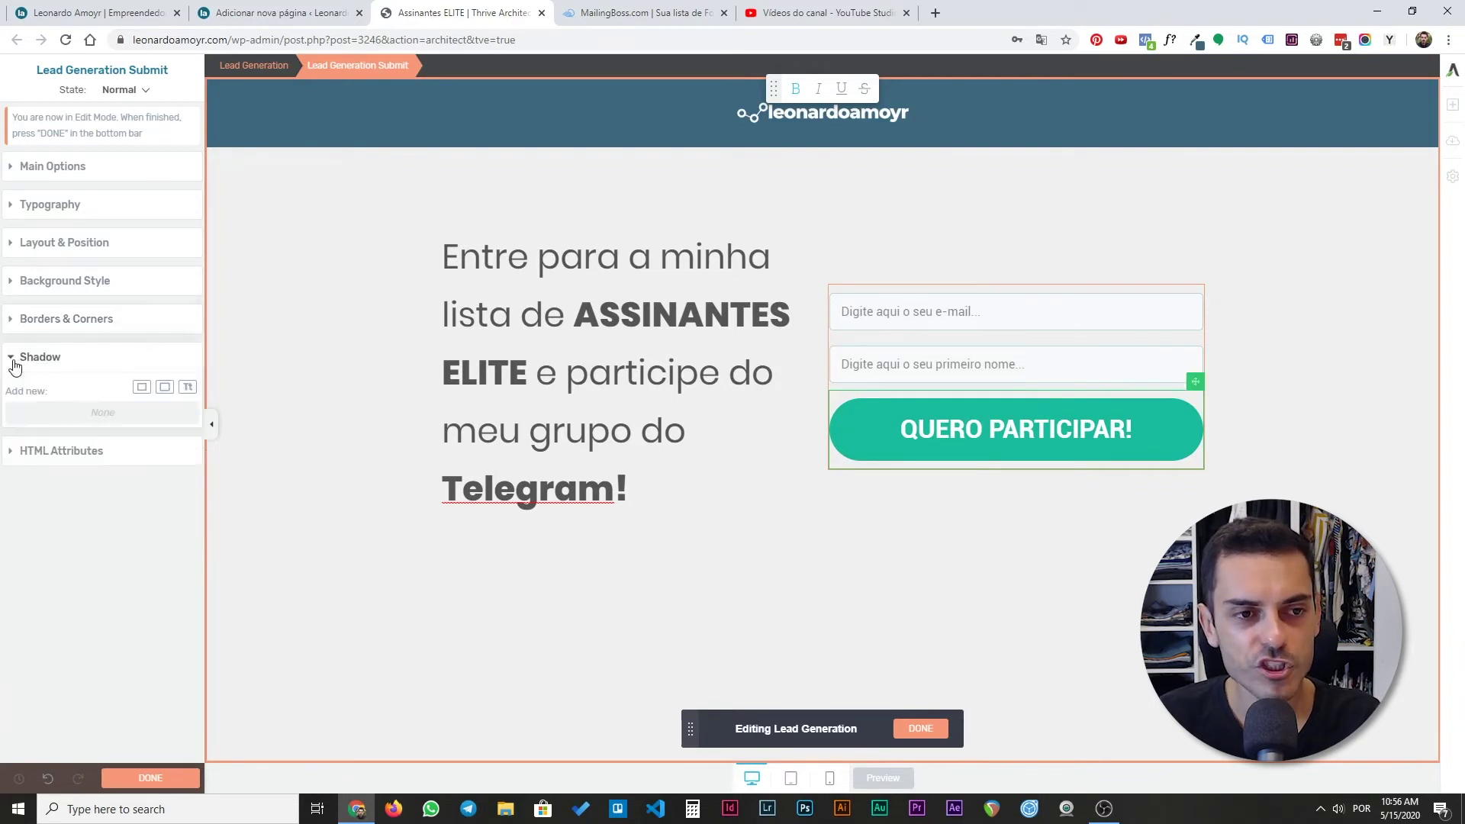
pyautogui.click(165, 388)
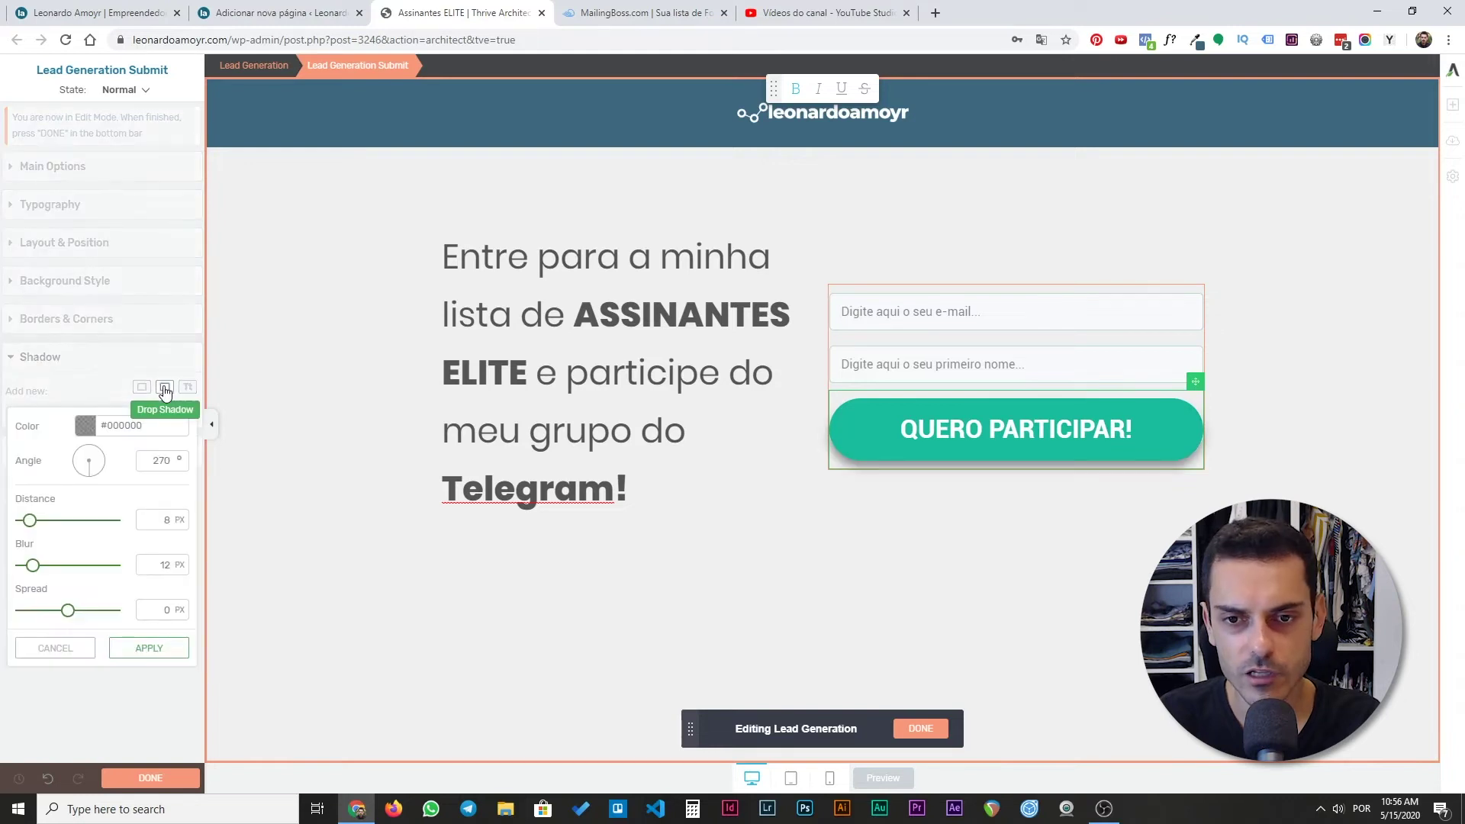
pyautogui.click(85, 427)
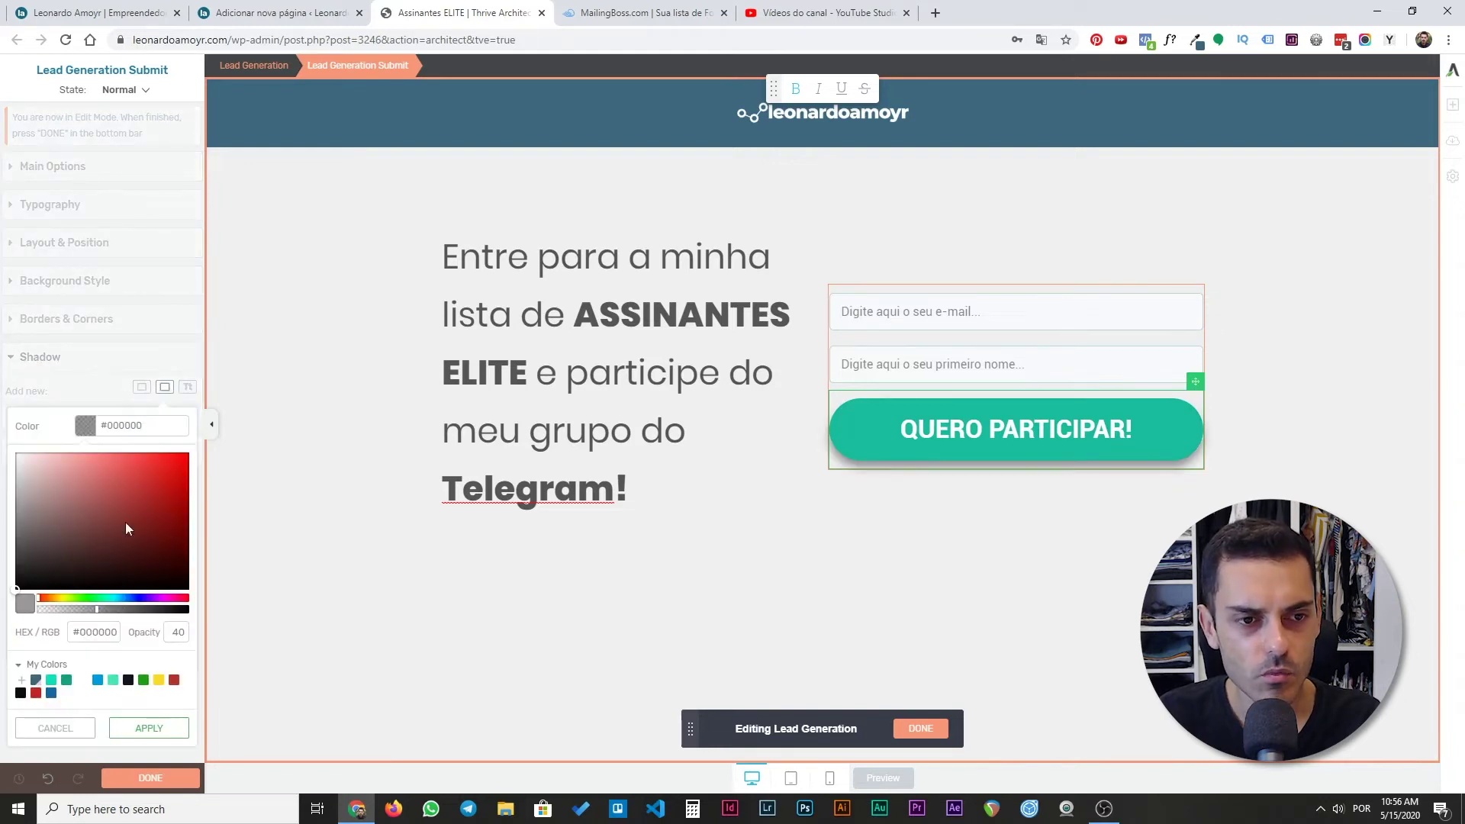
pyautogui.moveTo(97, 616); pyautogui.dragTo(74, 613)
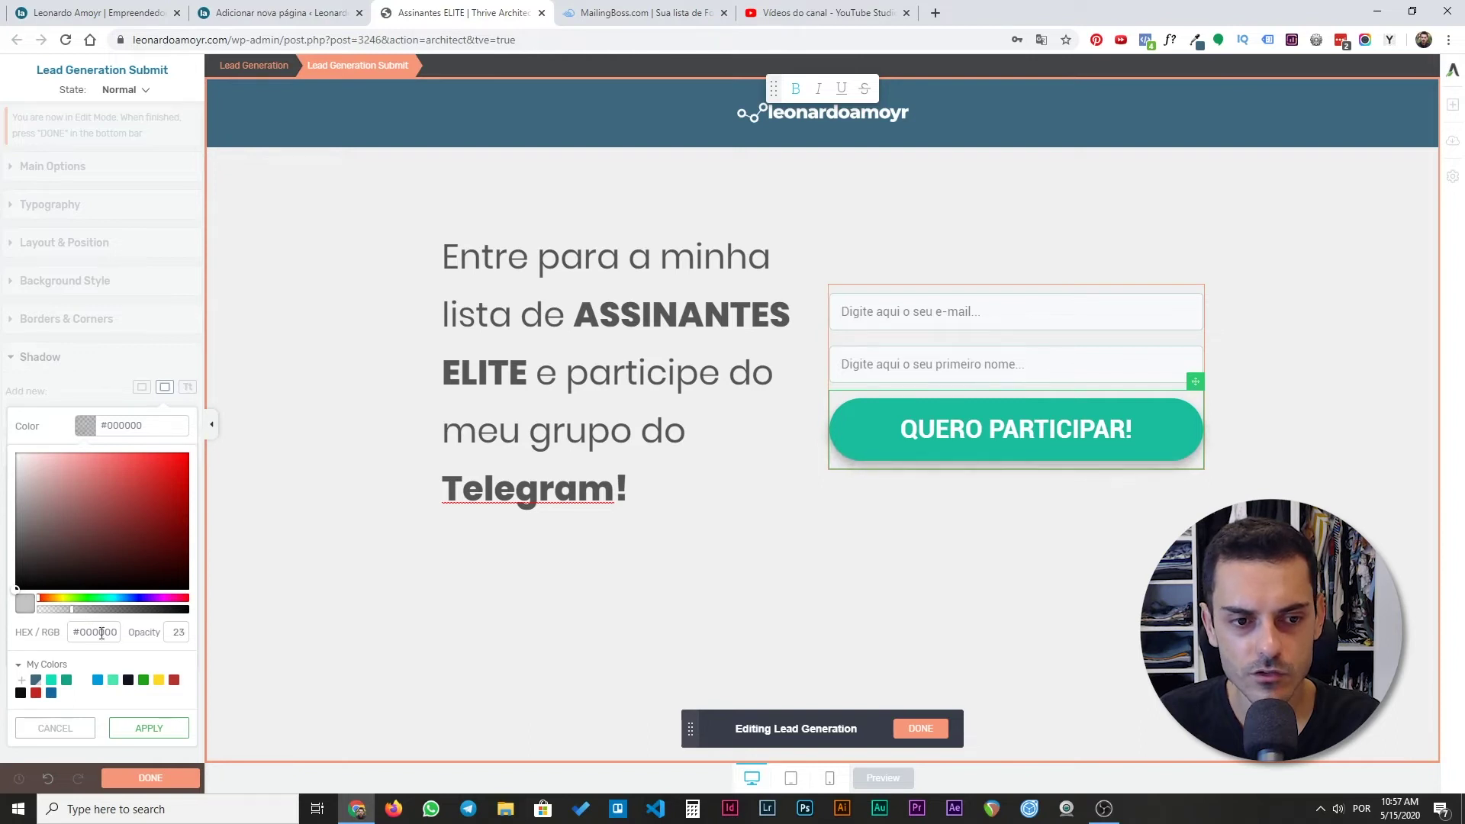
pyautogui.click(921, 729)
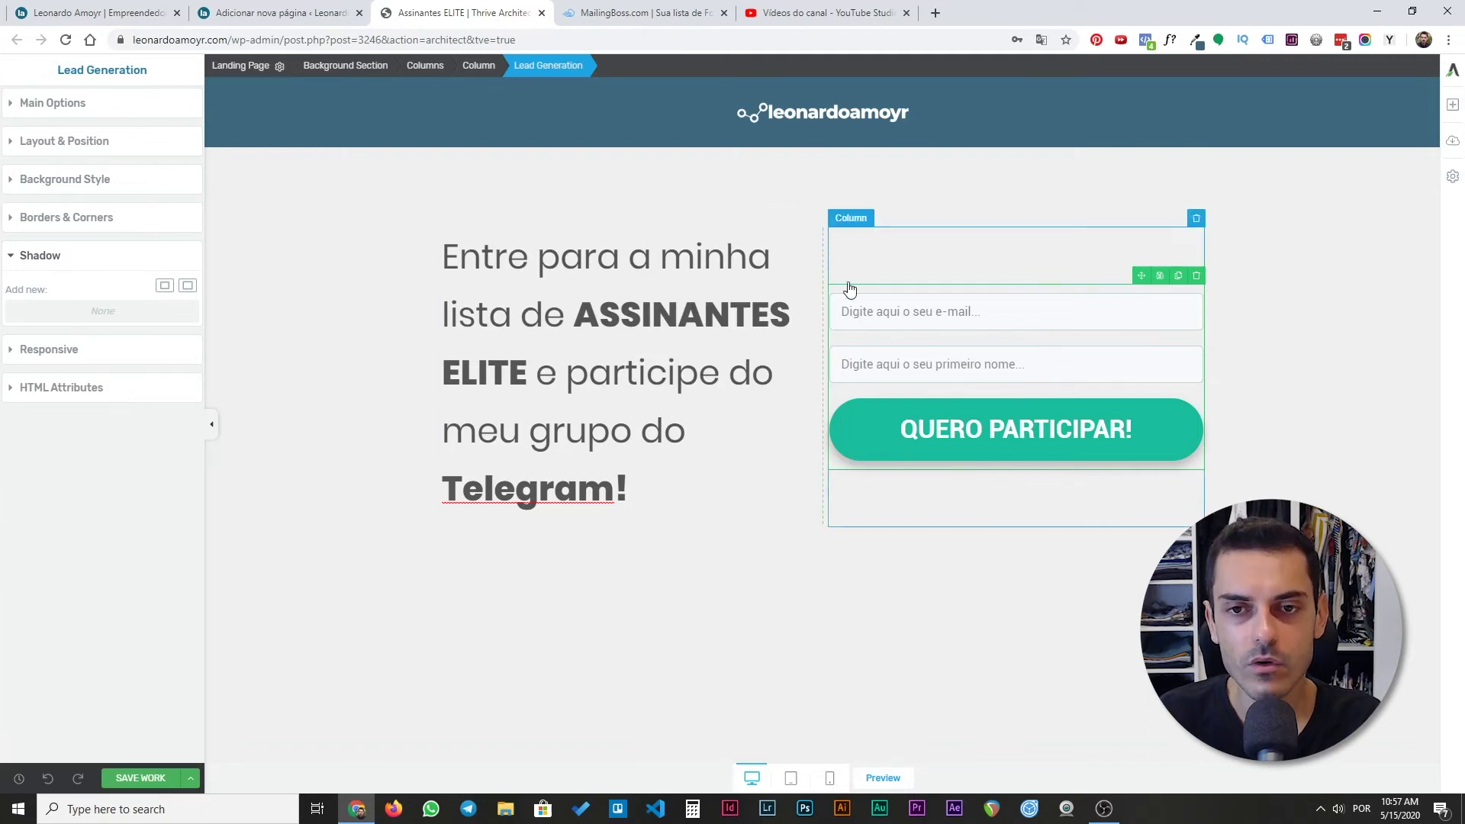
# - Add a text element above the lead form reading "Preencha o formulário abaixo com seus dados!"
pyautogui.click(1453, 105)
pyautogui.moveTo(1329, 213); pyautogui.dragTo(974, 296)
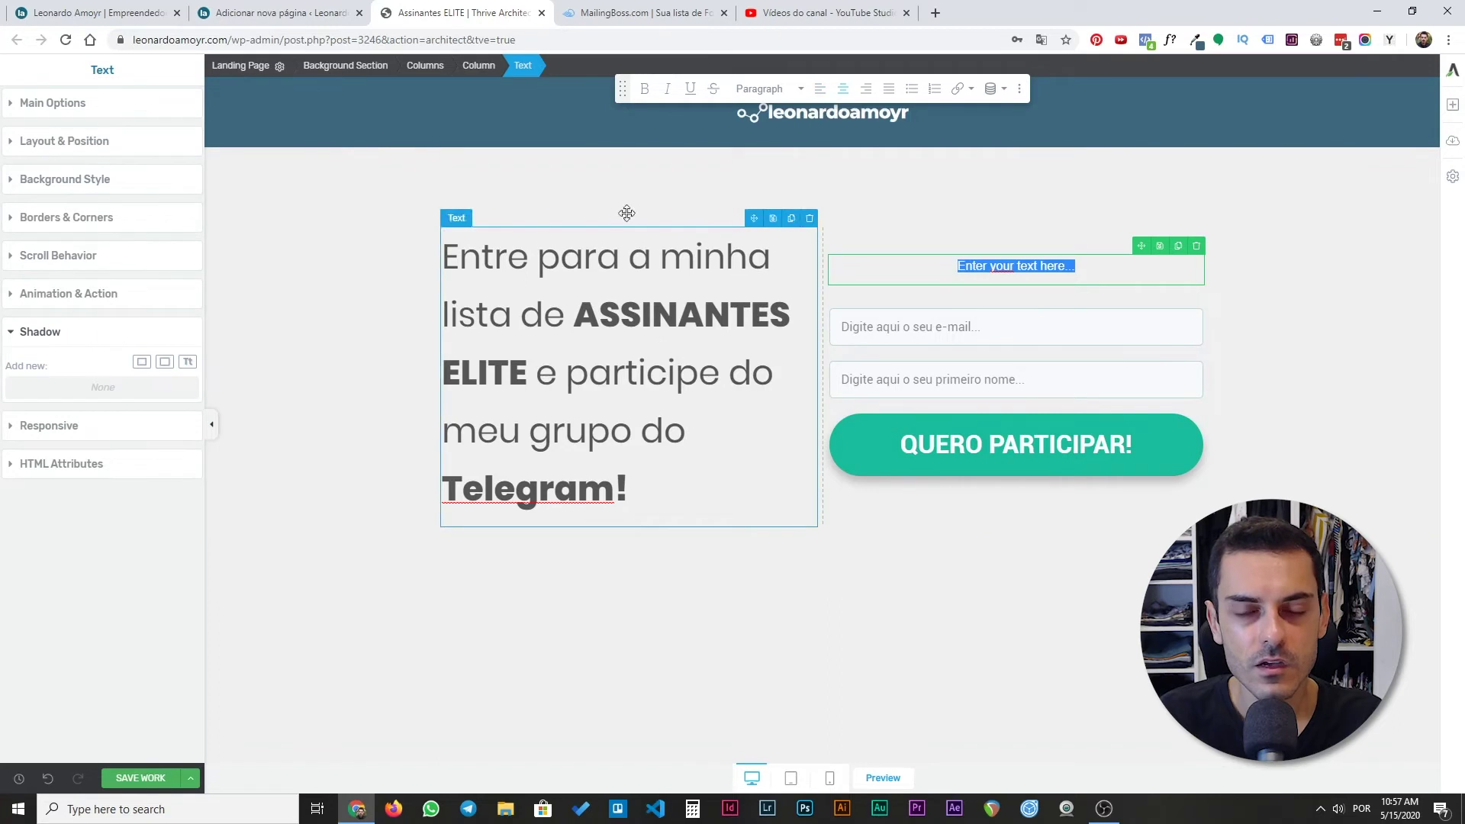
pyautogui.write('Preencha o formulário abaixo com seus dados!')
pyautogui.click(1083, 305)
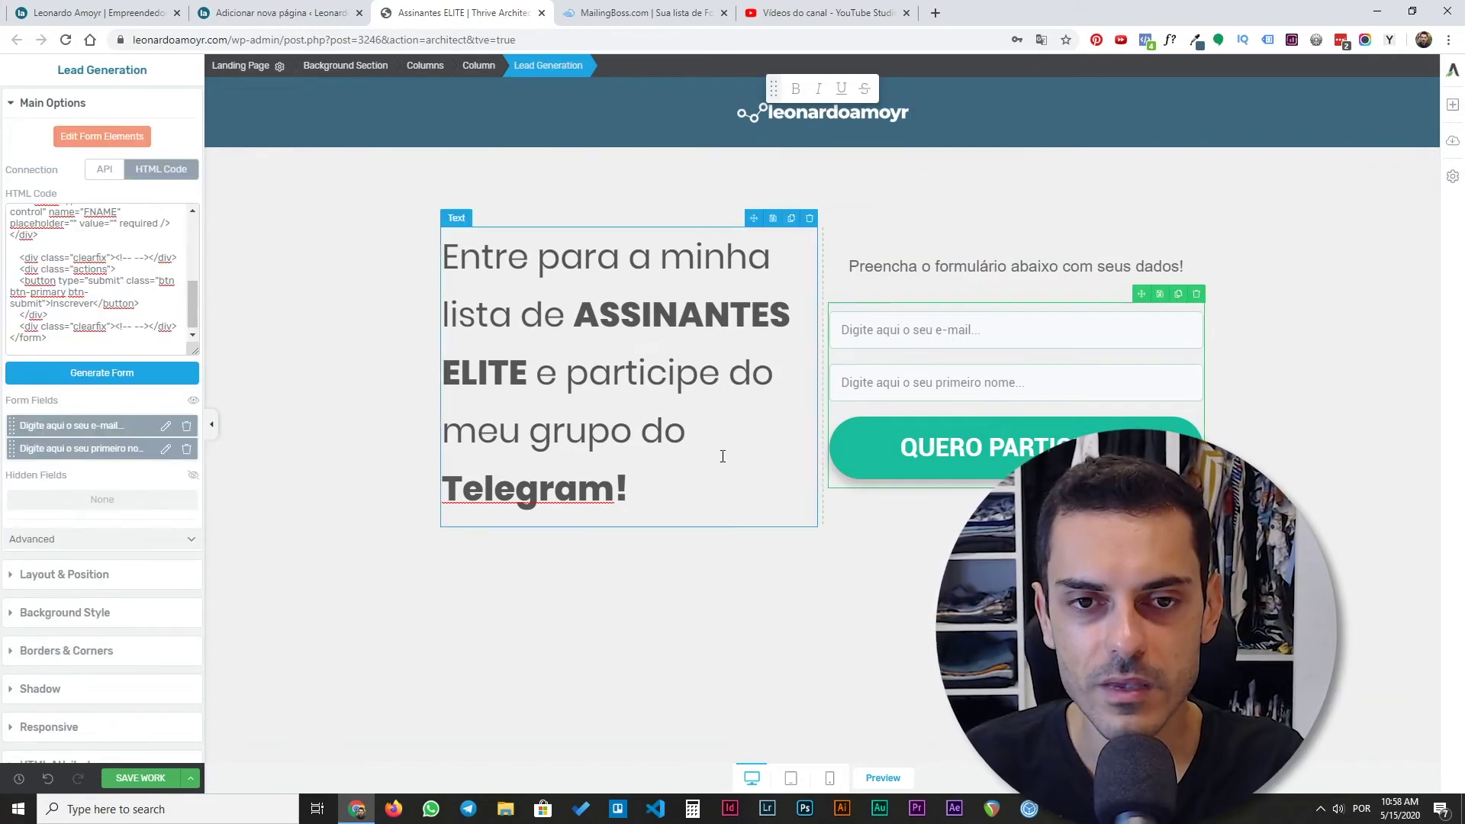
# - Edit the form elements, open the submit button's background colour and copy the colour code #3e677e from the Eye Dropper extension
pyautogui.click(624, 372)
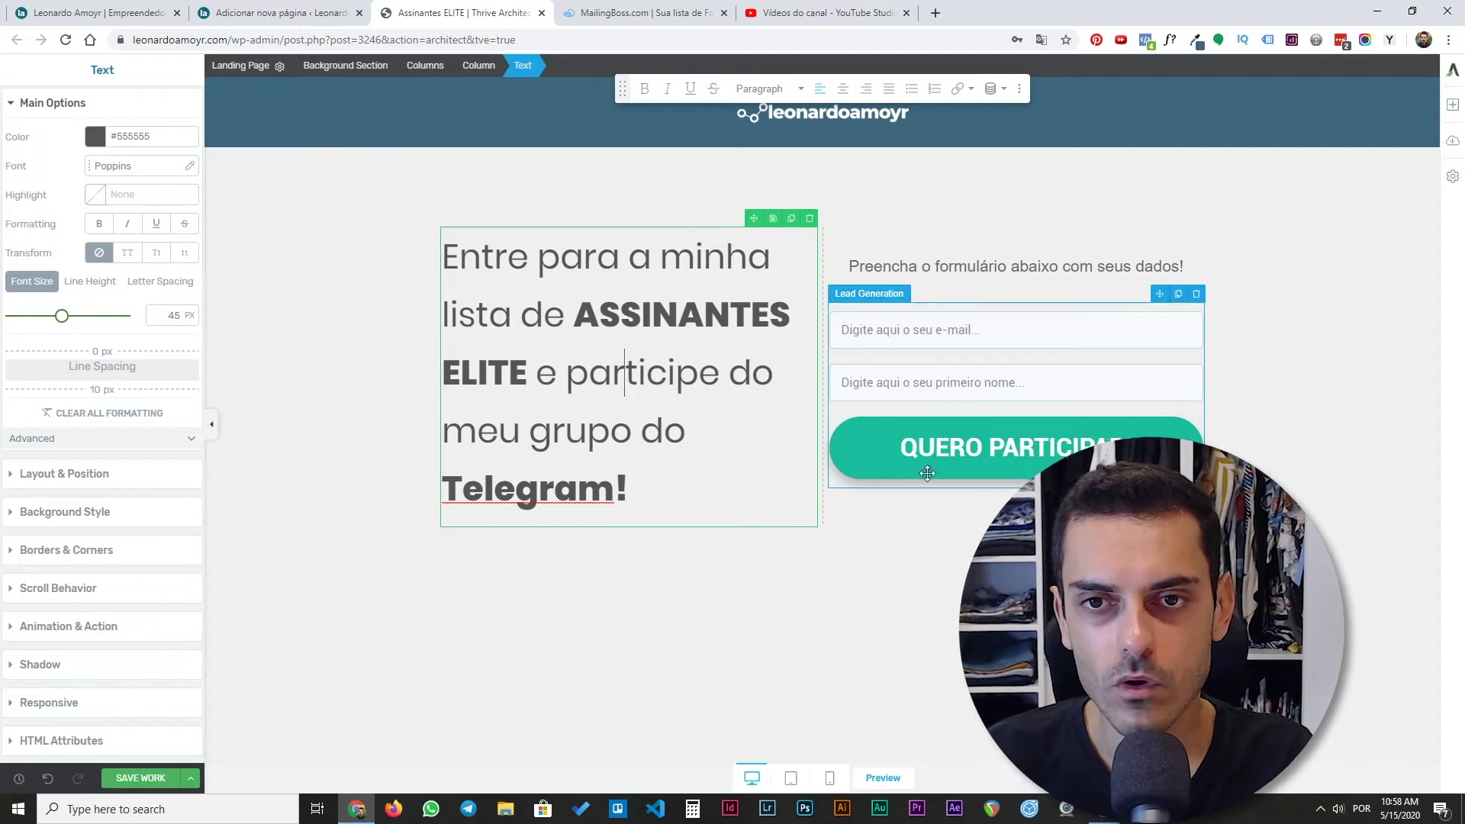
pyautogui.click(845, 459)
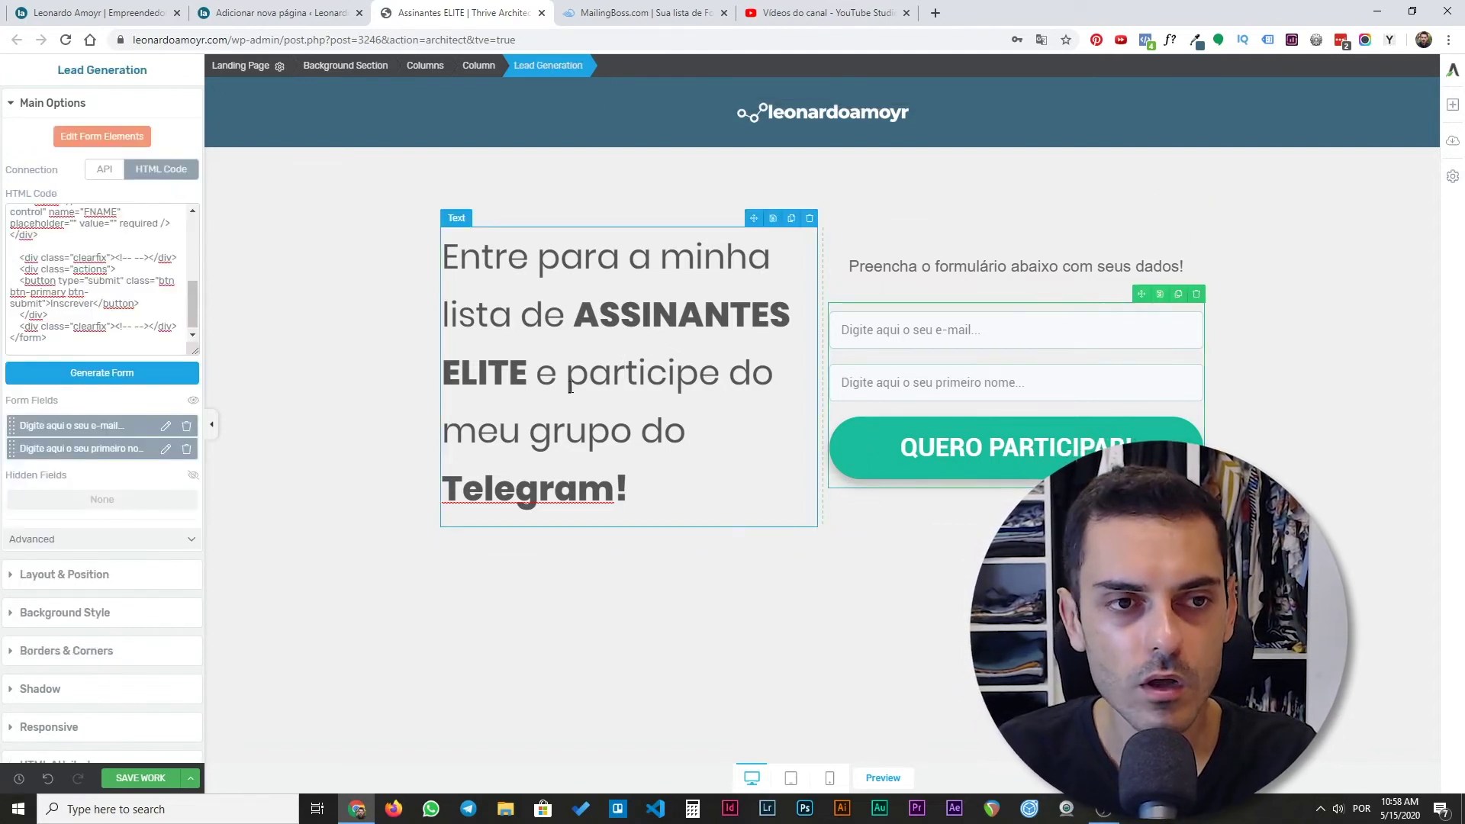
pyautogui.click(97, 137)
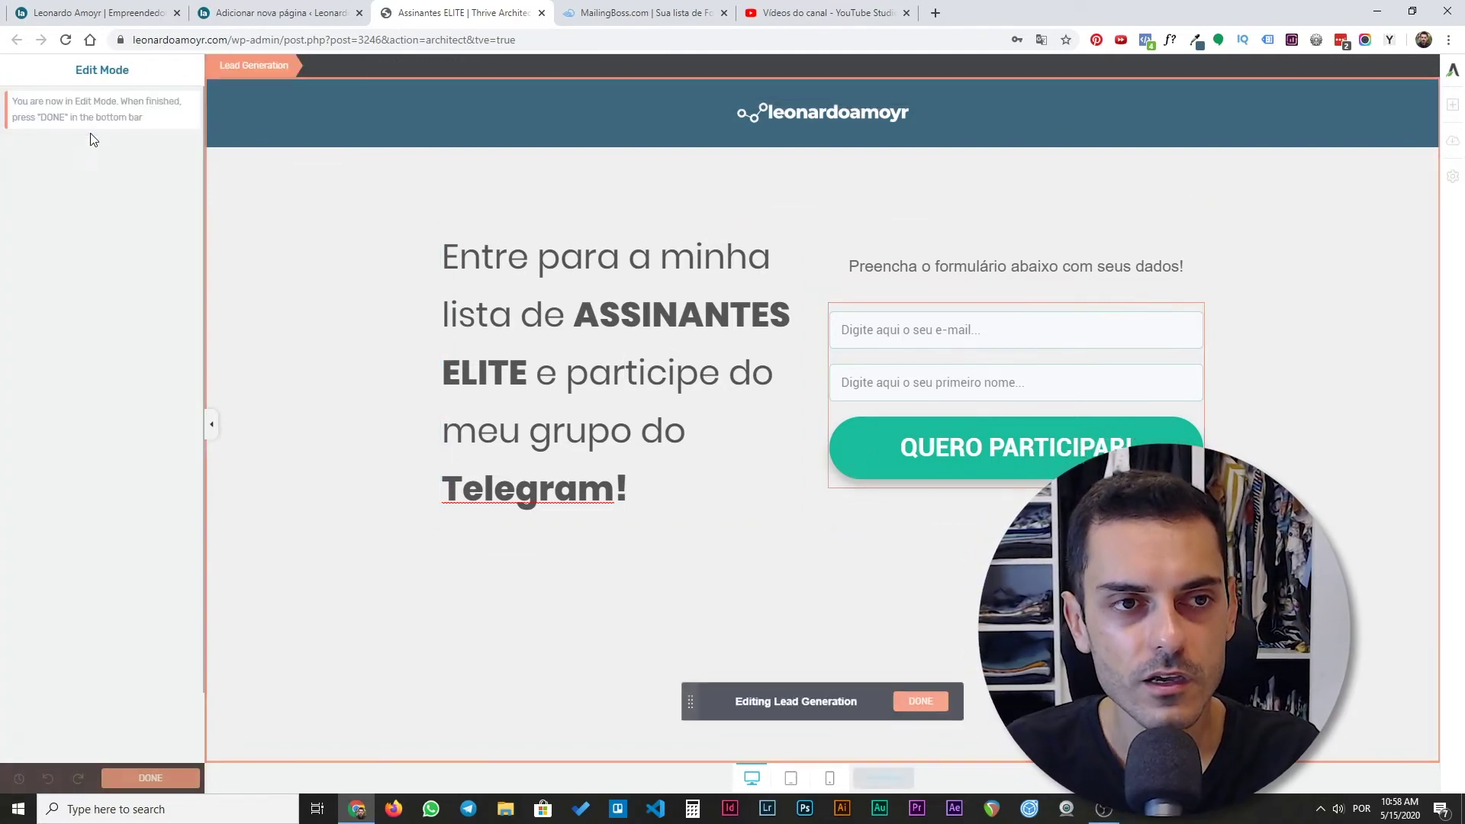
pyautogui.click(980, 488)
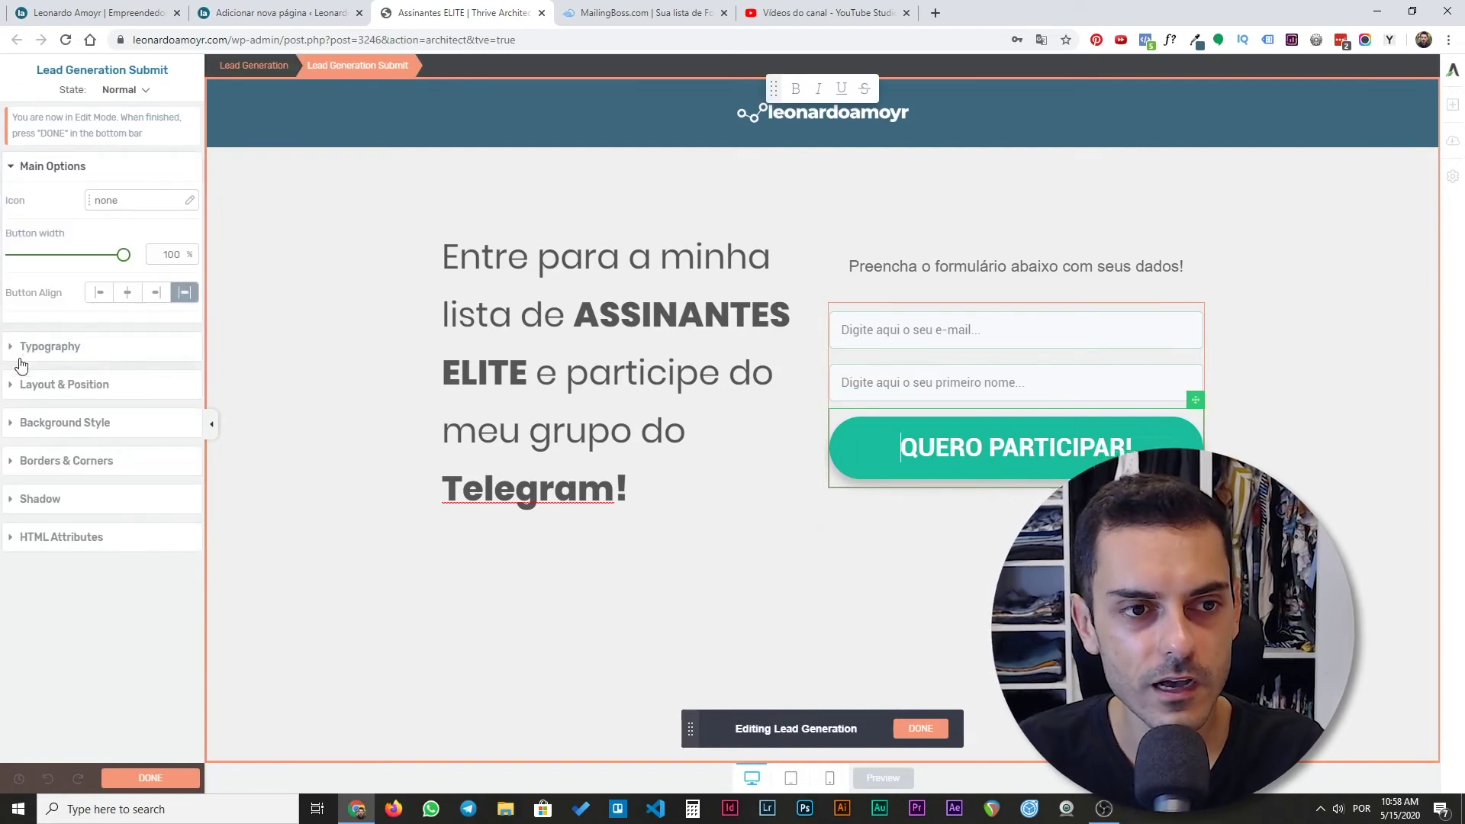
pyautogui.click(14, 426)
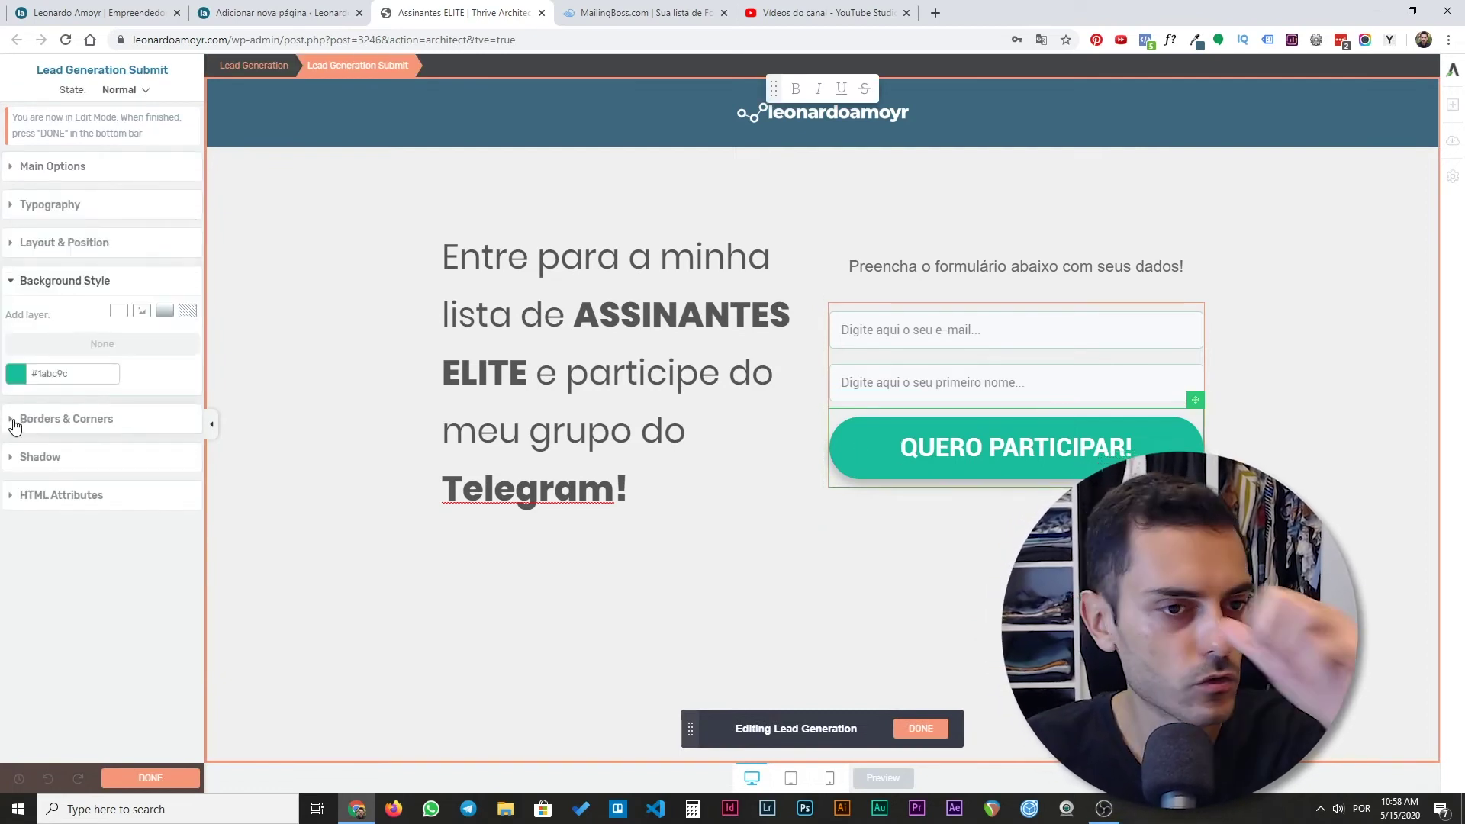
pyautogui.click(15, 377)
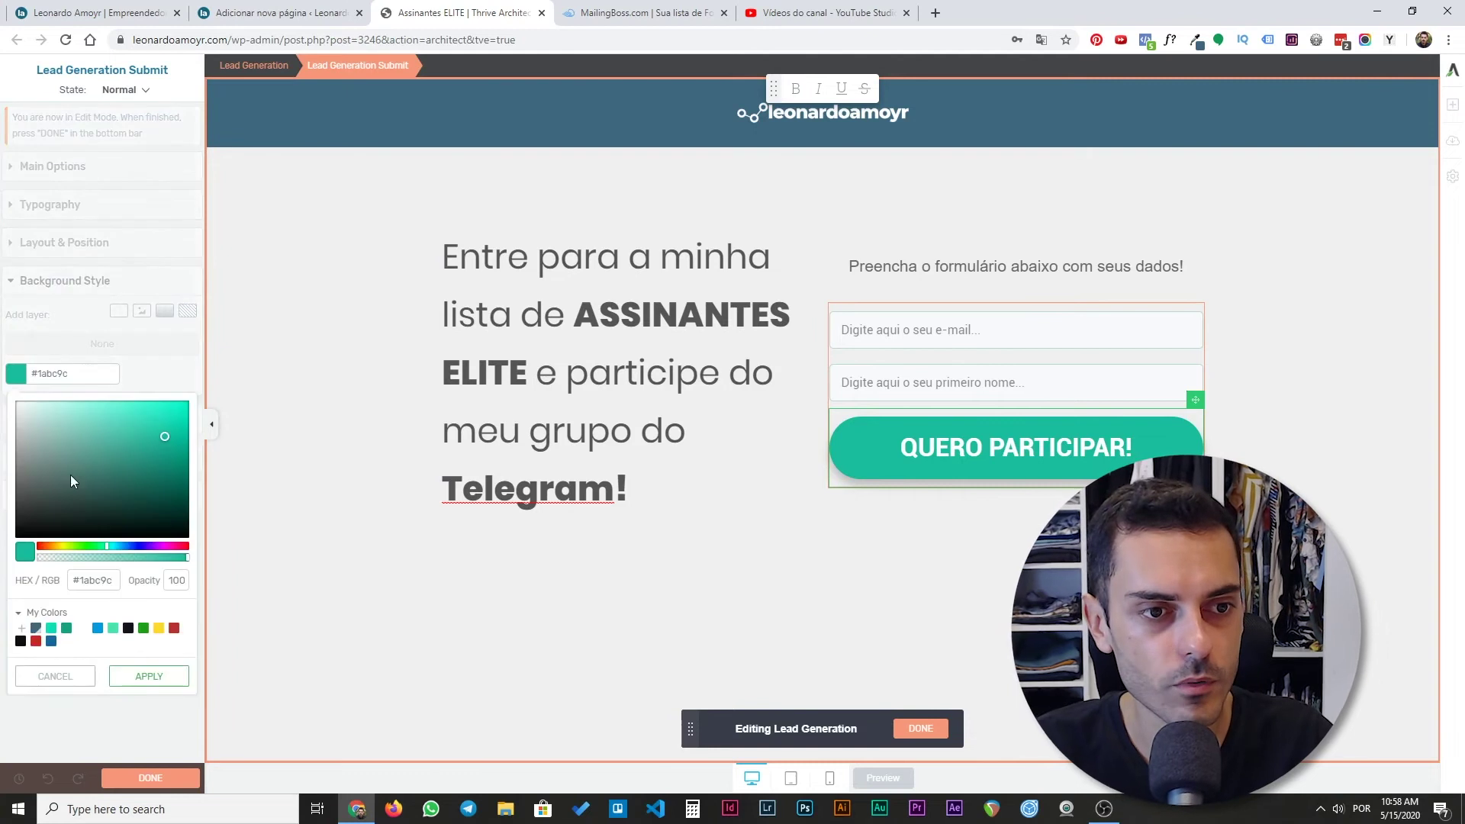
pyautogui.tripleClick(86, 577)
pyautogui.press('BackSpace')
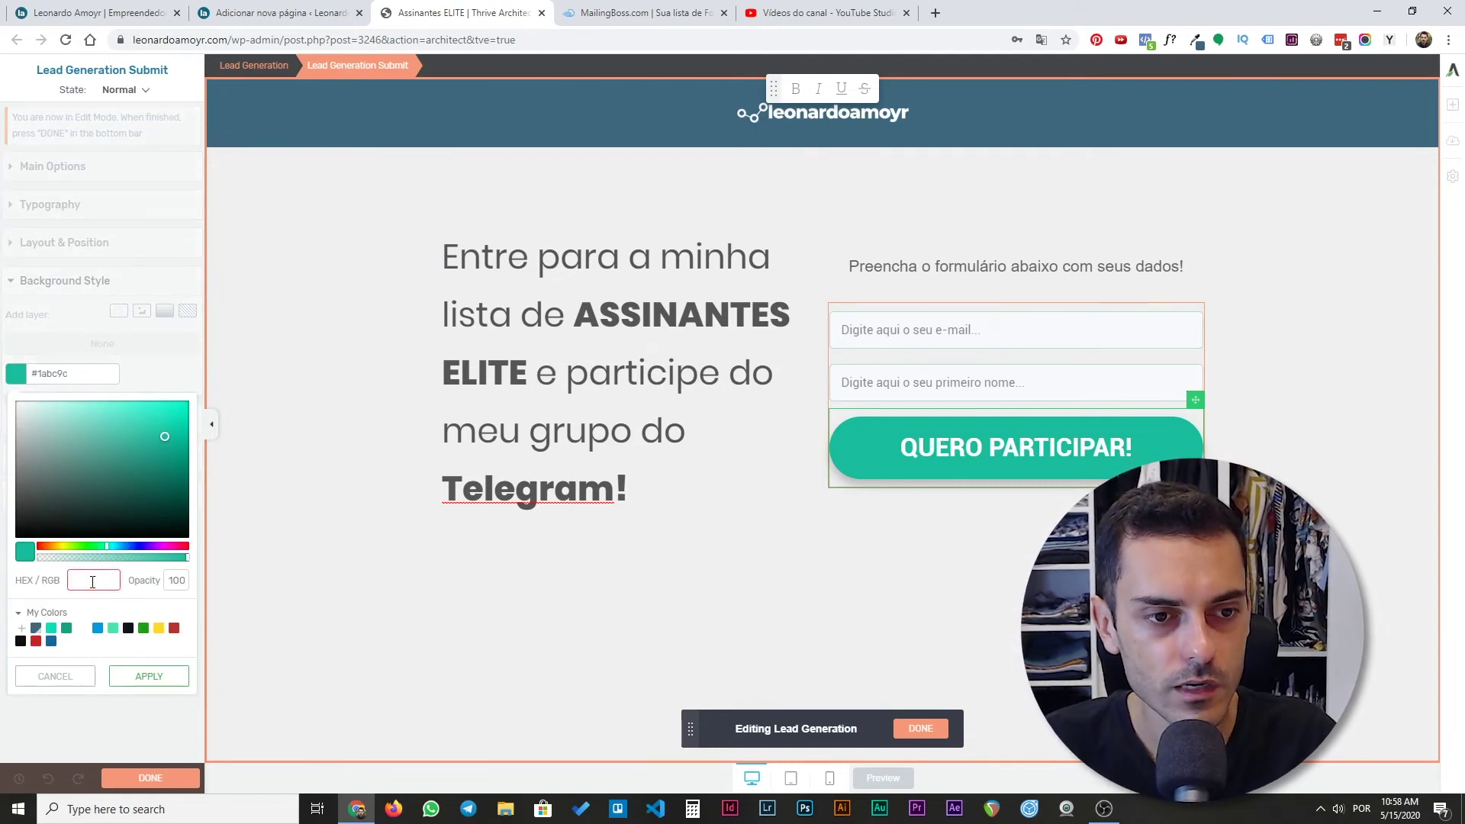
pyautogui.hotkey('ctrl', 'v')
pyautogui.click(1194, 39)
pyautogui.doubleClick(1145, 69)
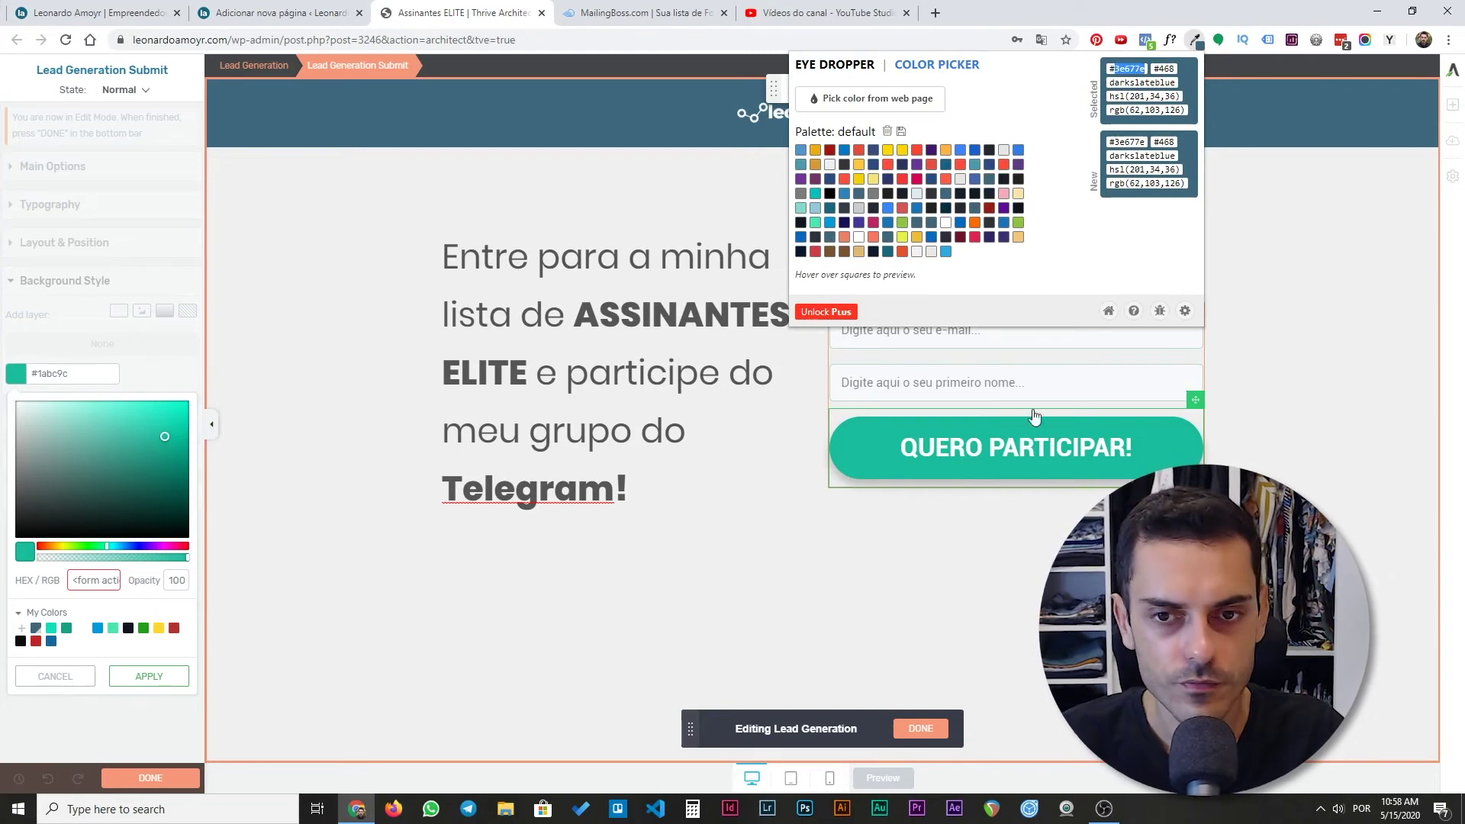
# - Try to set the submit button's background colour to #3e677e
pyautogui.click(88, 580)
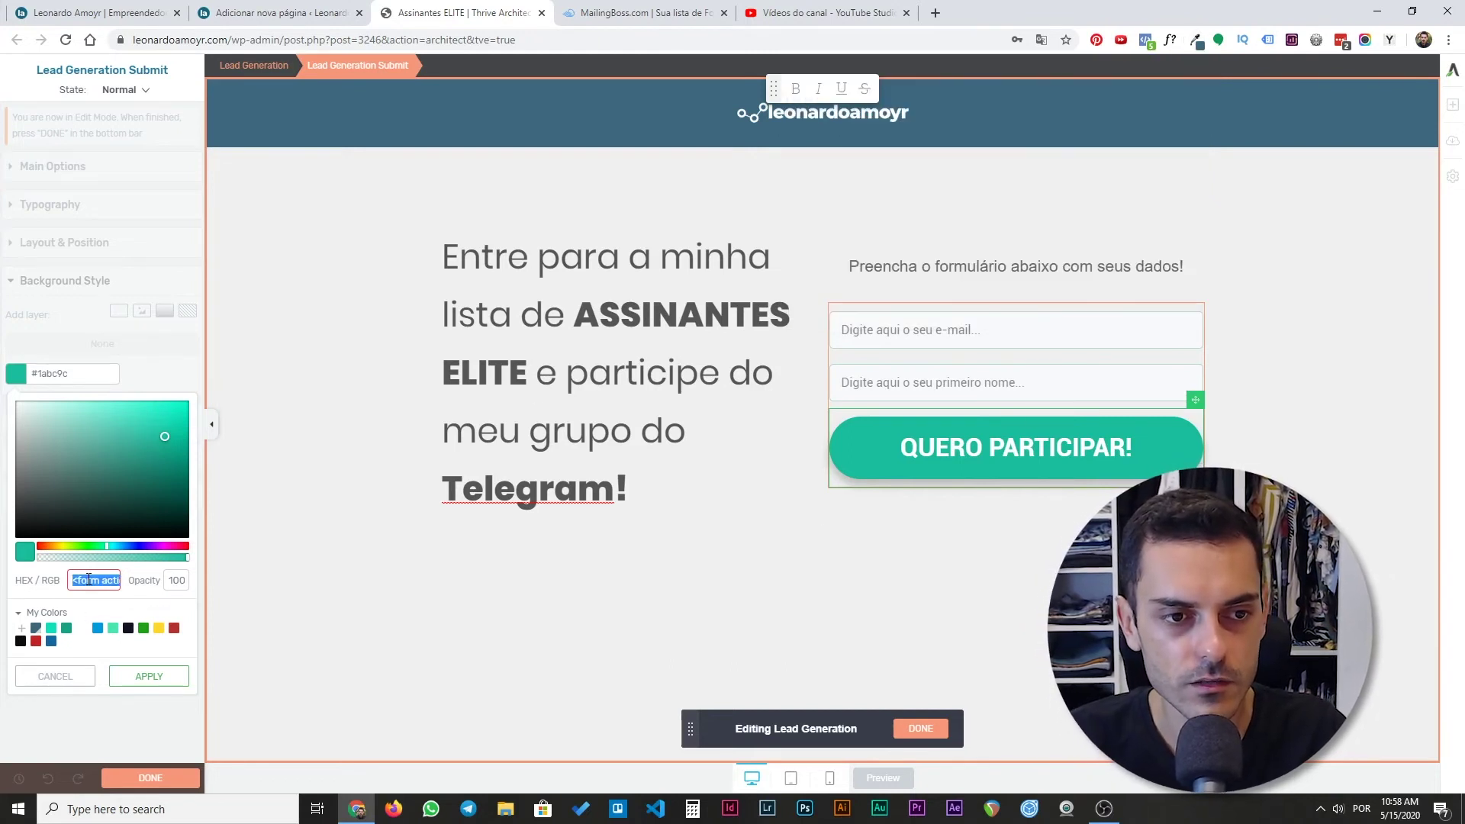
pyautogui.write('#3e677e')
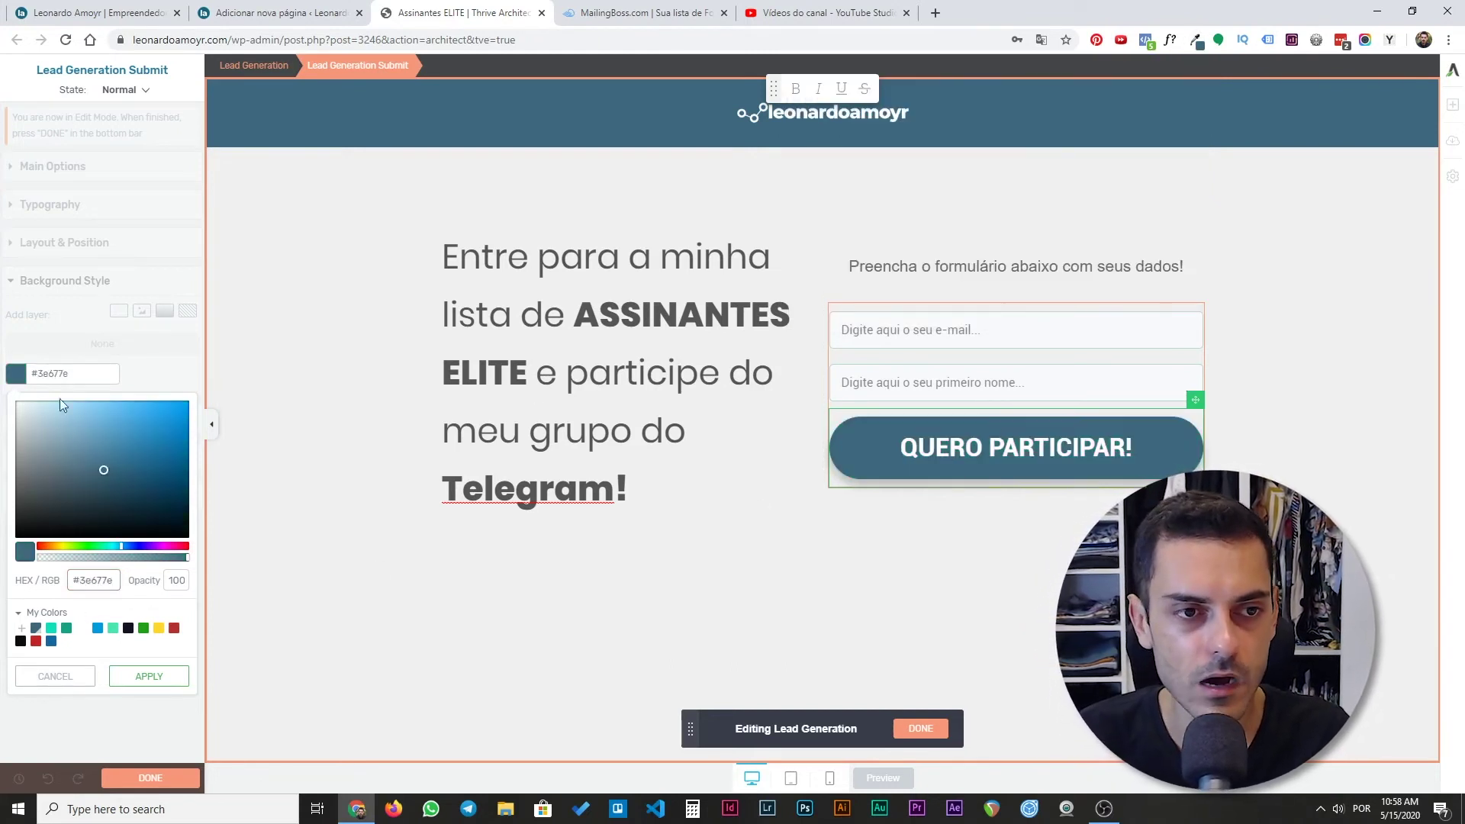
pyautogui.click(113, 373)
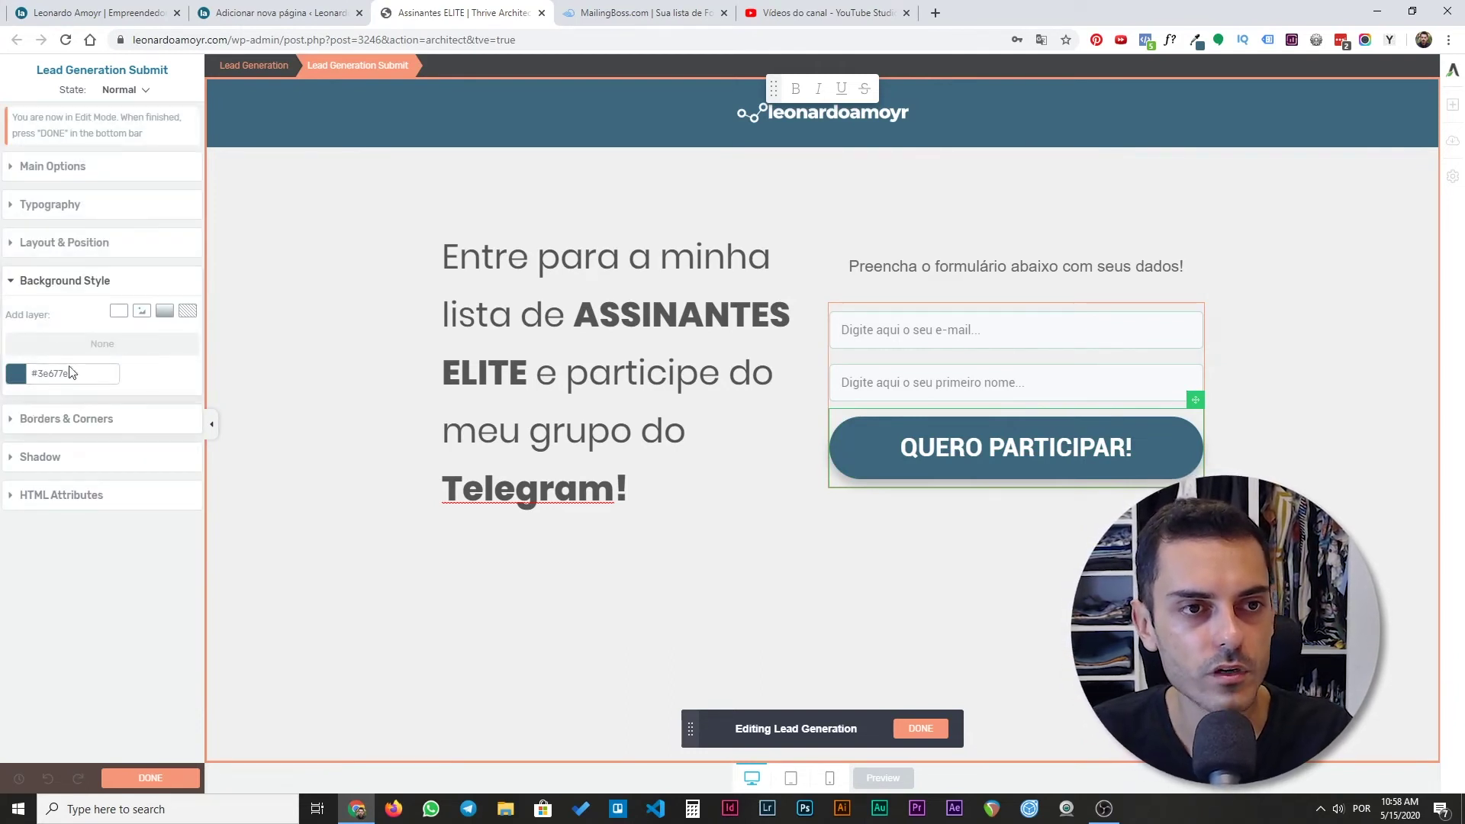
# - Set the submit button's hover-state background to the lighter blue #539cc5 and apply it
pyautogui.click(135, 90)
pyautogui.click(99, 135)
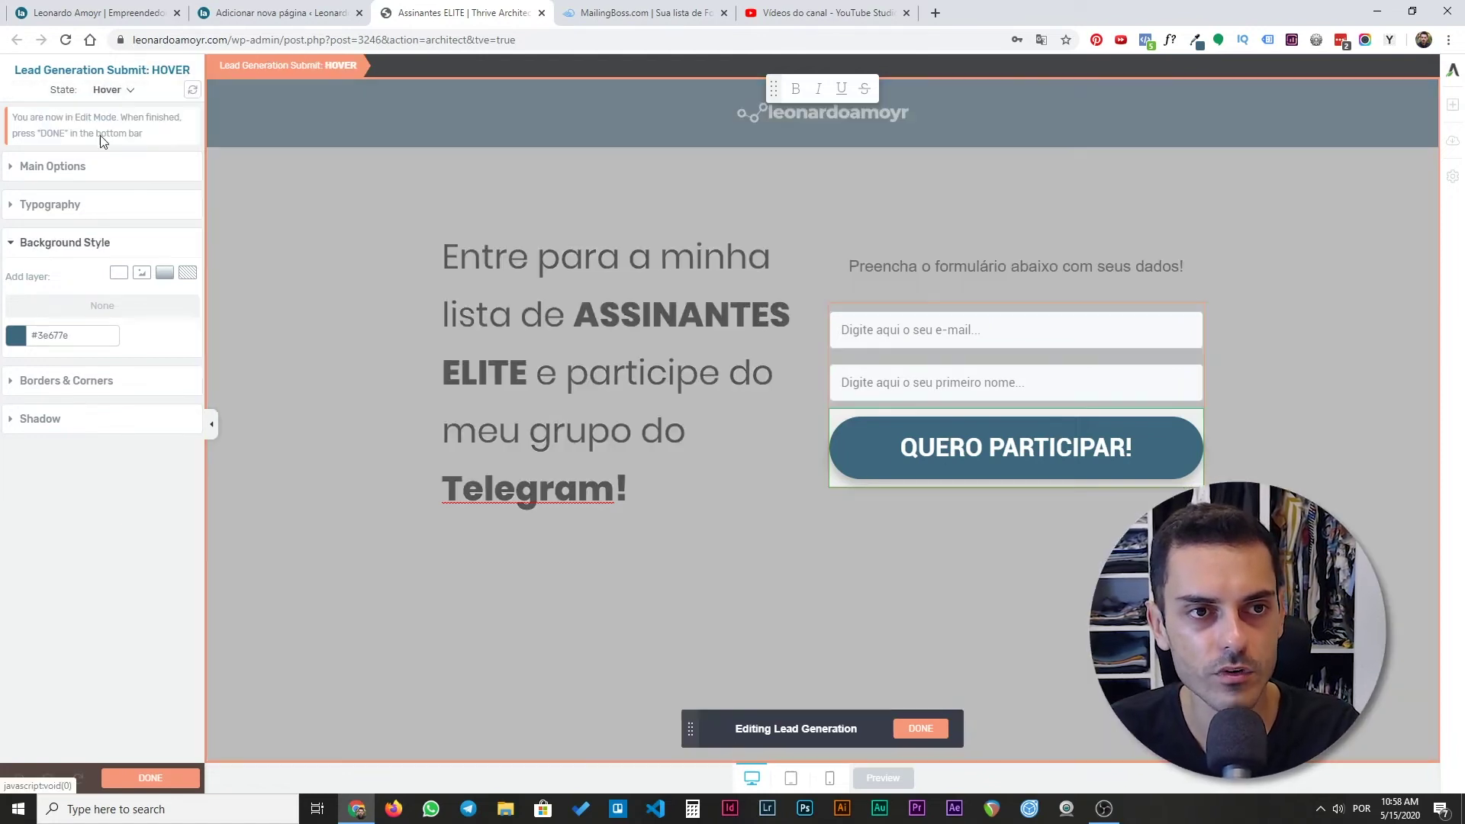
pyautogui.click(16, 336)
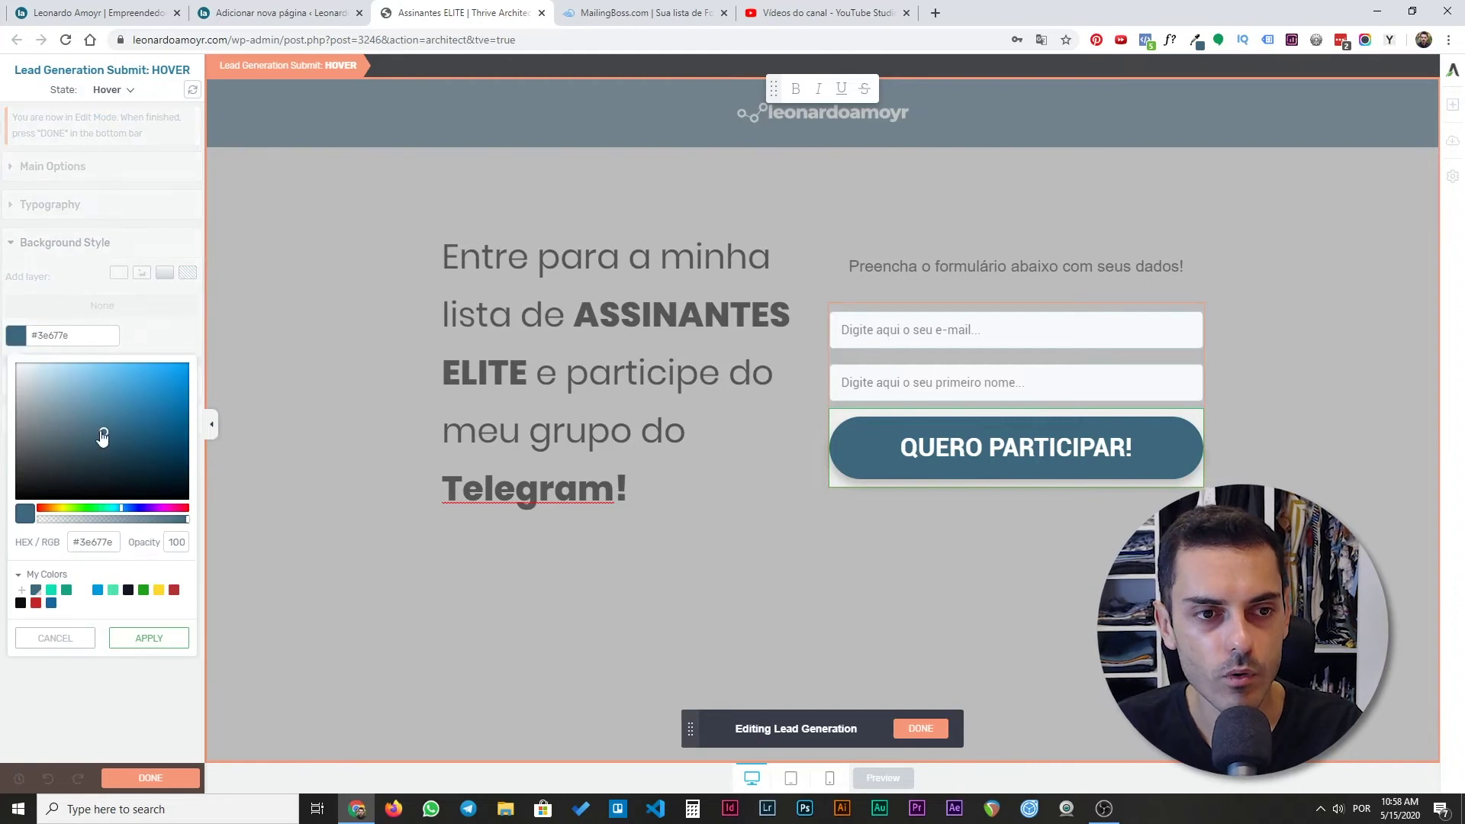
pyautogui.moveTo(102, 432); pyautogui.dragTo(116, 393)
pyautogui.click(150, 638)
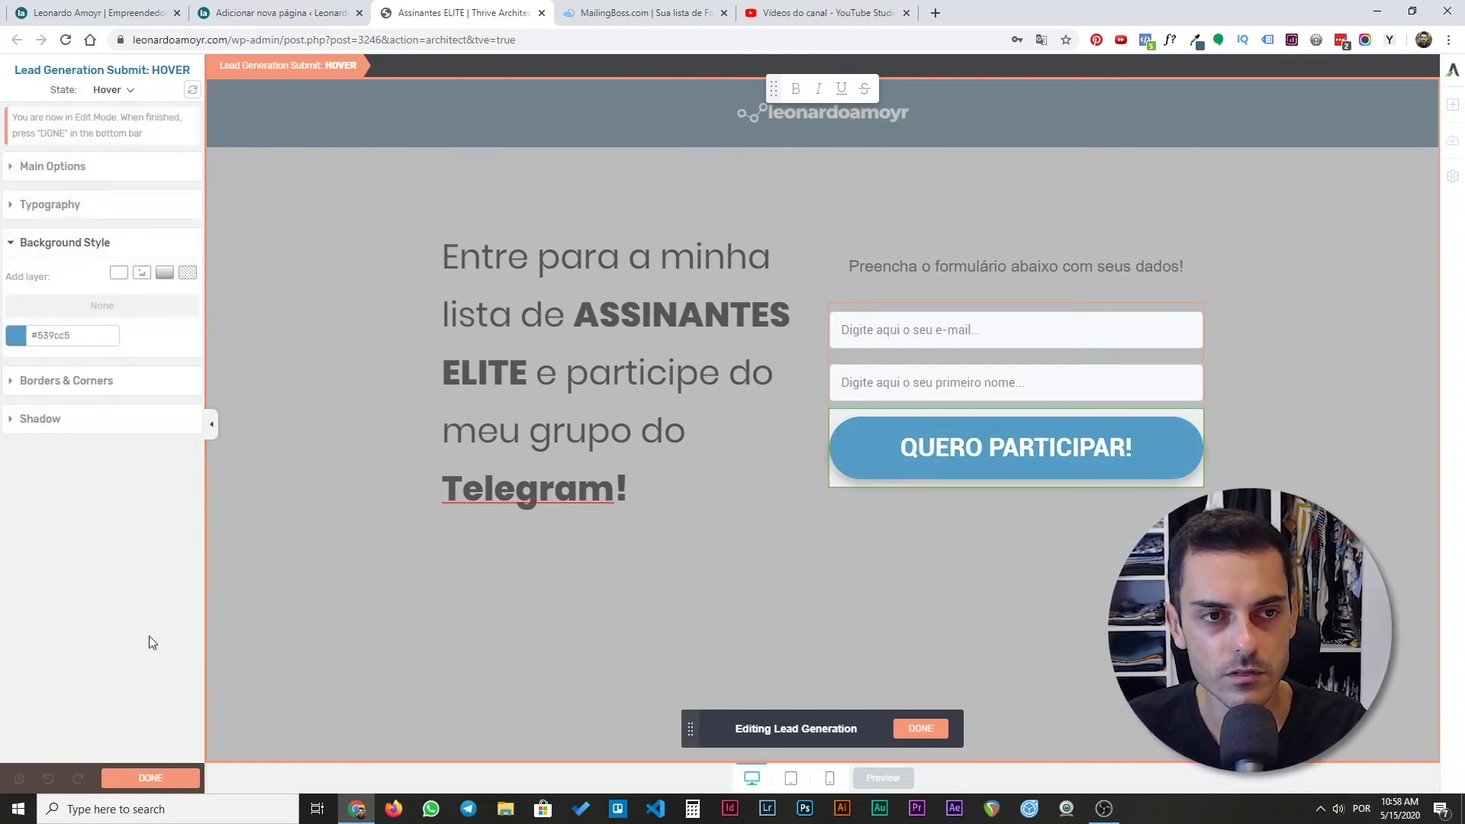
# - Return to the submit button's normal state, apply background colour #3e677e and finish editing the form elements
pyautogui.click(111, 89)
pyautogui.click(107, 116)
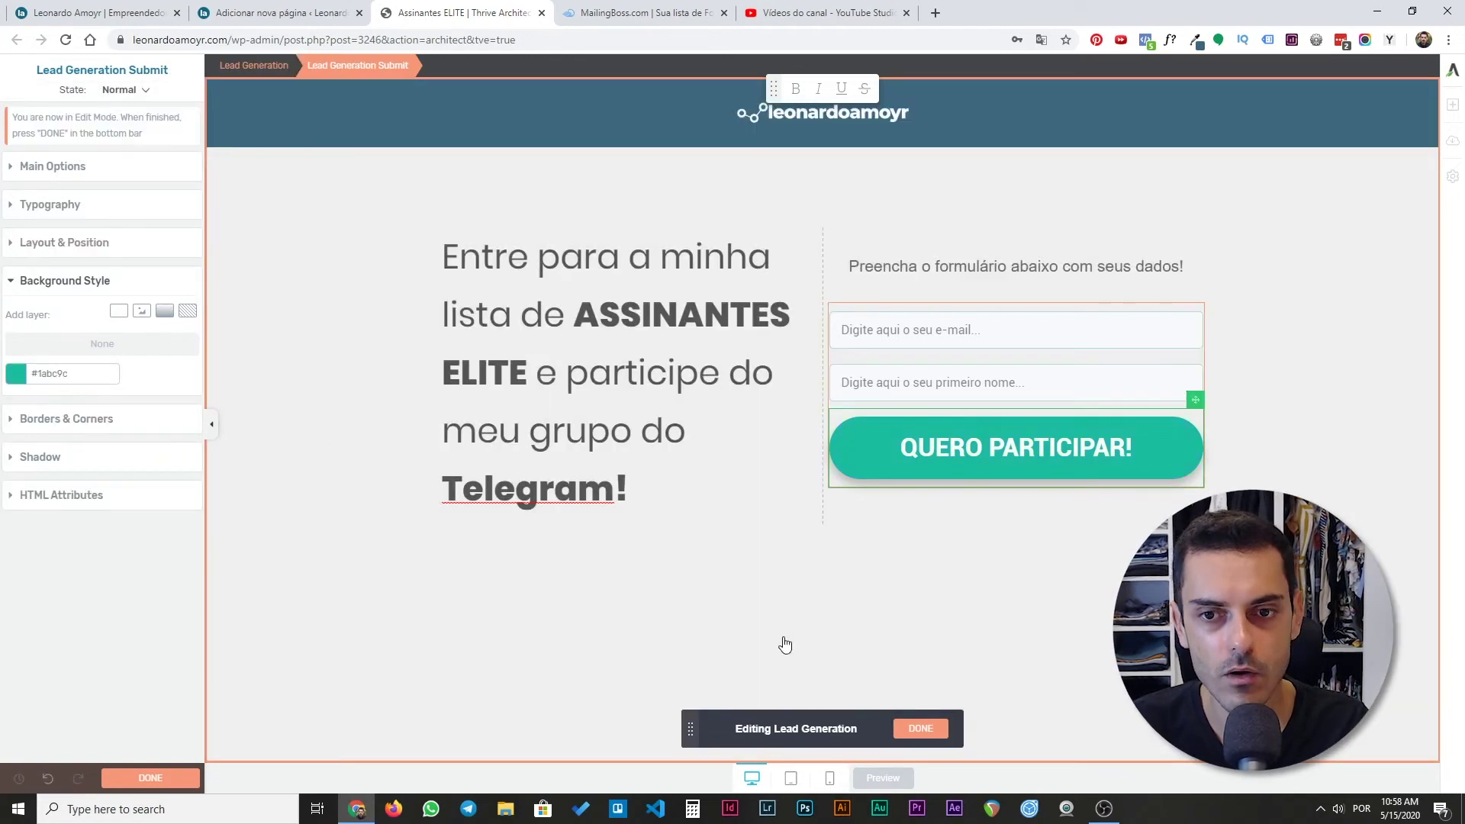
pyautogui.click(15, 373)
pyautogui.doubleClick(90, 580)
pyautogui.write('#3e677e')
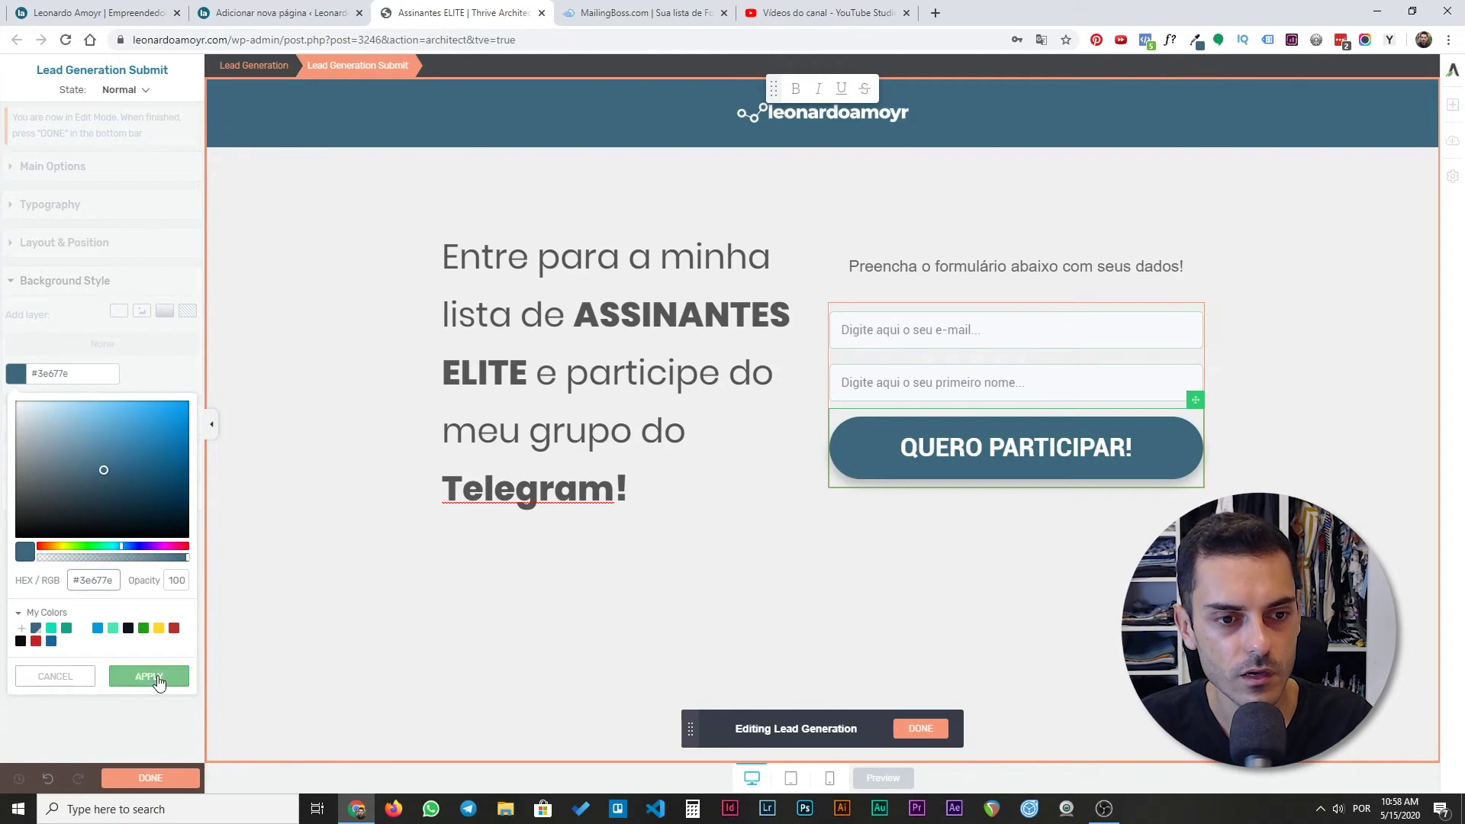
pyautogui.click(151, 676)
pyautogui.click(151, 780)
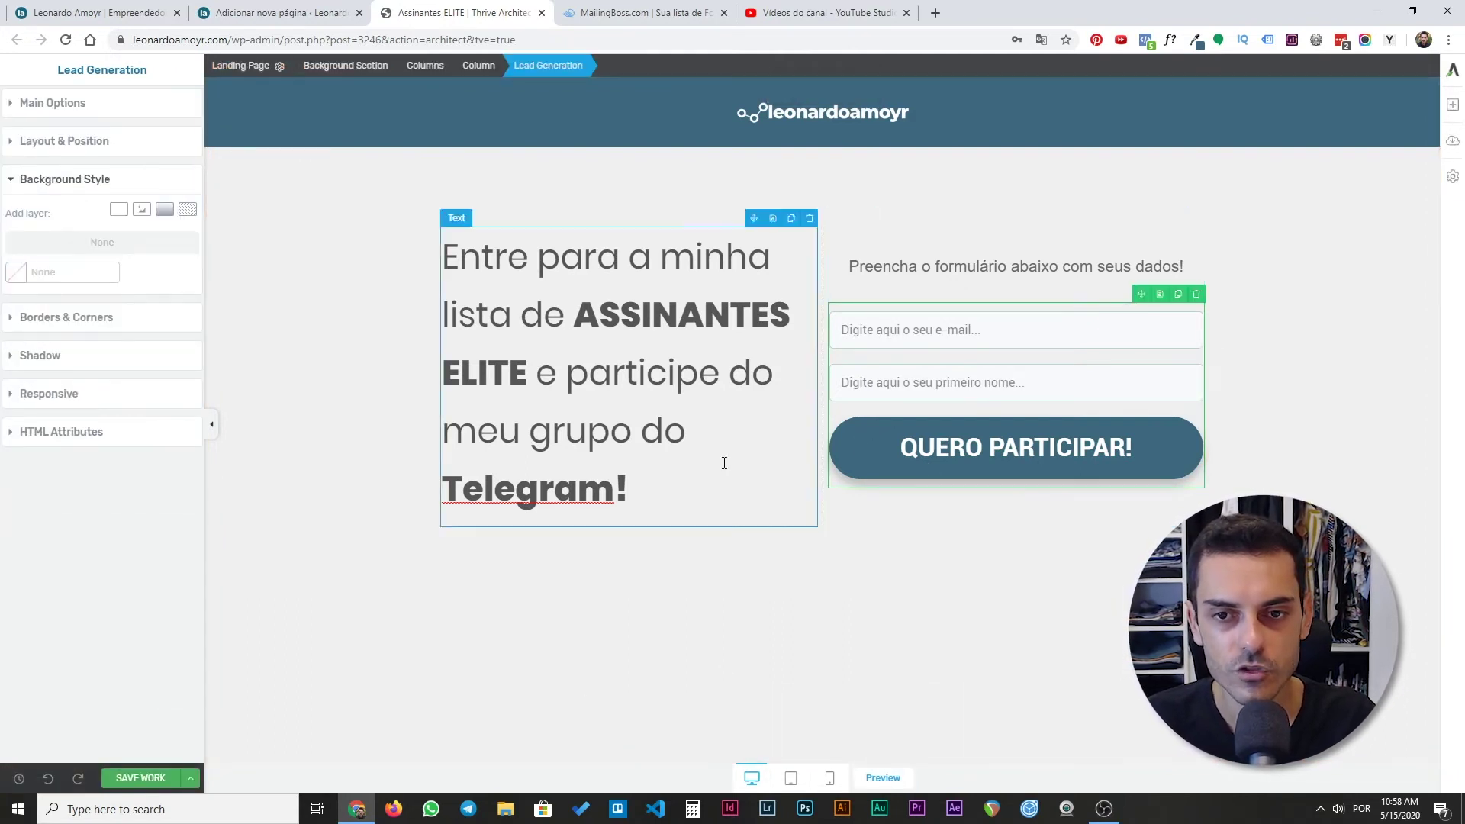
pyautogui.click(34, 106)
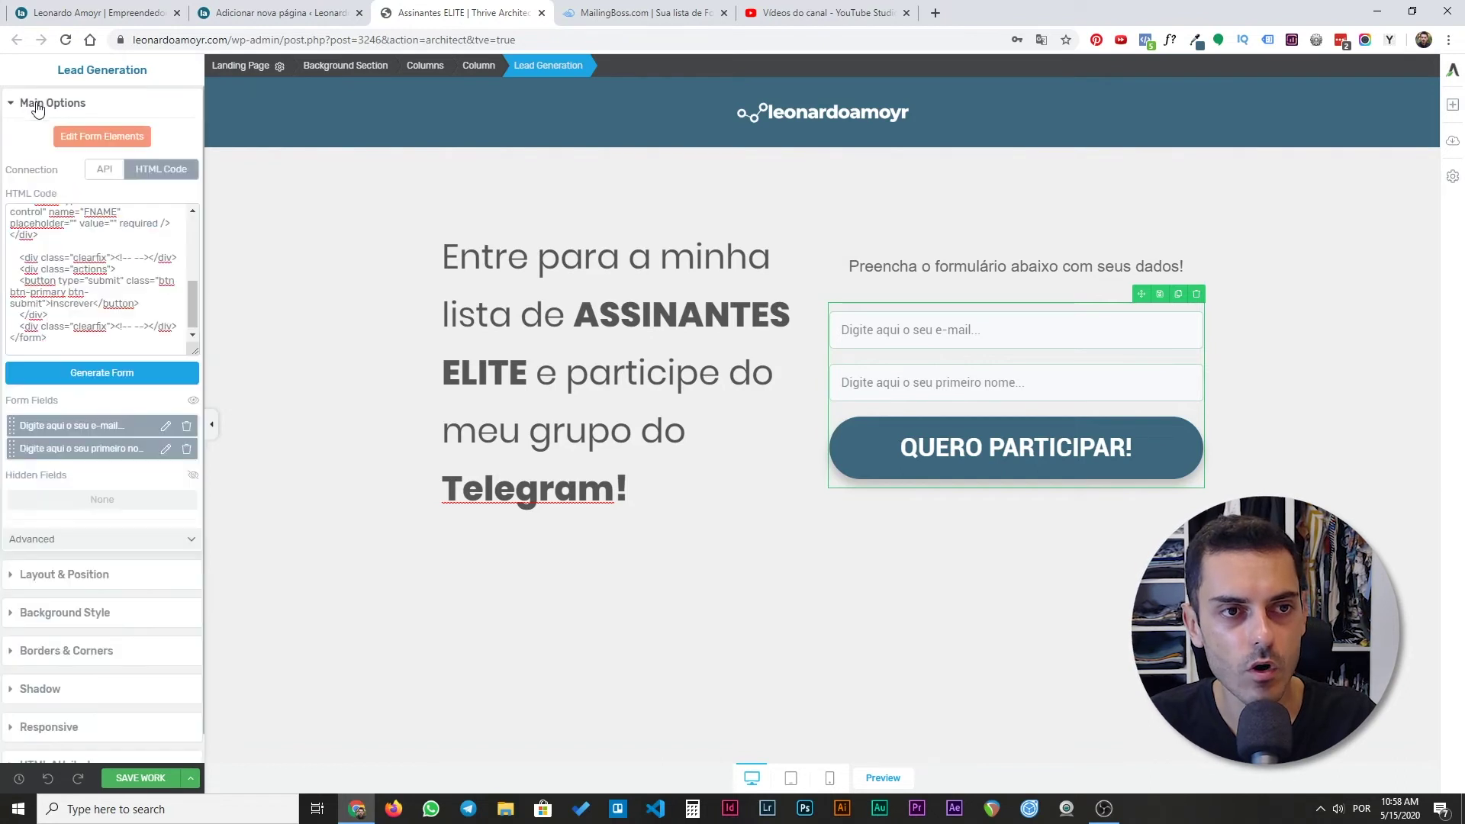
pyautogui.click(93, 135)
pyautogui.click(845, 420)
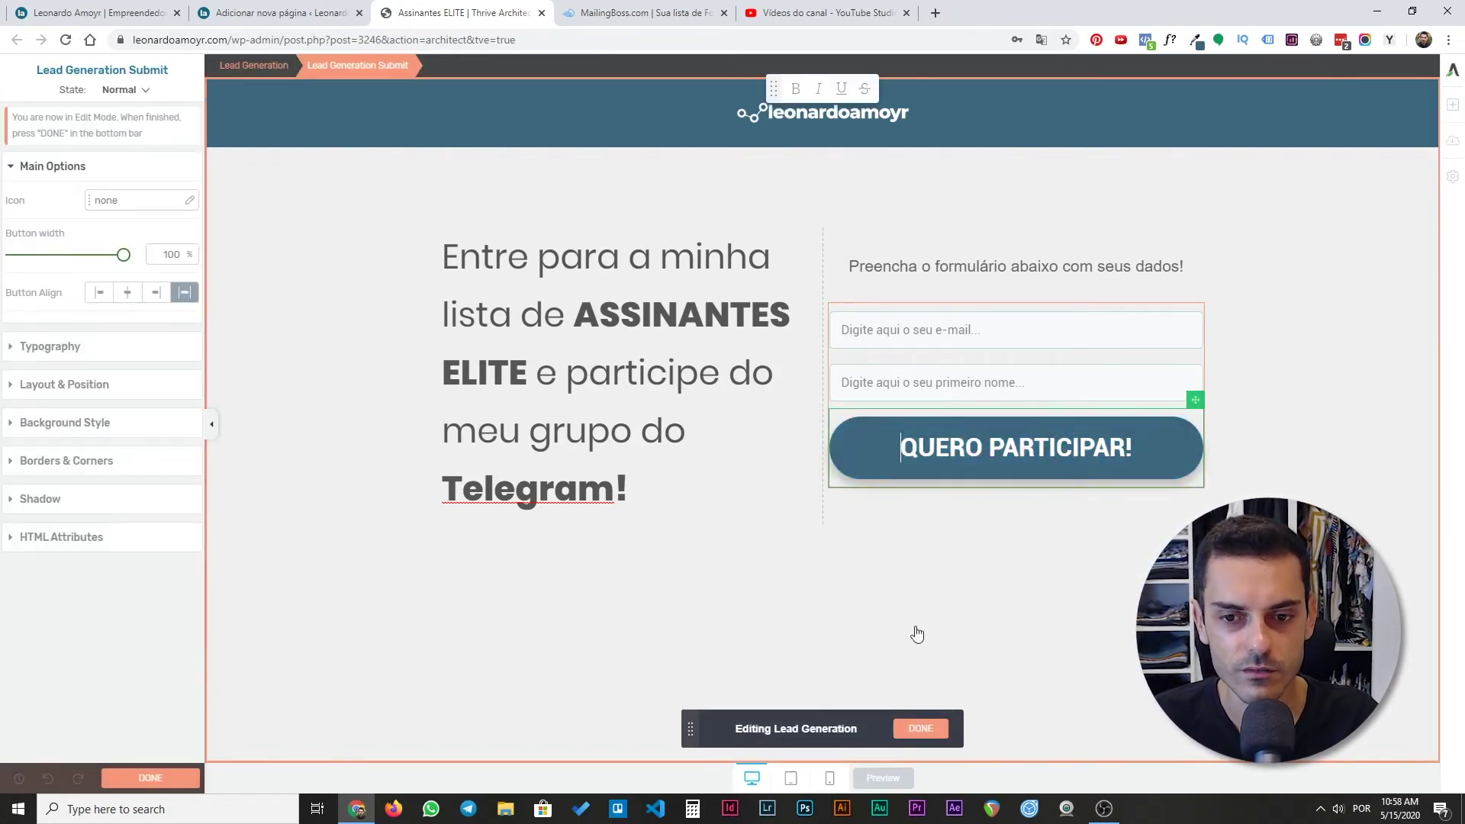
pyautogui.click(920, 728)
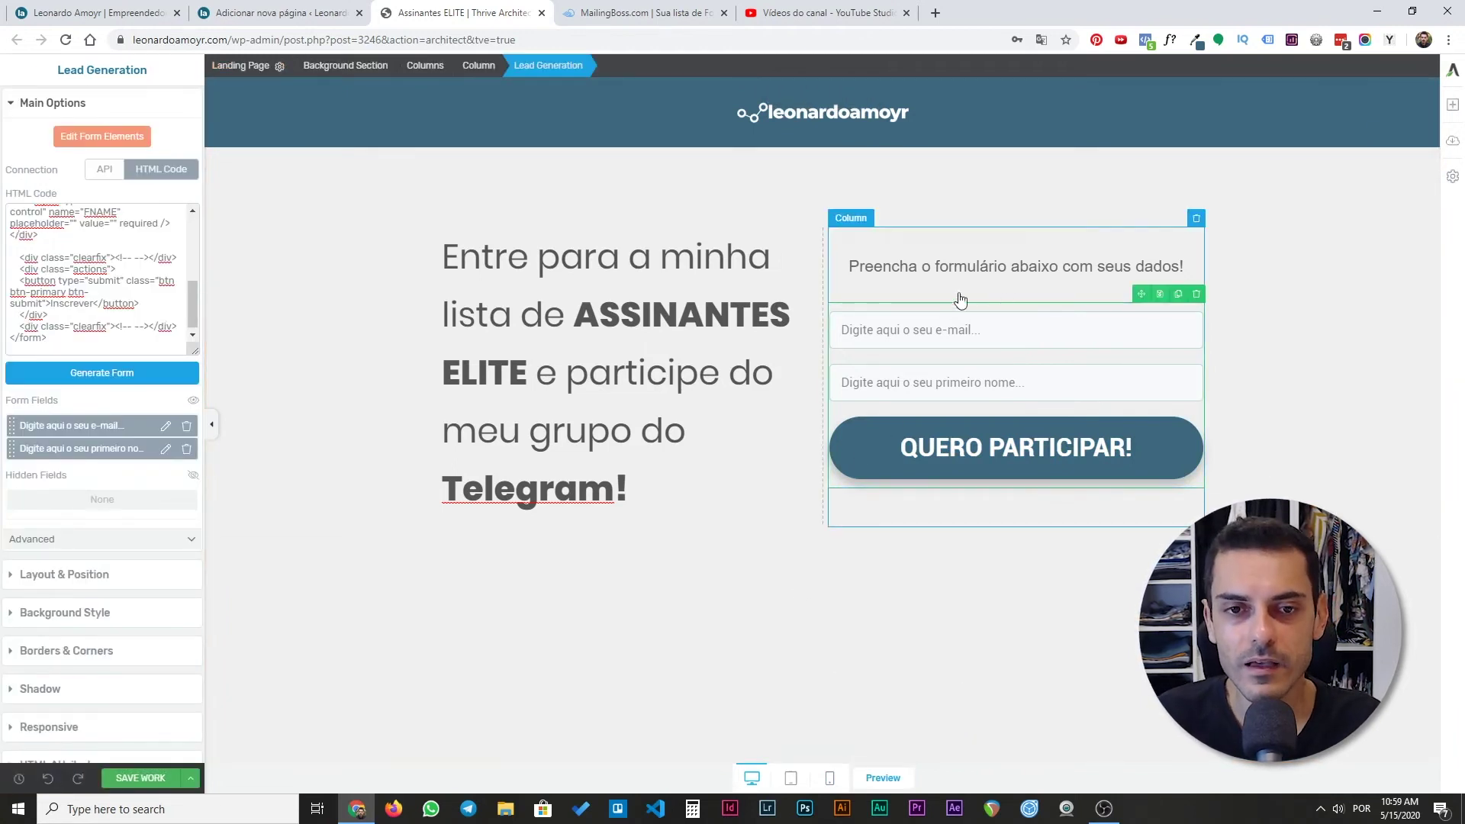
# - Add a background section directly below the headline and form columns, with a minimum height of 90 px
pyautogui.click(1451, 108)
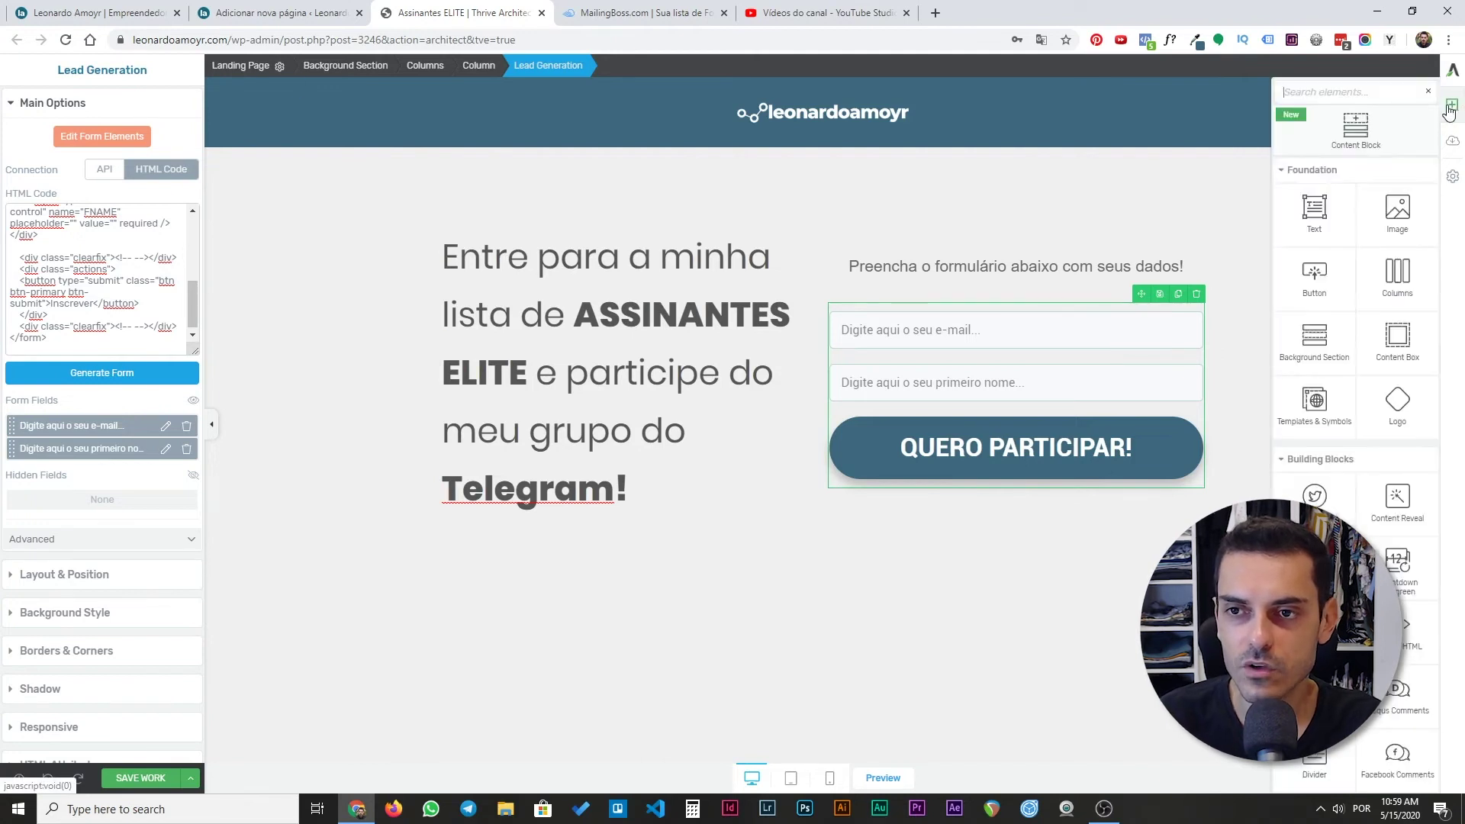
pyautogui.moveTo(1318, 335); pyautogui.dragTo(827, 562)
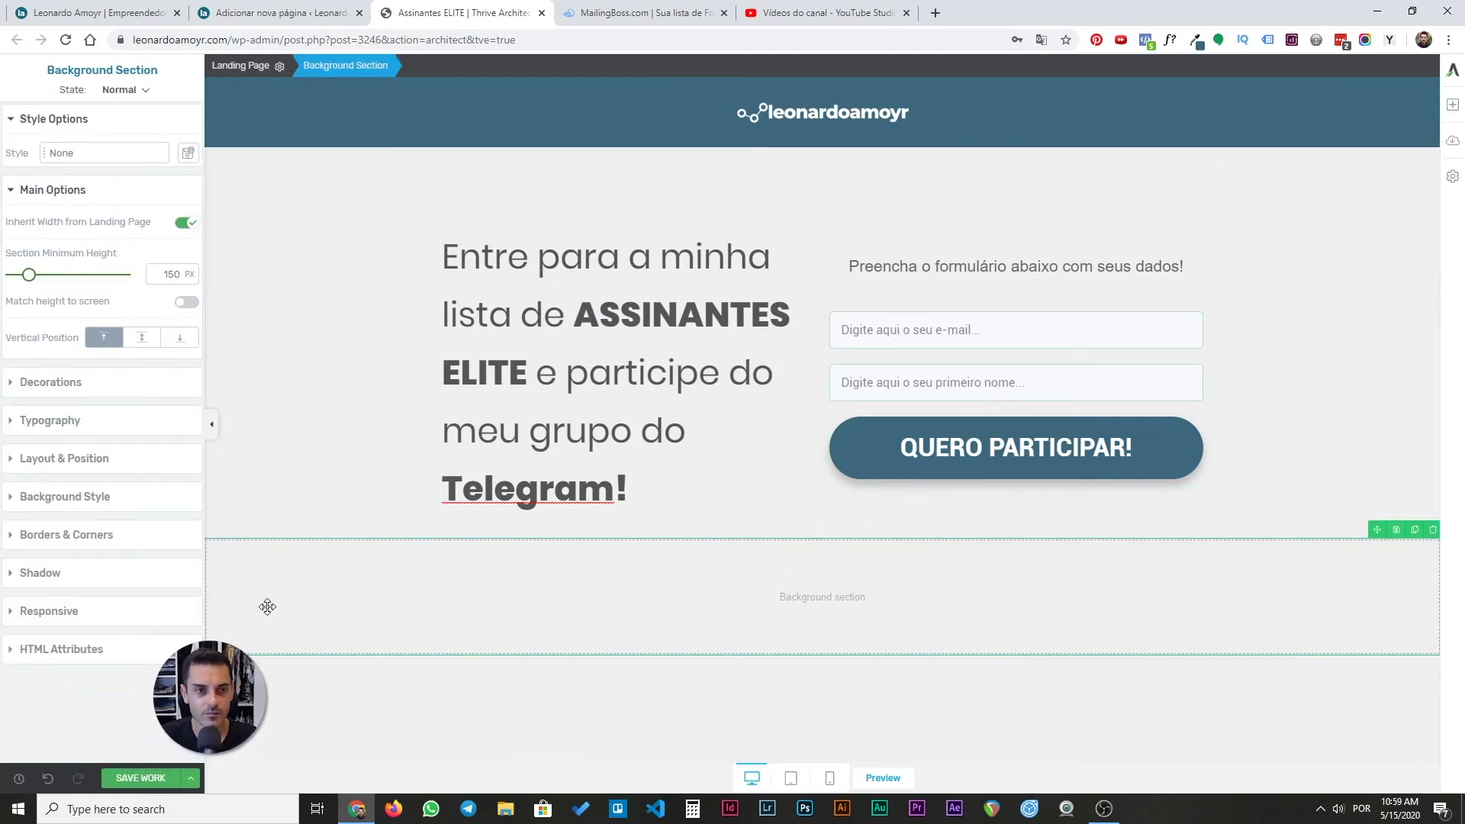
pyautogui.doubleClick(169, 274)
pyautogui.write('90')
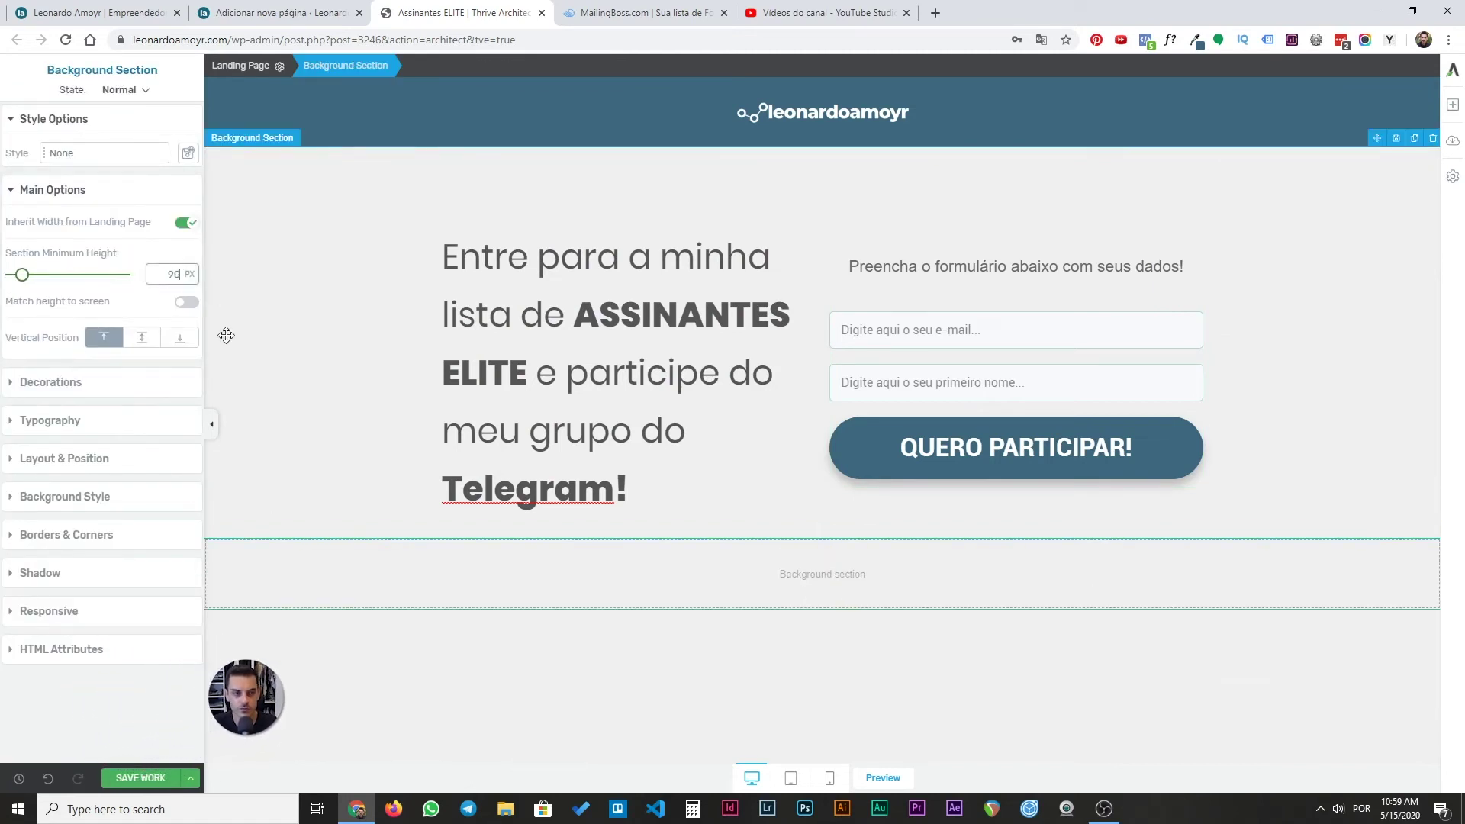
# - Set the new footer section's background colour to white, #ffffff
pyautogui.click(13, 462)
pyautogui.click(13, 303)
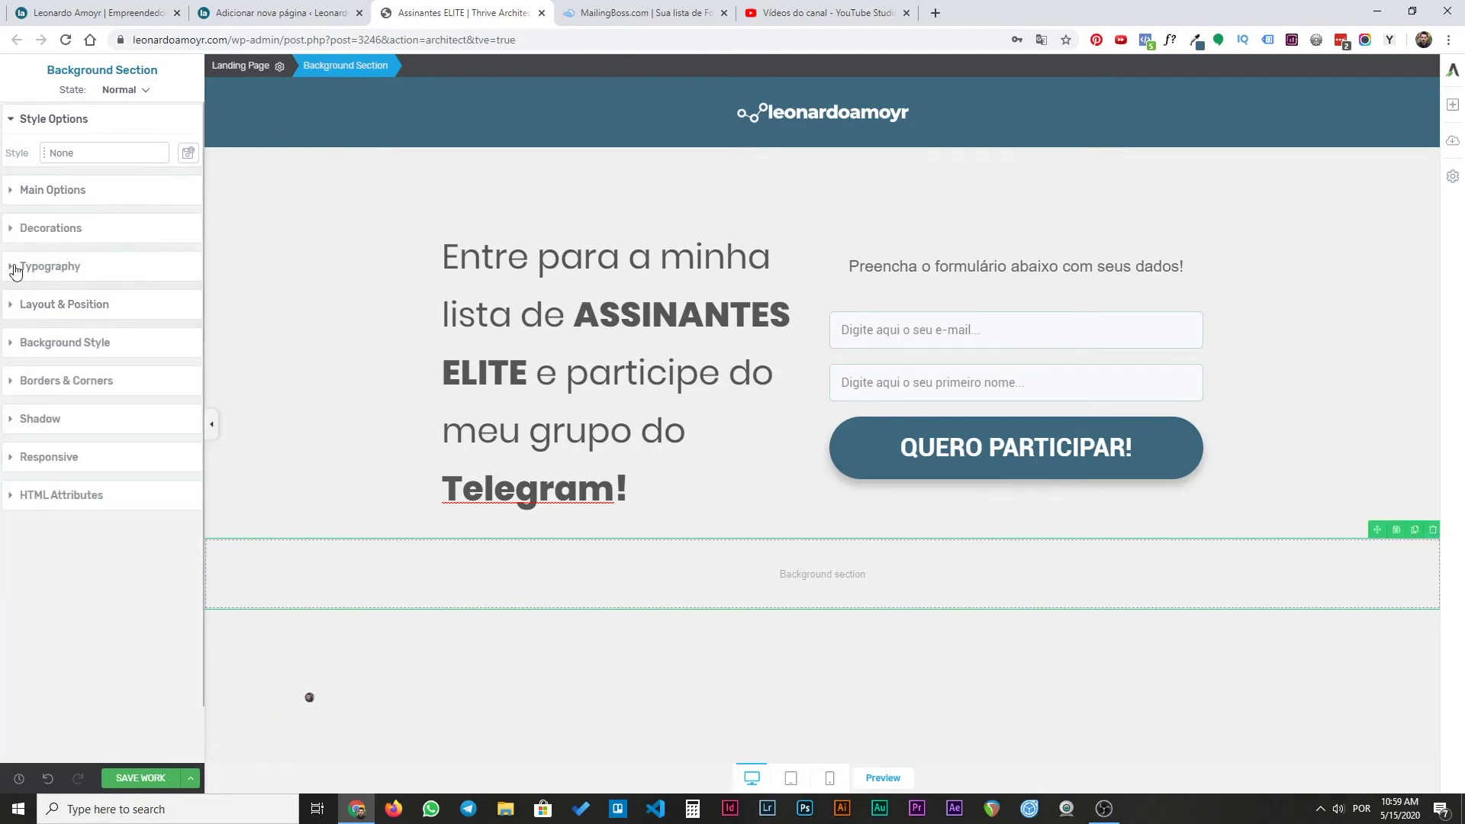
pyautogui.click(14, 341)
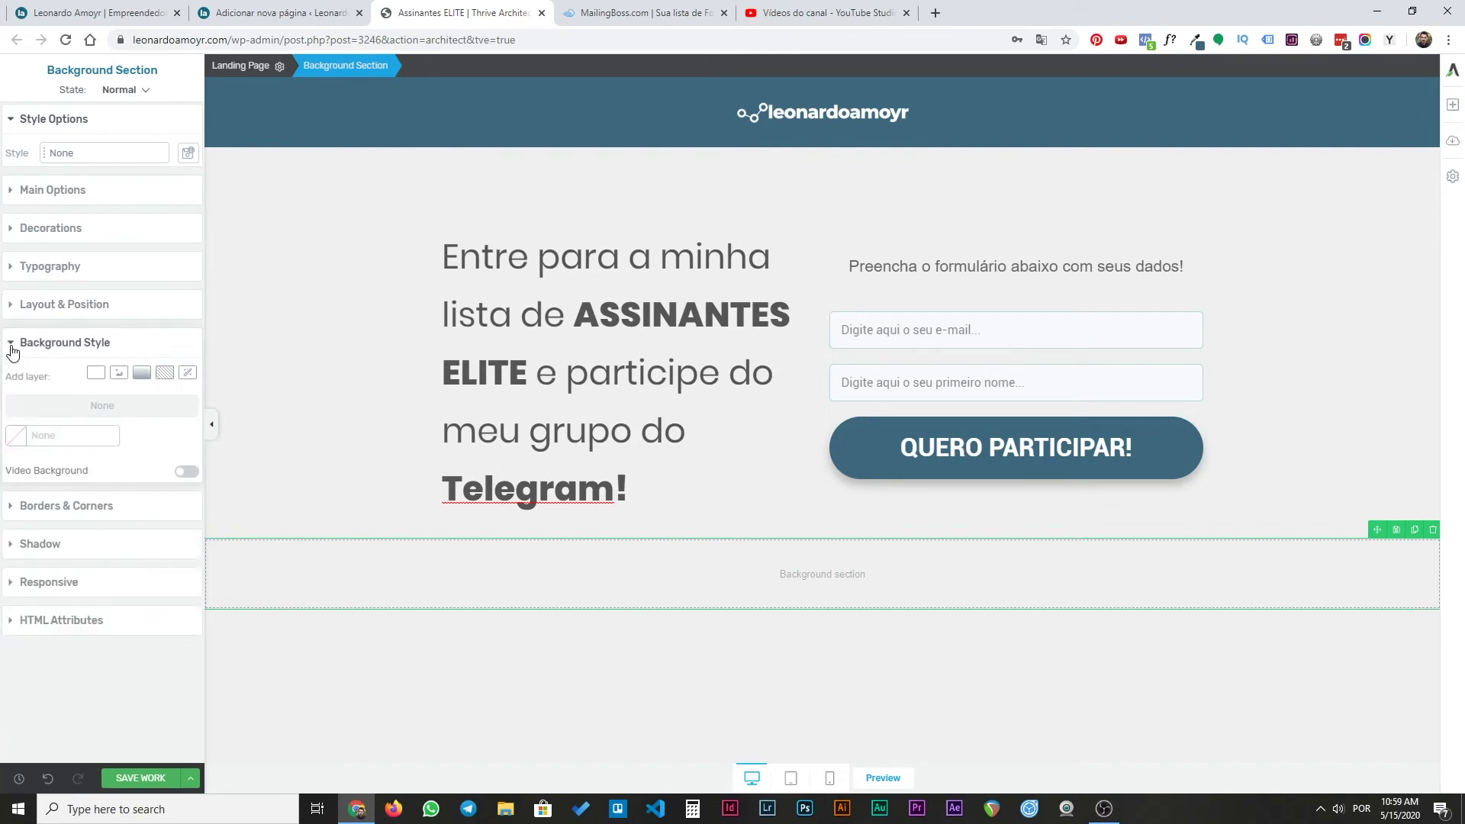
pyautogui.click(17, 436)
pyautogui.click(29, 477)
pyautogui.moveTo(29, 477); pyautogui.dragTo(4, 458)
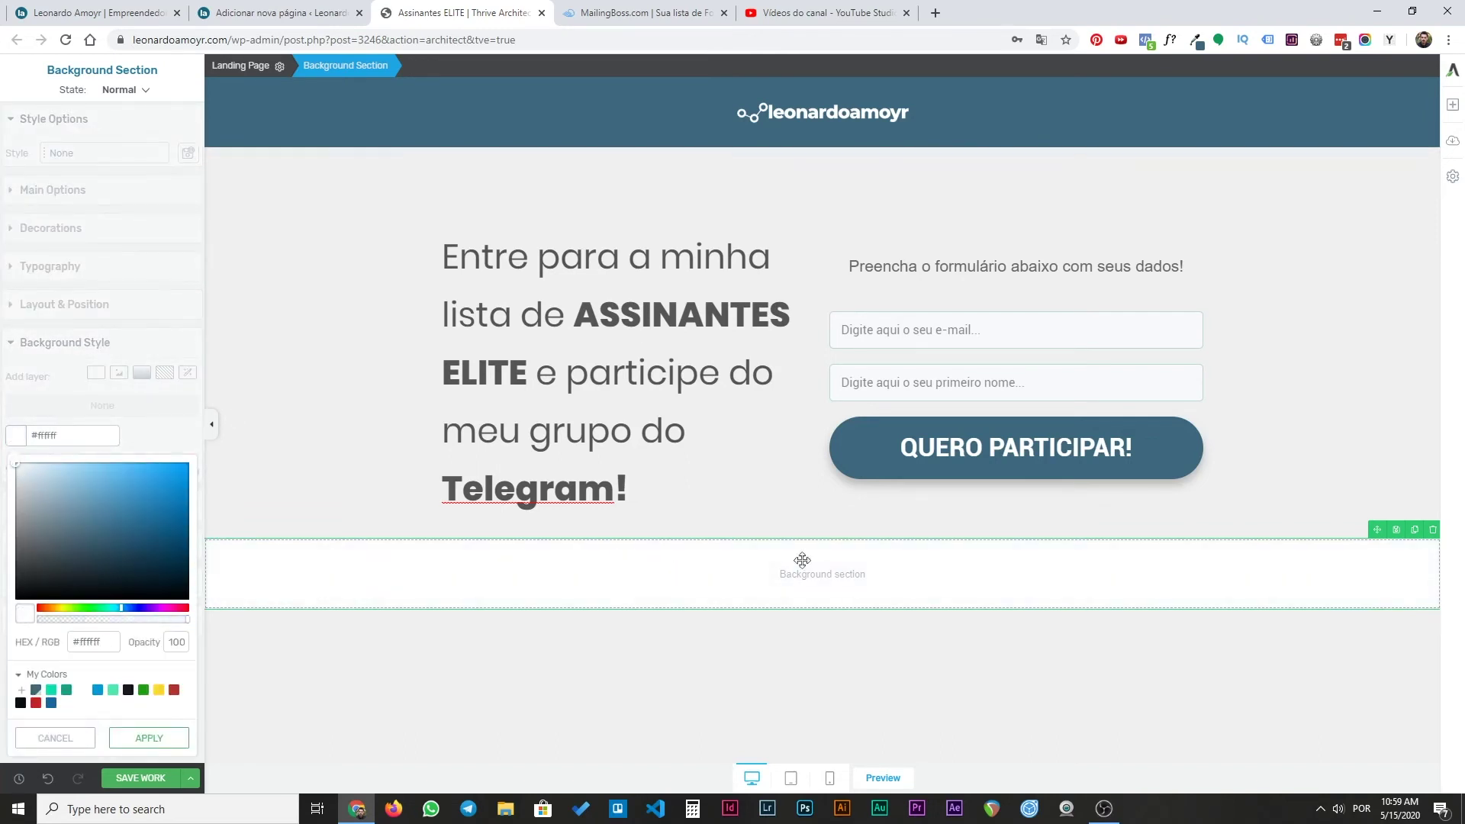
# - Duplicate the "Preencha o formulário abaixo com seus dados!" text and move the copy into the white footer section
pyautogui.click(1452, 112)
pyautogui.click(983, 266)
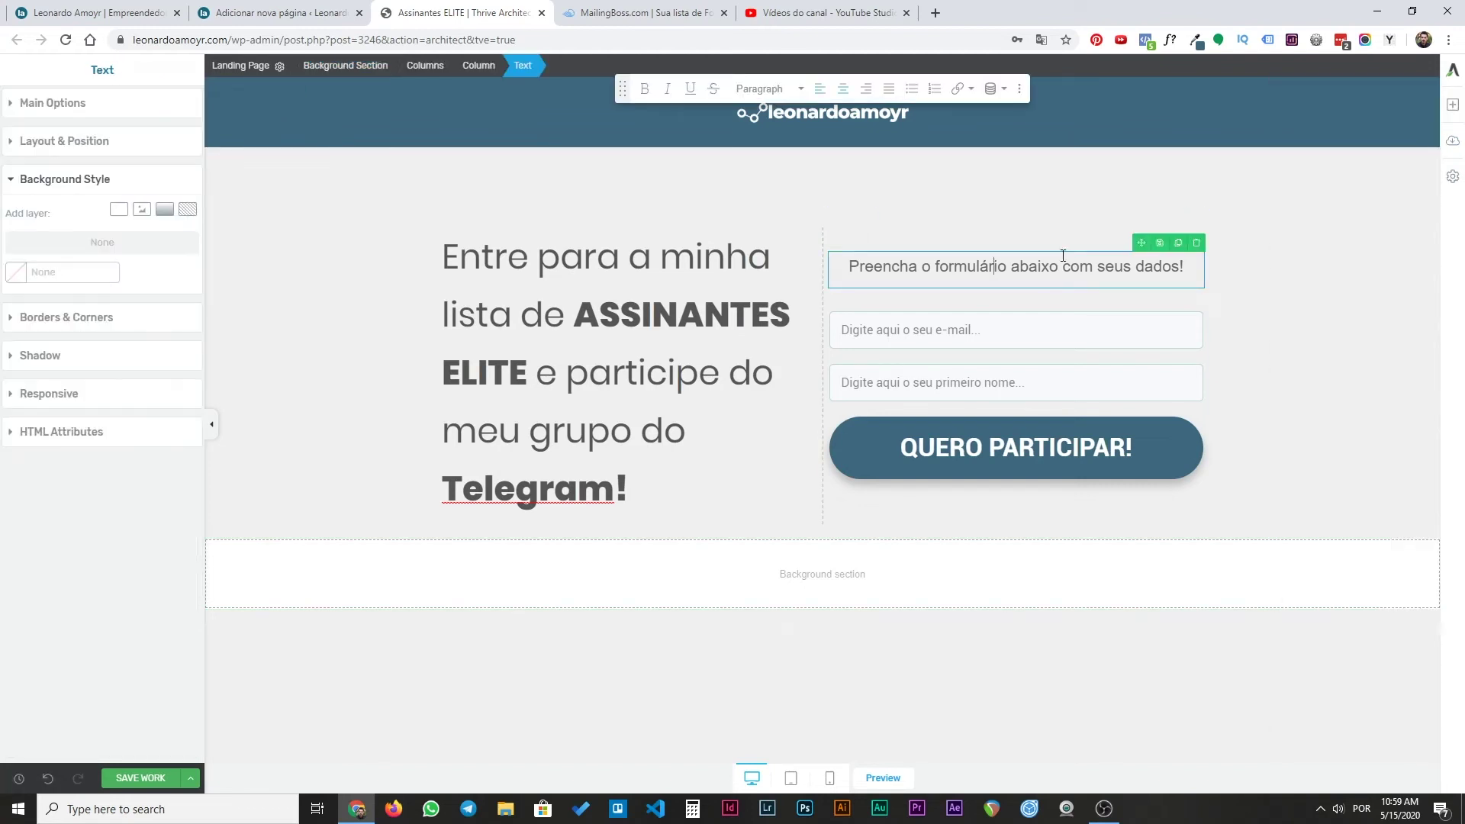
pyautogui.click(1177, 242)
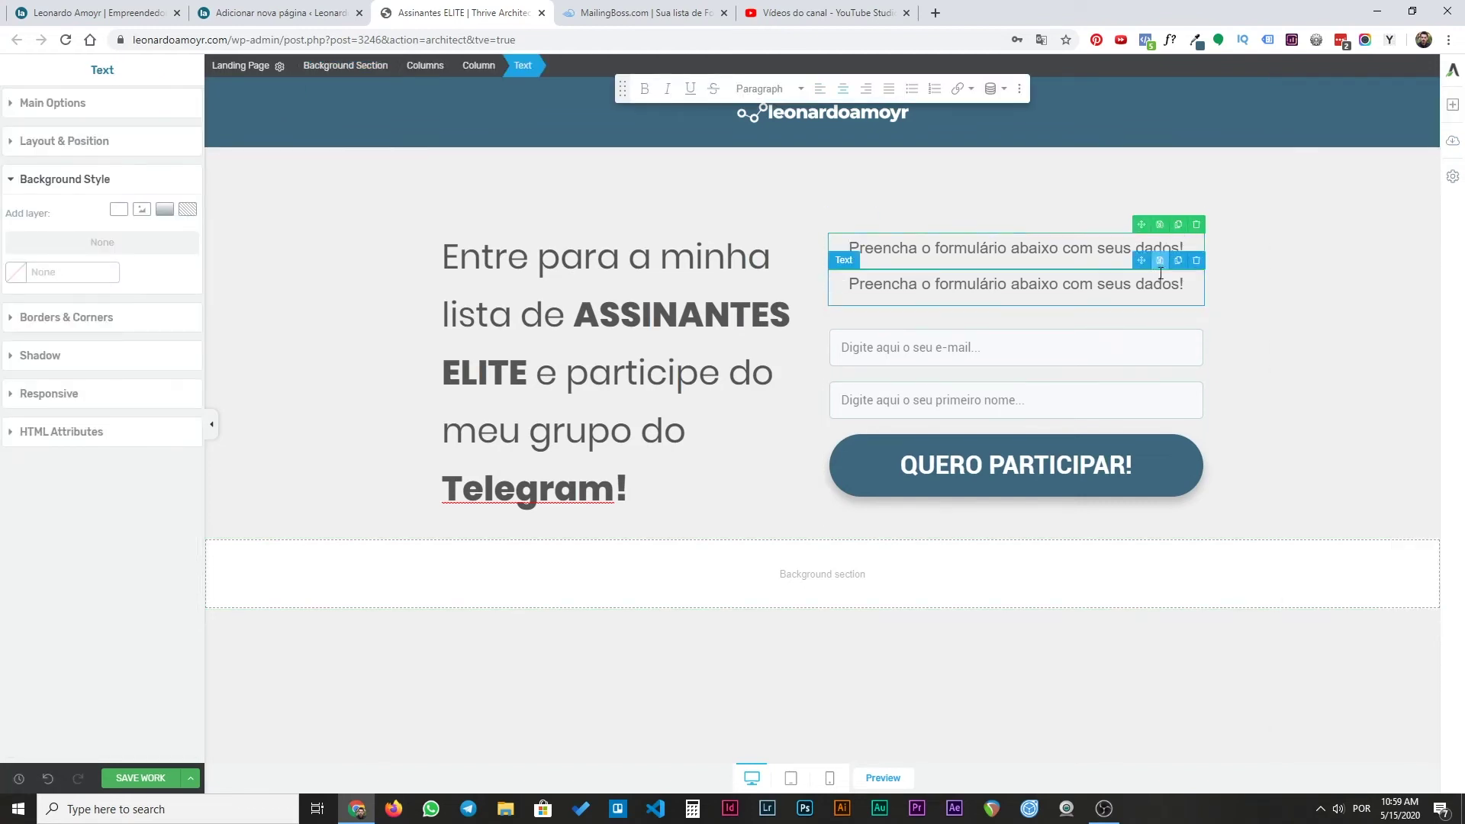
pyautogui.moveTo(1140, 264); pyautogui.dragTo(826, 579)
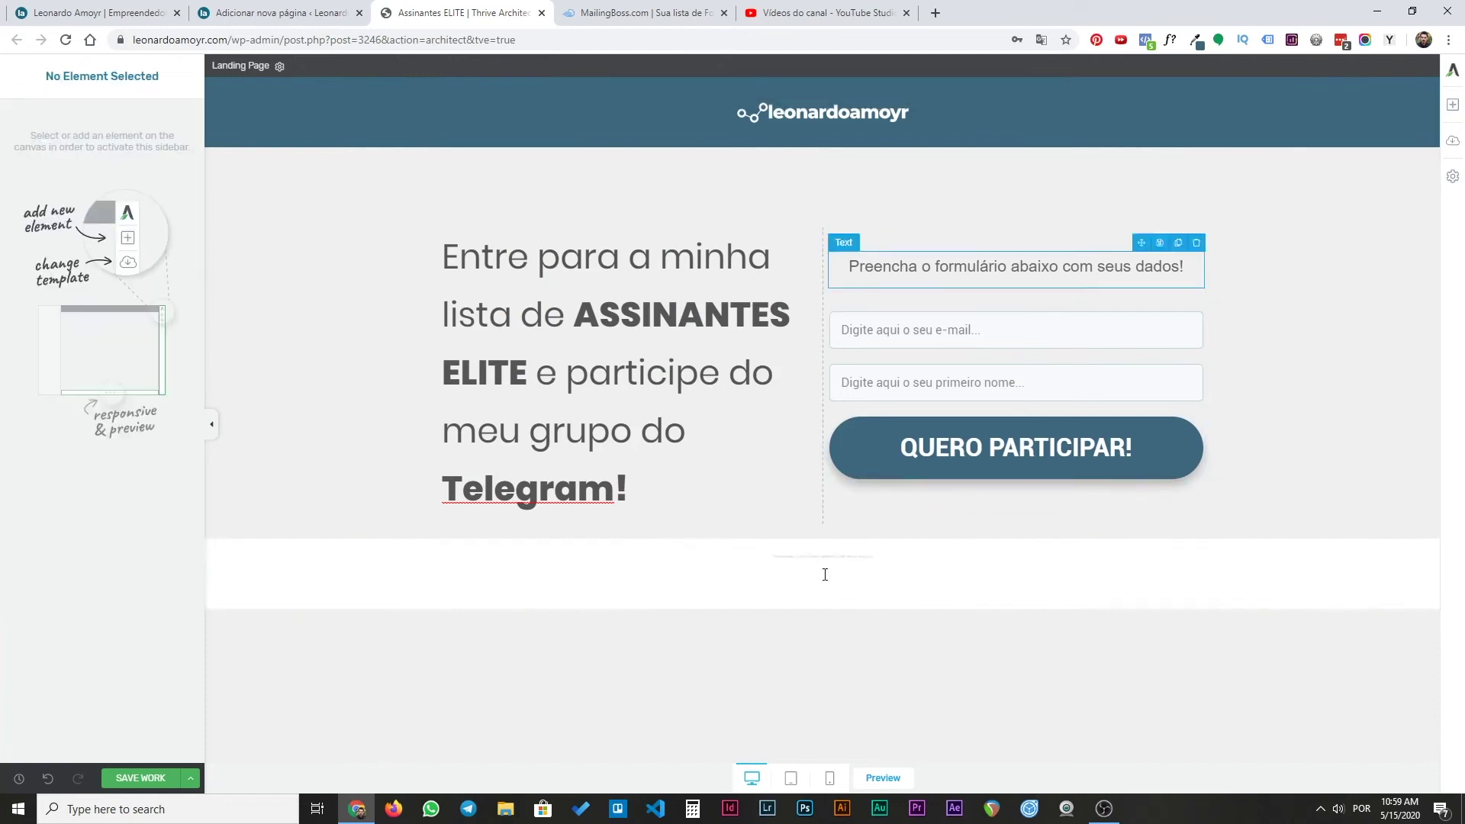
# - Centre the footer section's content vertically
pyautogui.click(248, 596)
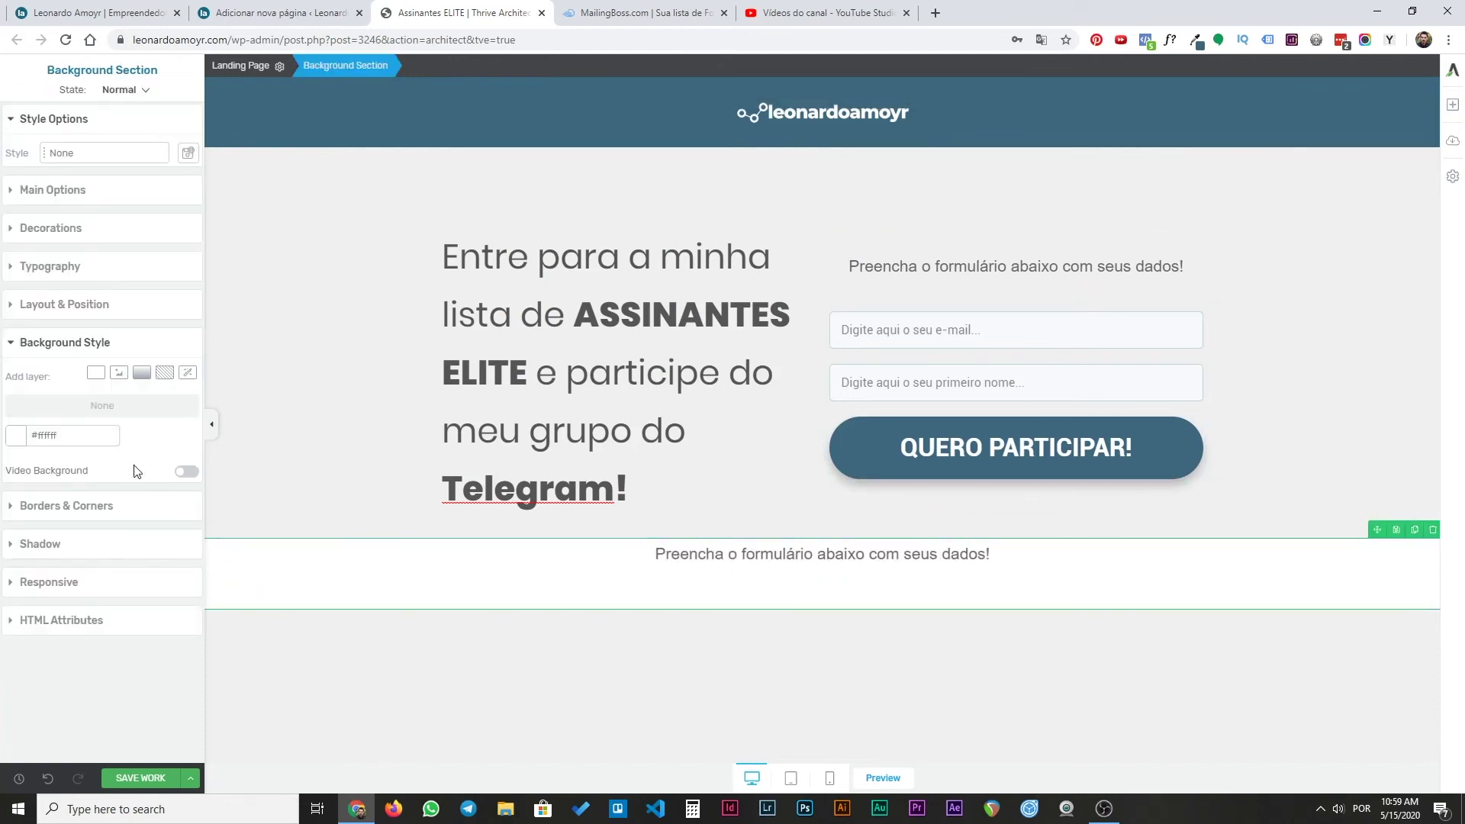
pyautogui.click(71, 191)
pyautogui.click(141, 337)
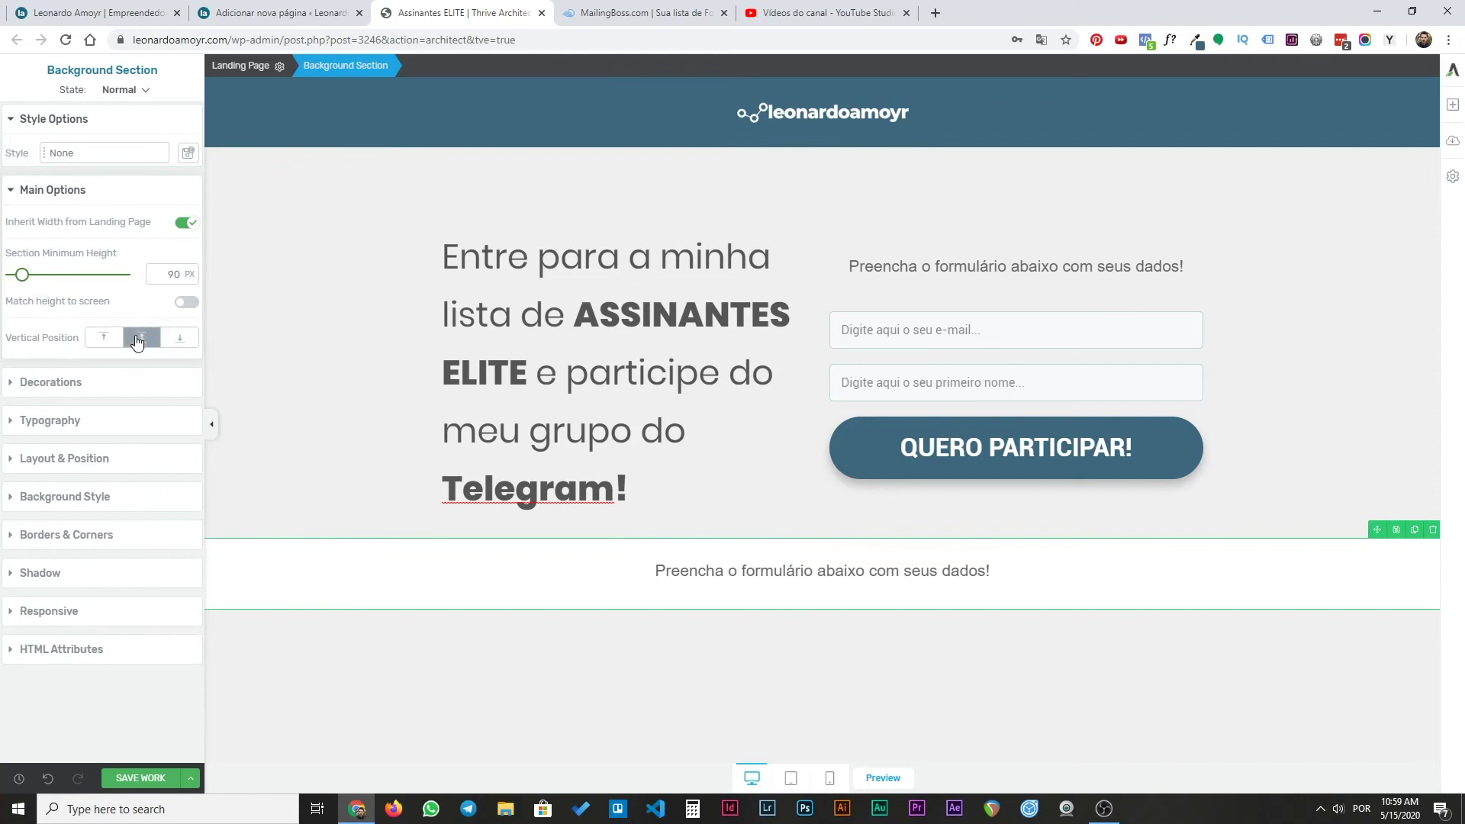
# - Replace the footer text with the site owner's name followed by "2020 | Todos os direitos reservados"
pyautogui.tripleClick(780, 578)
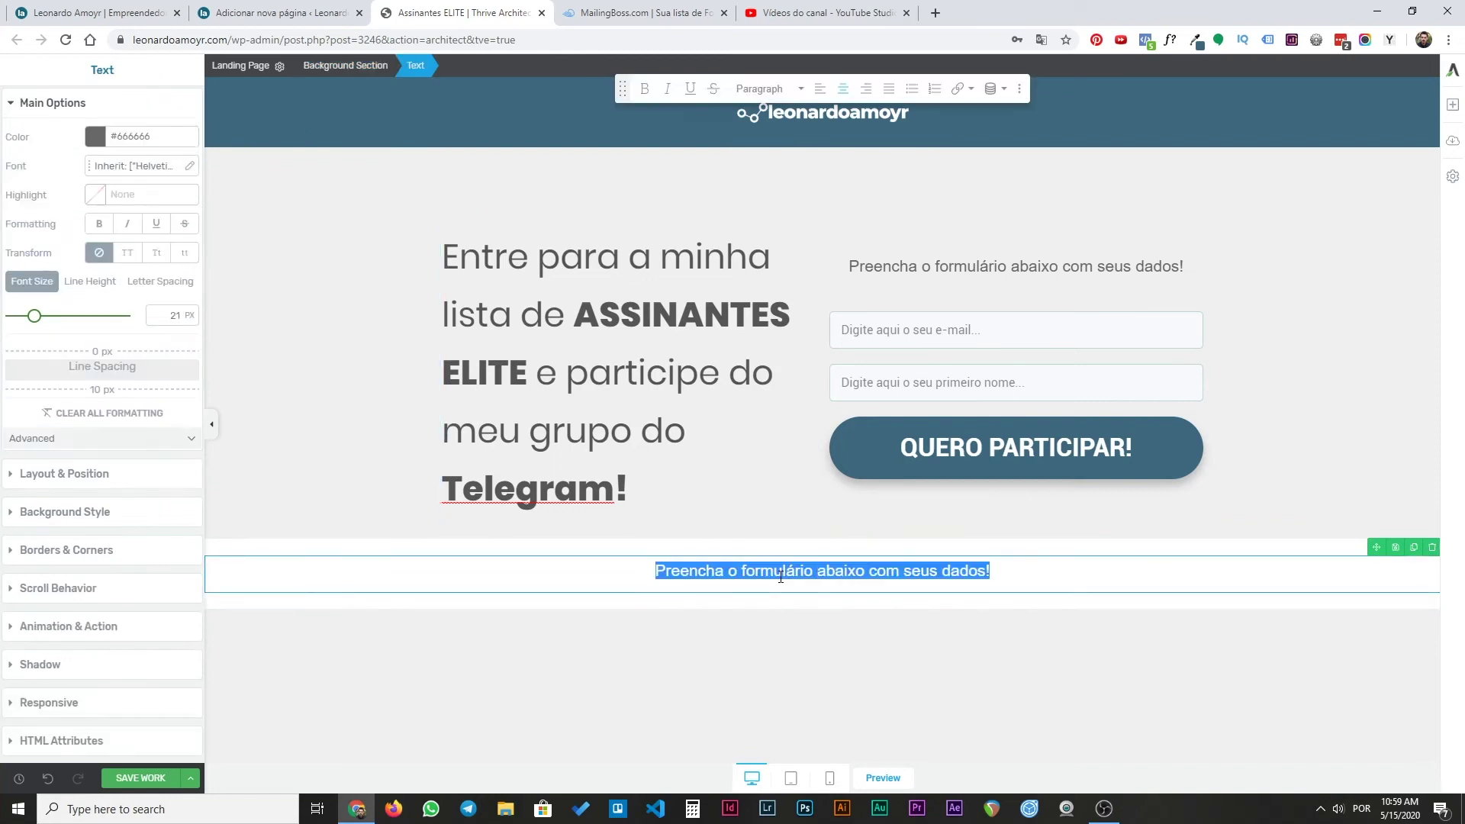
pyautogui.write('Leonardo A')
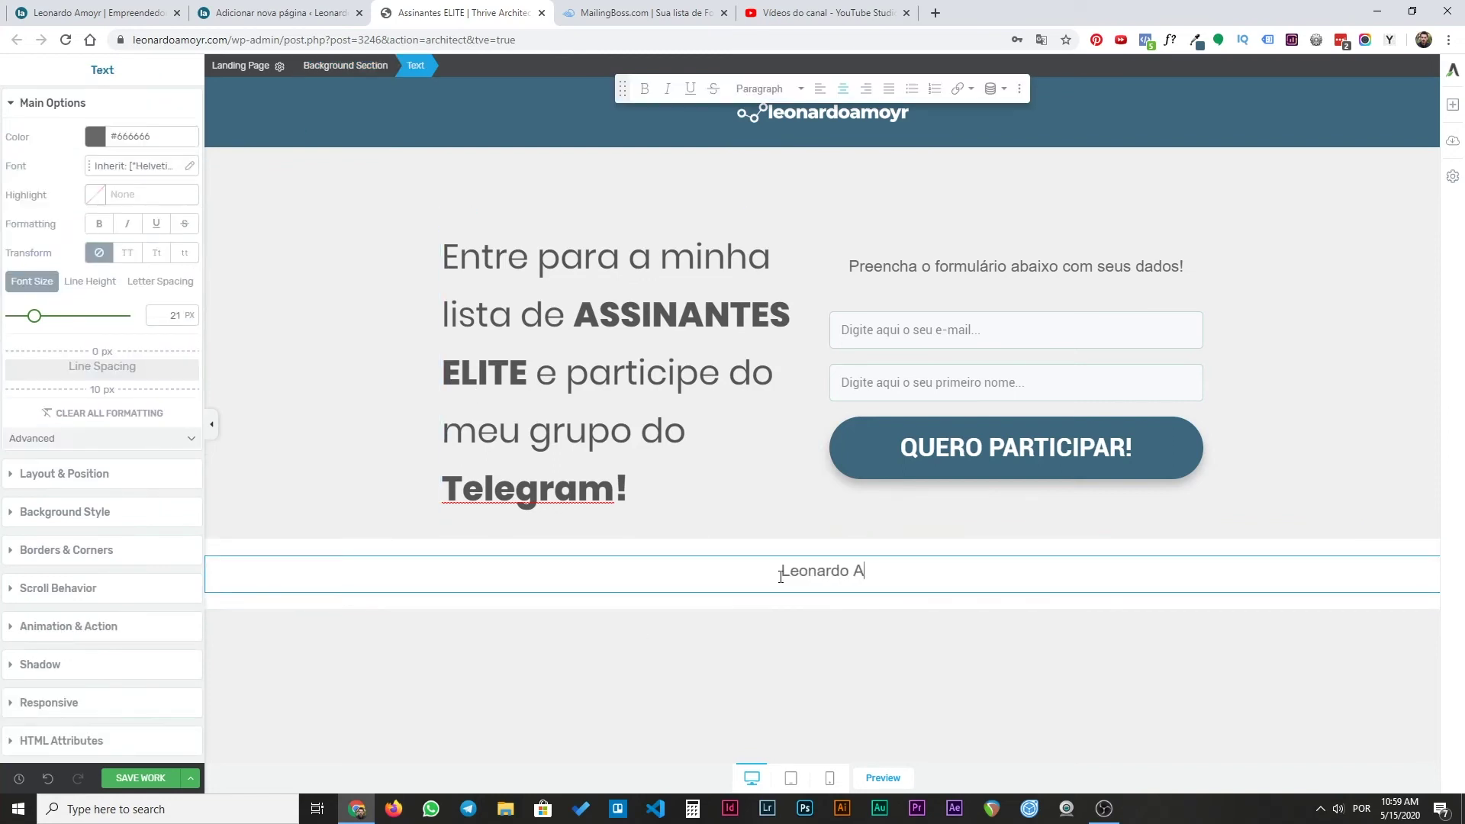
pyautogui.write('moyr 202')
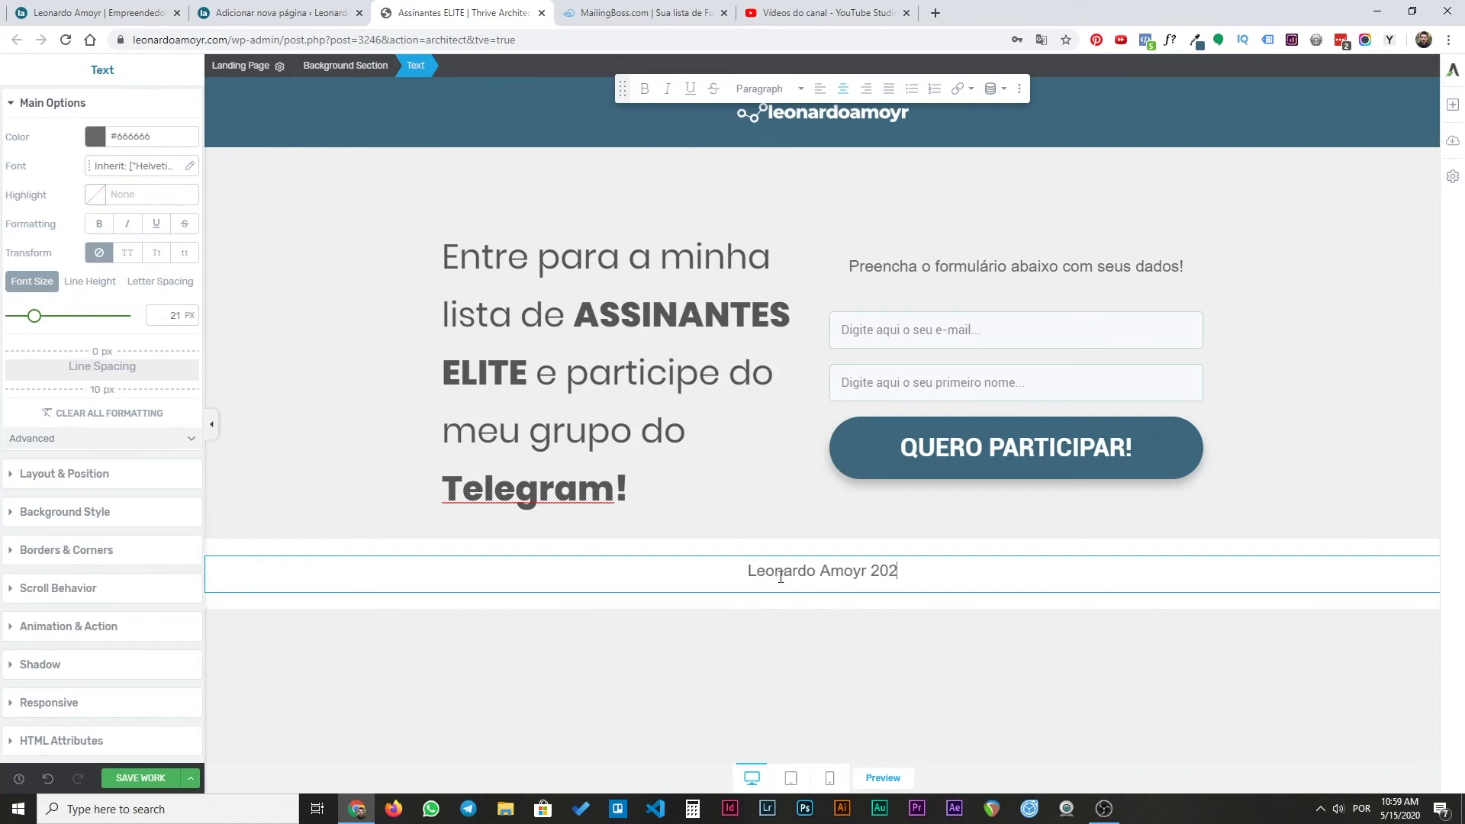
pyautogui.write('0 | To')
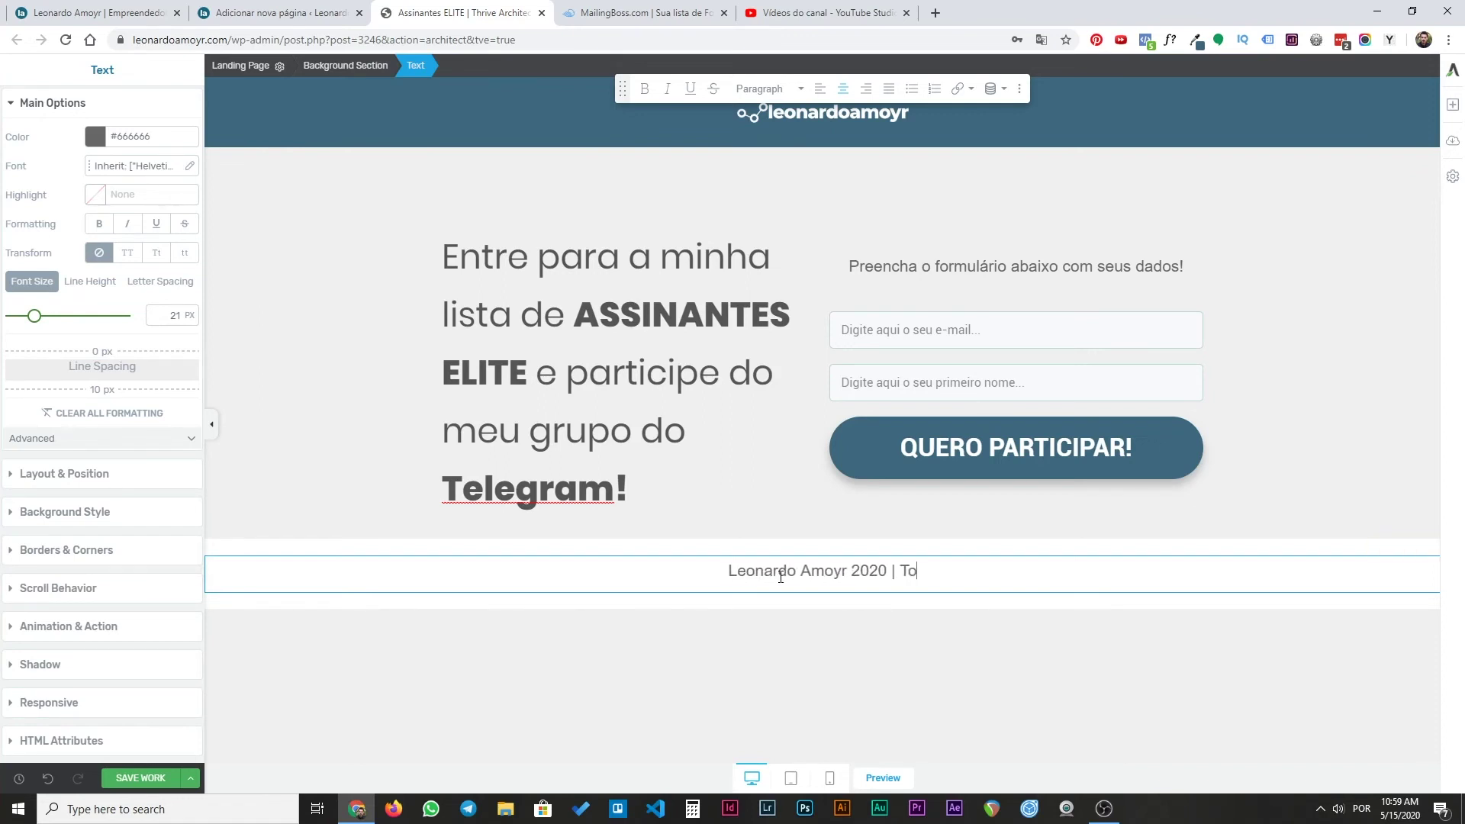
pyautogui.write('dos os Direito')
pyautogui.press('BackSpace')
pyautogui.press('BackSpace')
pyautogui.press('BackSpace')
pyautogui.press('BackSpace')
pyautogui.press('BackSpace')
pyautogui.press('BackSpace')
pyautogui.press('BackSpace')
pyautogui.write('direitos')
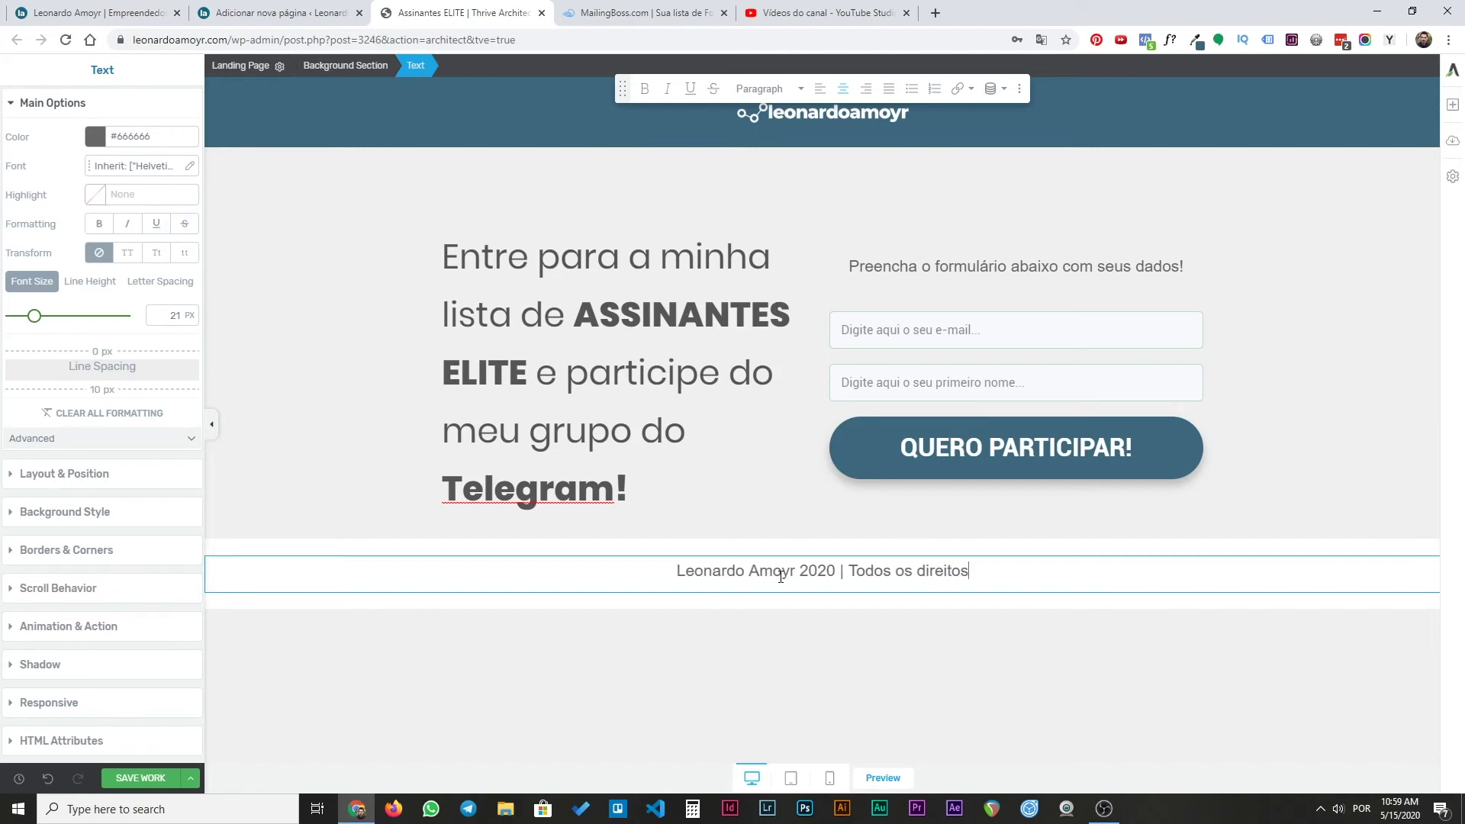
pyautogui.write(' reservados')
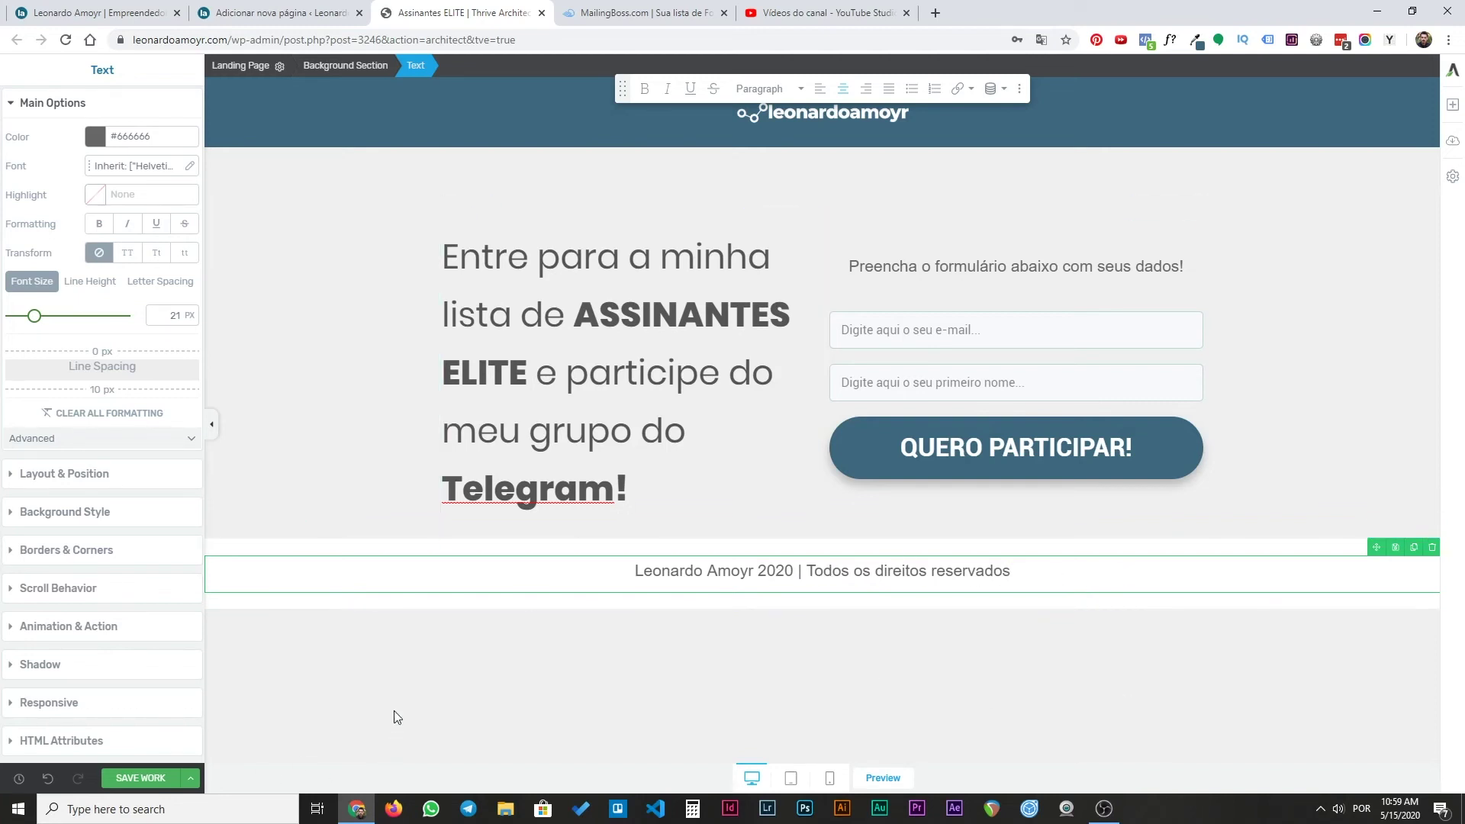
# - Set the top margin of the columns block holding the headline and form to 0
pyautogui.click(269, 172)
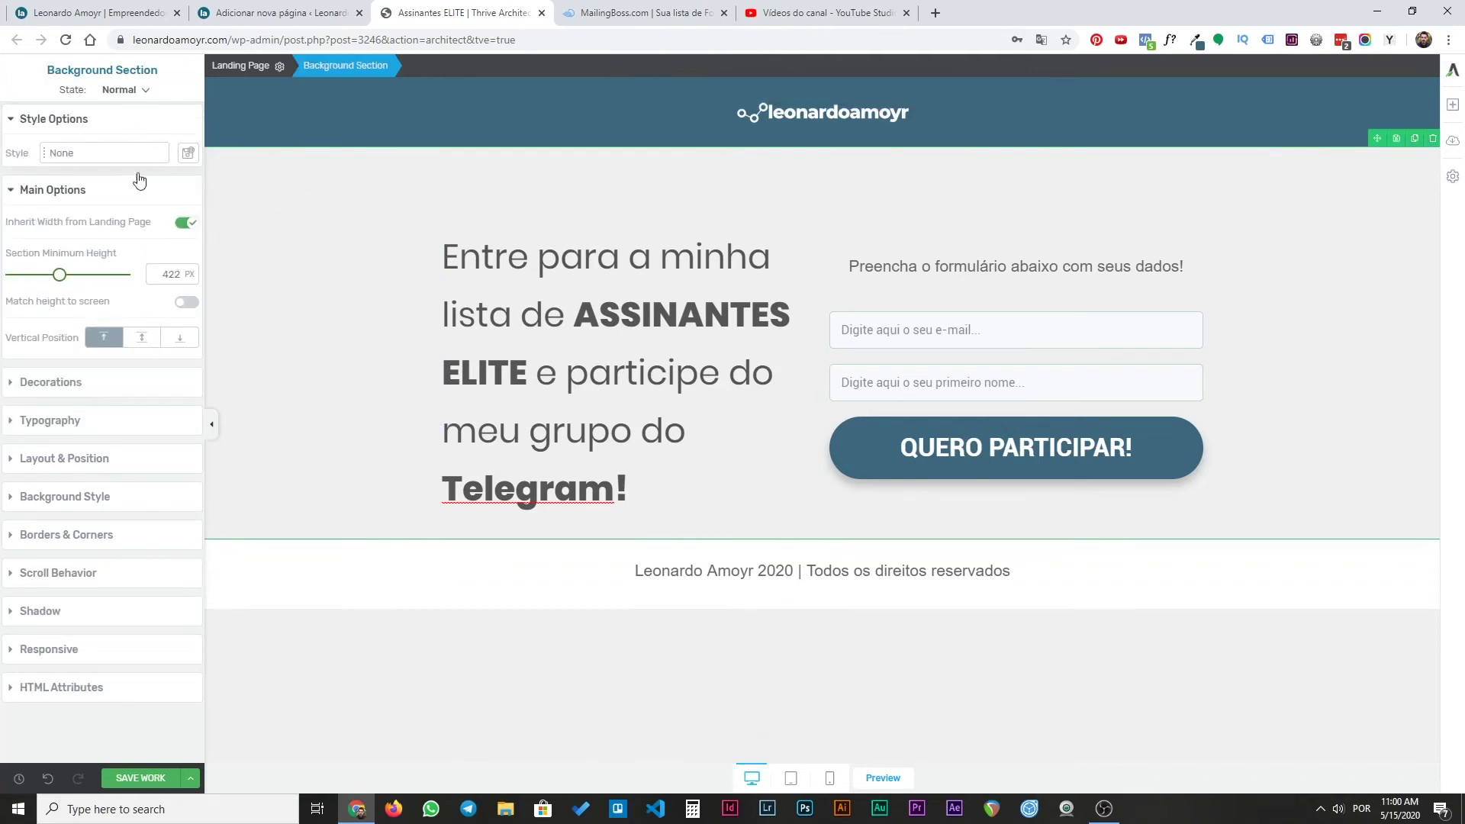
pyautogui.click(9, 467)
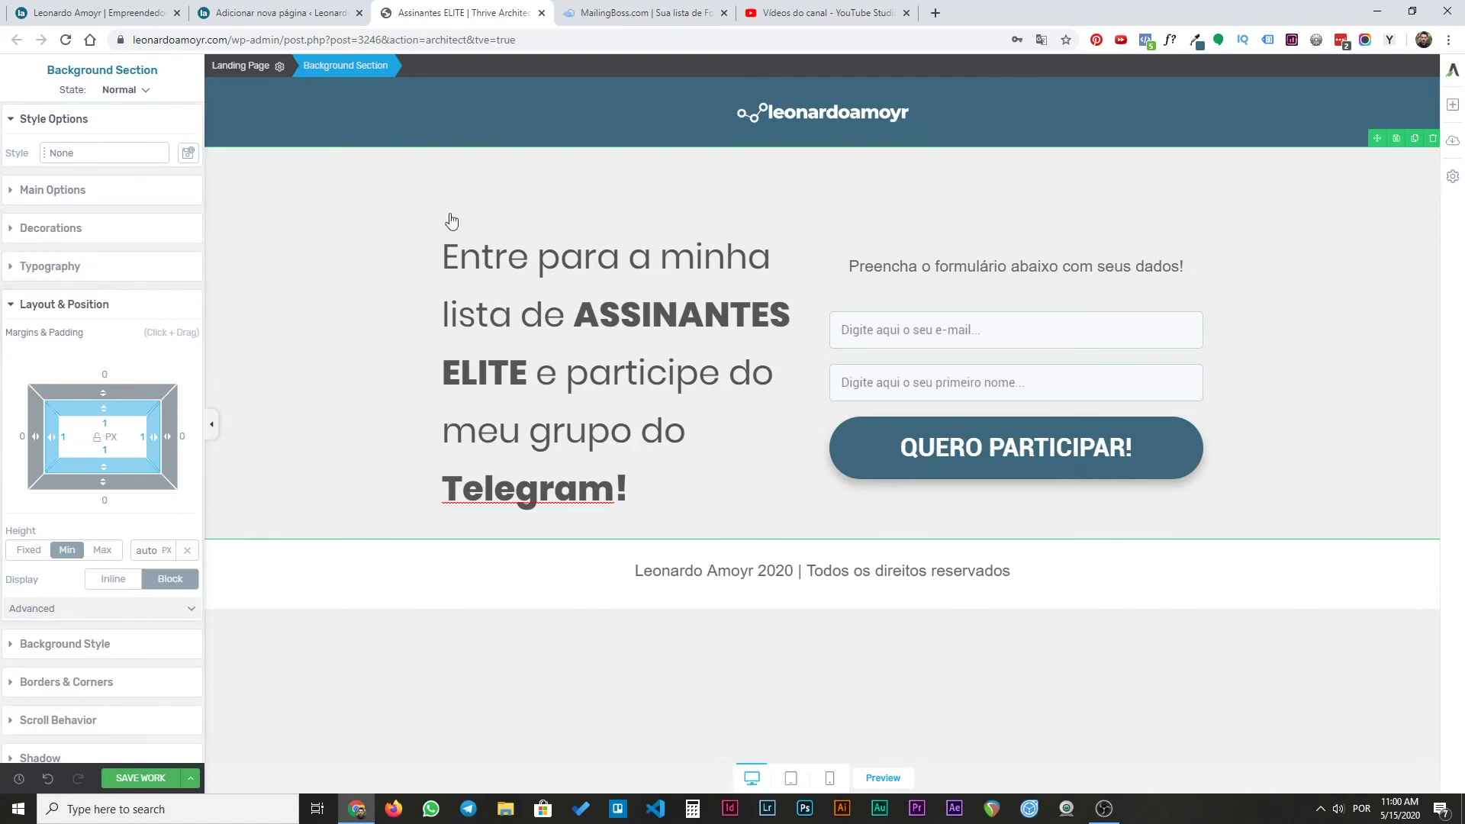
pyautogui.click(473, 225)
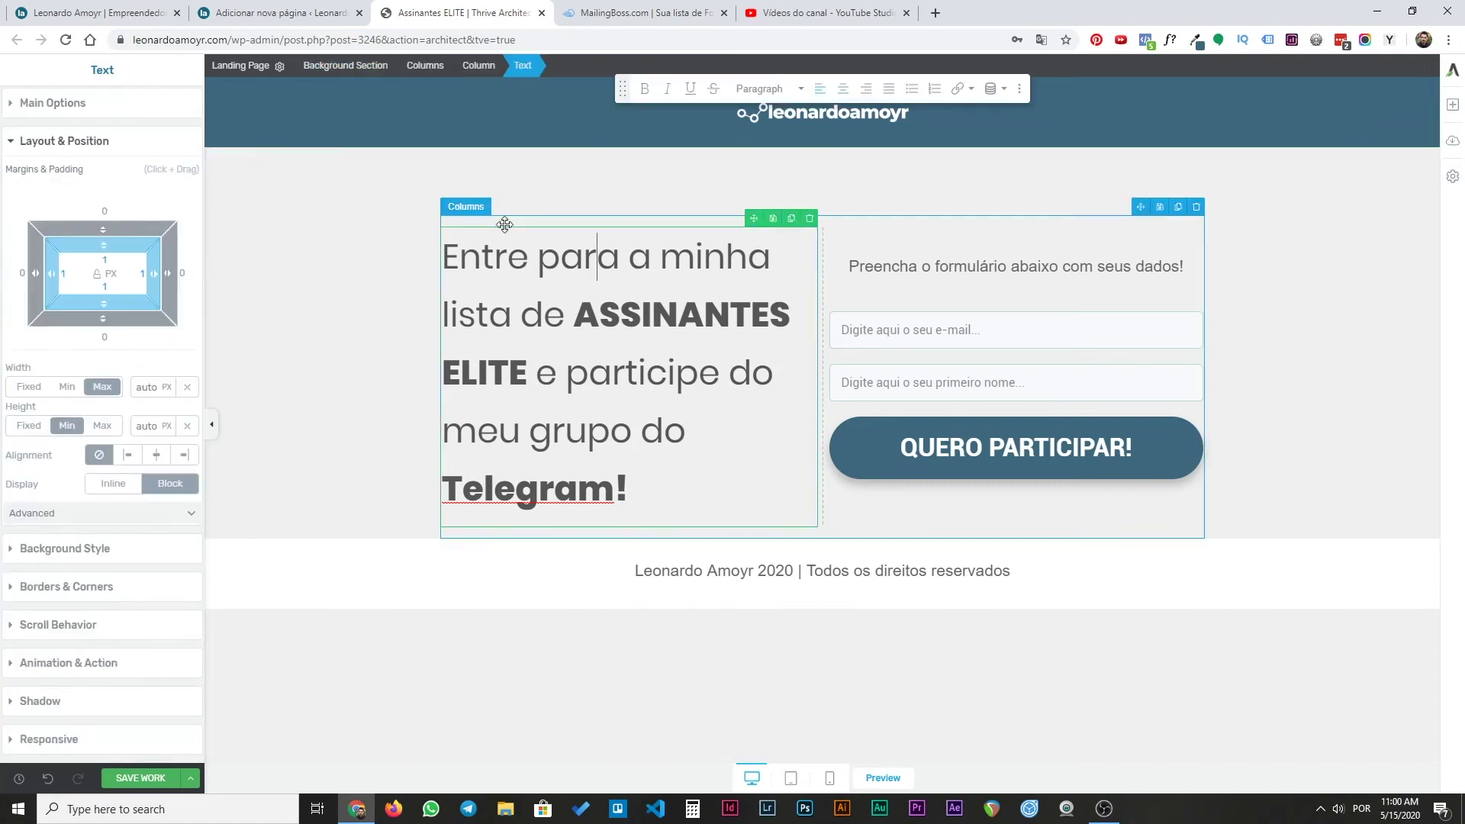
pyautogui.press('Escape')
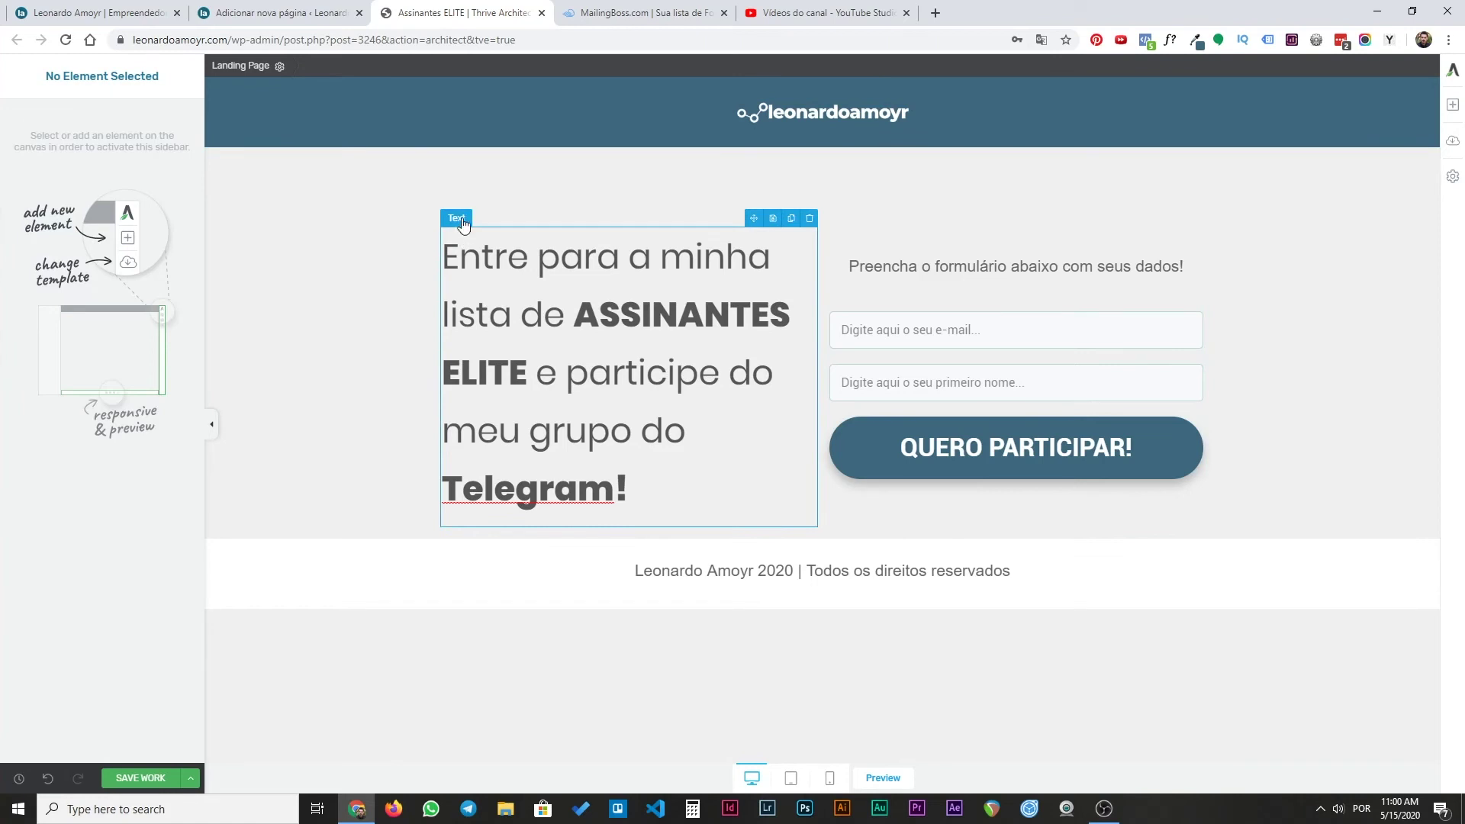
pyautogui.click(533, 254)
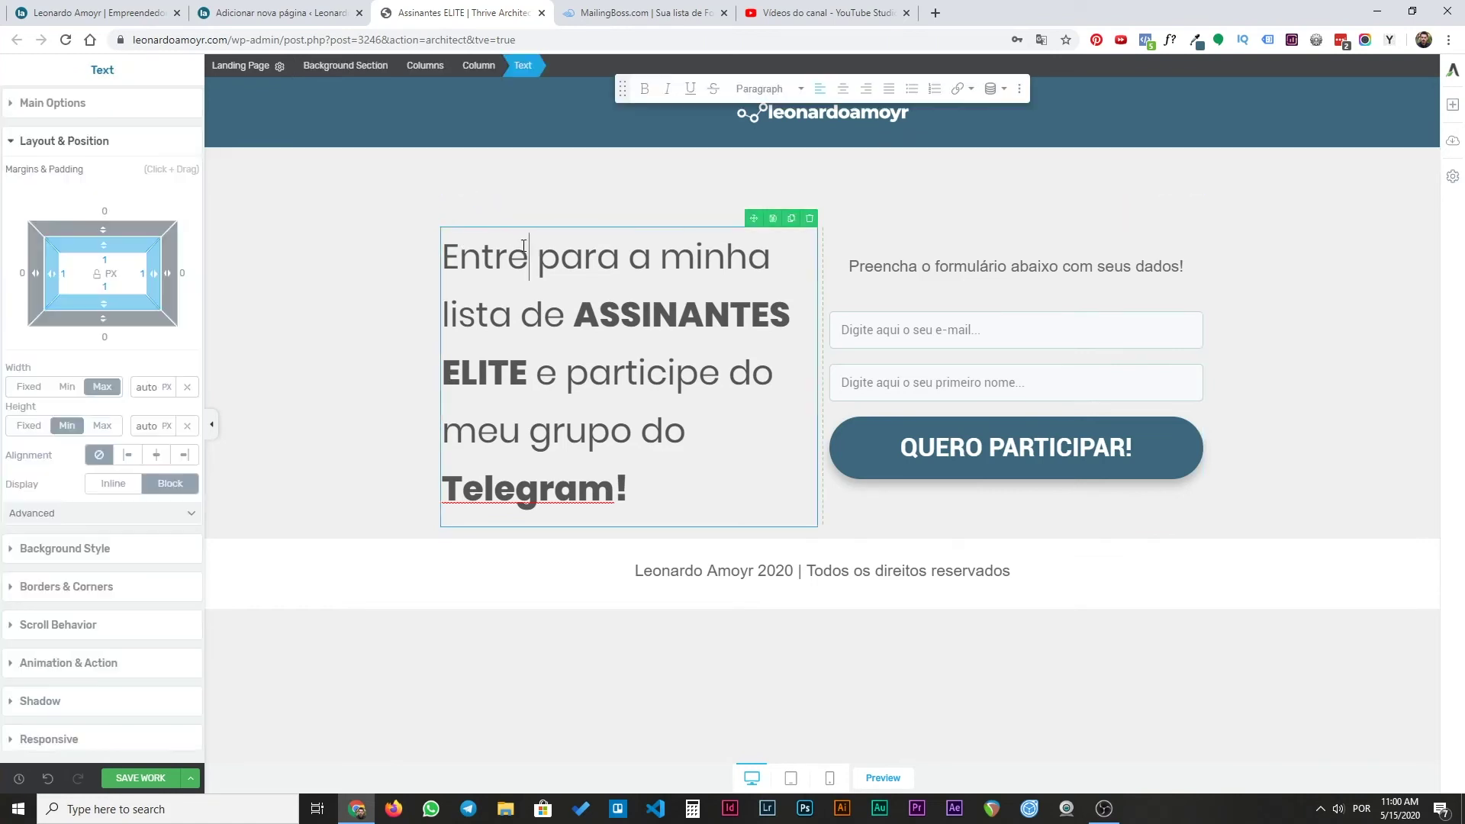
pyautogui.click(425, 66)
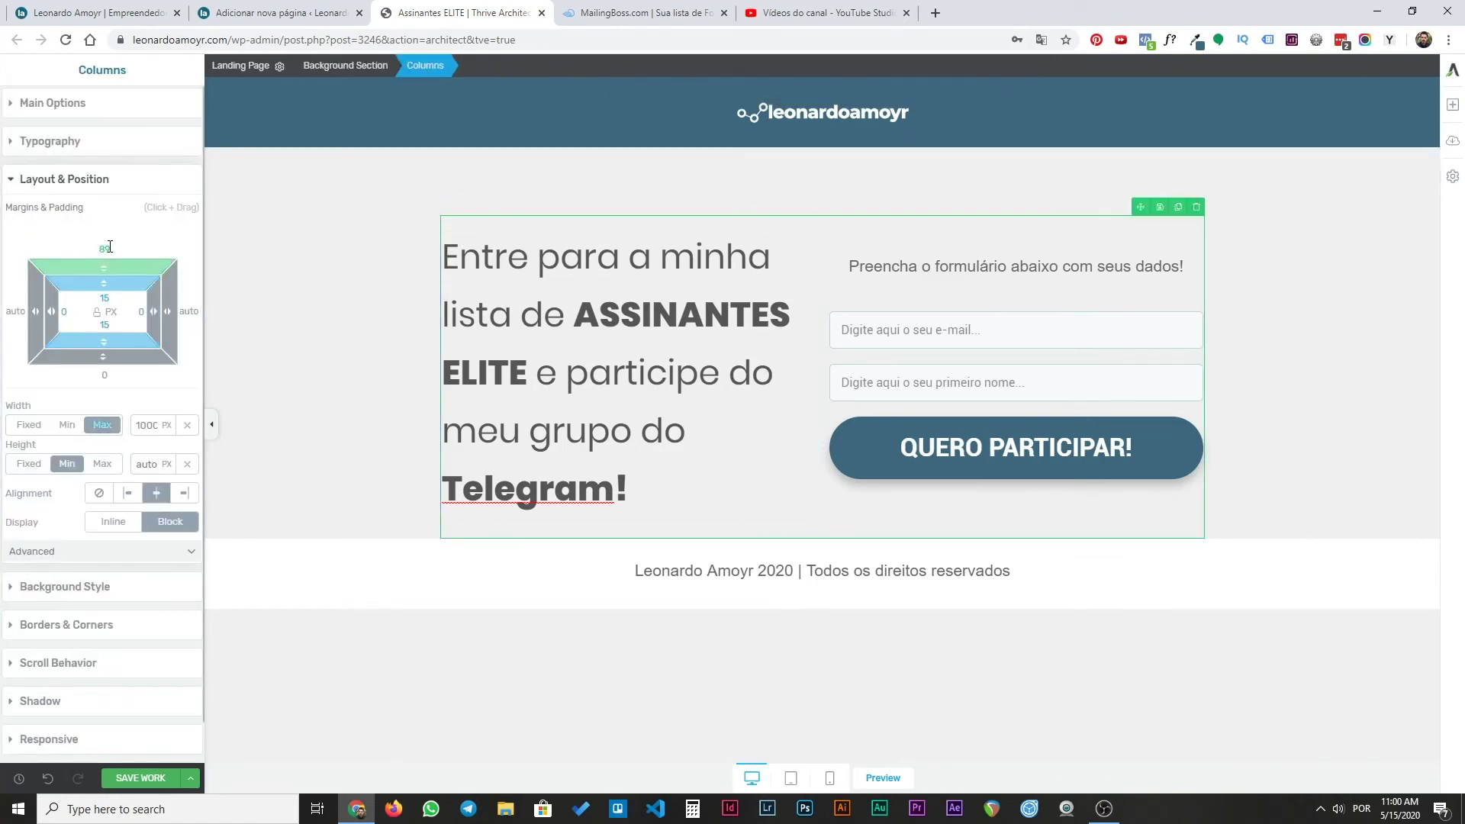
pyautogui.write('0')
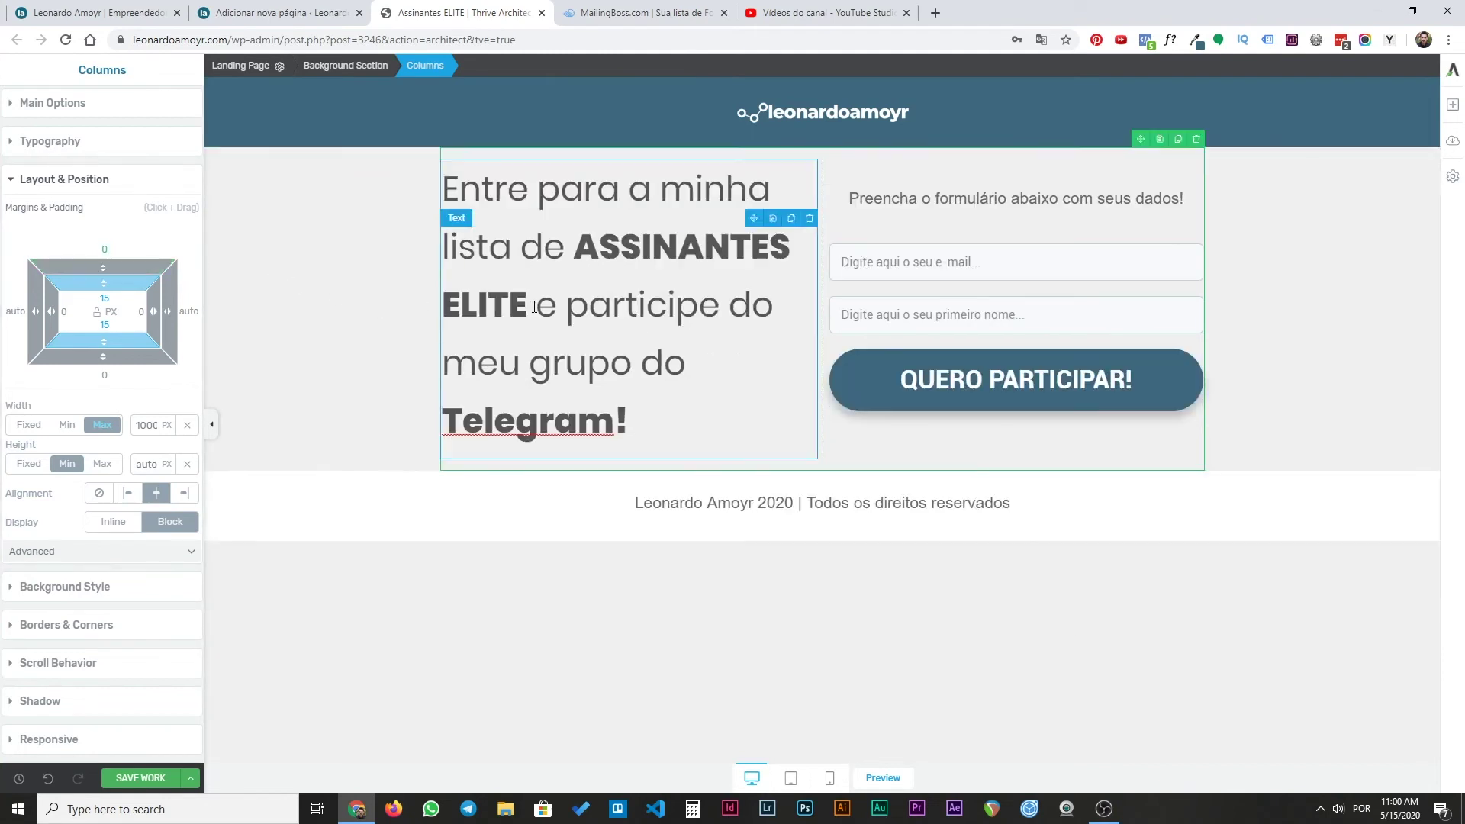
# - Give the background section around the headline and form top and bottom margins of 89 px
pyautogui.click(259, 226)
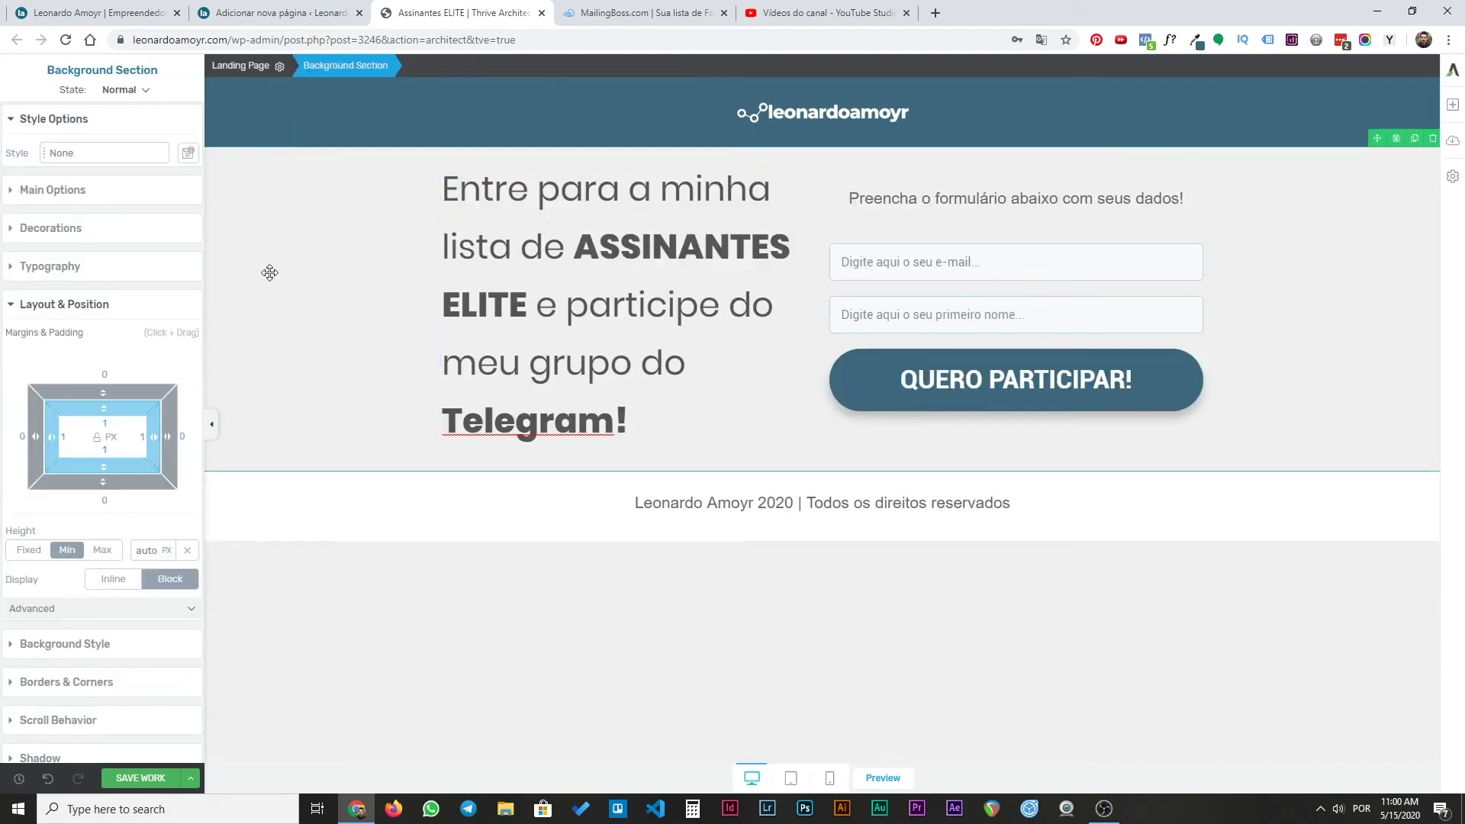
pyautogui.click(106, 373)
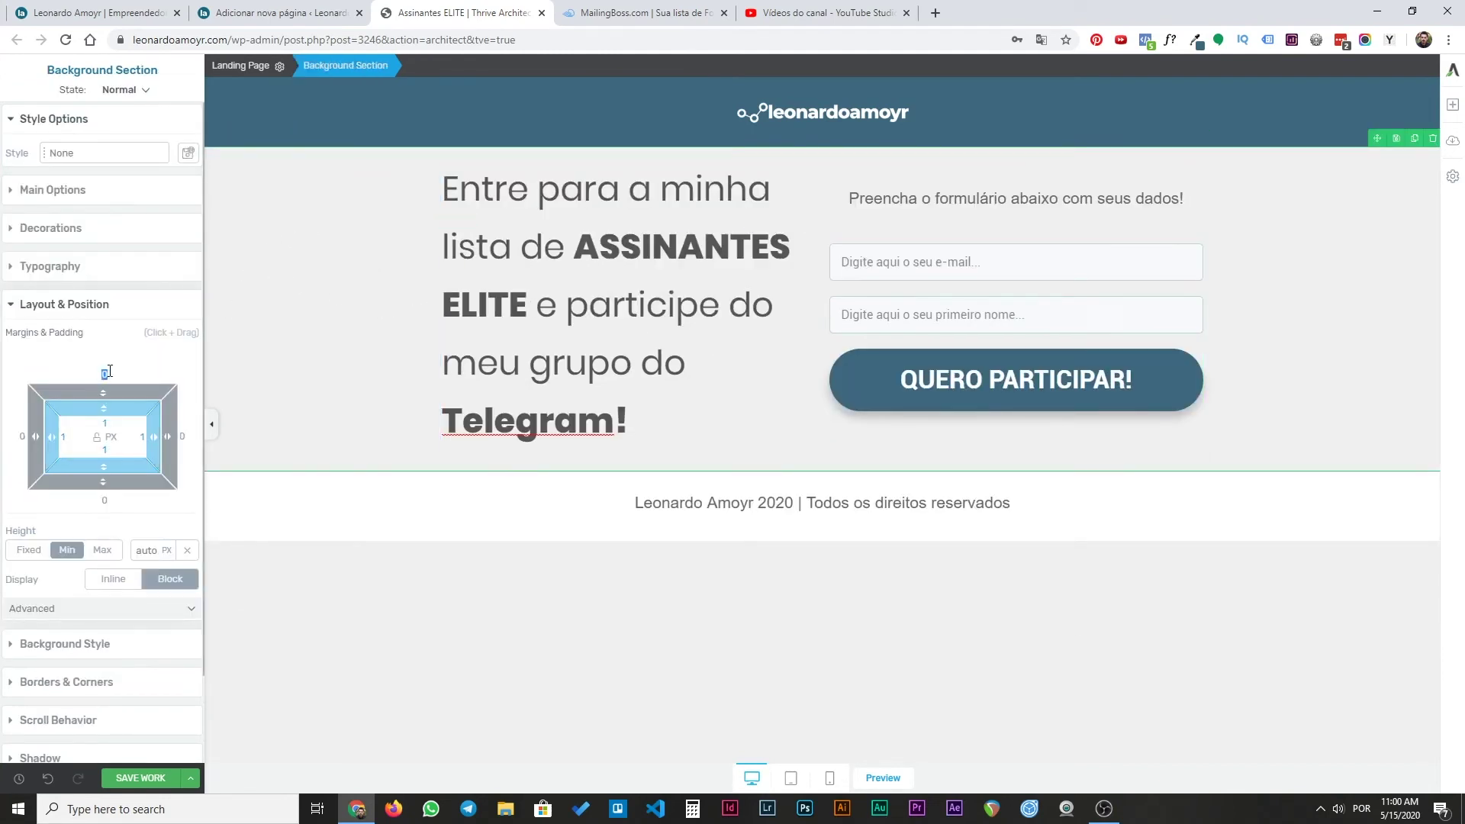
pyautogui.write('89')
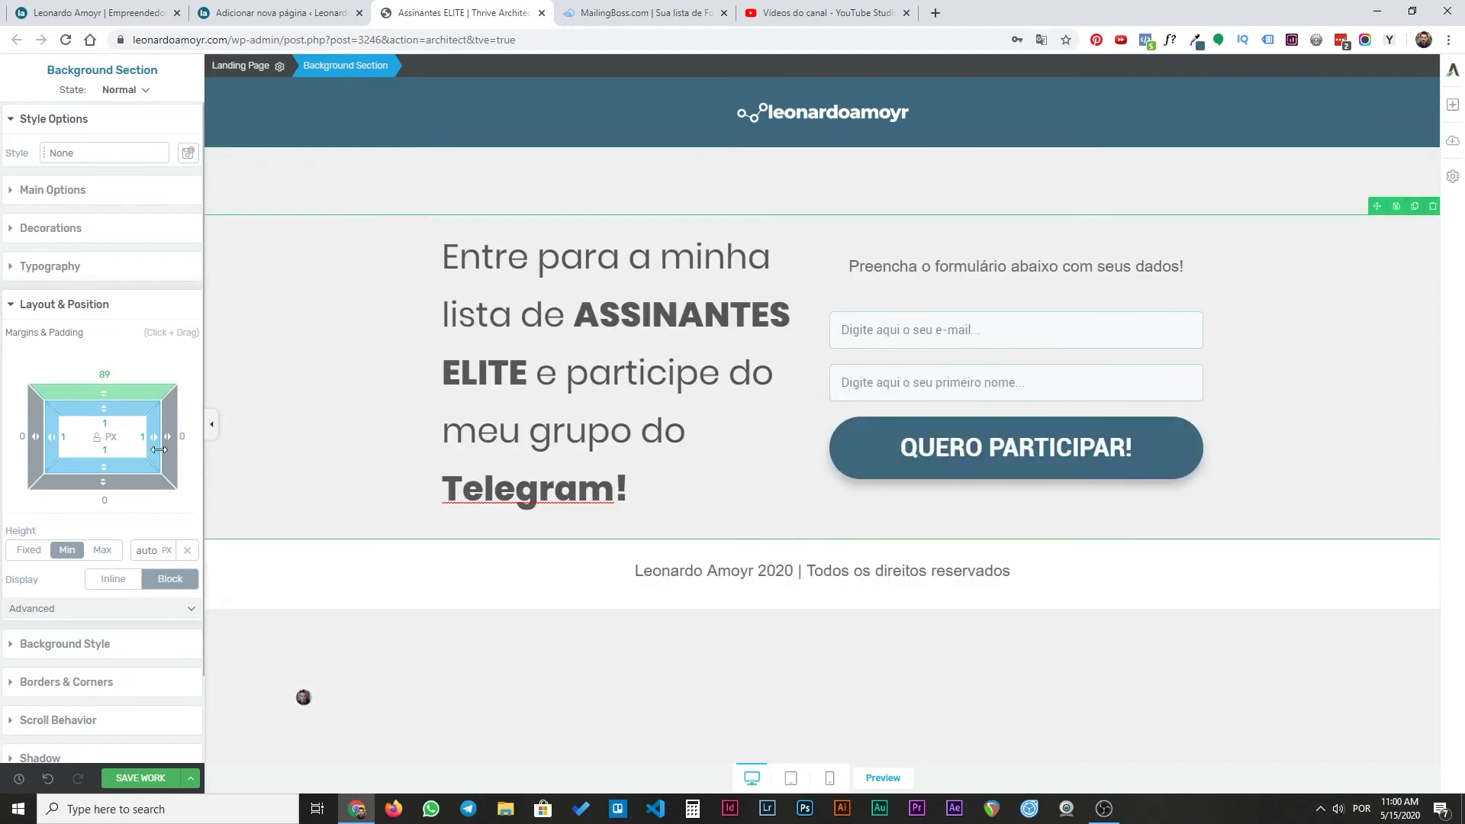
pyautogui.click(103, 481)
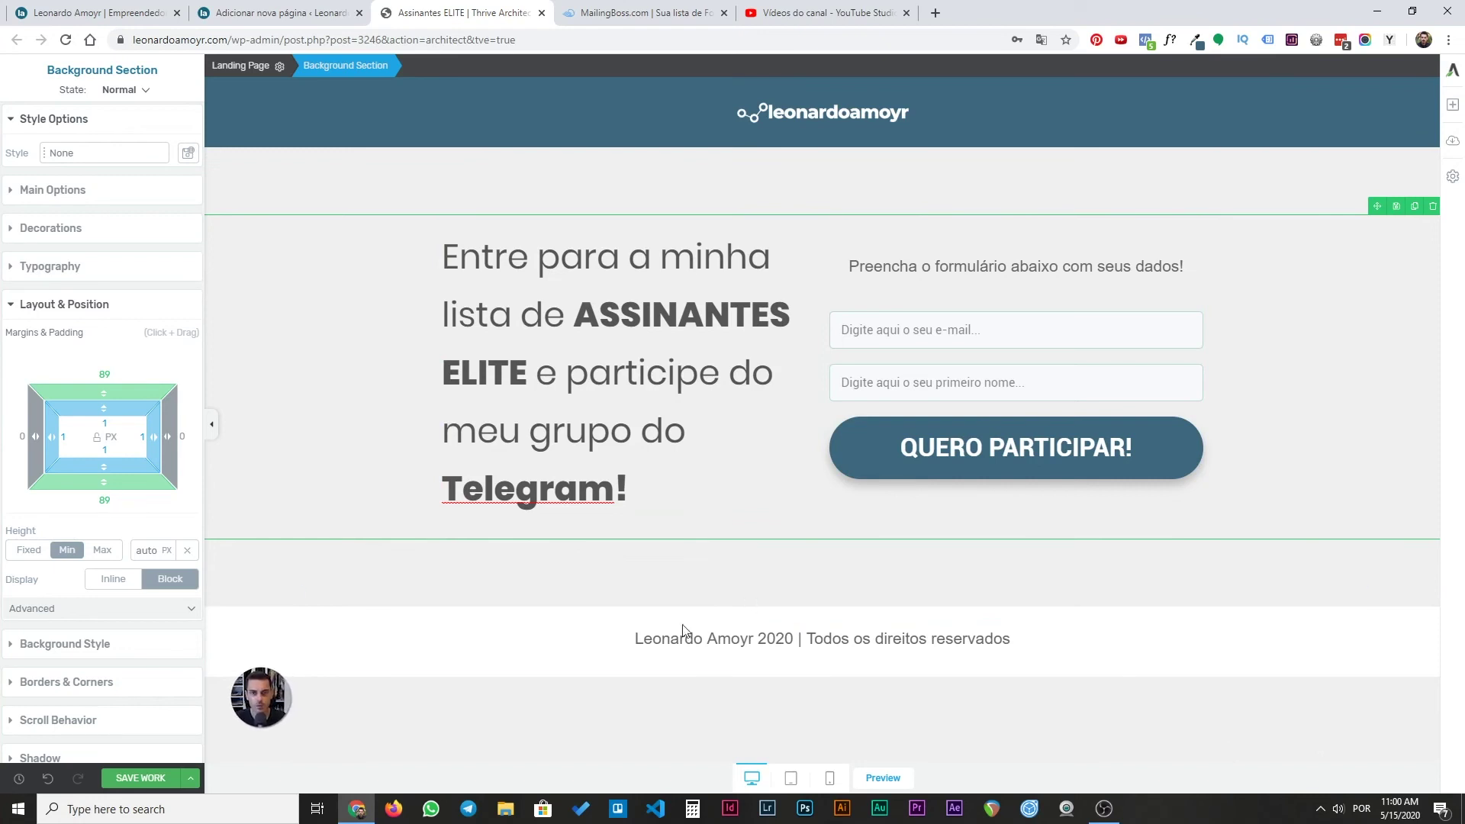
pyautogui.click(267, 747)
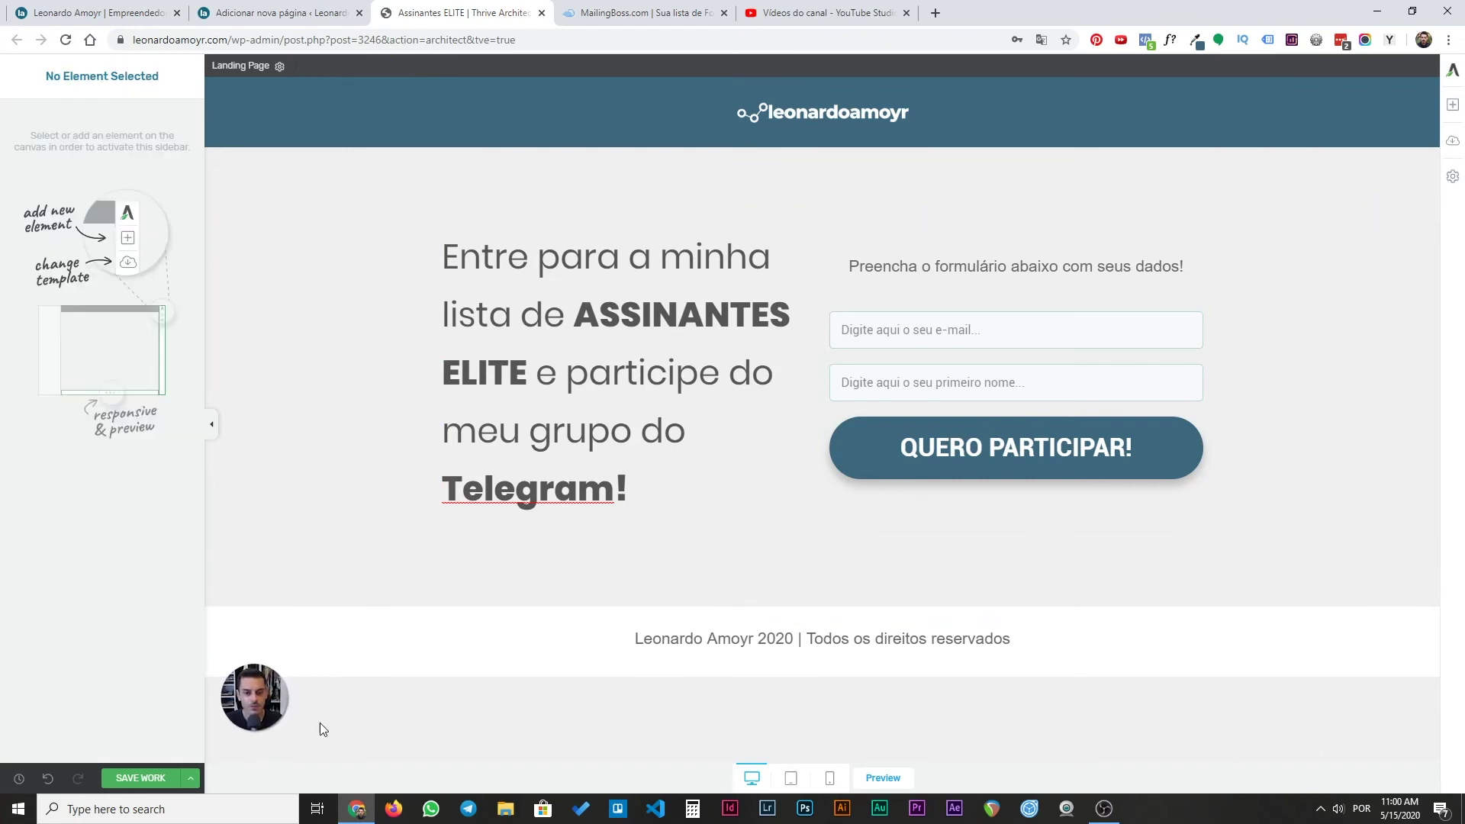
# - Save the landing page and open its preview
pyautogui.click(884, 778)
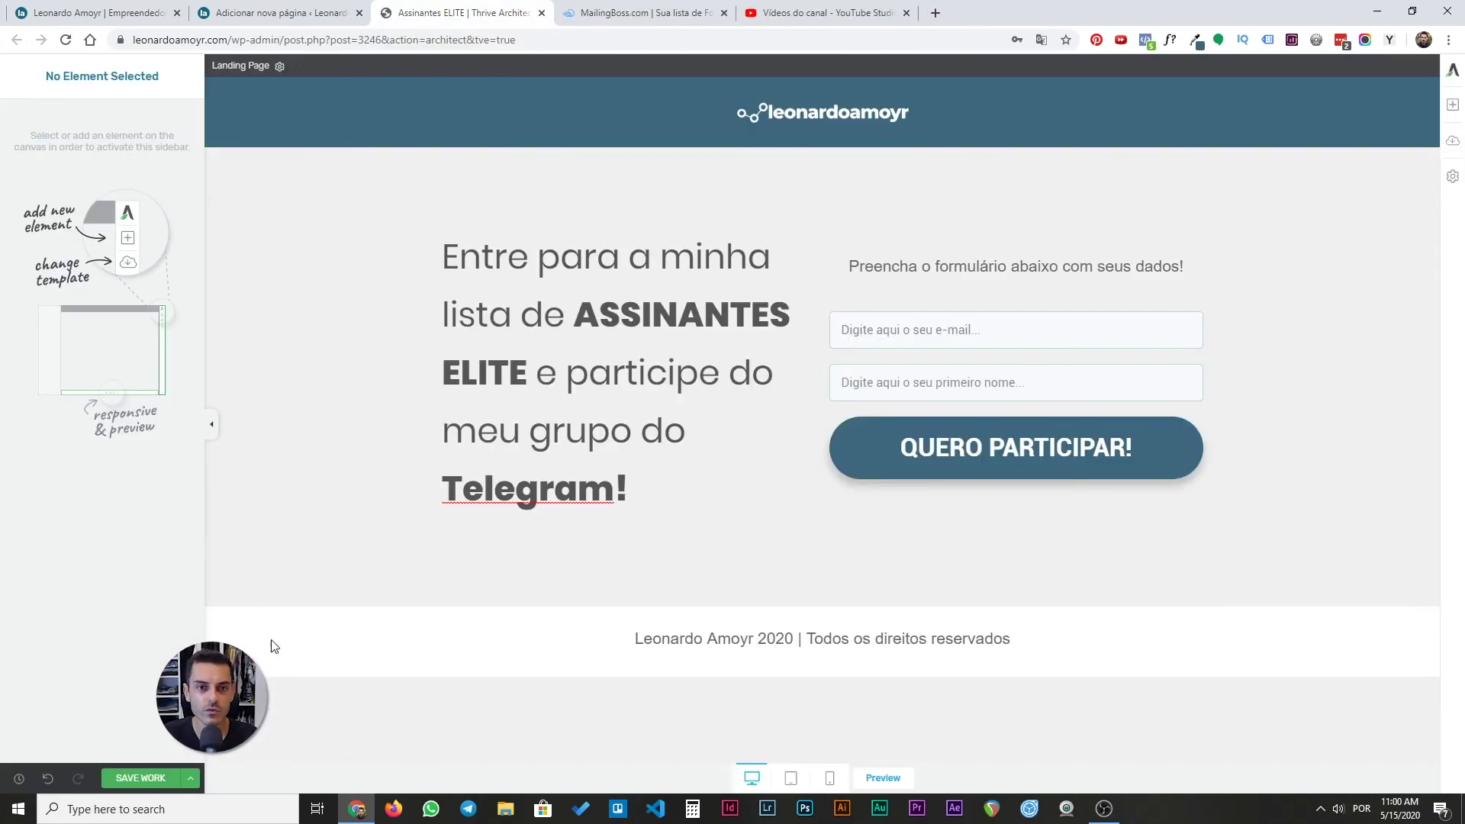
pyautogui.click(139, 776)
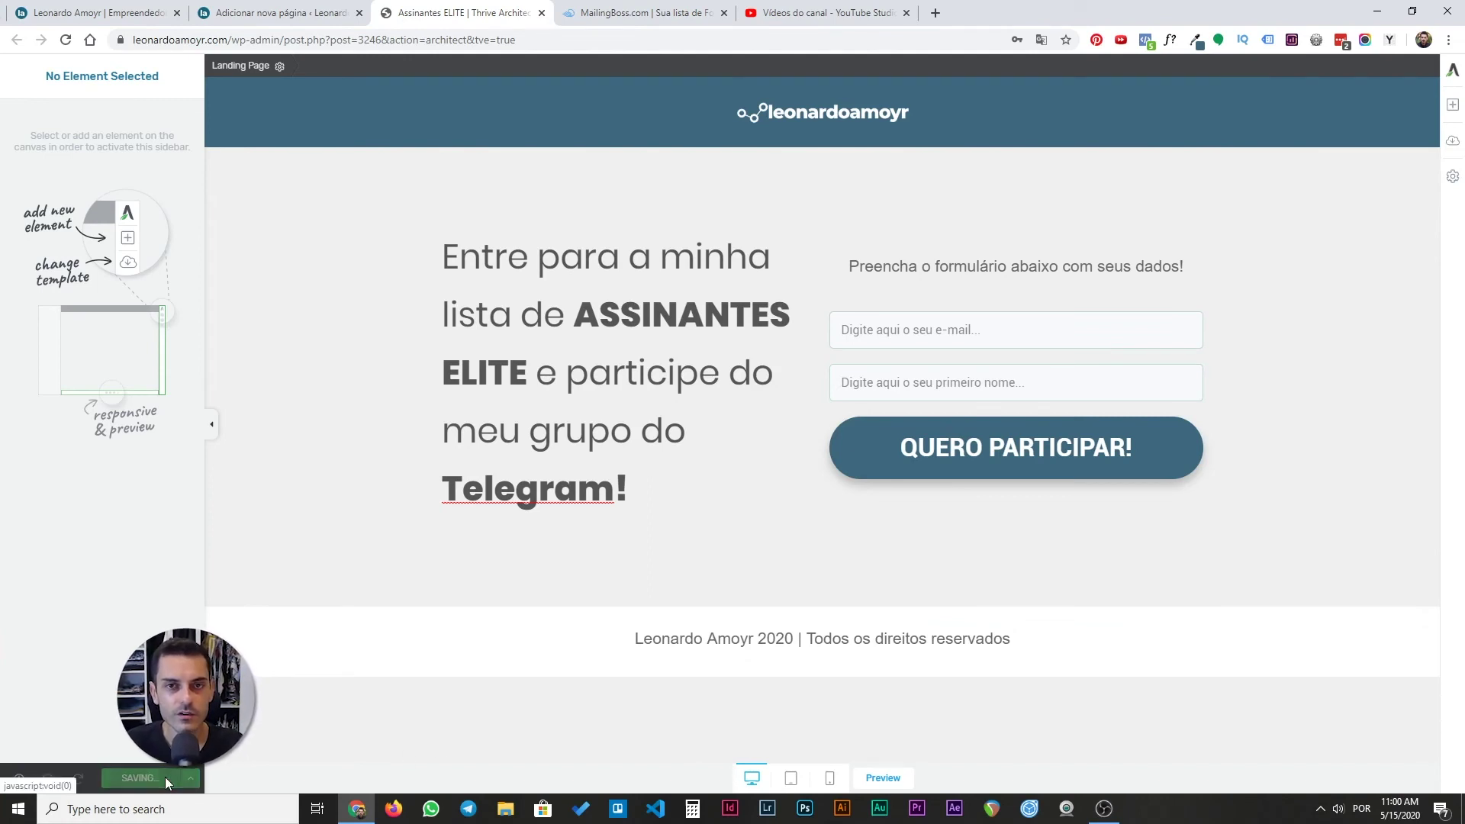
pyautogui.click(885, 778)
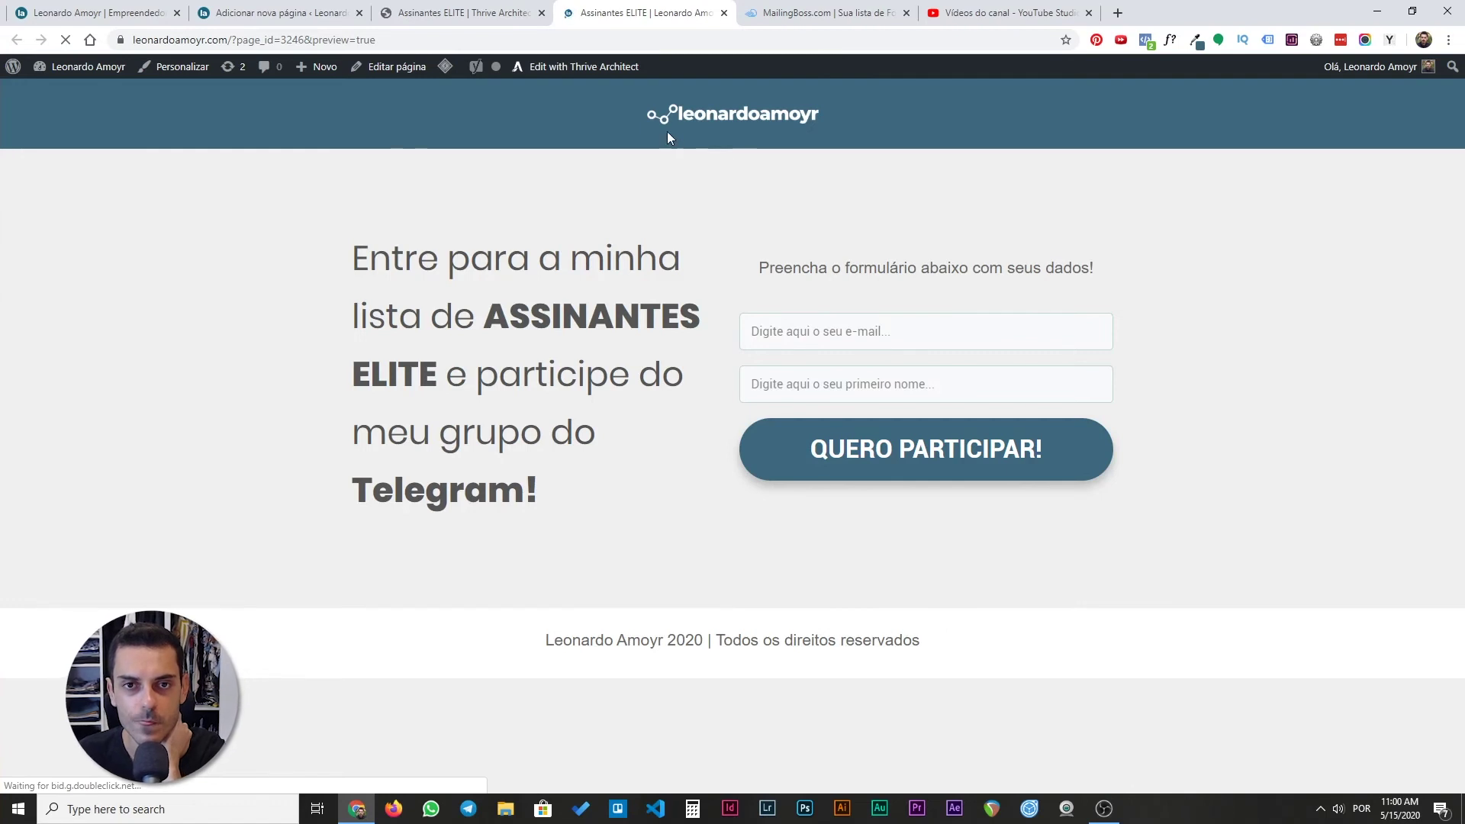
# - Return to the page editor, switch to the mobile layout, and center-align the headline text
pyautogui.click(465, 13)
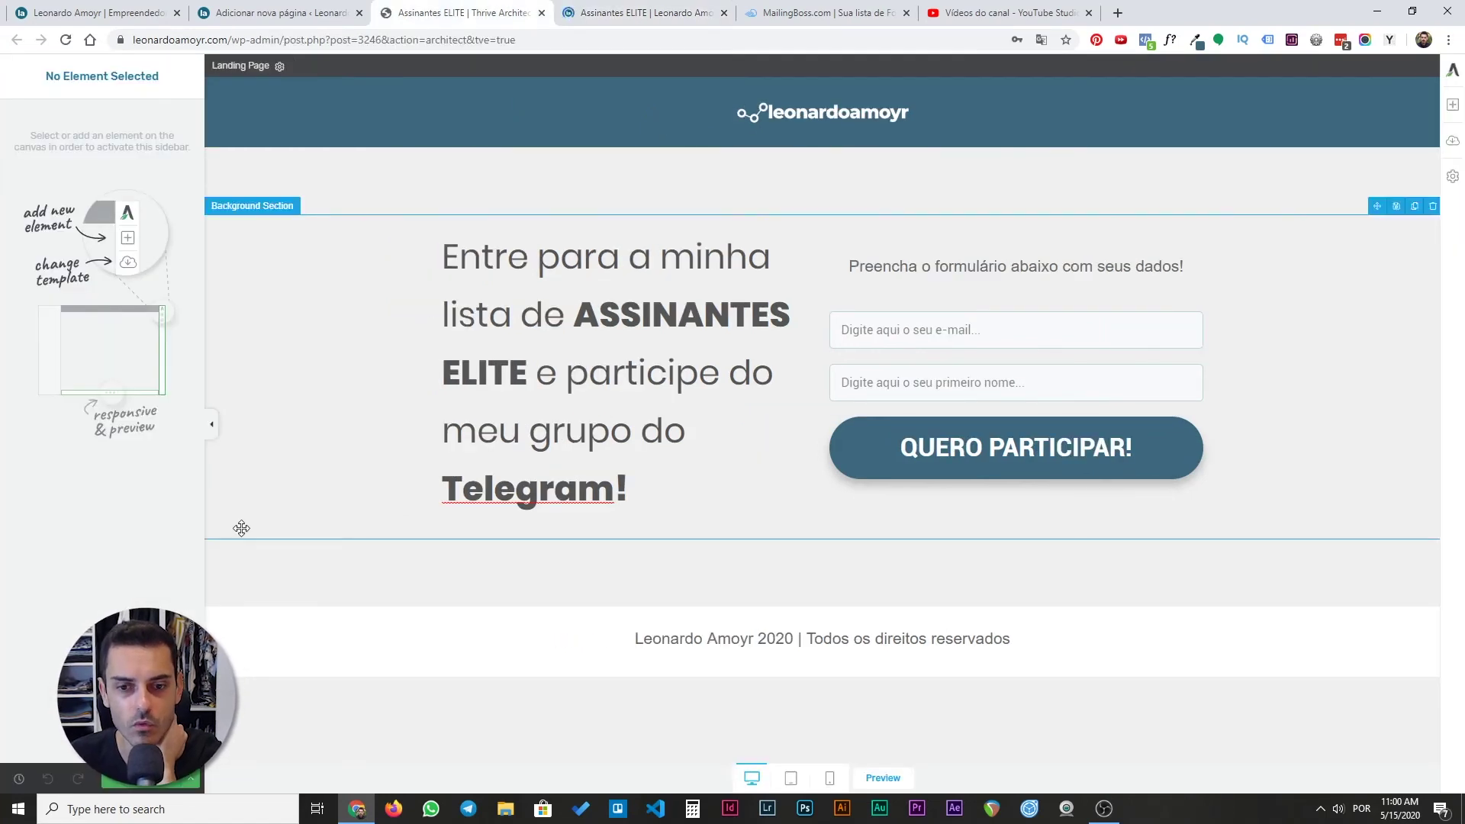
pyautogui.click(828, 777)
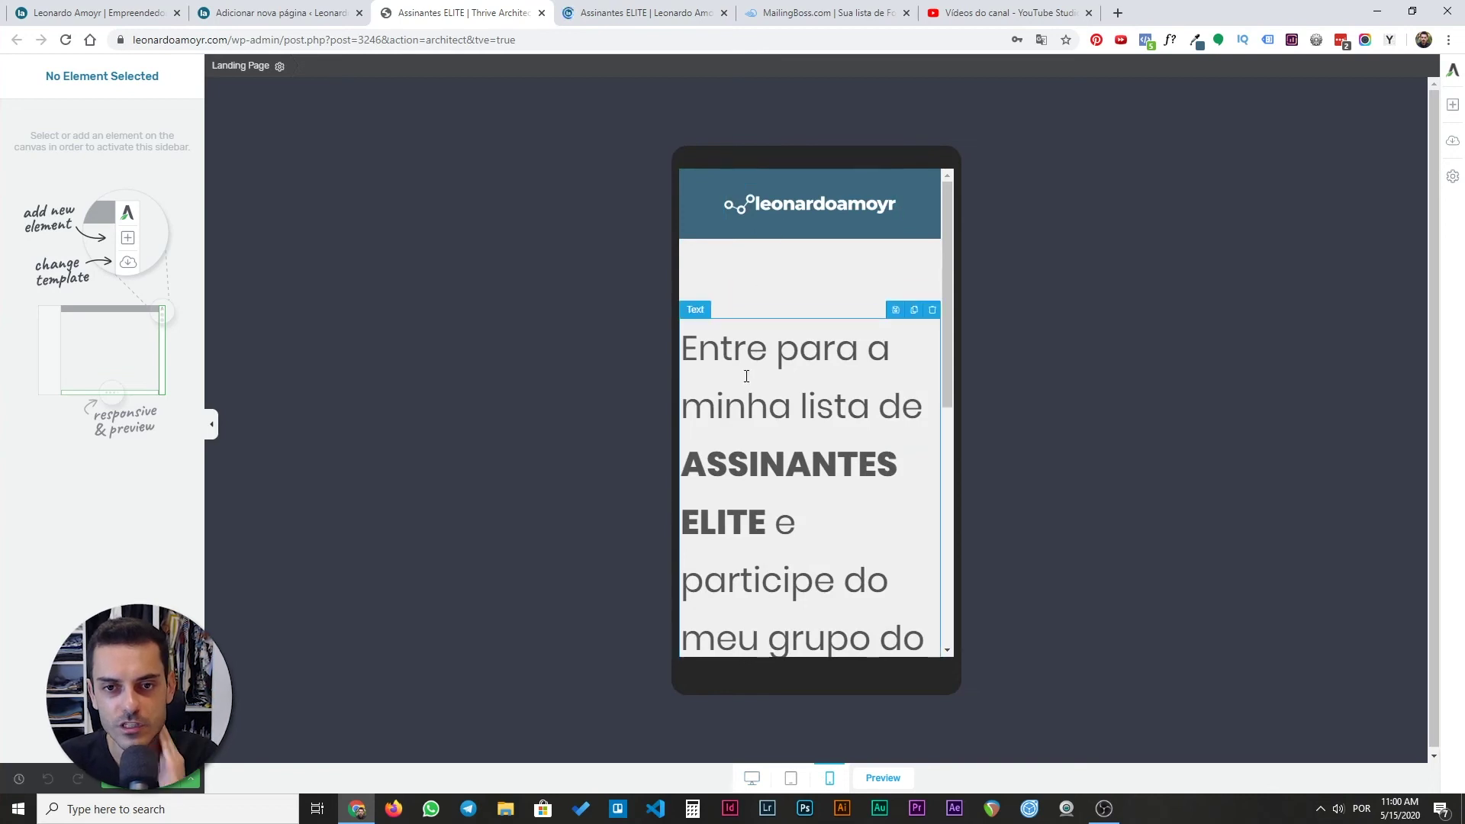
pyautogui.scroll(-5, 745, 378)
pyautogui.scroll(3, 746, 389)
pyautogui.click(749, 309)
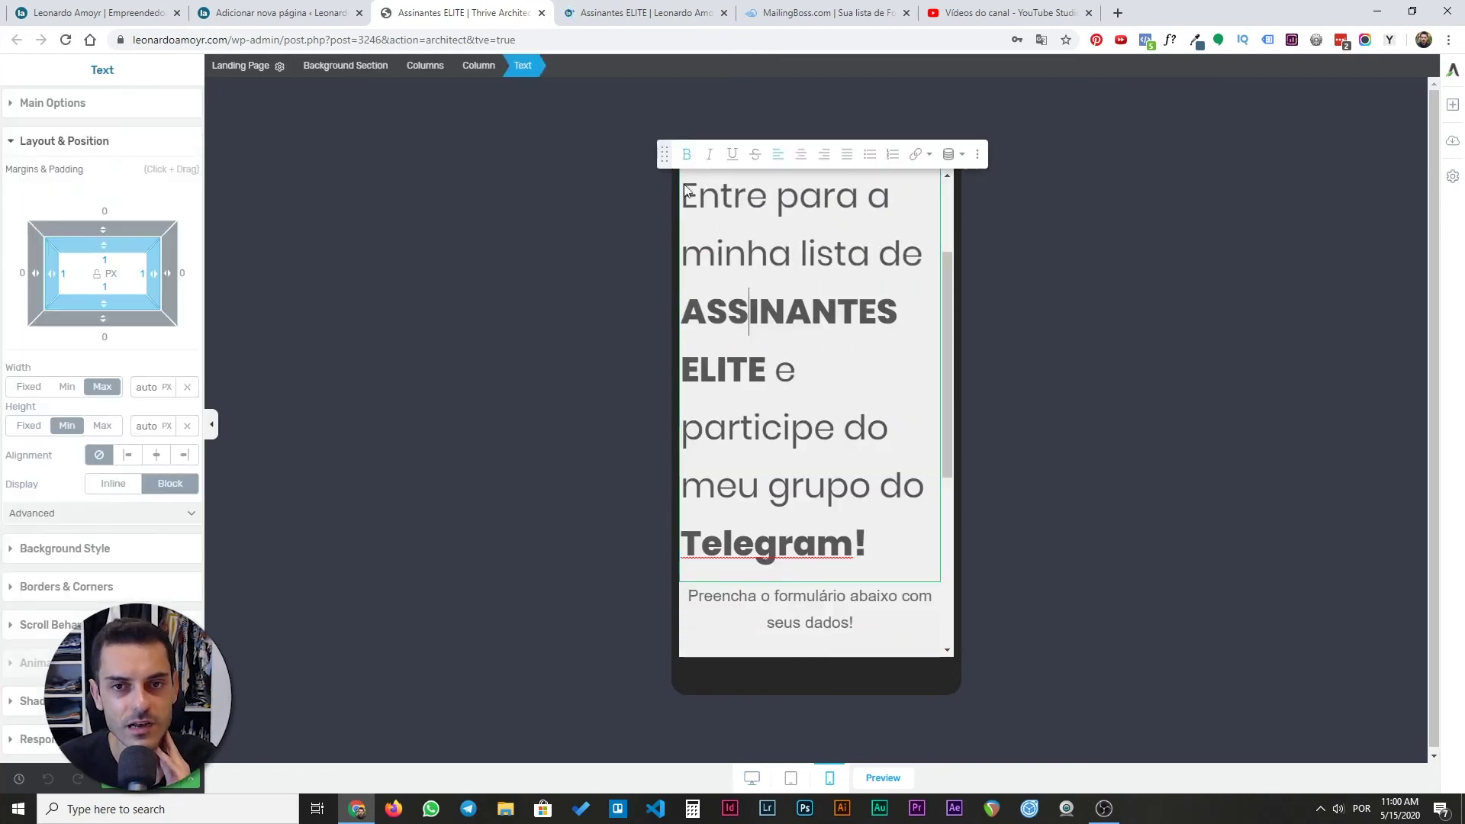
pyautogui.click(801, 154)
pyautogui.scroll(2, 732, 305)
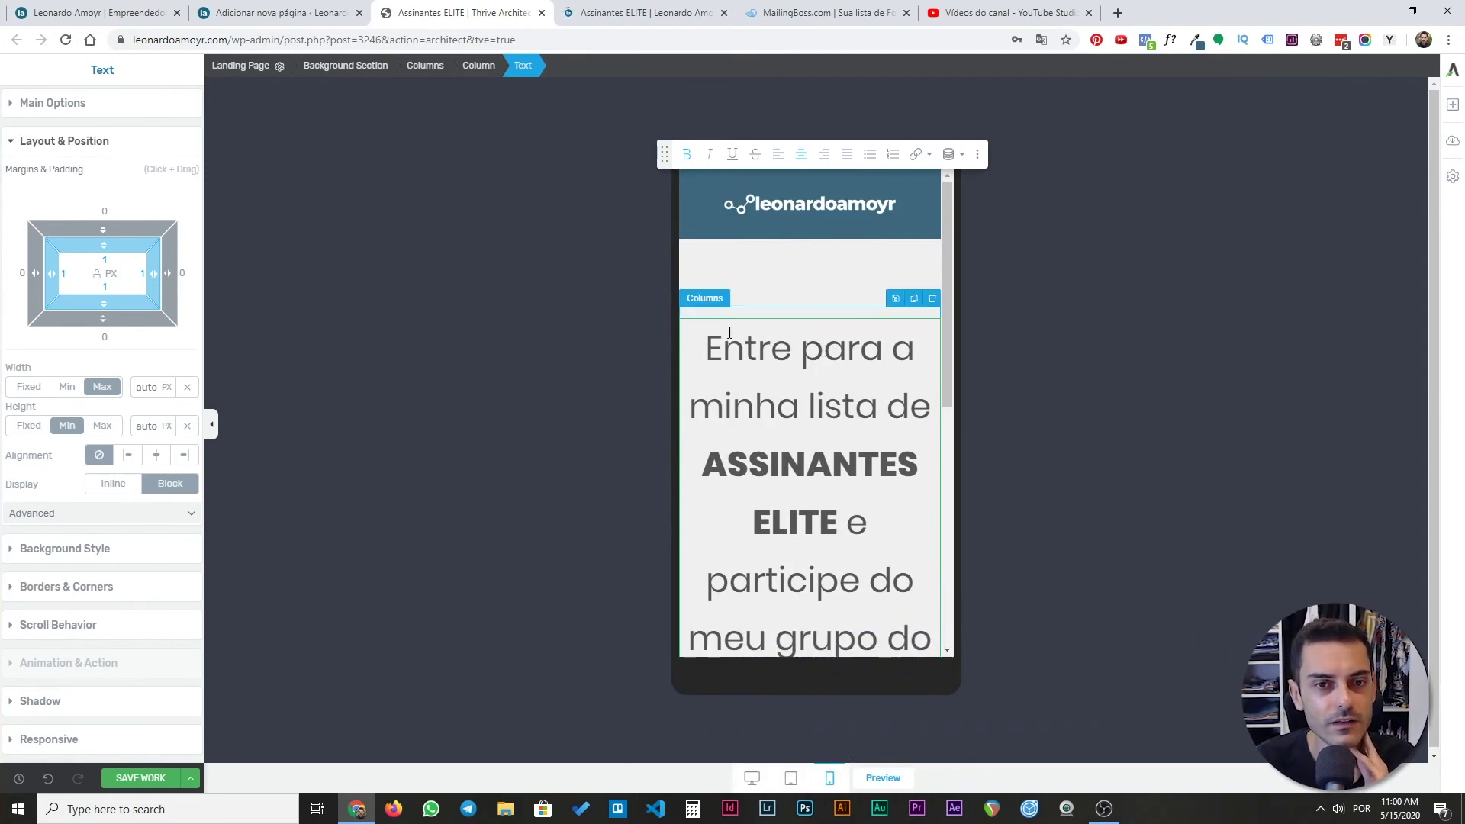
# - Set the top and bottom margins of the background section around the headline and form to 0 in the mobile layout
pyautogui.click(429, 67)
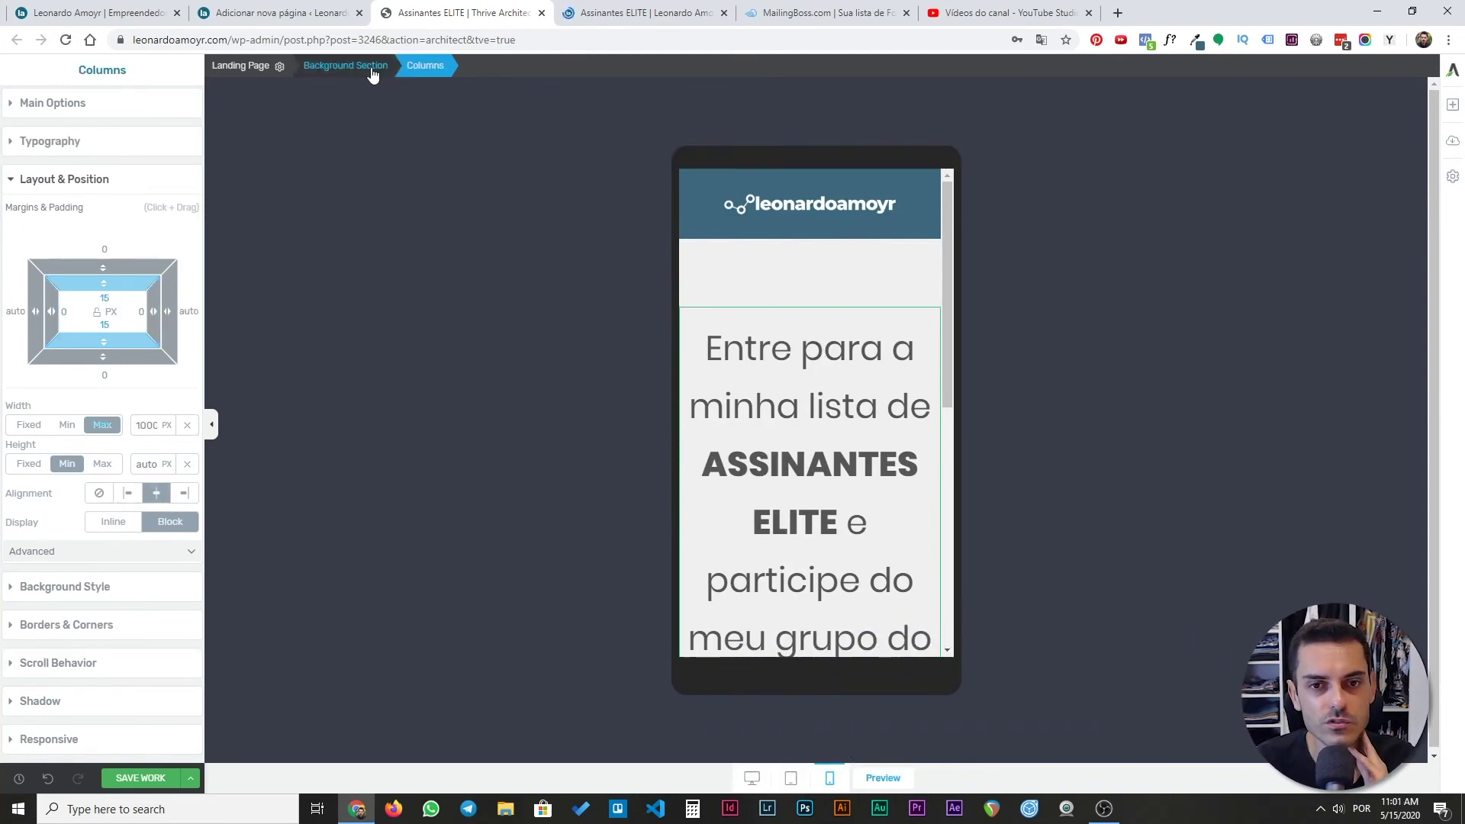
pyautogui.click(373, 69)
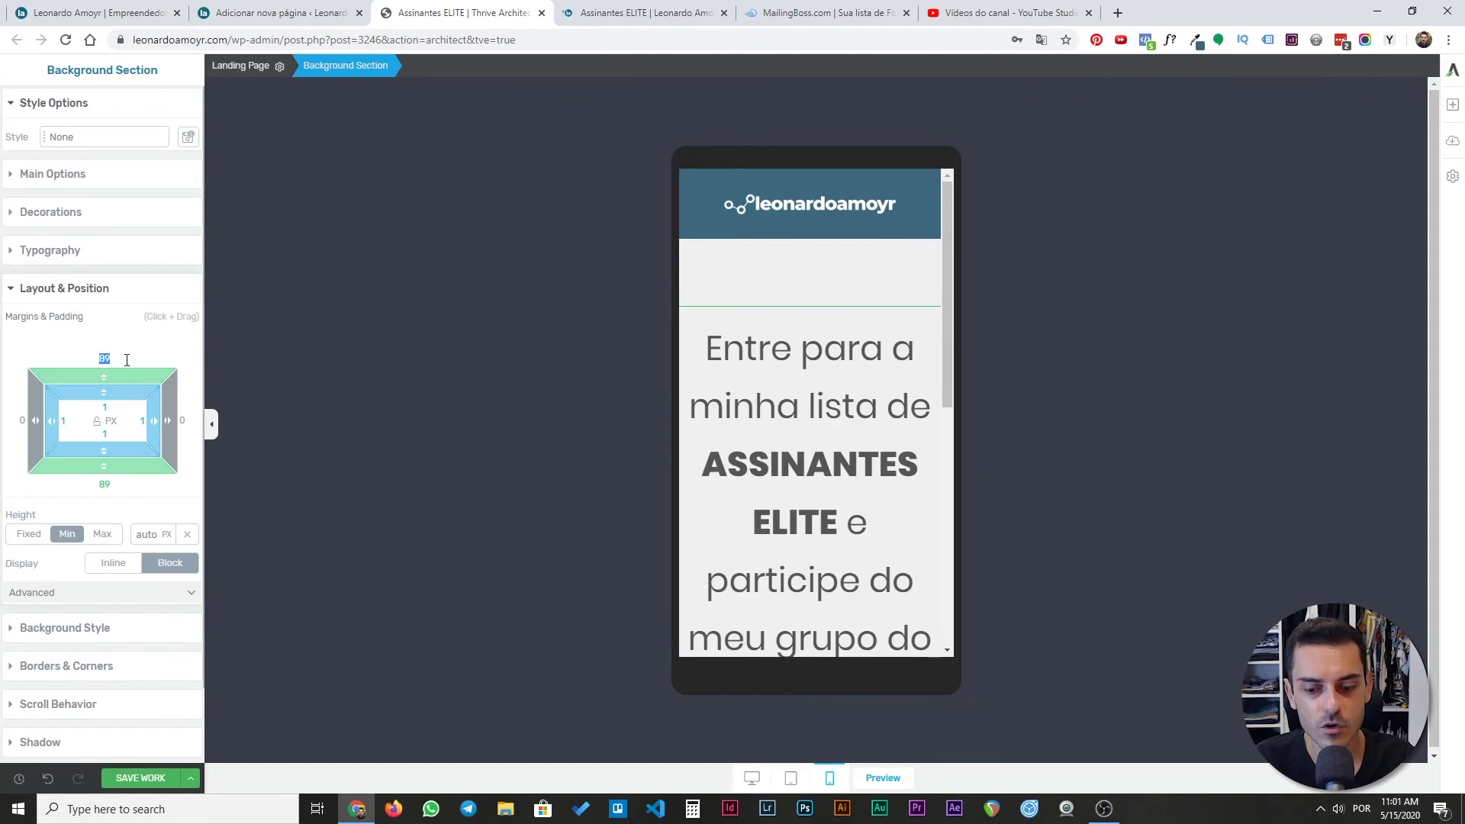
pyautogui.write('0')
pyautogui.click(103, 482)
pyautogui.write('0')
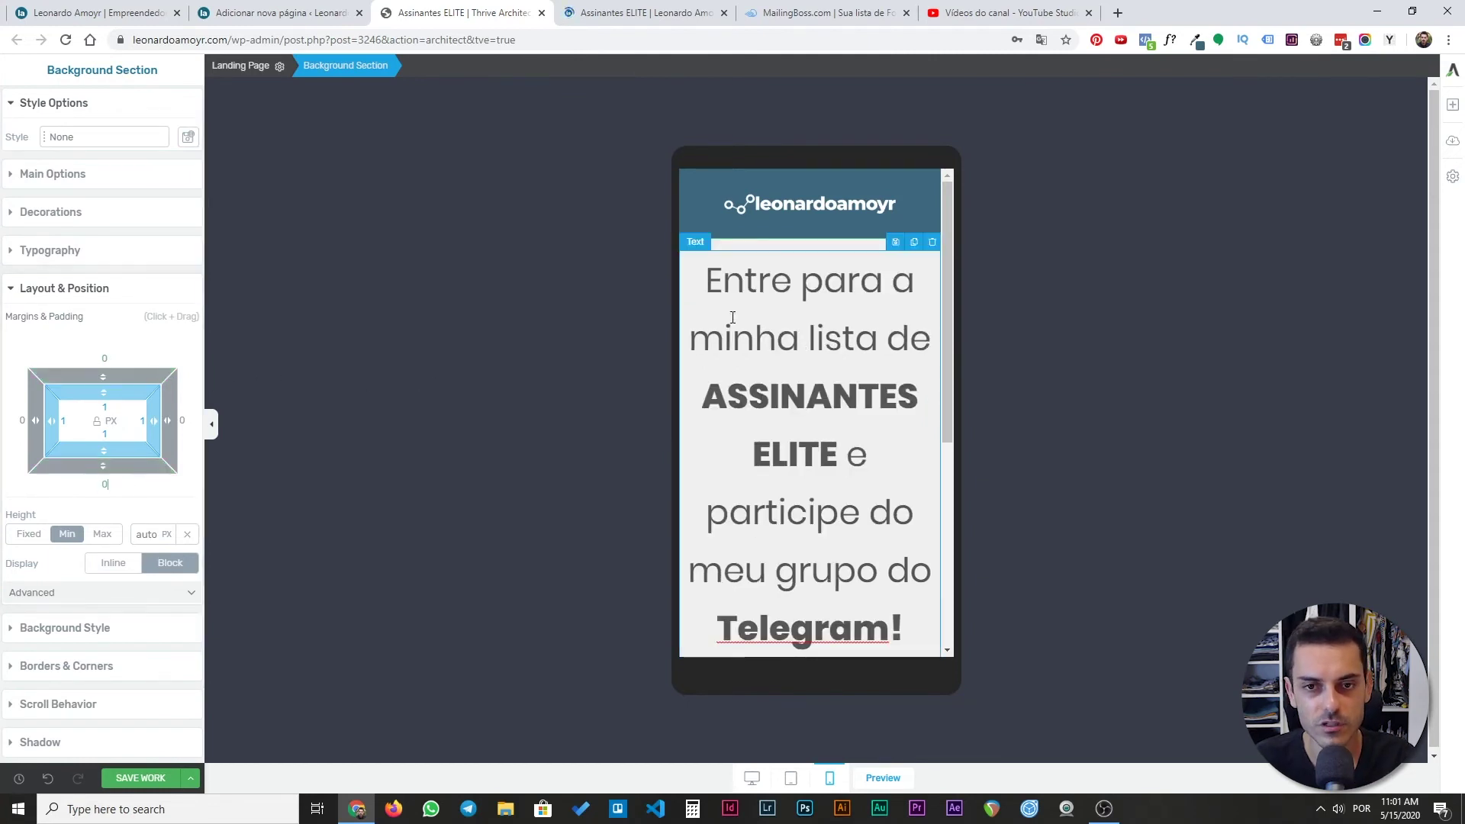
# - Reduce the headline's font size to 27 px in the mobile layout
pyautogui.click(755, 280)
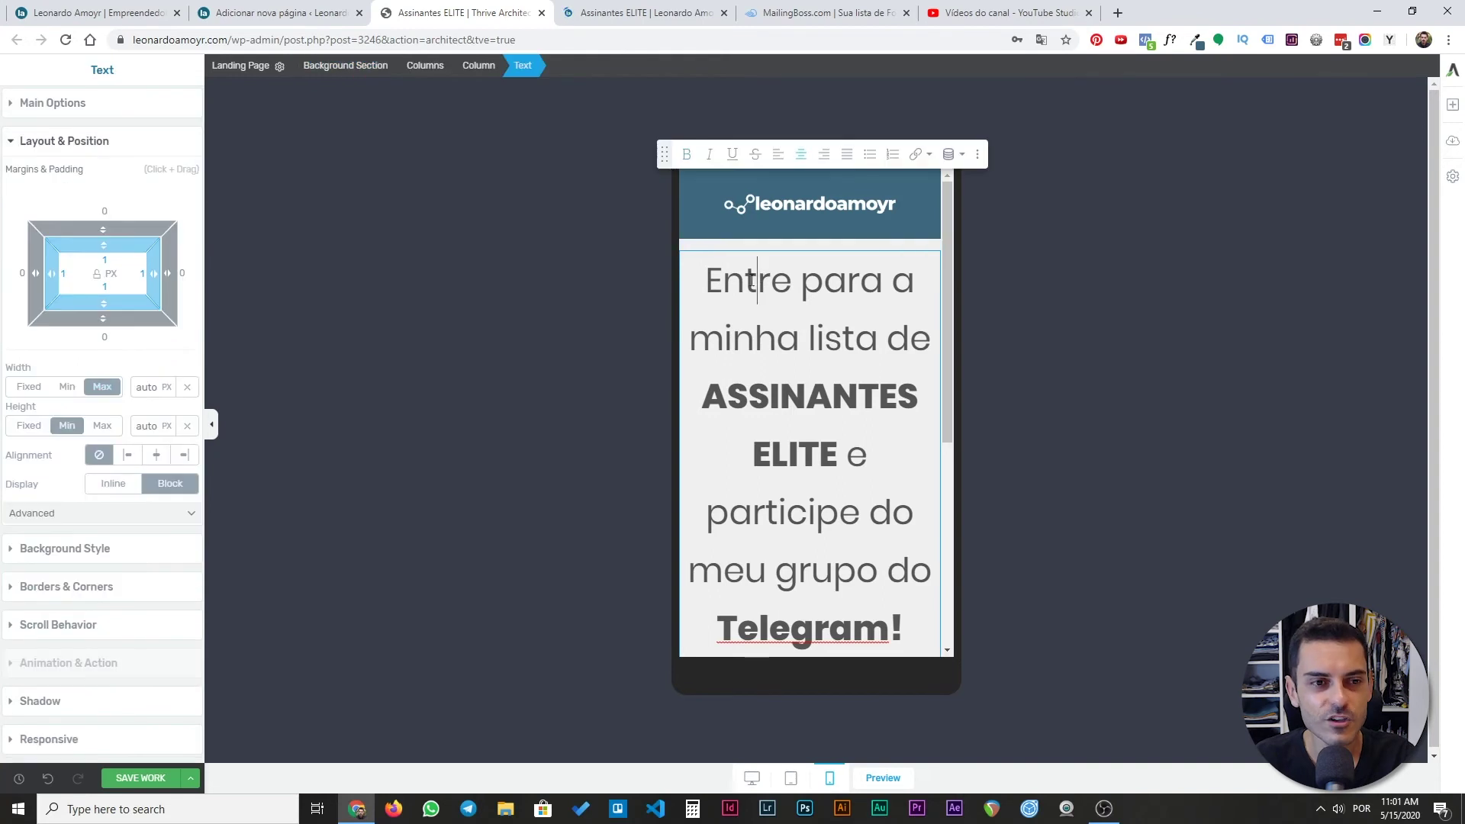
pyautogui.click(36, 104)
pyautogui.moveTo(63, 318); pyautogui.dragTo(42, 319)
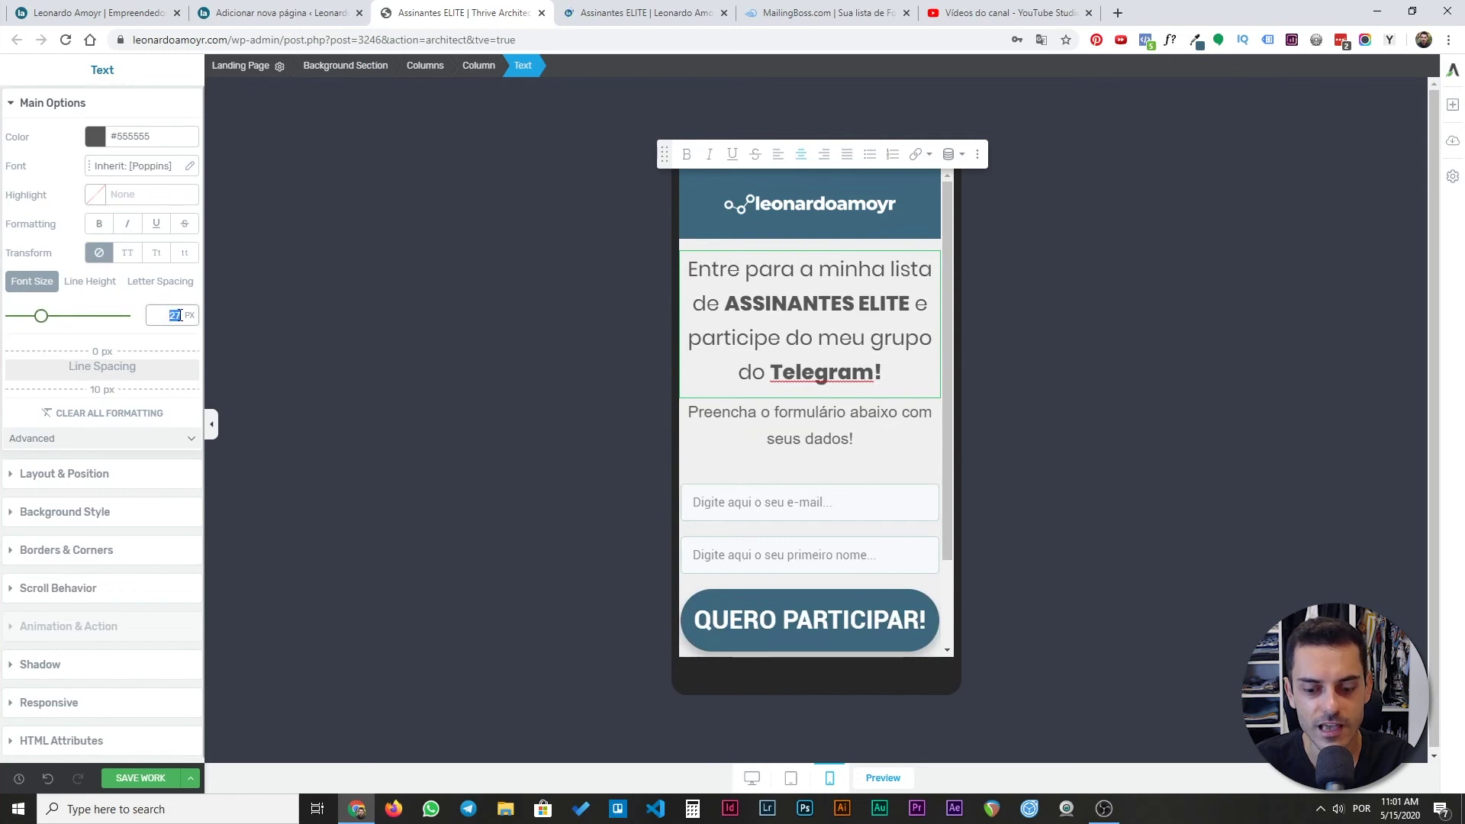
# - Set the font size of the "Preencha o formulário abaixo com seus dados!" text to 17 px
pyautogui.click(849, 412)
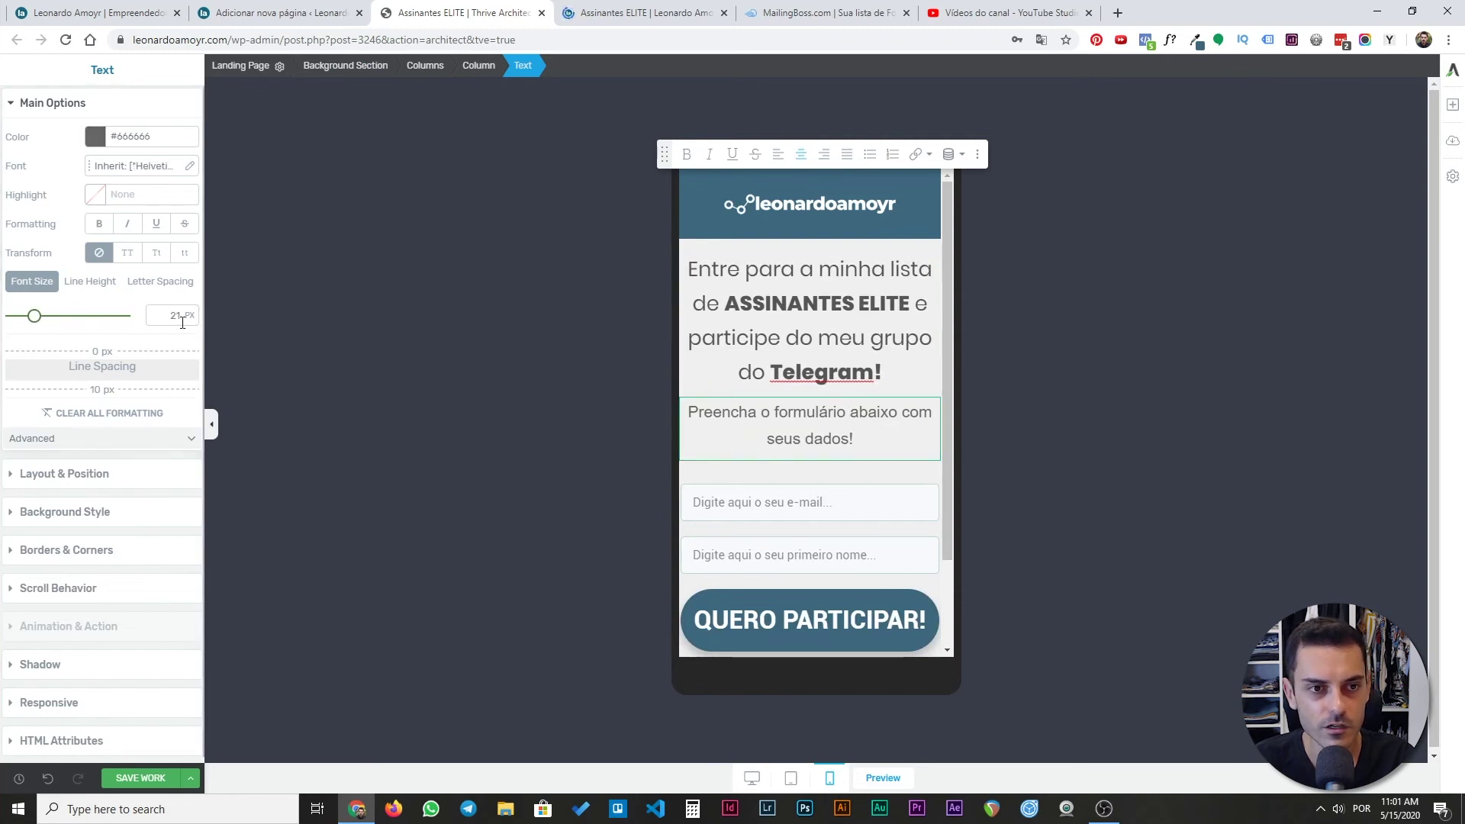
pyautogui.write('17')
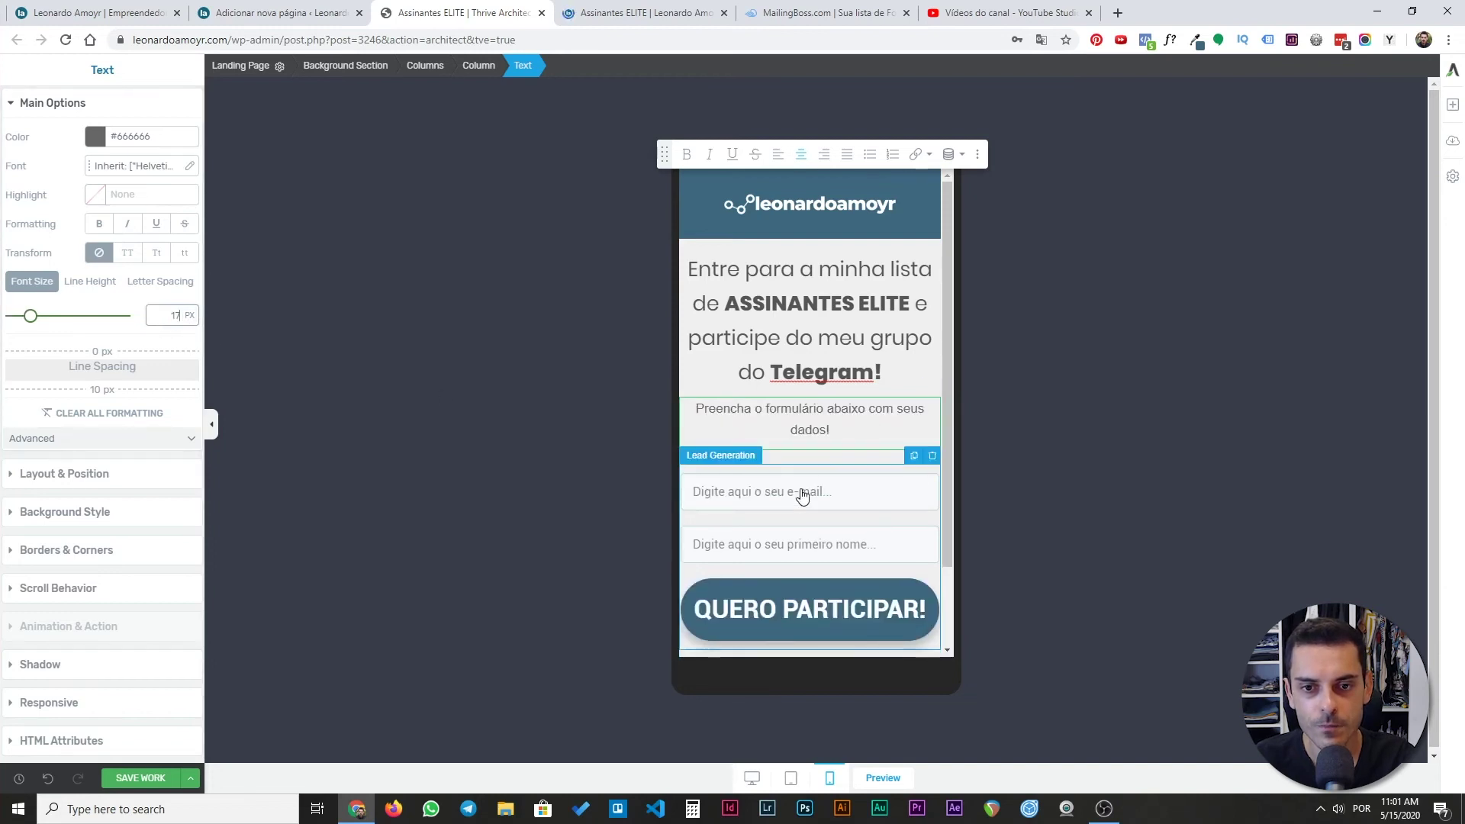
pyautogui.scroll(-1, 807, 490)
pyautogui.scroll(1, 815, 475)
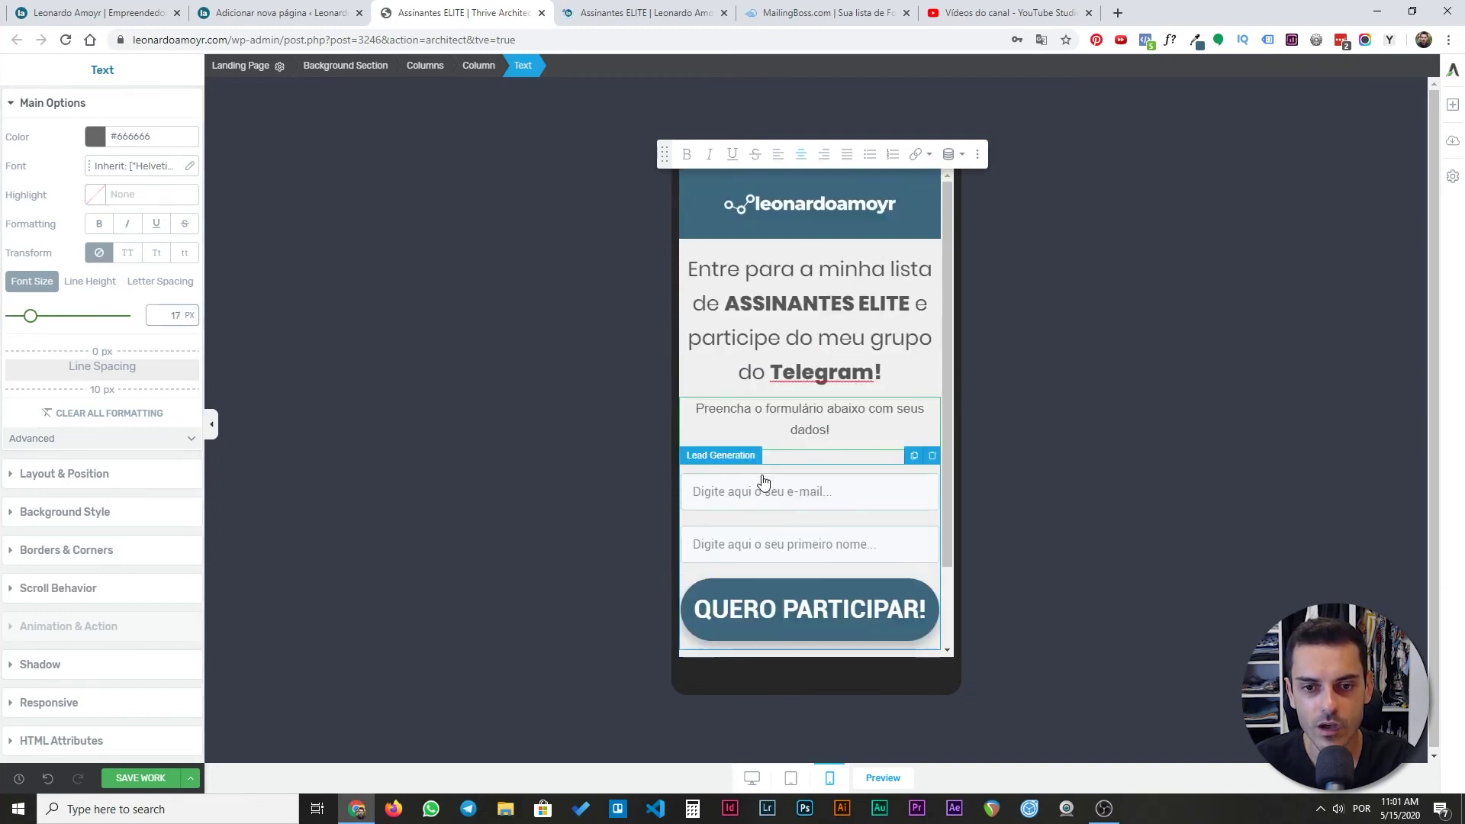
# - Add side padding to the lead generation form in the mobile layout, with the left padding at 15 px
pyautogui.click(759, 485)
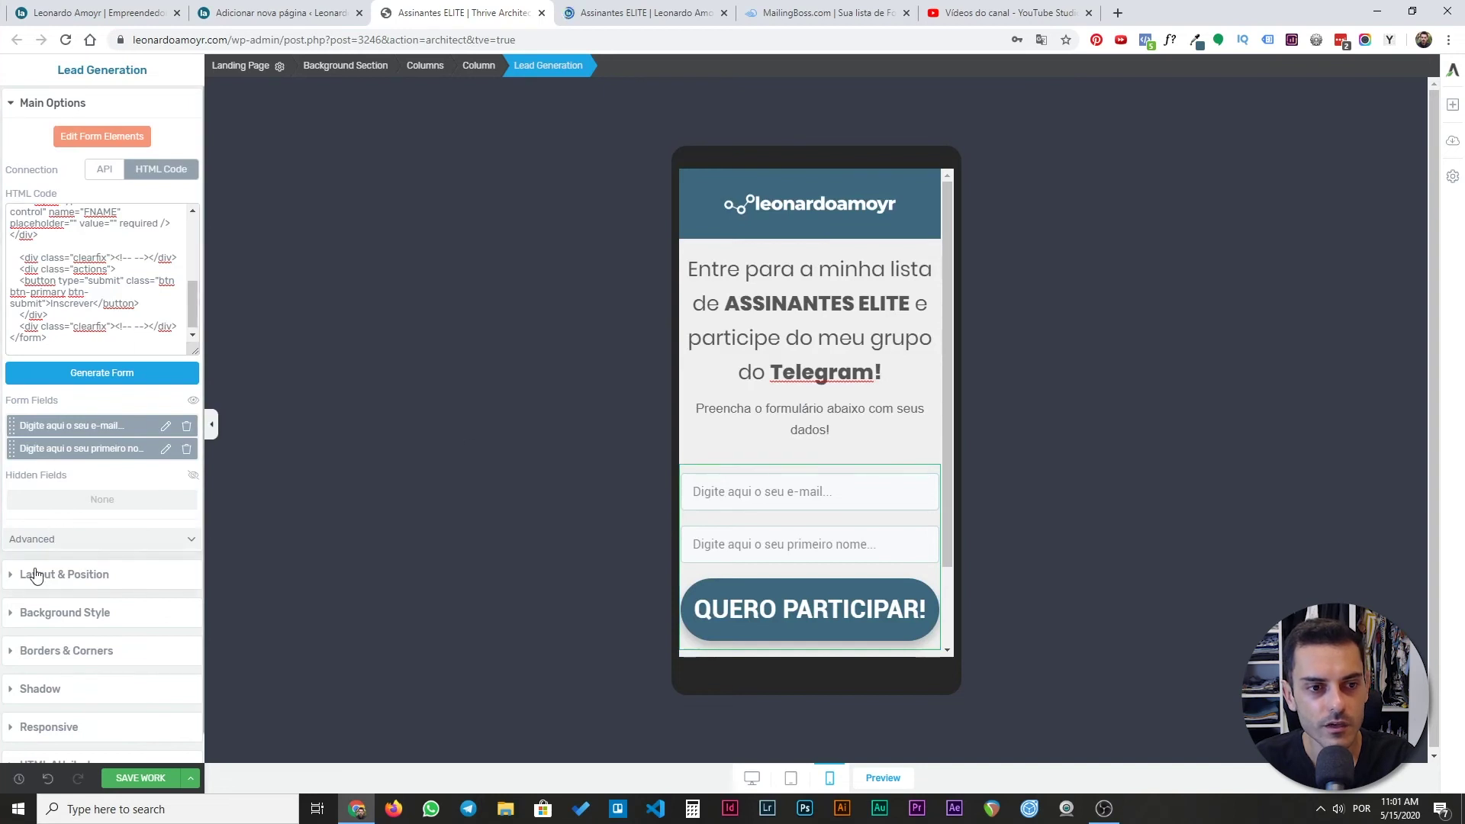
pyautogui.scroll(-1, 739, 491)
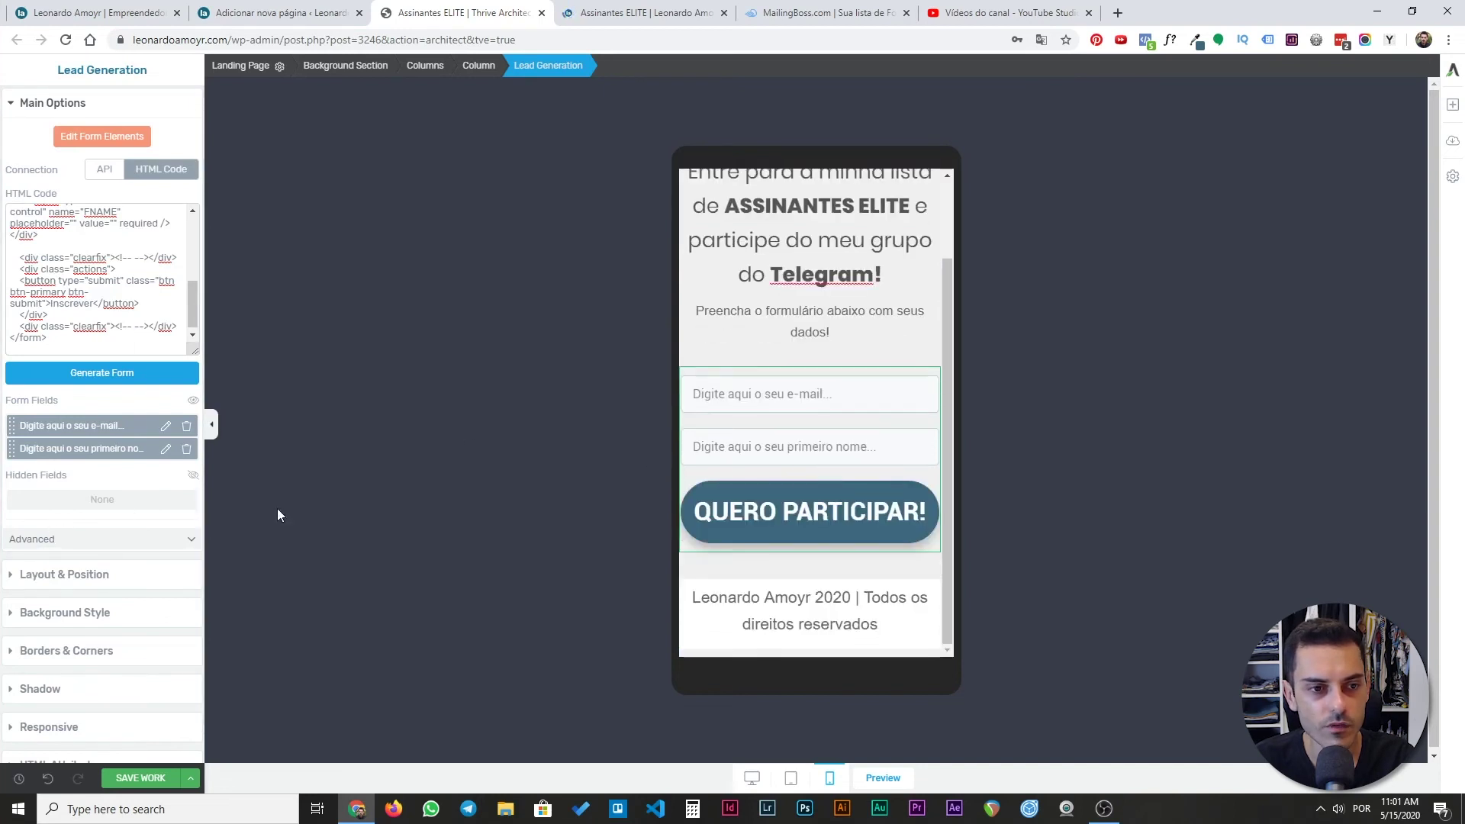
pyautogui.click(8, 104)
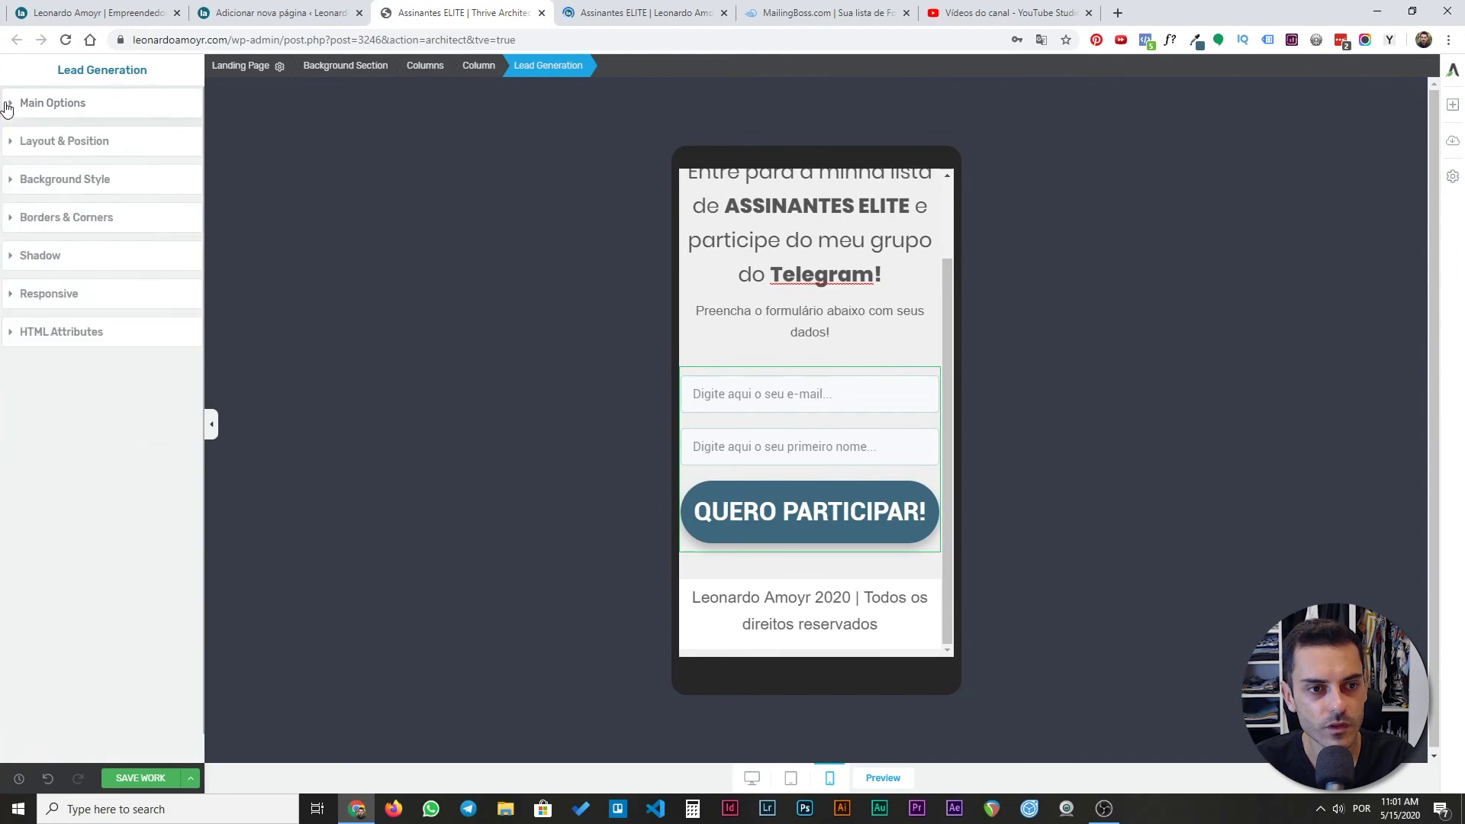
pyautogui.click(13, 145)
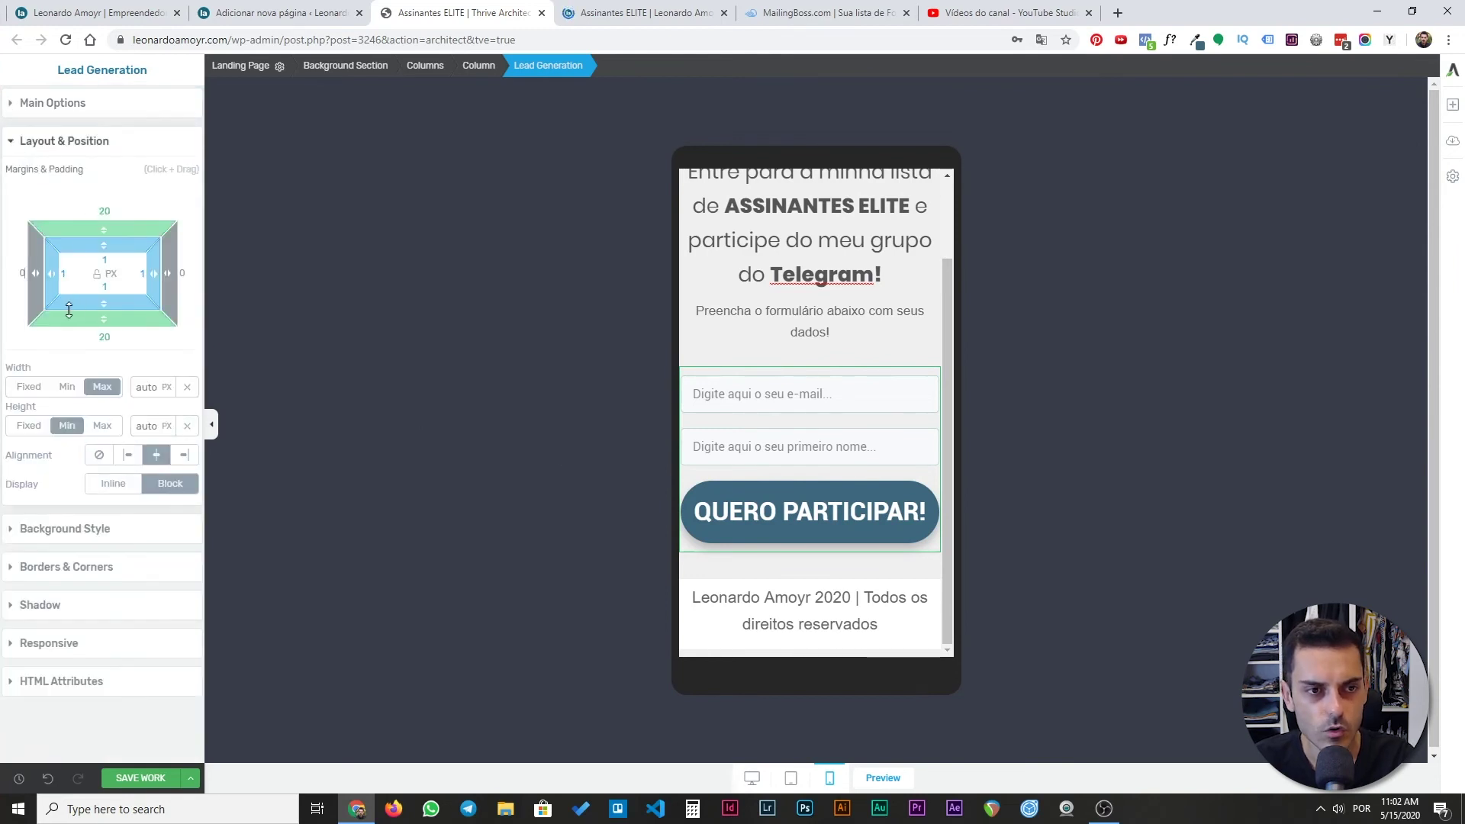
pyautogui.moveTo(55, 275); pyautogui.dragTo(137, 273)
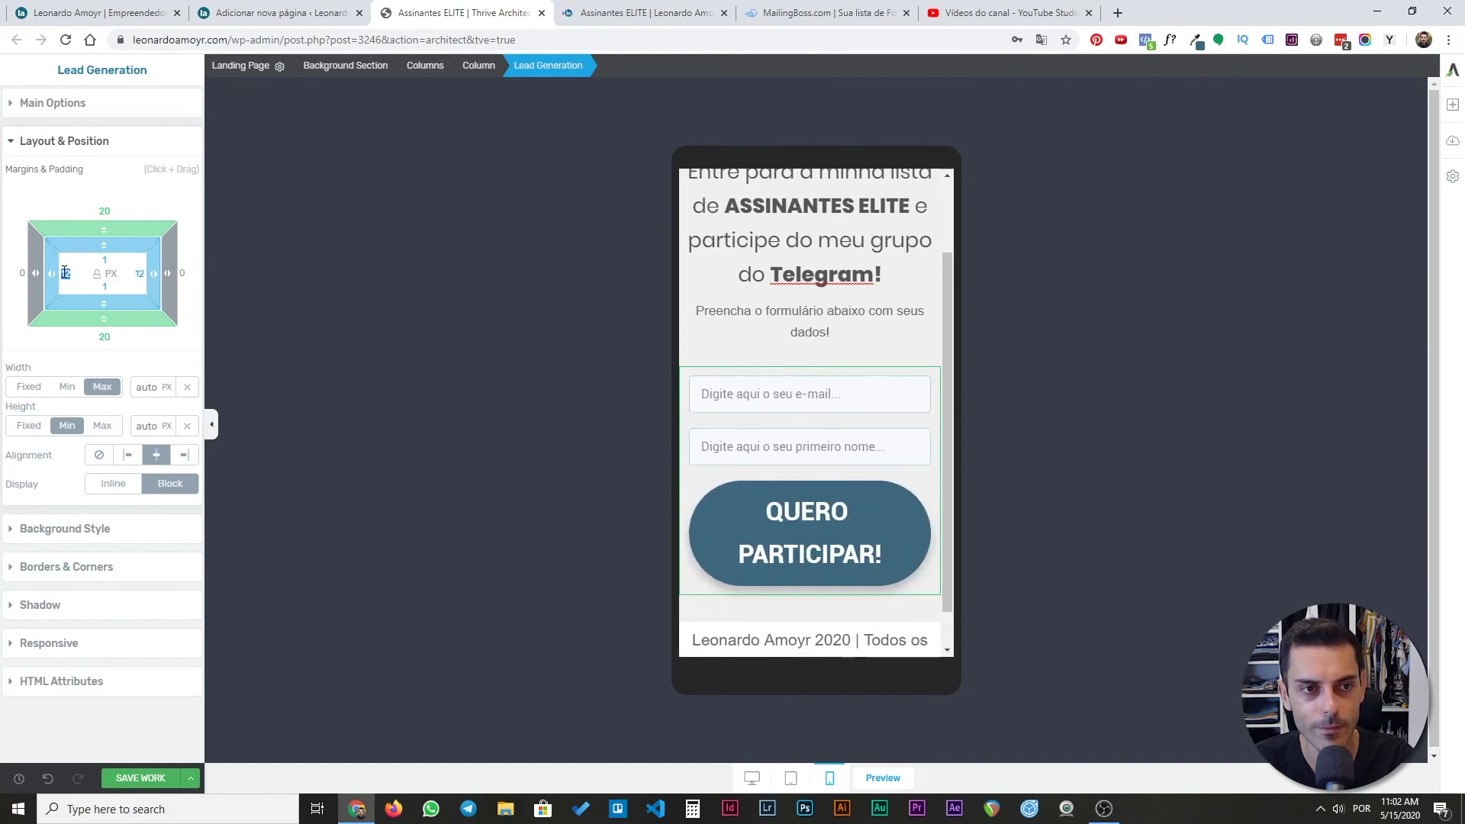
pyautogui.write('15')
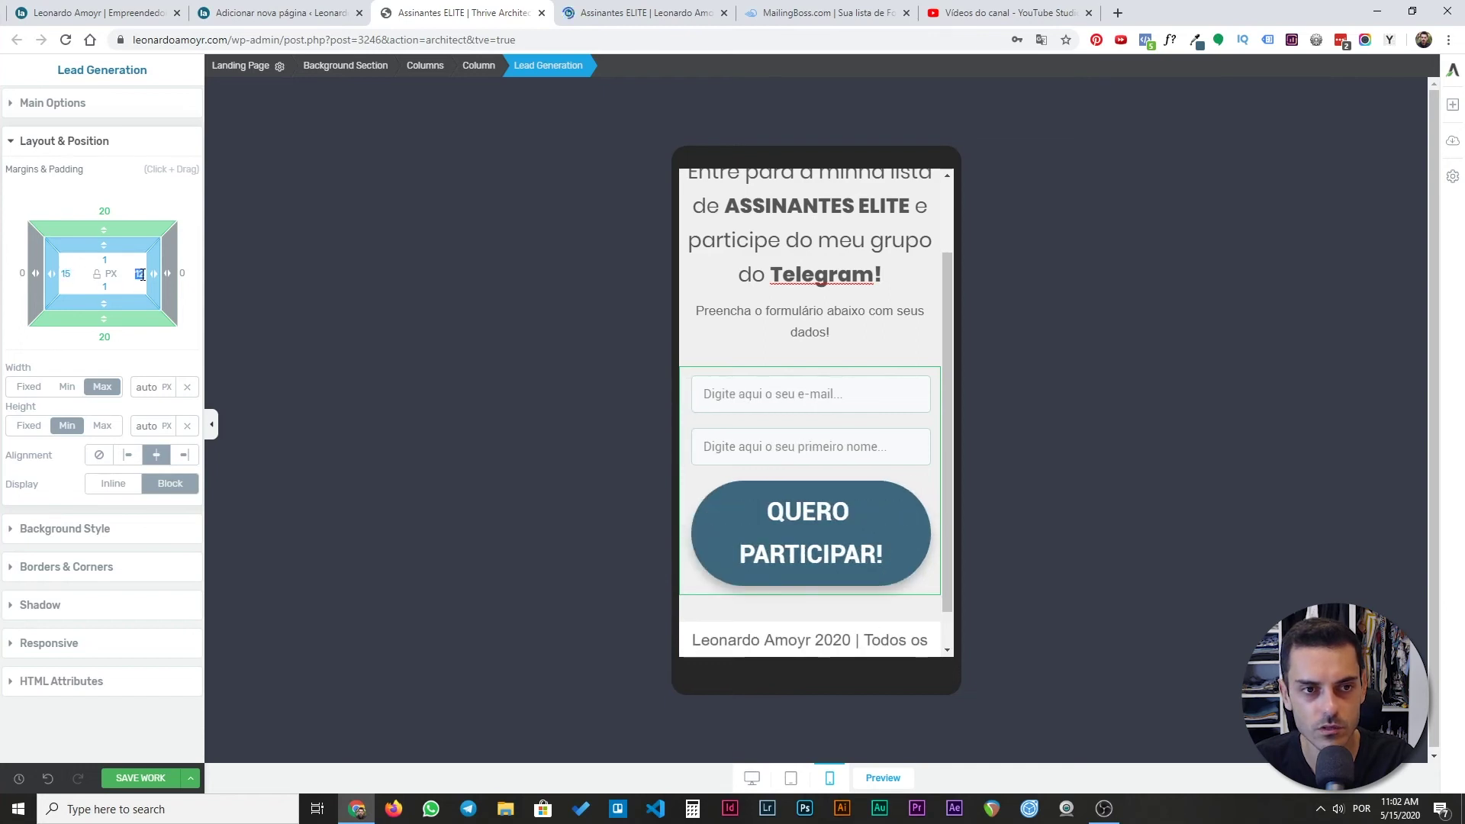